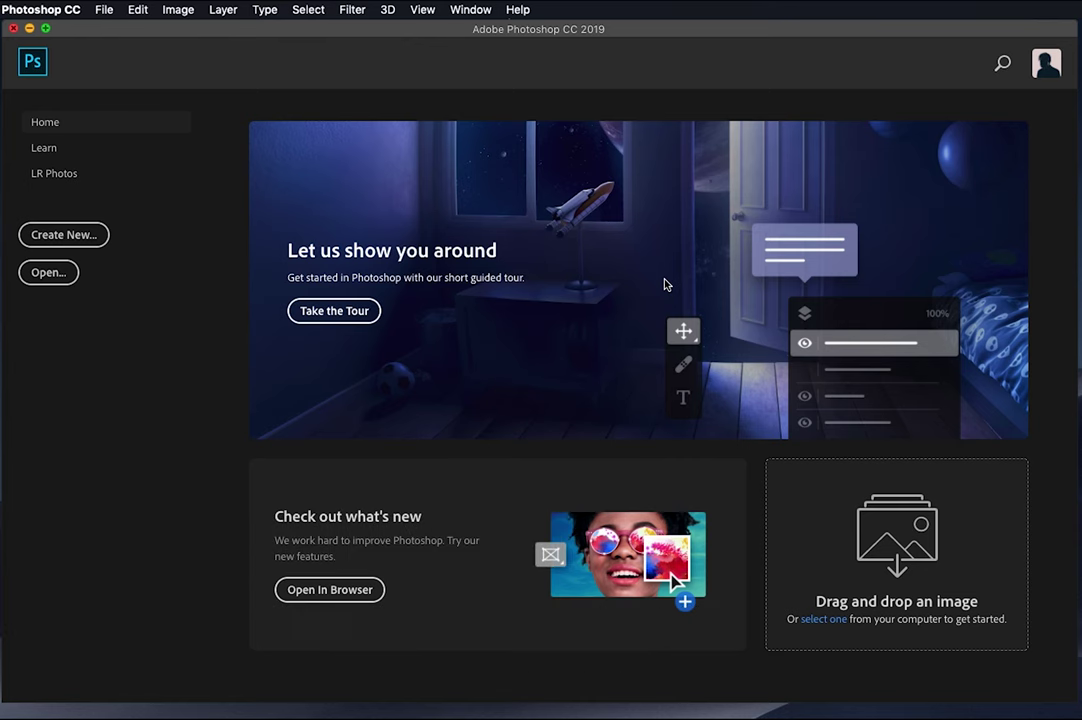
Create a blank Letter print document, 8.5 x 11 in at 300 ppi with white background.
click(63, 234)
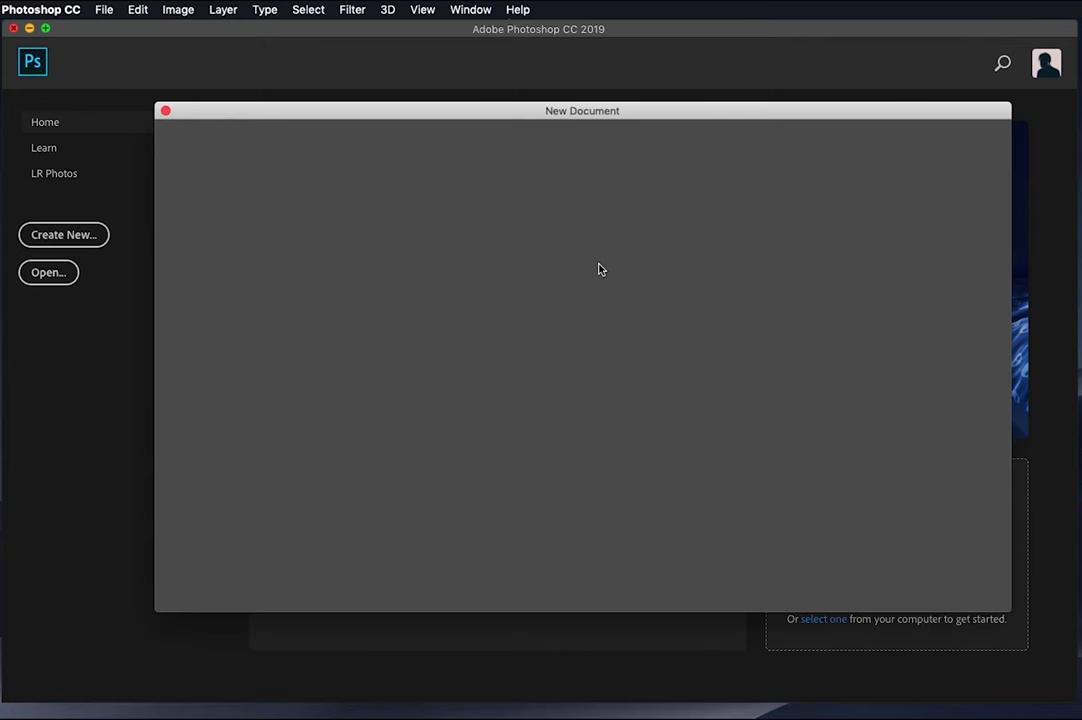
drag(640, 113, 583, 118)
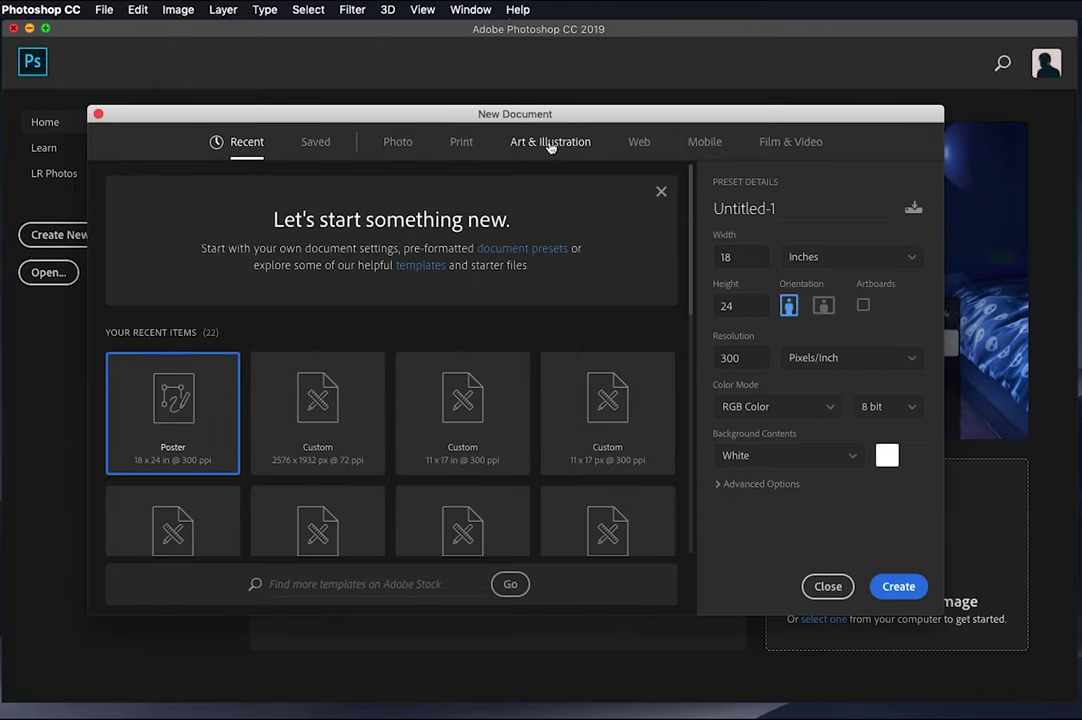
click(461, 141)
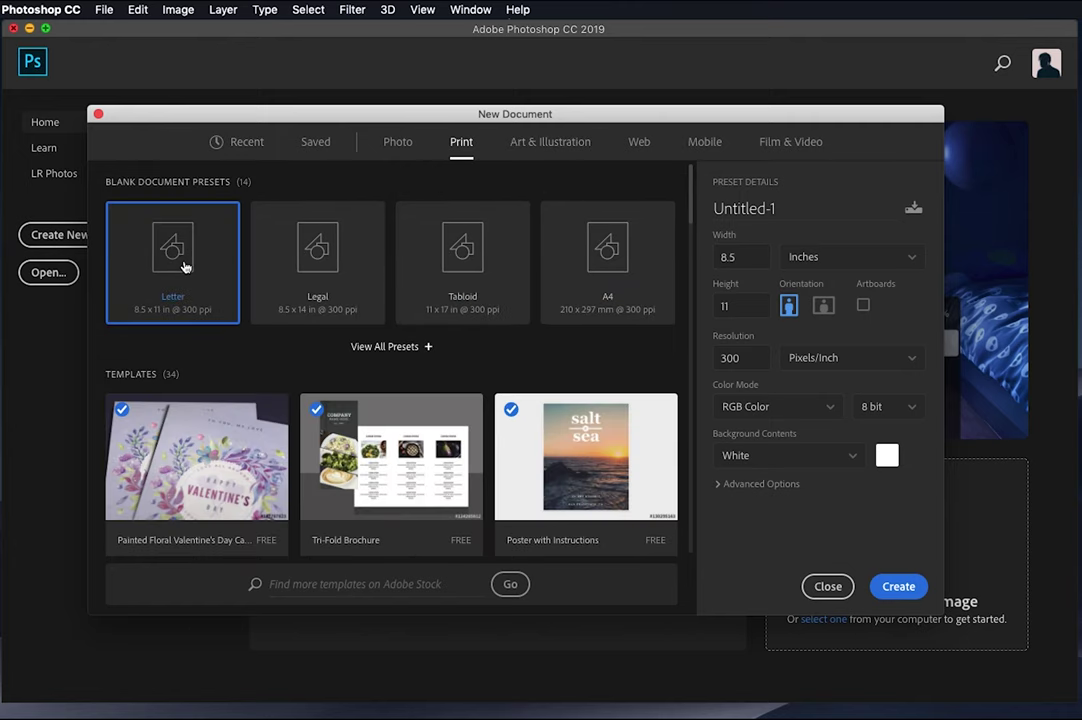
click(898, 585)
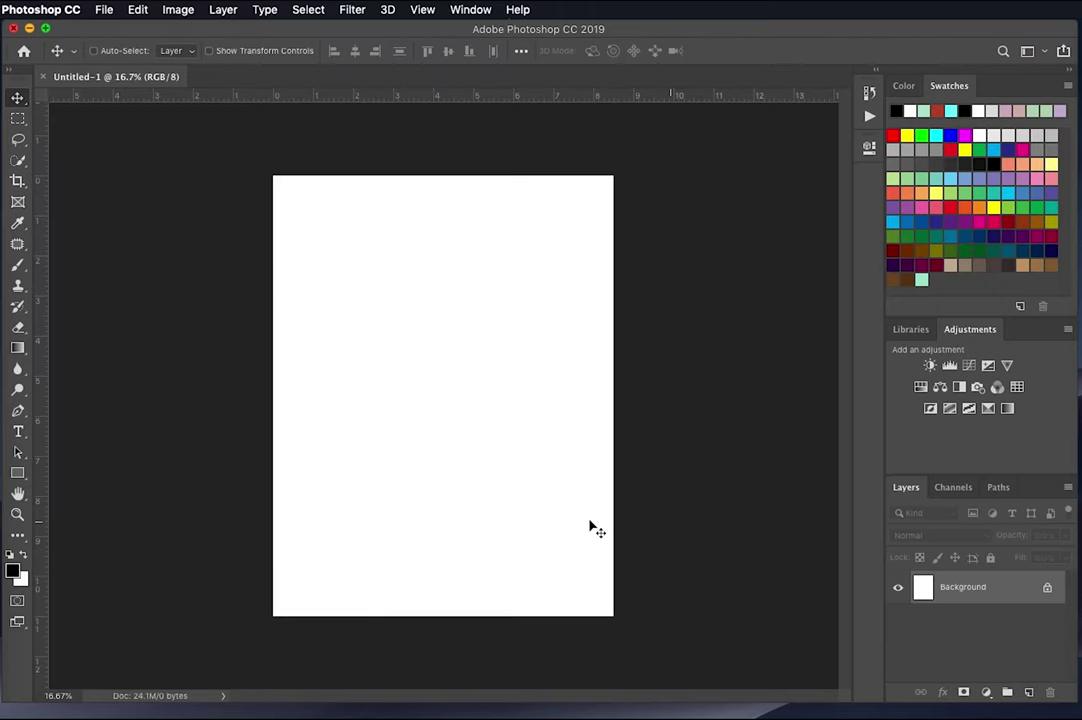
Paint black and orange test strokes with the Brush, trying several swatch colours.
click(18, 266)
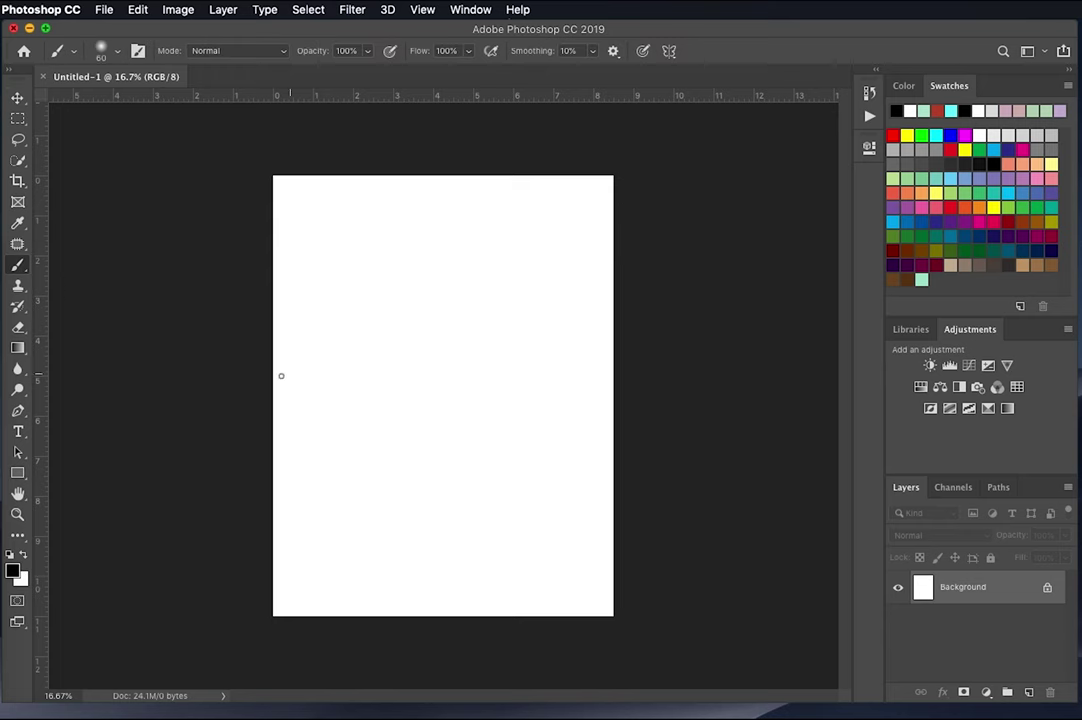
mouse_move(281, 375)
mouse_down()
mouse_move(449, 380)
mouse_move(472, 440)
mouse_up()
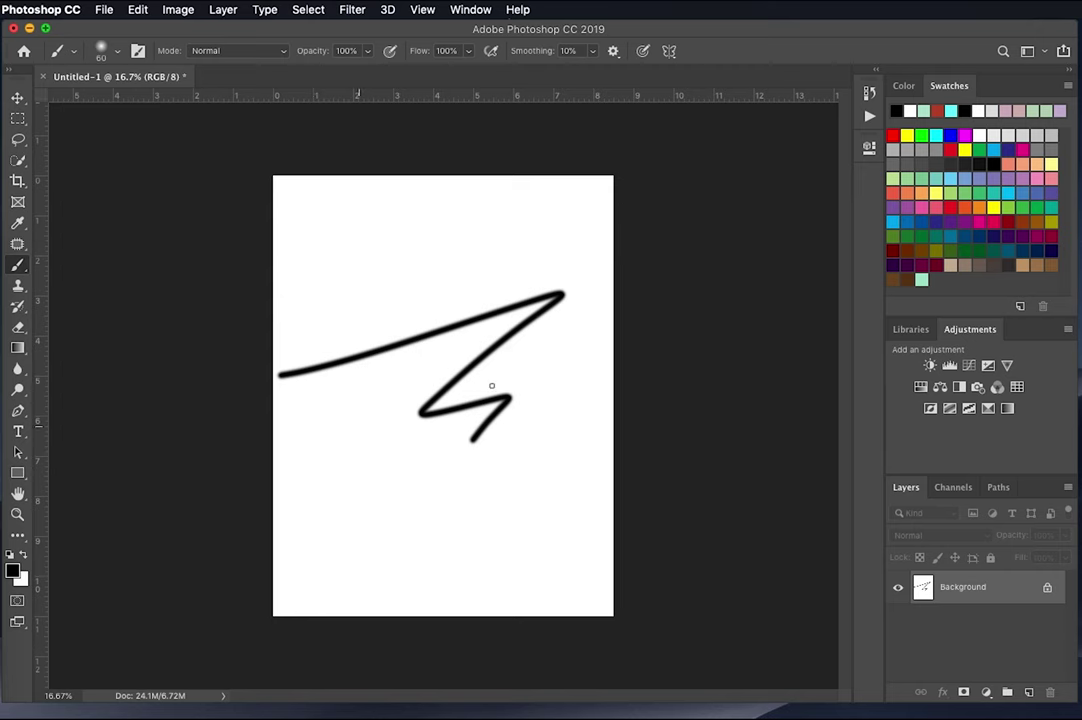
click(979, 226)
click(1000, 252)
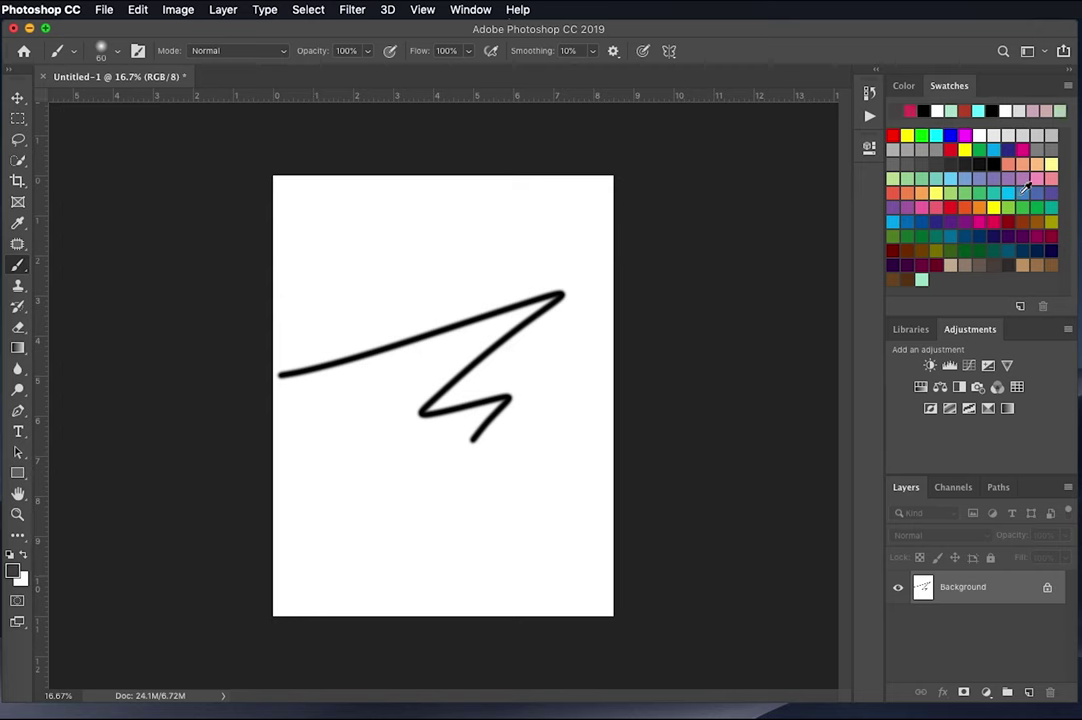
click(996, 178)
click(1007, 178)
click(950, 178)
click(937, 164)
click(921, 192)
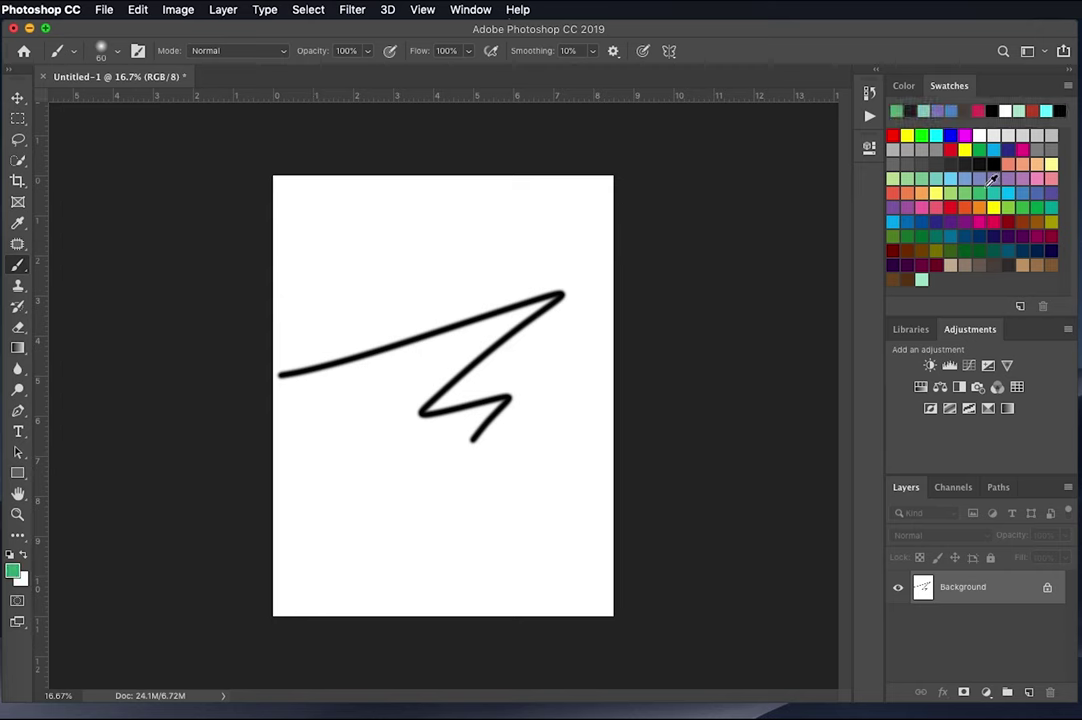
click(975, 208)
mouse_move(372, 303)
mouse_down()
mouse_move(433, 462)
mouse_move(424, 494)
mouse_up()
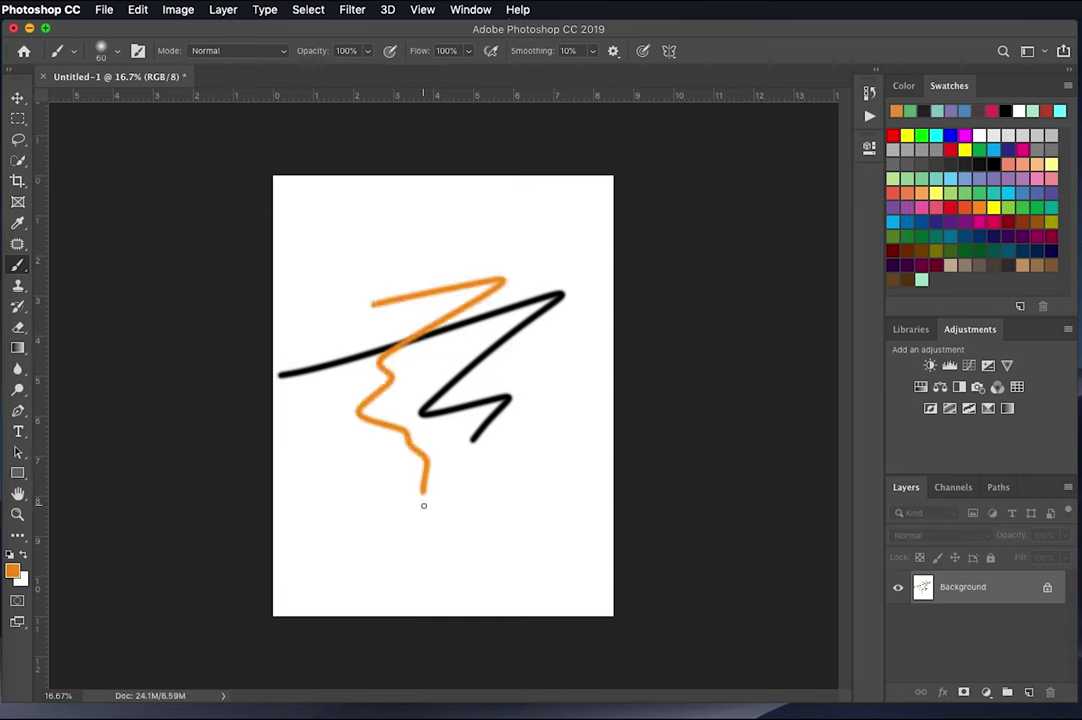
Set the foreground colour to muted teal 3e8189 in the Color Picker.
click(900, 88)
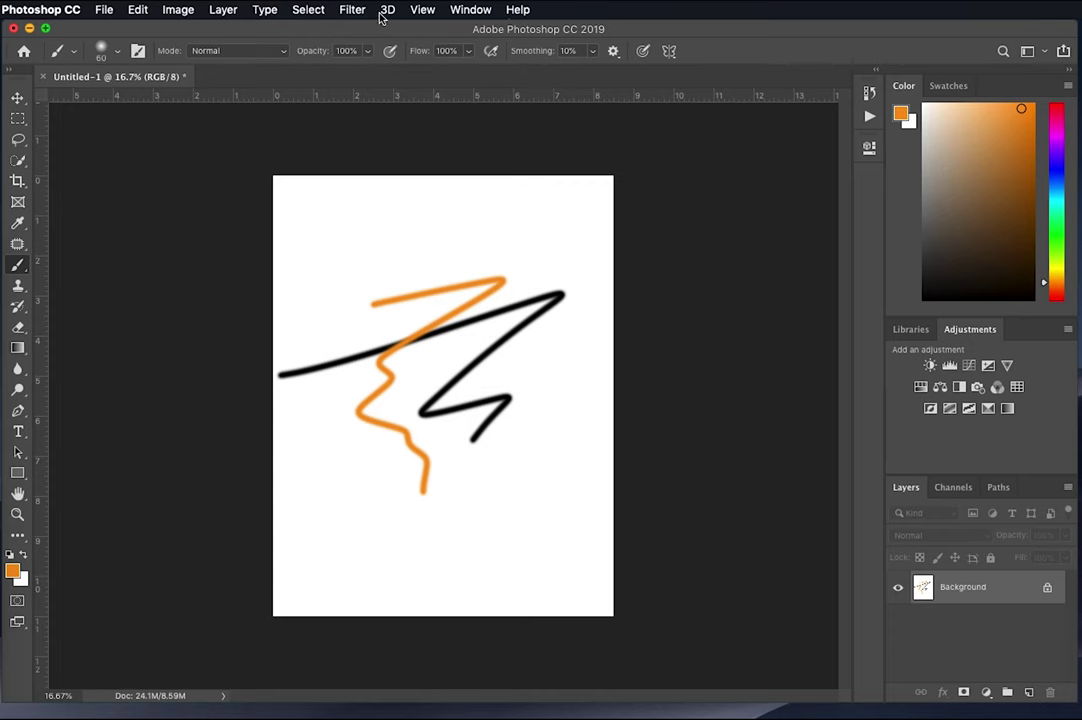
click(13, 572)
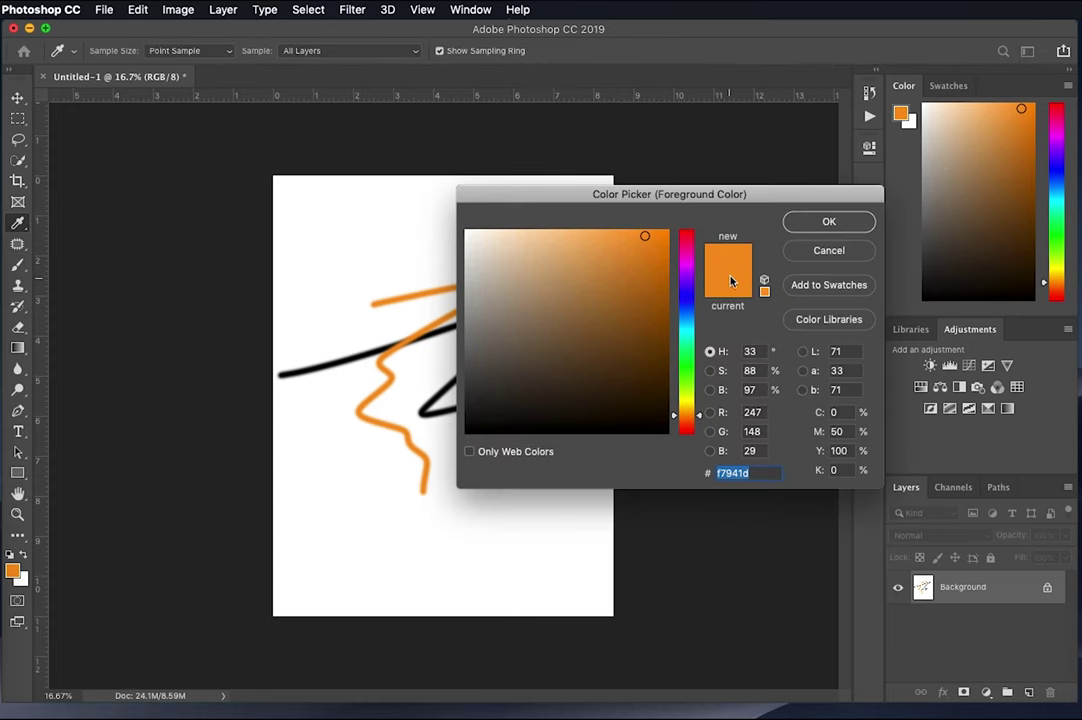
click(612, 391)
click(511, 294)
mouse_move(555, 351)
mouse_down()
mouse_move(507, 350)
mouse_move(411, 379)
mouse_move(503, 387)
mouse_up()
click(778, 288)
Paint a teal test stroke, then undo the test strokes to clear the page.
key(b)
mouse_move(368, 277)
mouse_down()
mouse_move(371, 315)
mouse_move(444, 346)
mouse_move(475, 404)
mouse_up()
key(super+z)
key(super+z)
key(super+z)
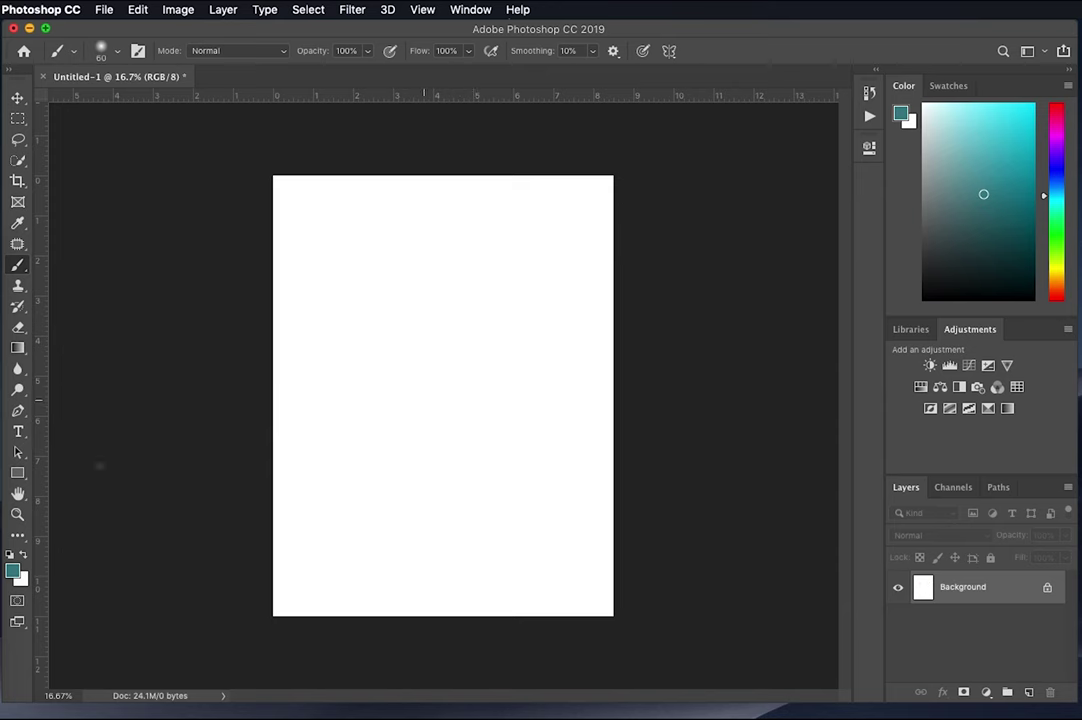
Add a Solid Color fill layer in bright green covering the page.
click(986, 692)
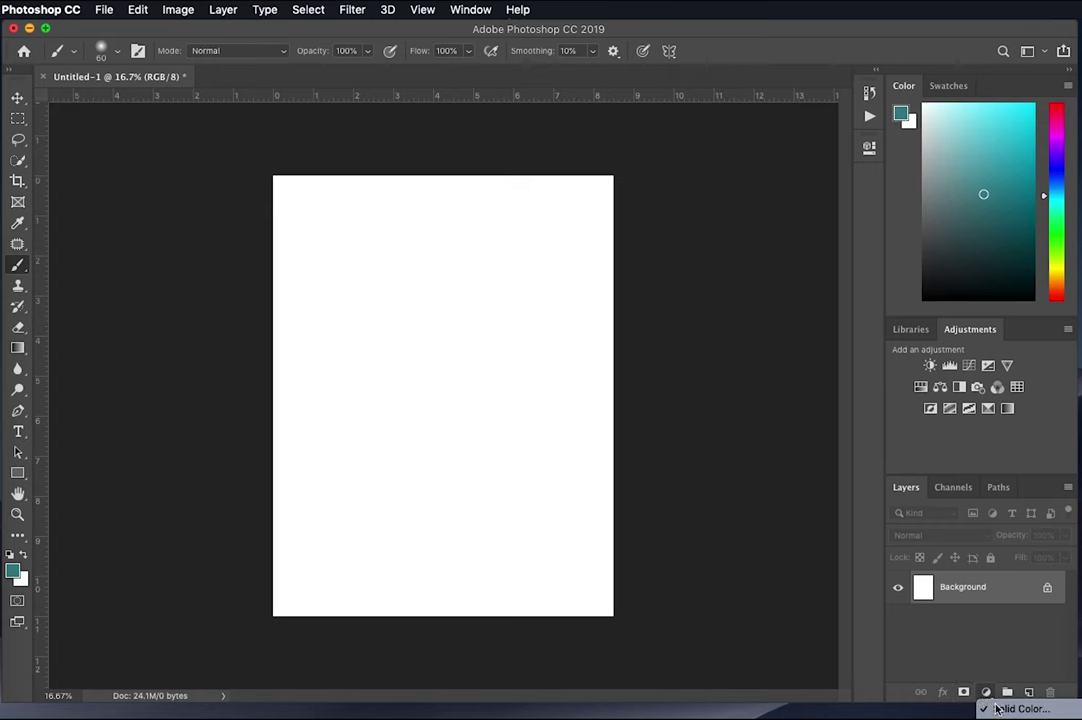
click(1007, 712)
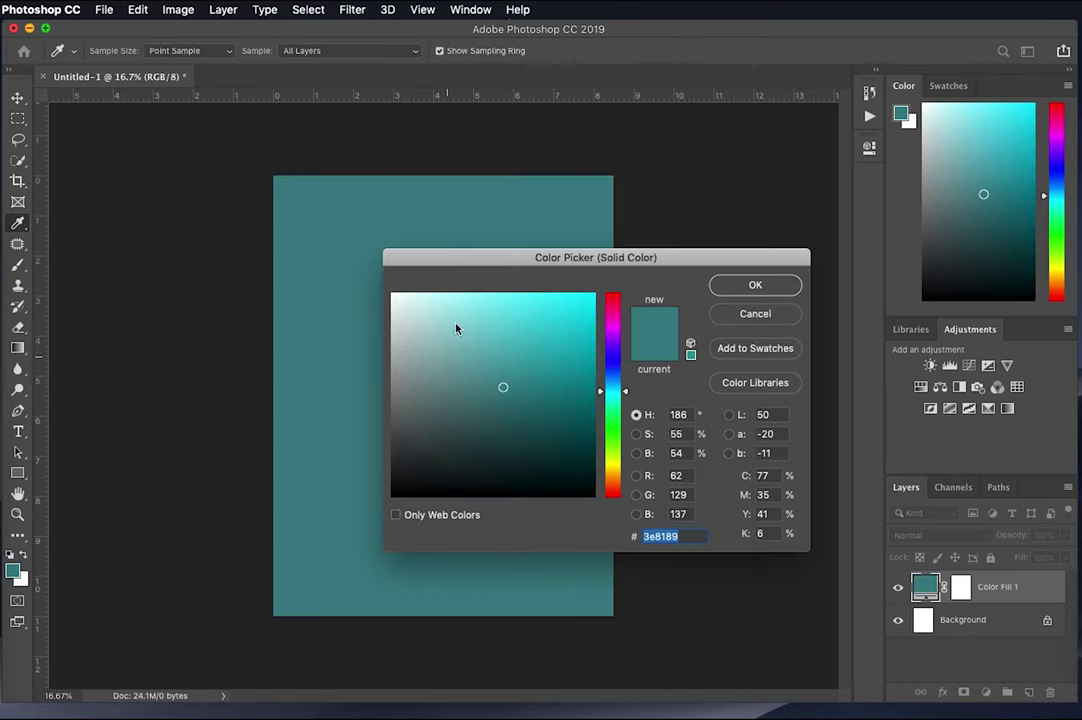
drag(620, 254, 552, 201)
click(502, 282)
drag(541, 345, 541, 377)
click(469, 284)
click(687, 232)
Switch to the Brush, view the gradient and fill tool choices, and open Finder.
key(b)
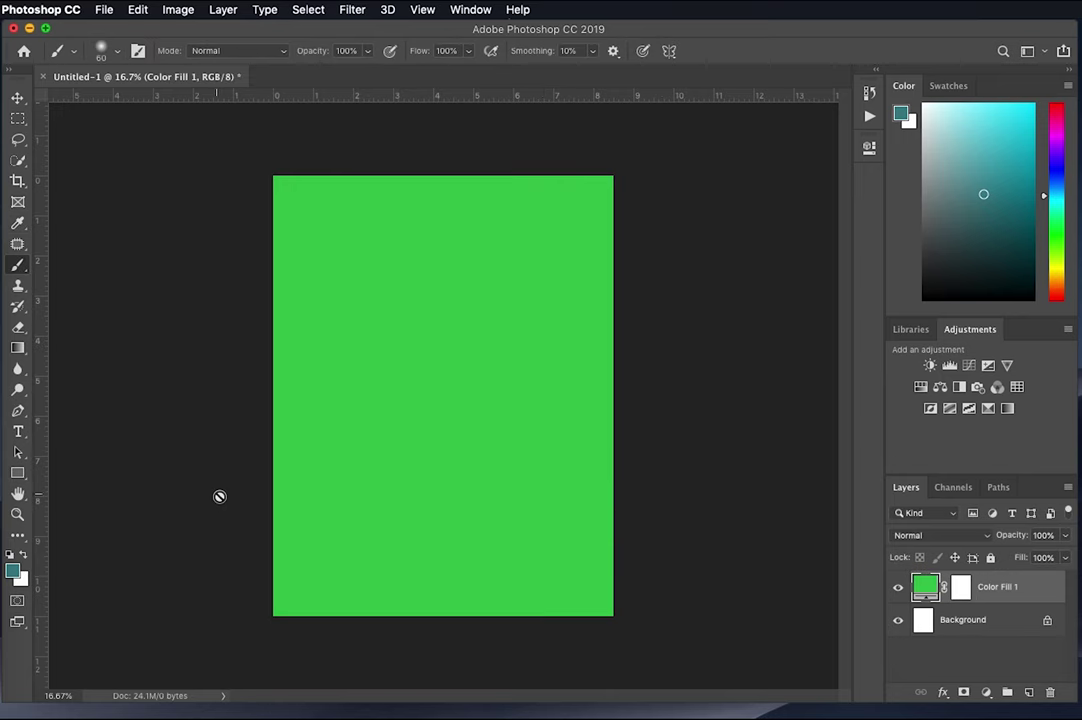
click(28, 350)
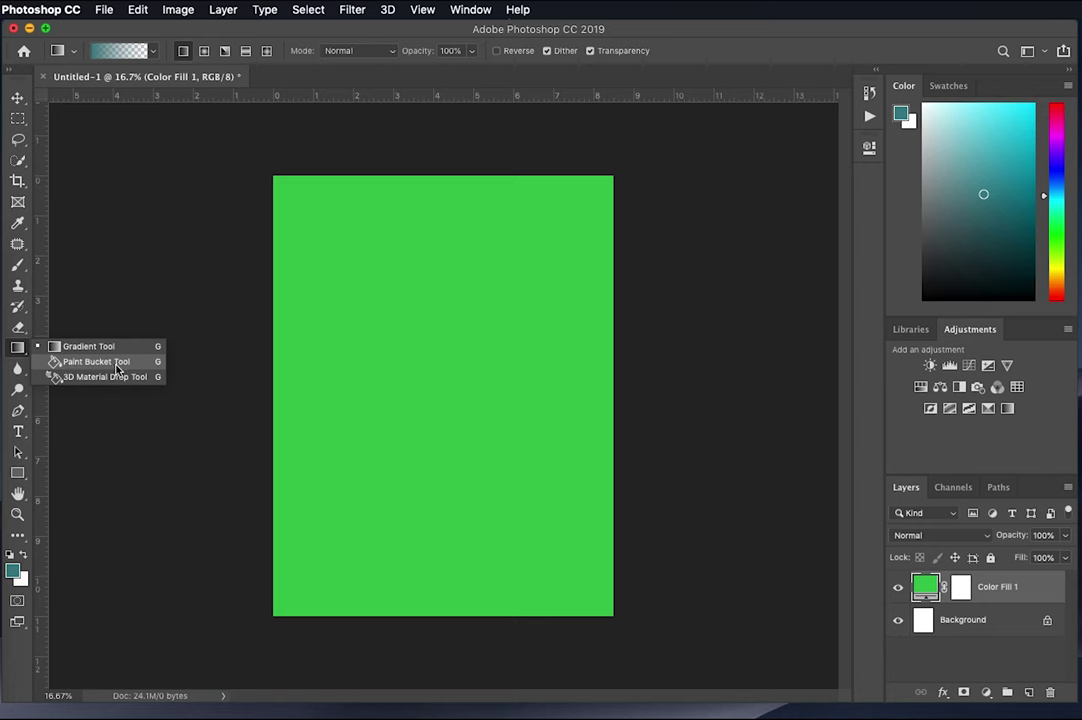
click(4, 217)
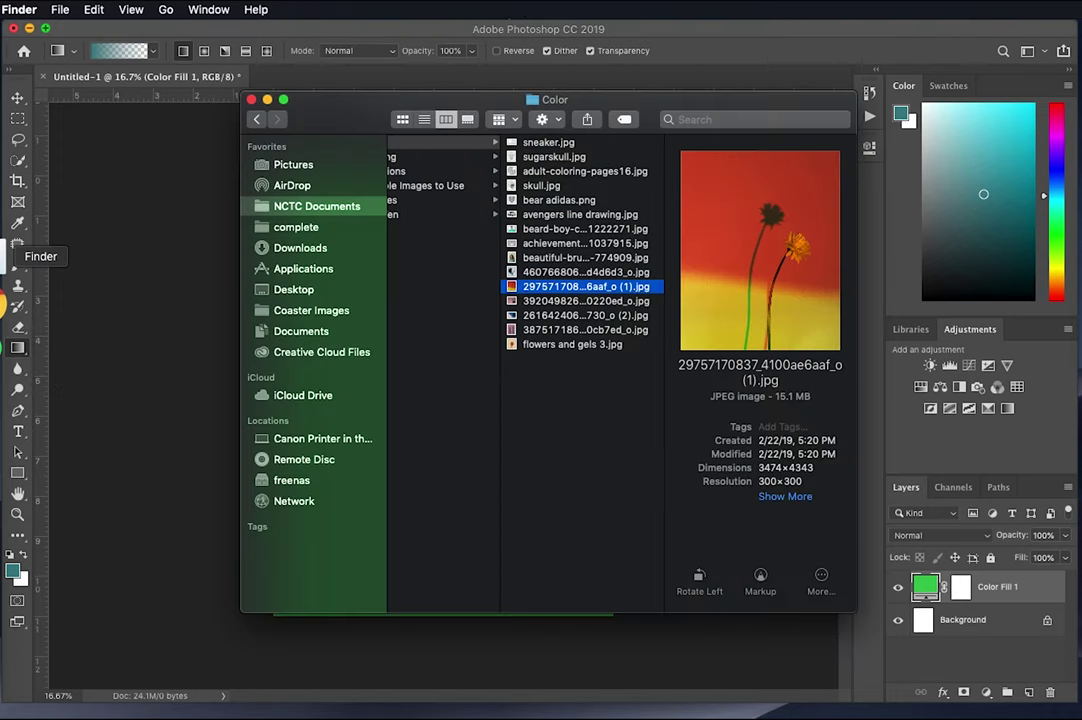
Select adult-coloring-pages16.jpg in the Color folder and drag it onto Photoshop's tab bar.
click(541, 156)
key(Up)
key(Down)
key(Down)
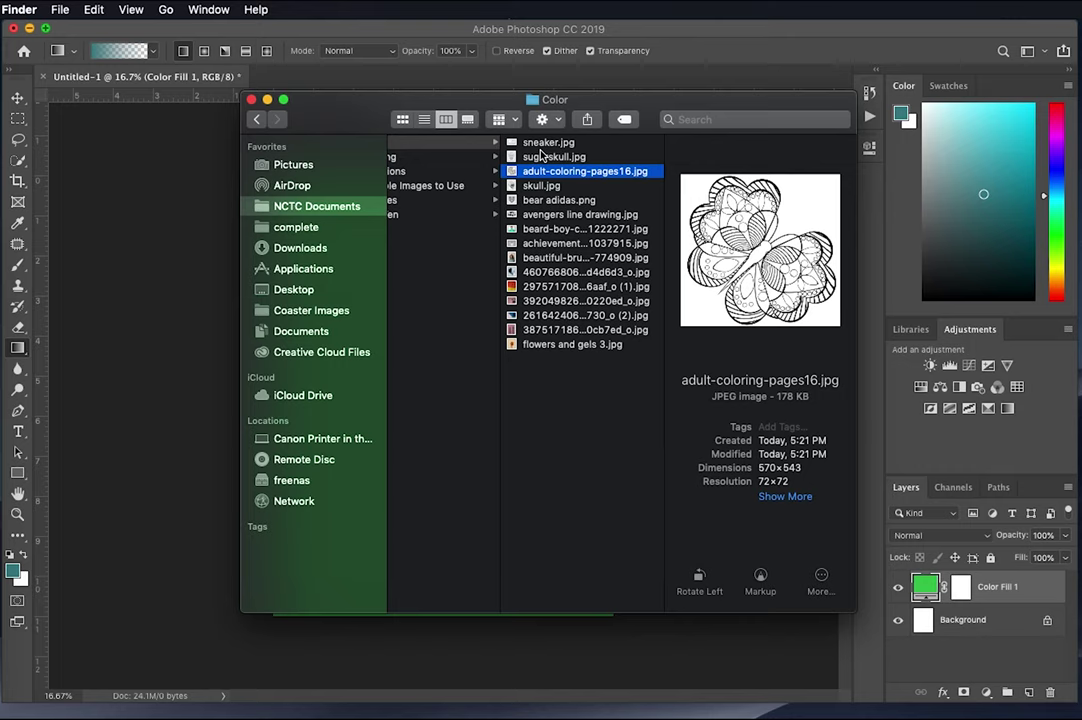
key(Down)
key(Up)
drag(524, 97, 335, 166)
drag(394, 243, 400, 83)
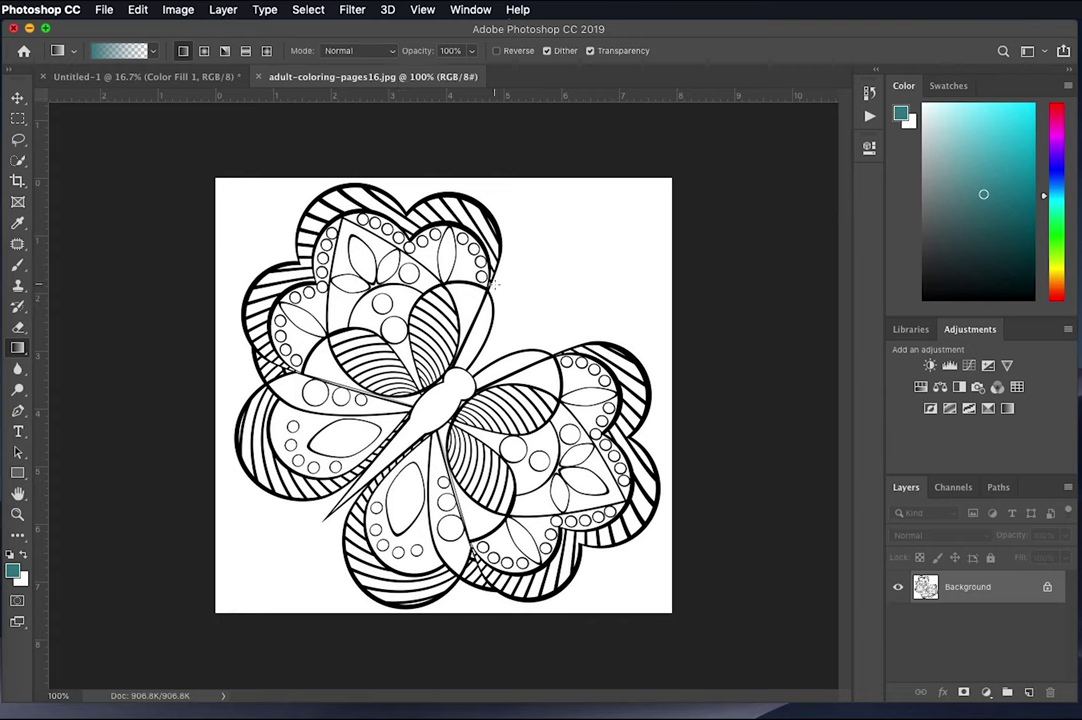
Select the Paint Bucket Tool and duplicate the butterfly onto Layer 1 with Cmd+J.
right_click(18, 347)
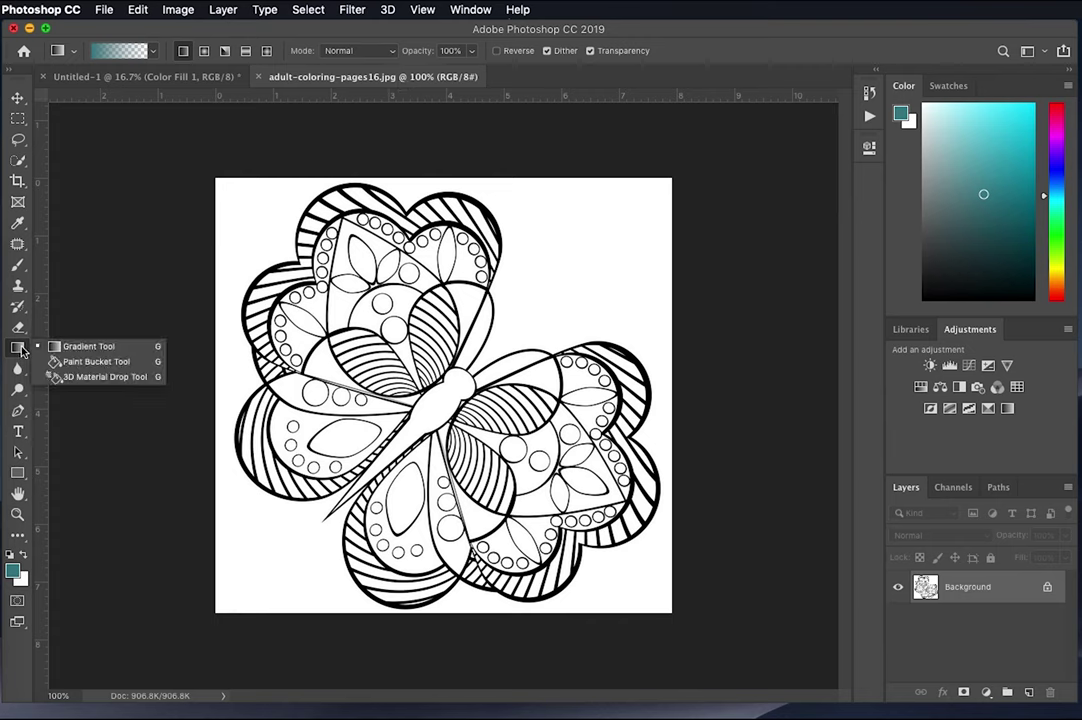
click(70, 362)
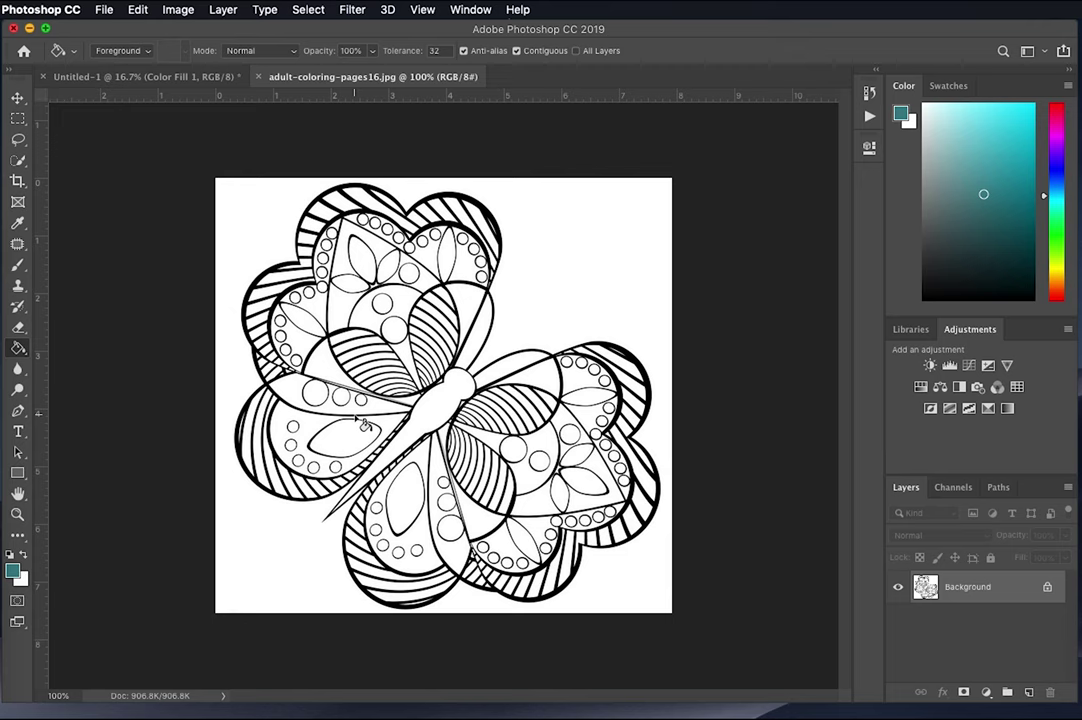
key(super+j)
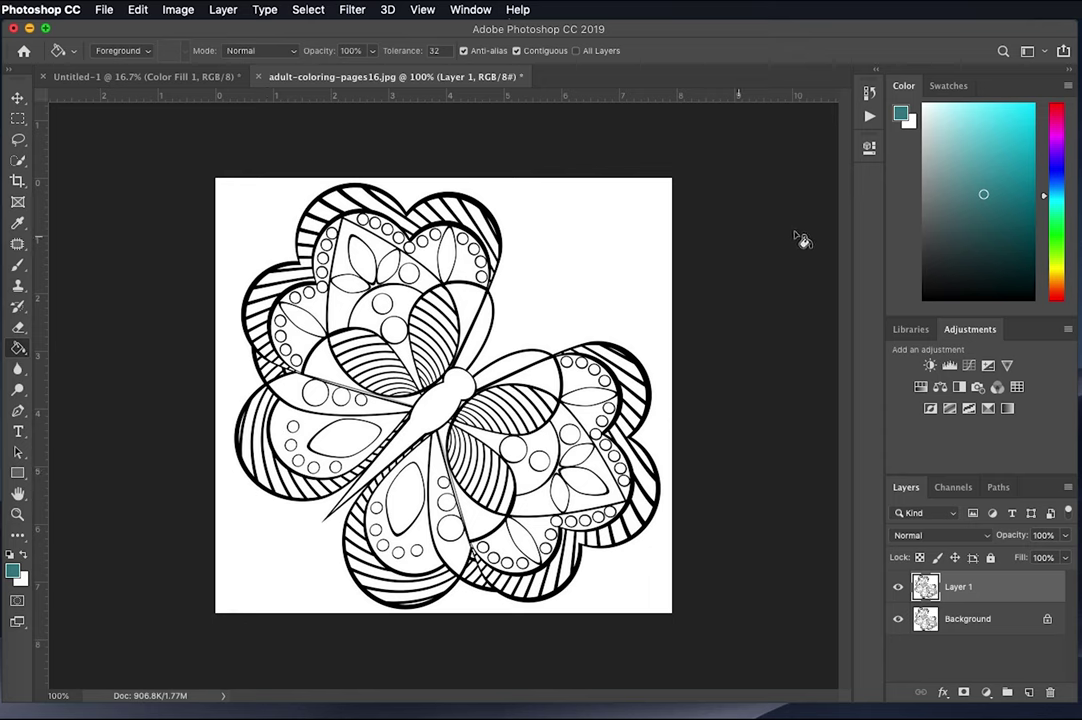
Set a pale yellow in the Color panel and fill the left-wing oval with it.
click(1056, 274)
click(966, 106)
click(1056, 259)
click(1000, 111)
click(986, 139)
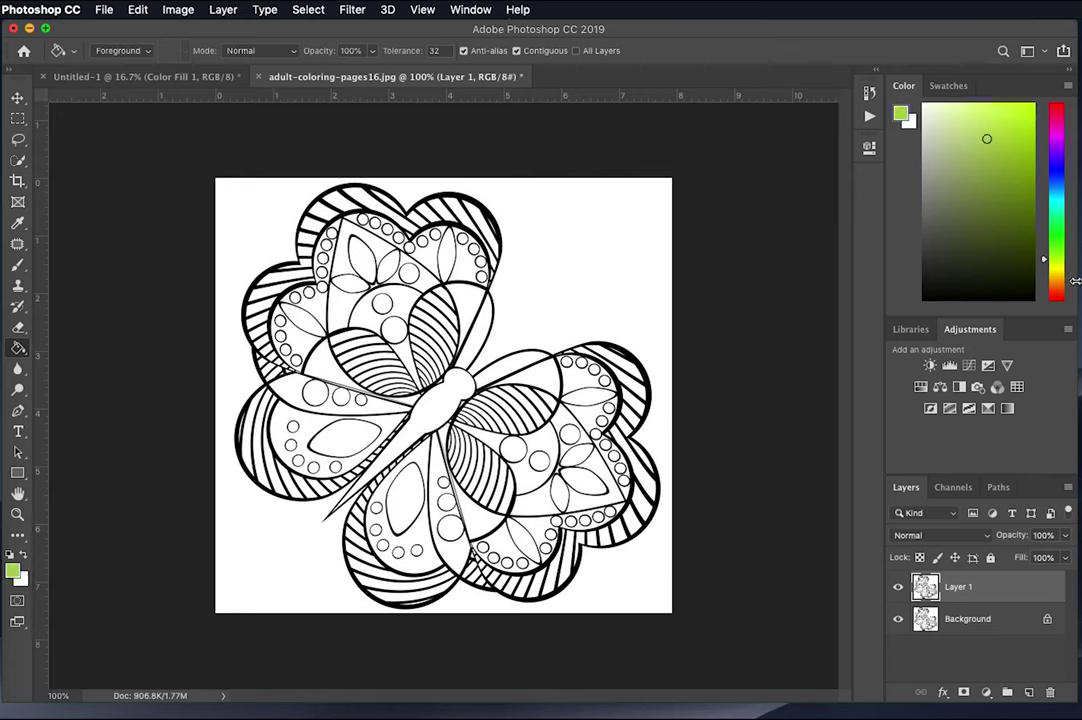
click(1057, 267)
click(1001, 109)
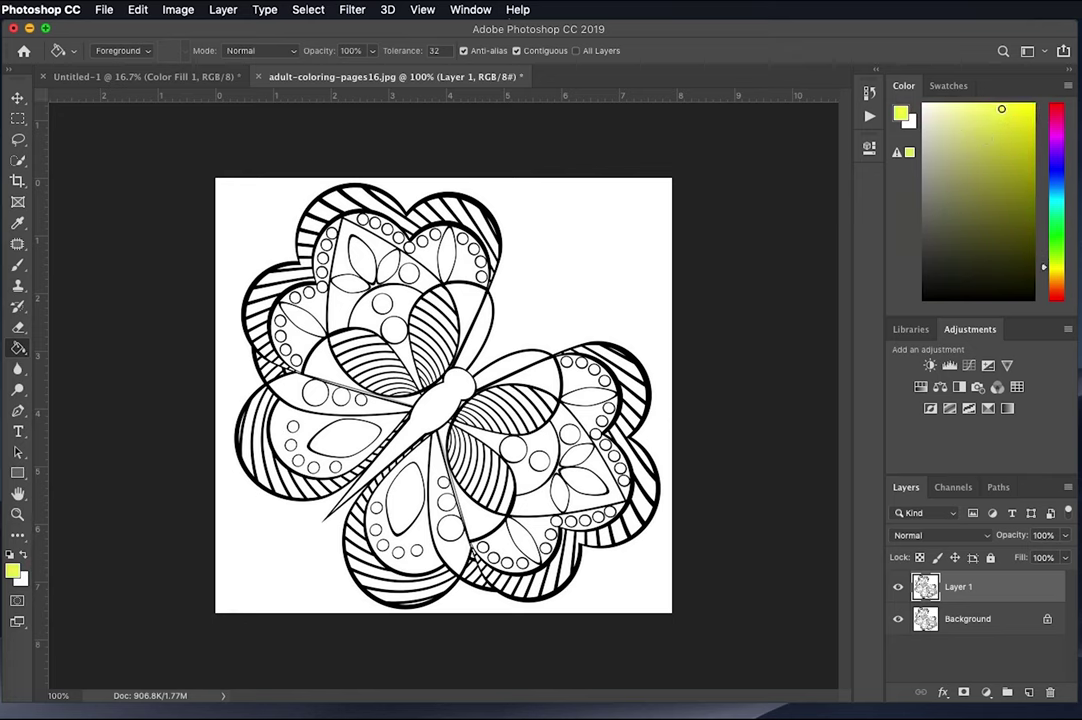
click(345, 437)
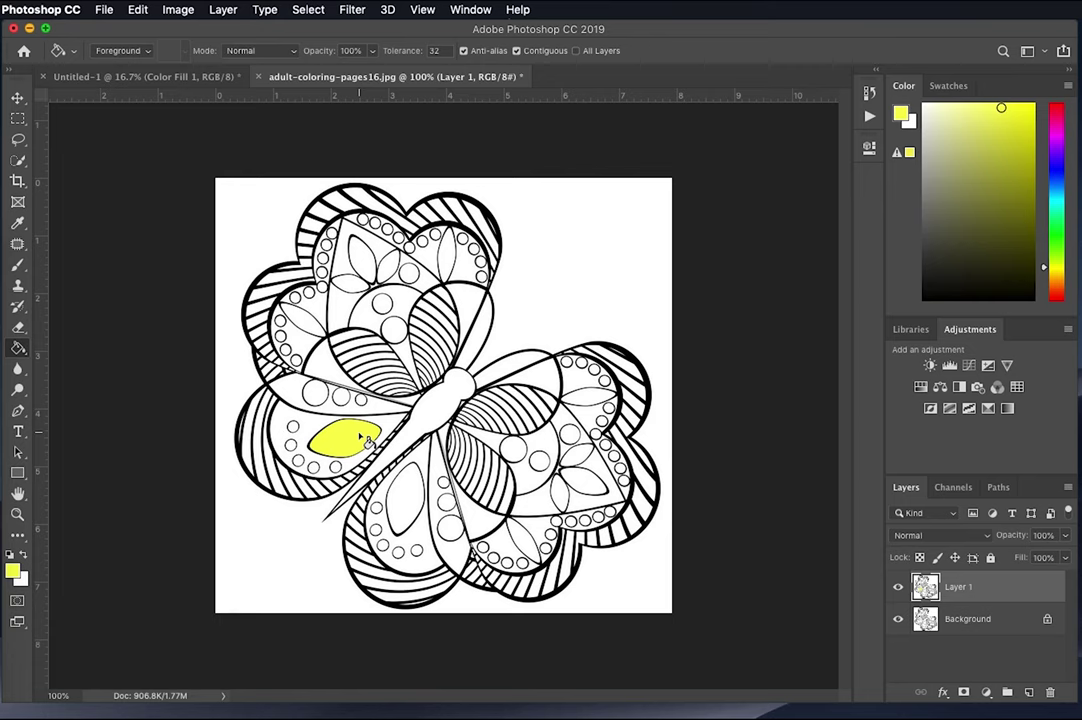
Fill the lower-left oval, two wing circles and the upper-wing edge dots yellow.
click(405, 495)
click(393, 330)
click(515, 454)
click(364, 220)
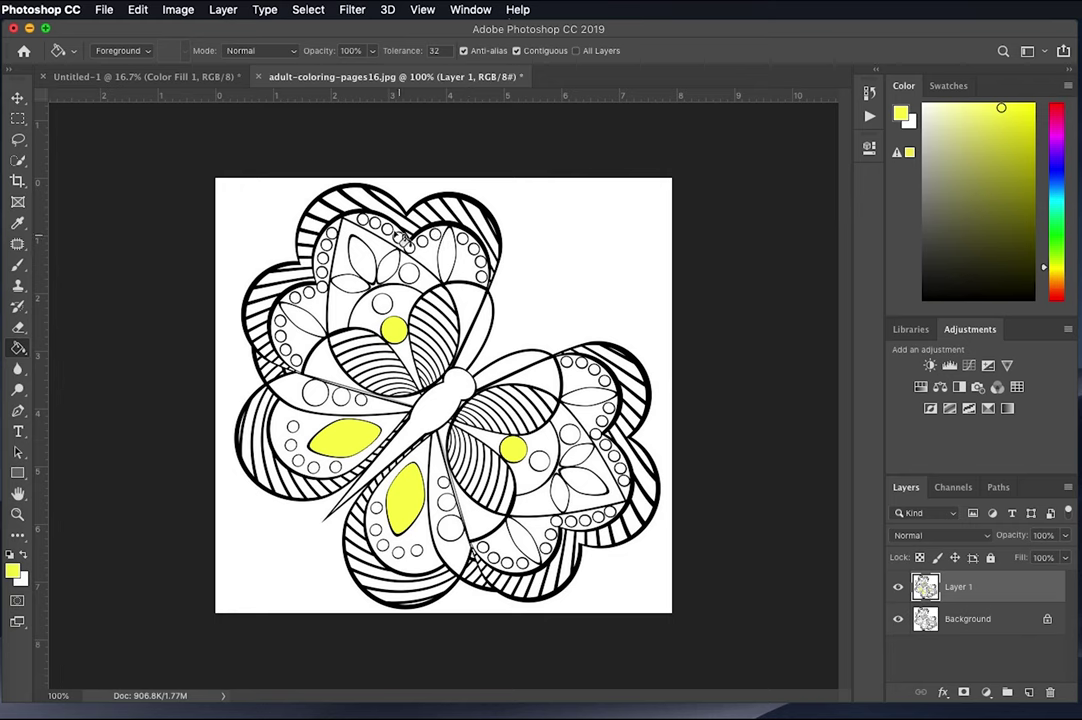
click(375, 224)
click(387, 230)
click(399, 237)
click(411, 242)
click(423, 239)
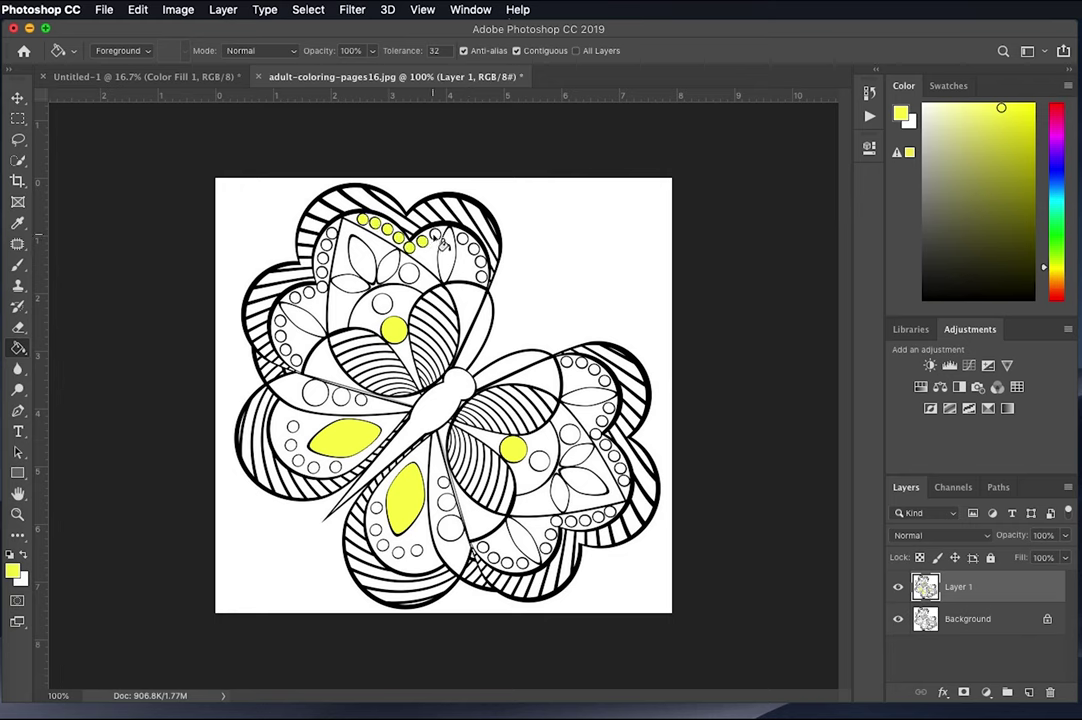
click(436, 235)
click(461, 238)
click(473, 248)
click(481, 260)
click(481, 274)
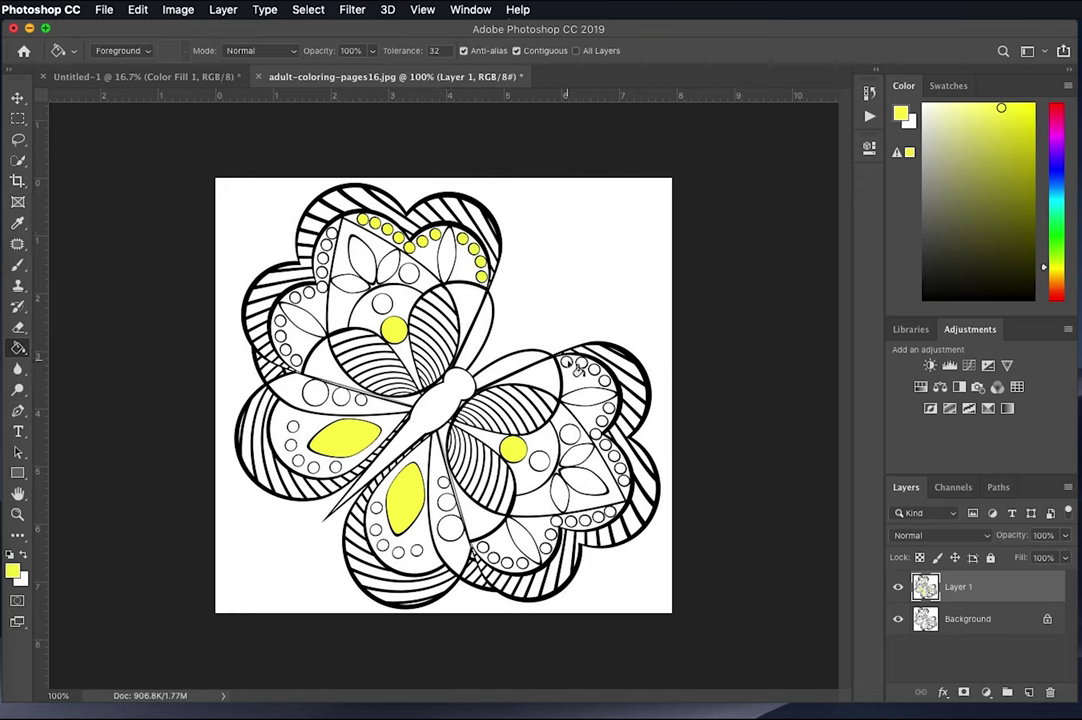
Fill the row of edge dots along the right wing yellow.
click(566, 361)
click(581, 363)
click(594, 369)
click(604, 380)
click(608, 407)
click(601, 420)
click(595, 432)
click(605, 444)
click(610, 457)
click(615, 469)
click(622, 479)
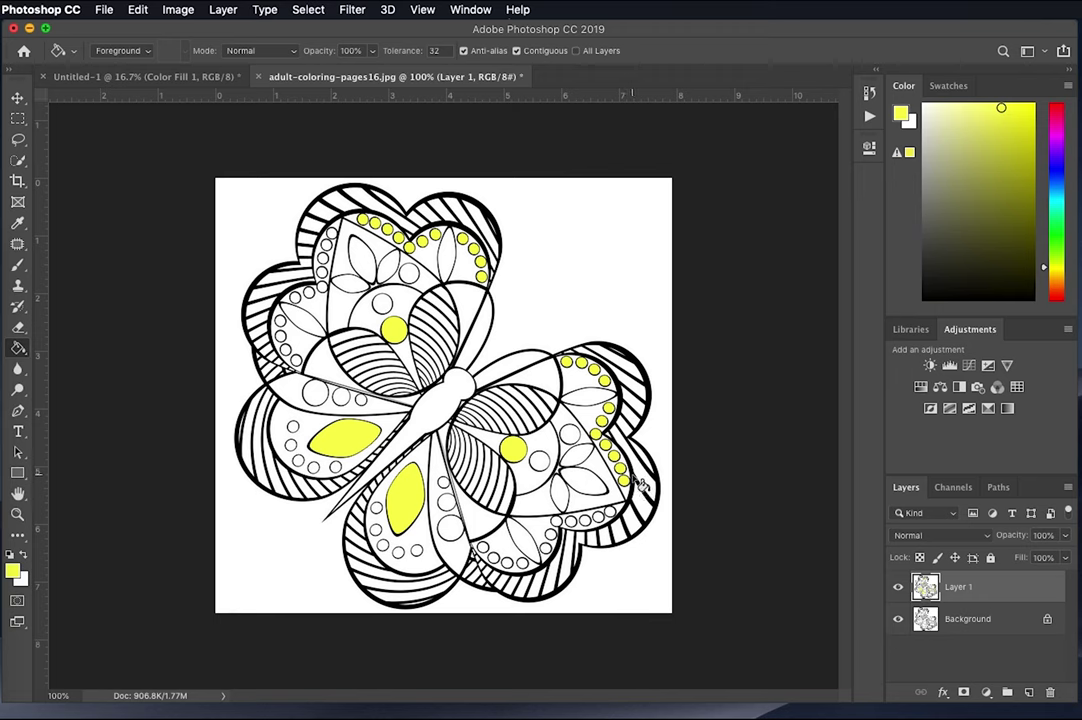
Undo the accidental lower-right outline fill and shift the paint colour toward pink.
click(657, 491)
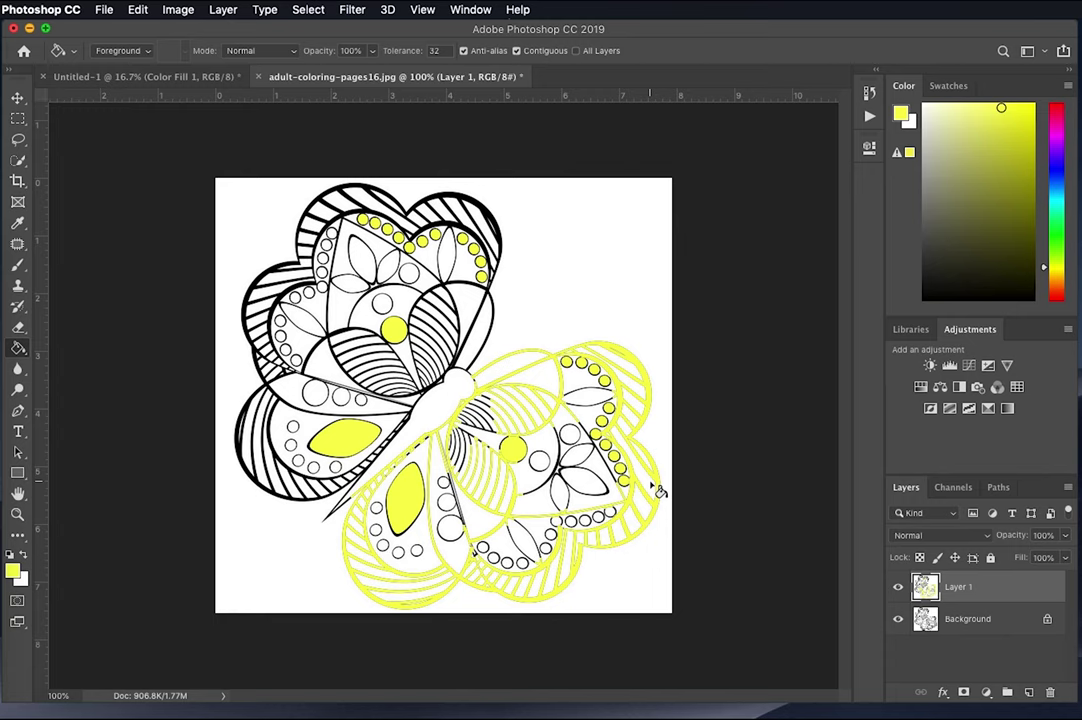
key(super+z)
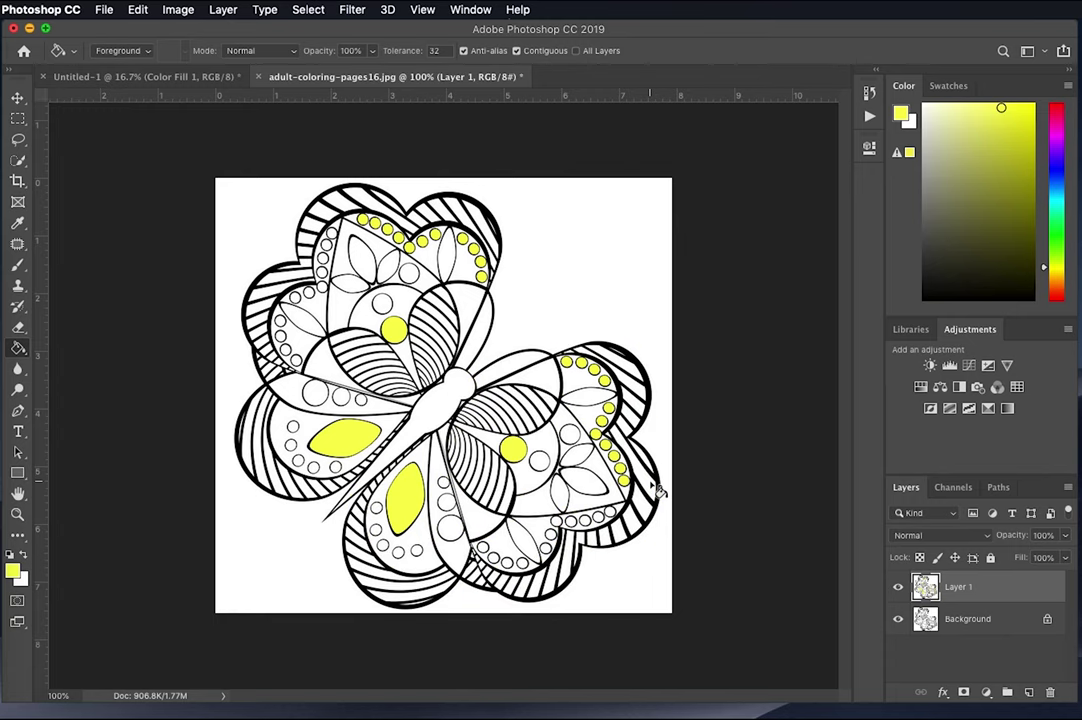
drag(1056, 267, 1056, 111)
Fill six small circles on the left and lower wings crimson.
click(1006, 149)
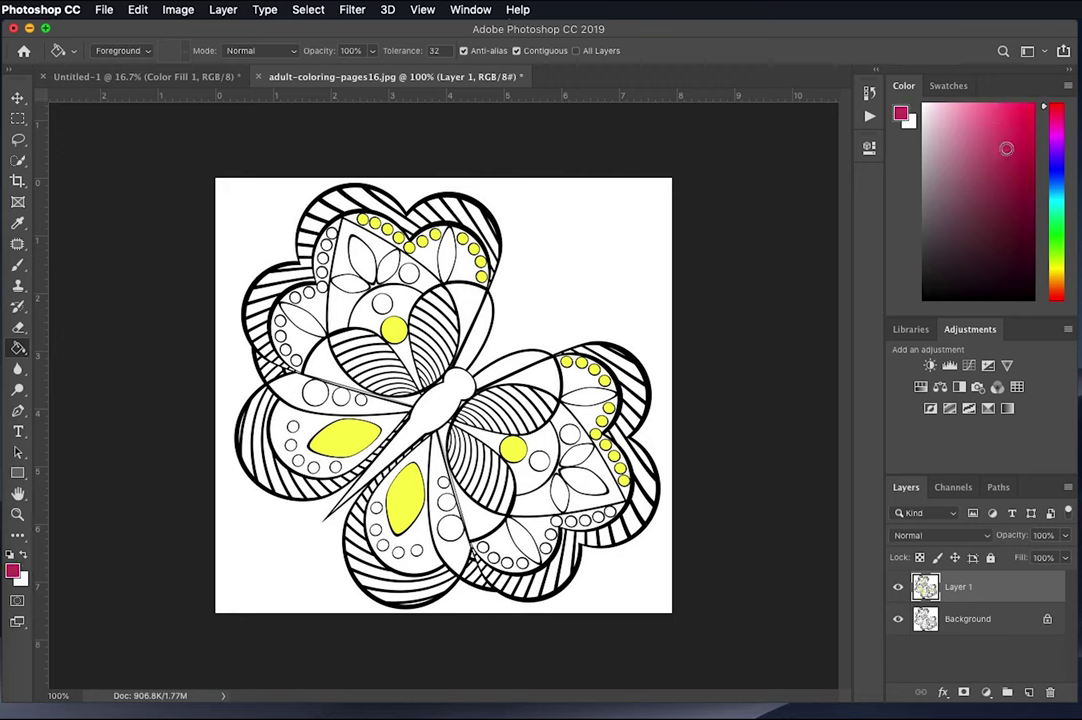
click(450, 528)
click(315, 393)
click(341, 397)
click(360, 399)
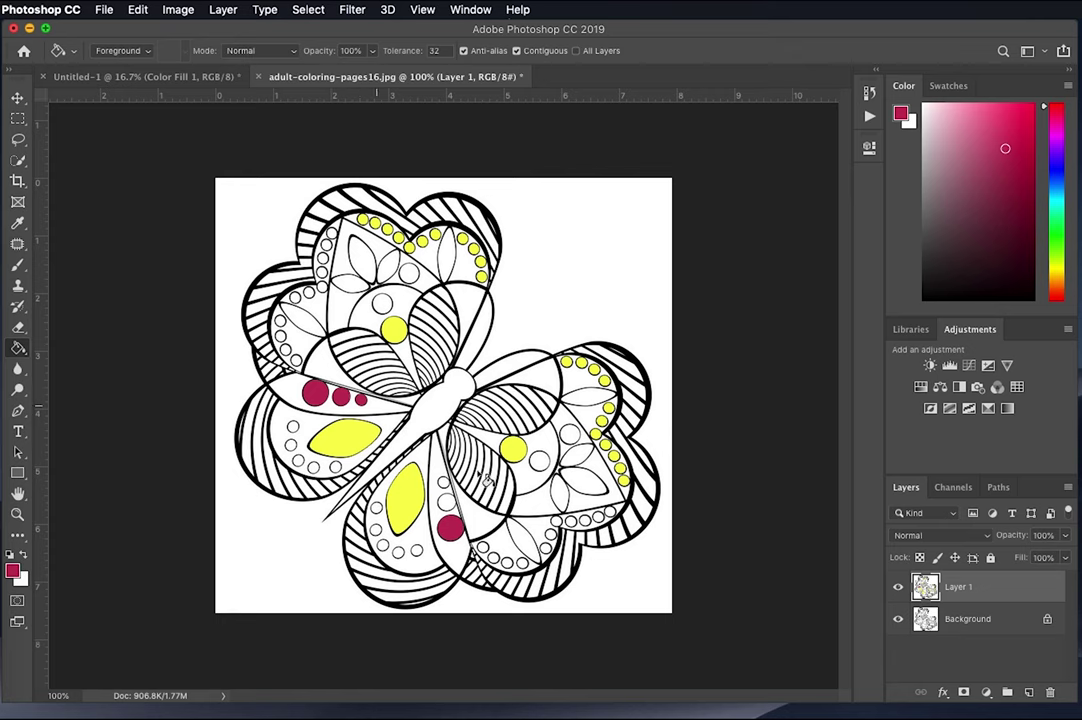
click(446, 500)
click(444, 482)
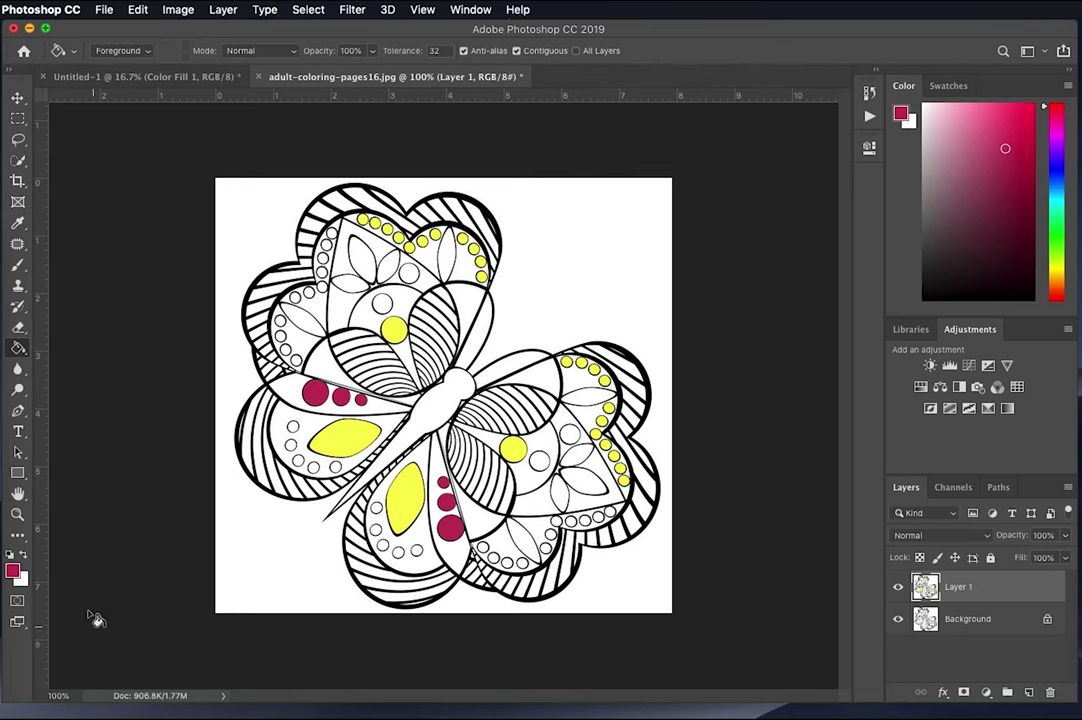
Set the foreground colour to a light cyan in the Color Picker.
click(13, 572)
drag(545, 329, 545, 335)
click(450, 254)
key(Return)
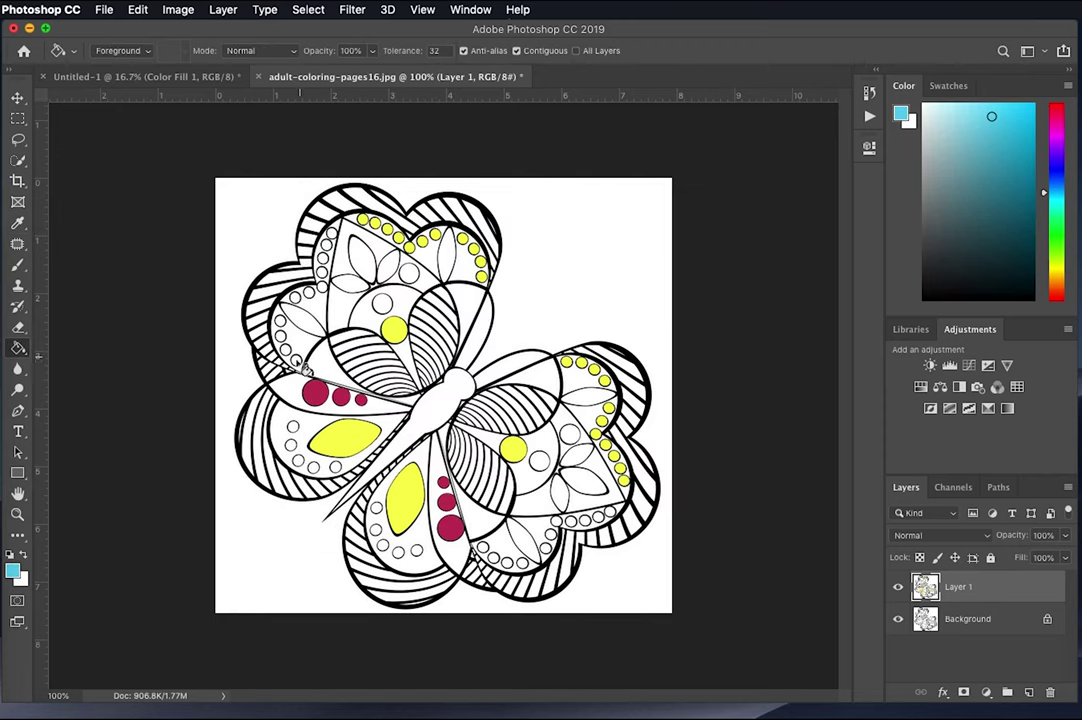
Fill the dot column on the upper-left wing cyan.
click(296, 360)
click(289, 348)
click(284, 335)
click(281, 321)
click(283, 307)
click(295, 297)
click(308, 291)
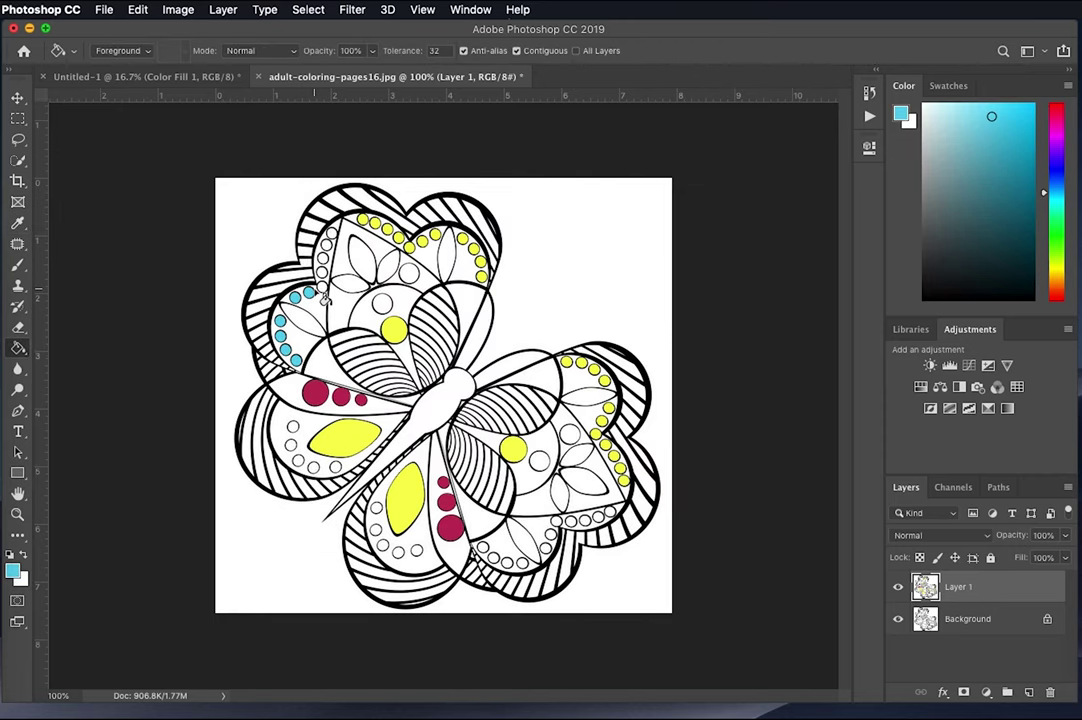
click(322, 288)
click(323, 274)
click(324, 259)
click(326, 245)
click(331, 235)
Fill the lower-right wing's edge dots cyan, undoing the stray upper-band fill.
click(485, 550)
click(494, 558)
click(508, 563)
click(522, 563)
click(546, 547)
click(550, 533)
click(556, 520)
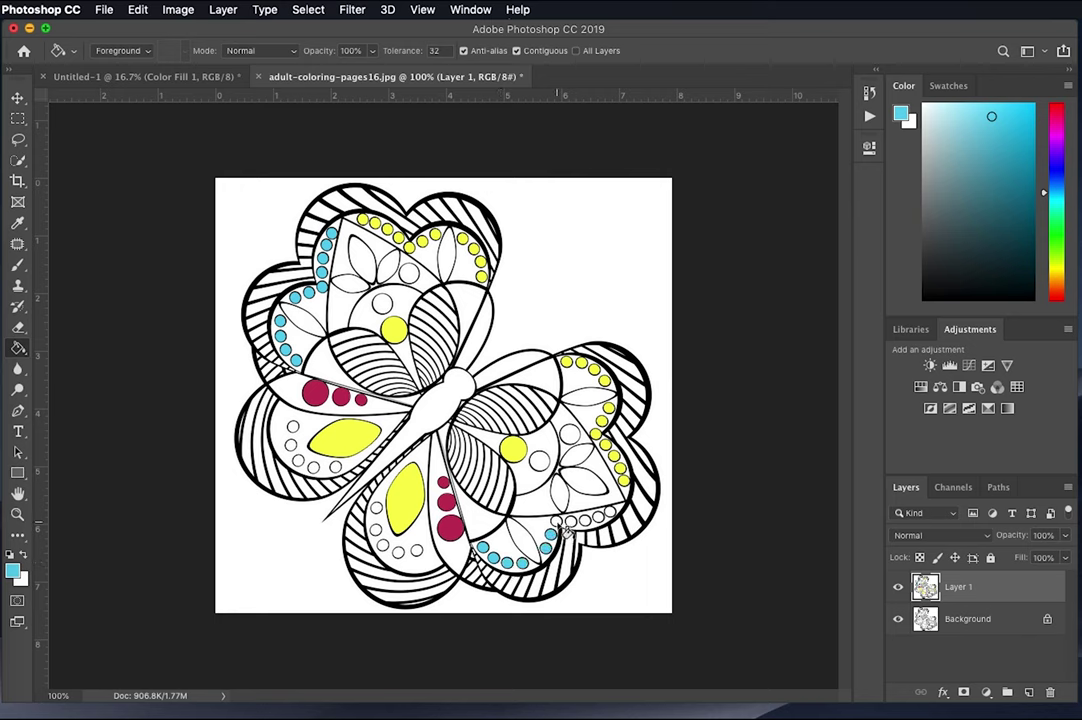
click(571, 521)
click(585, 520)
click(598, 519)
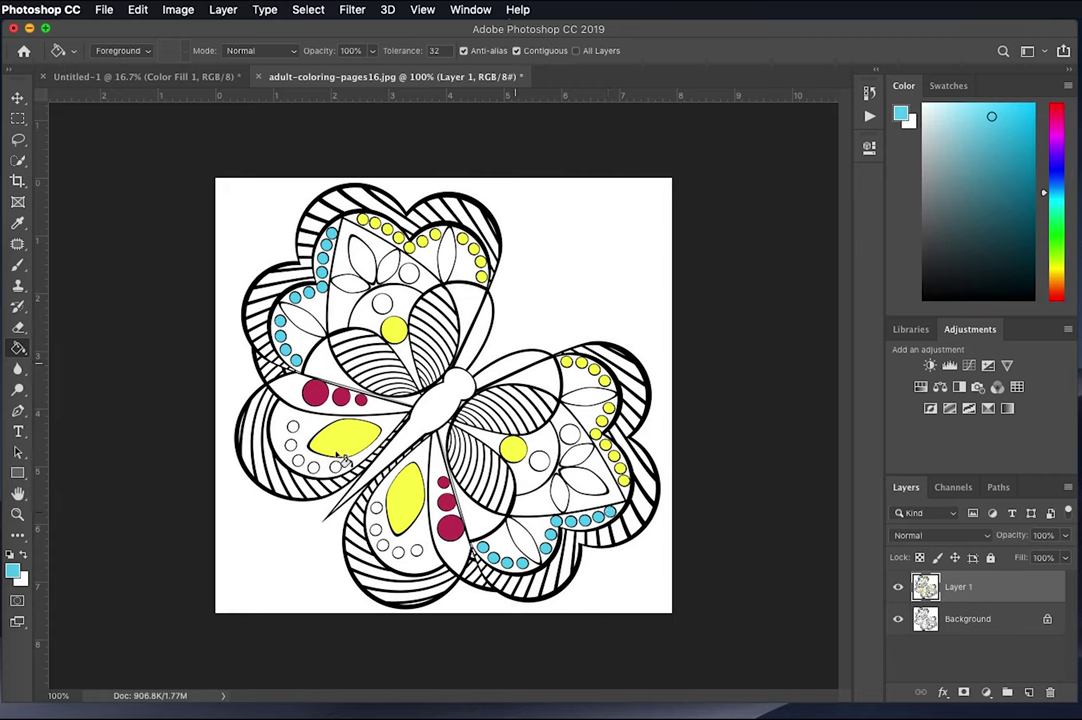
click(518, 365)
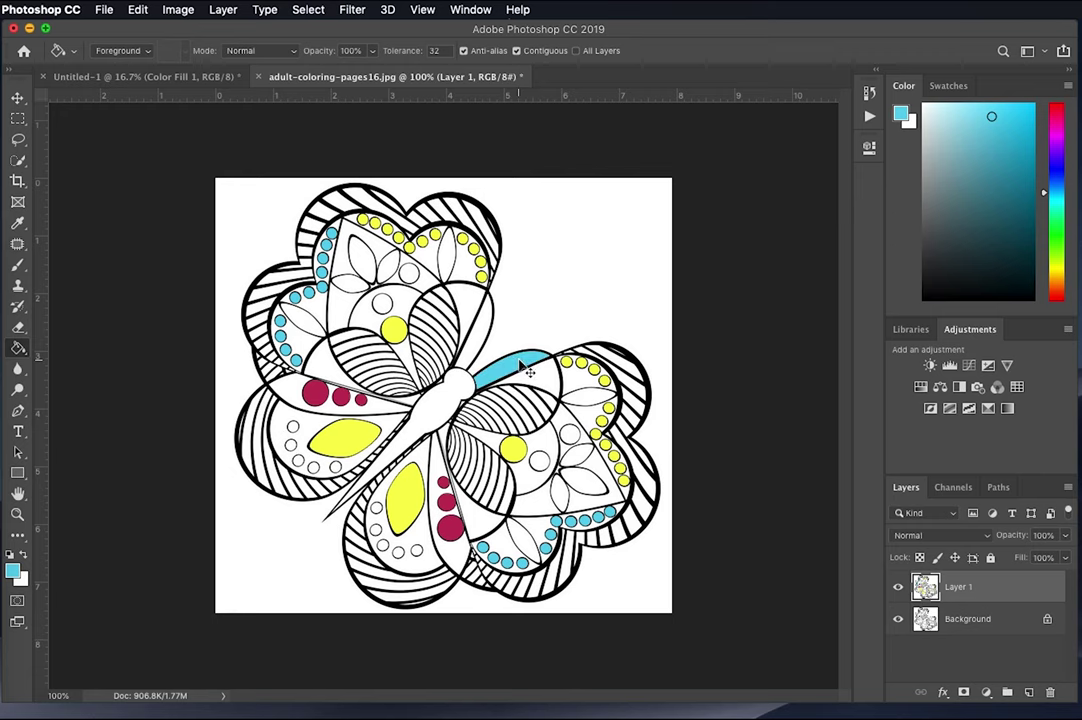
key(ctrl+z)
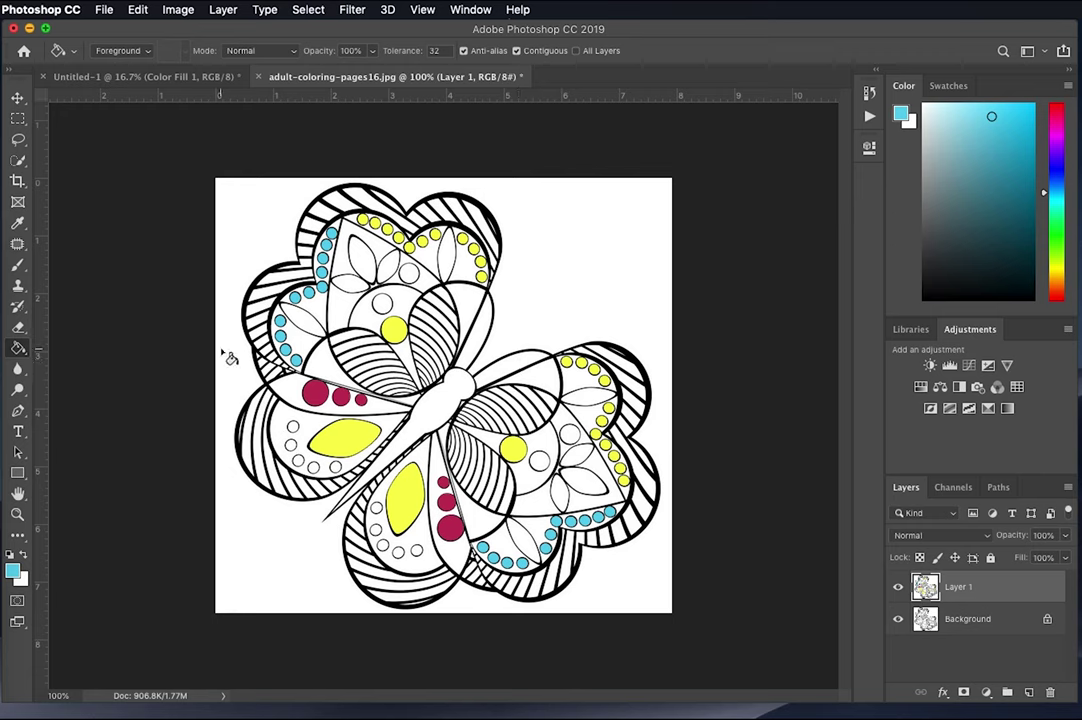
Switch to the Brush with default colours swapped to white and size 15.
key(b)
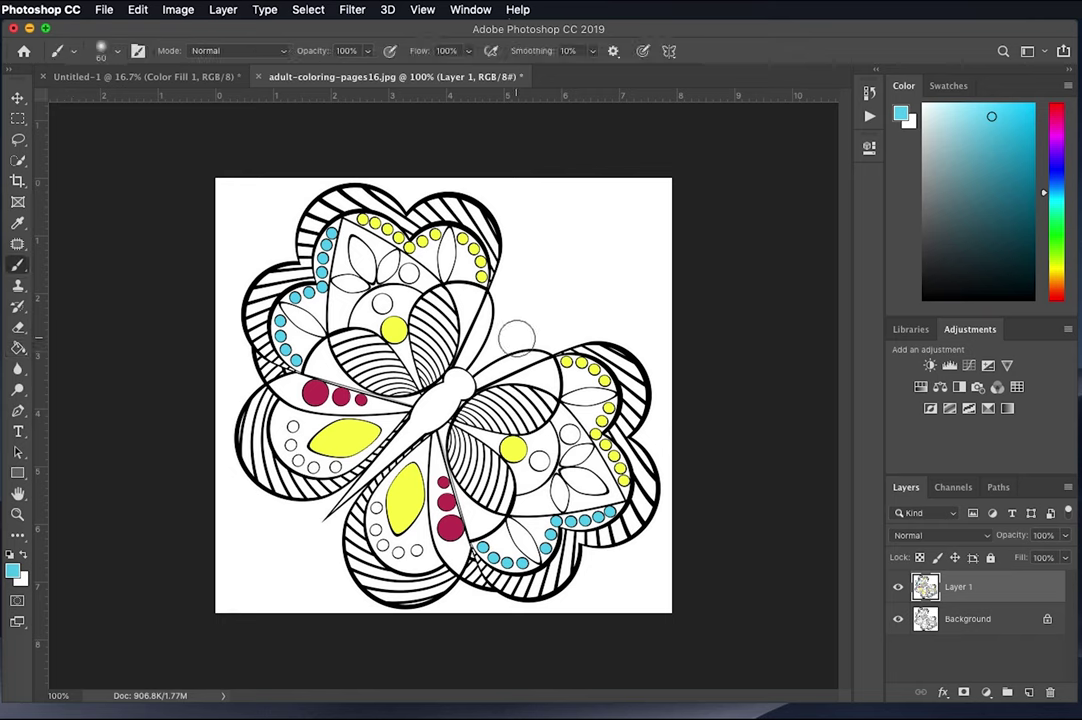
key(d)
key(x)
key(bracketleft)
key(bracketleft)
key(bracketleft)
key(bracketleft)
key(bracketleft)
key(bracketleft)
key(bracketleft)
key(bracketleft)
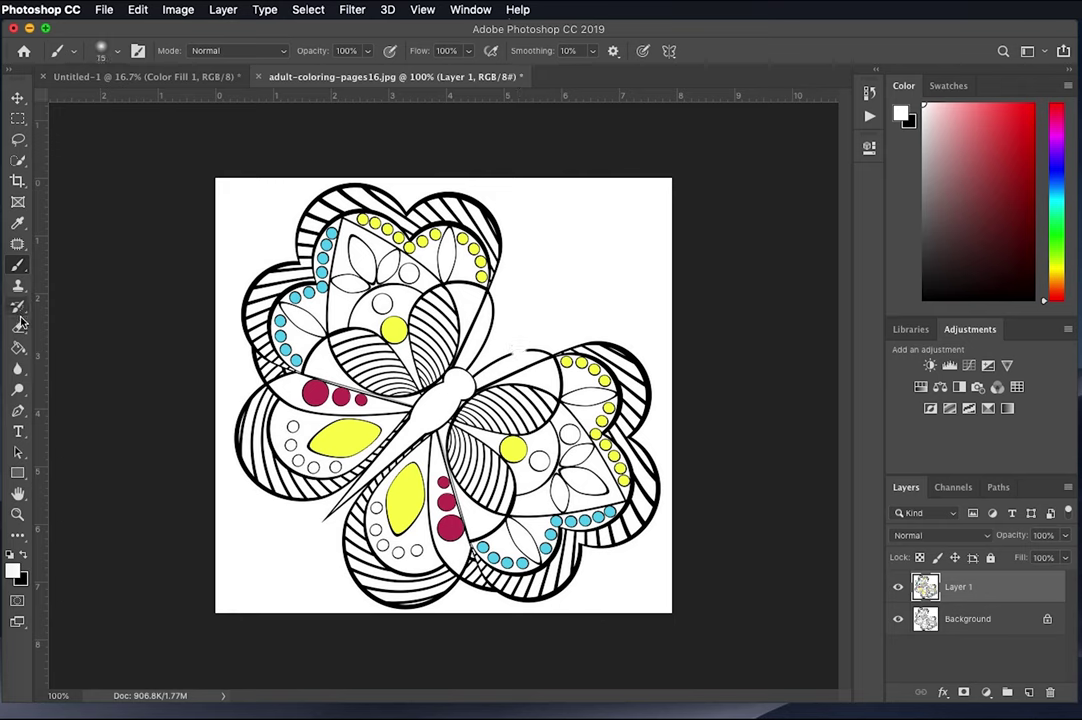
Return to the Paint Bucket with a blue colour, undoing an accidental background fill.
click(18, 347)
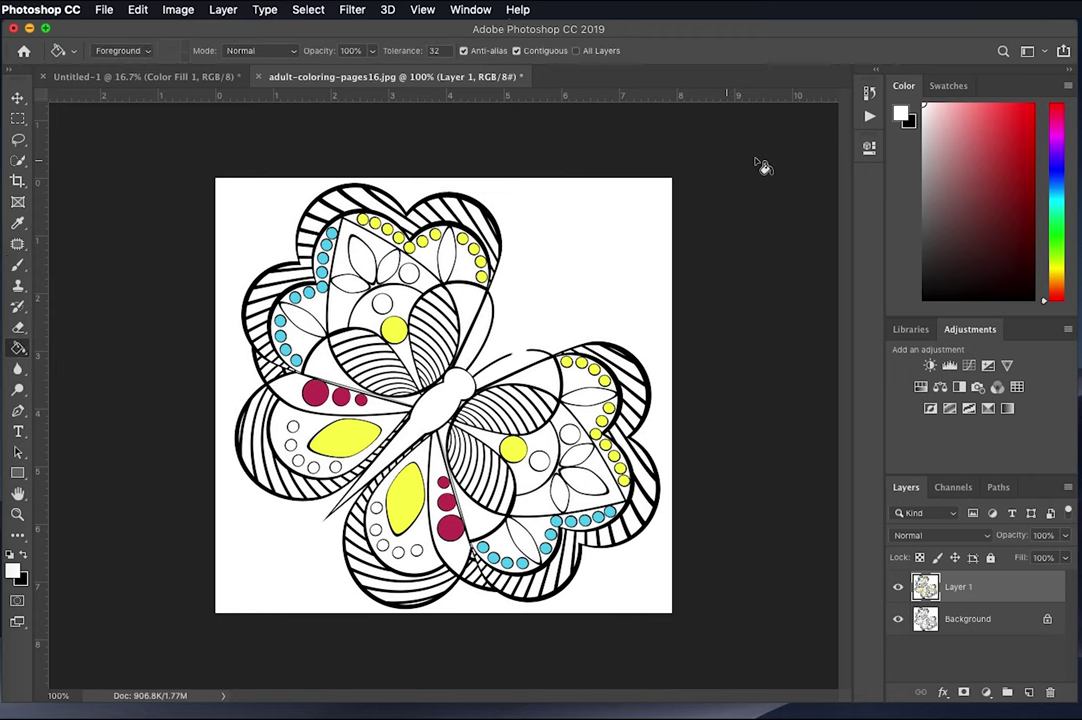
drag(1056, 290, 1056, 165)
click(1008, 118)
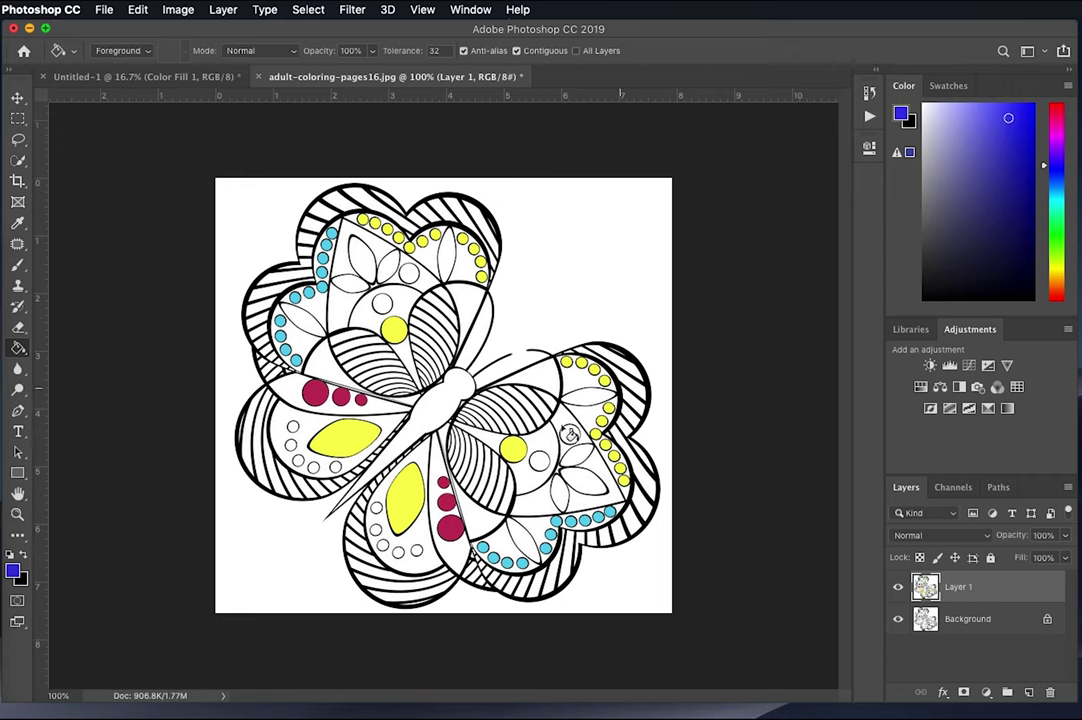
click(510, 368)
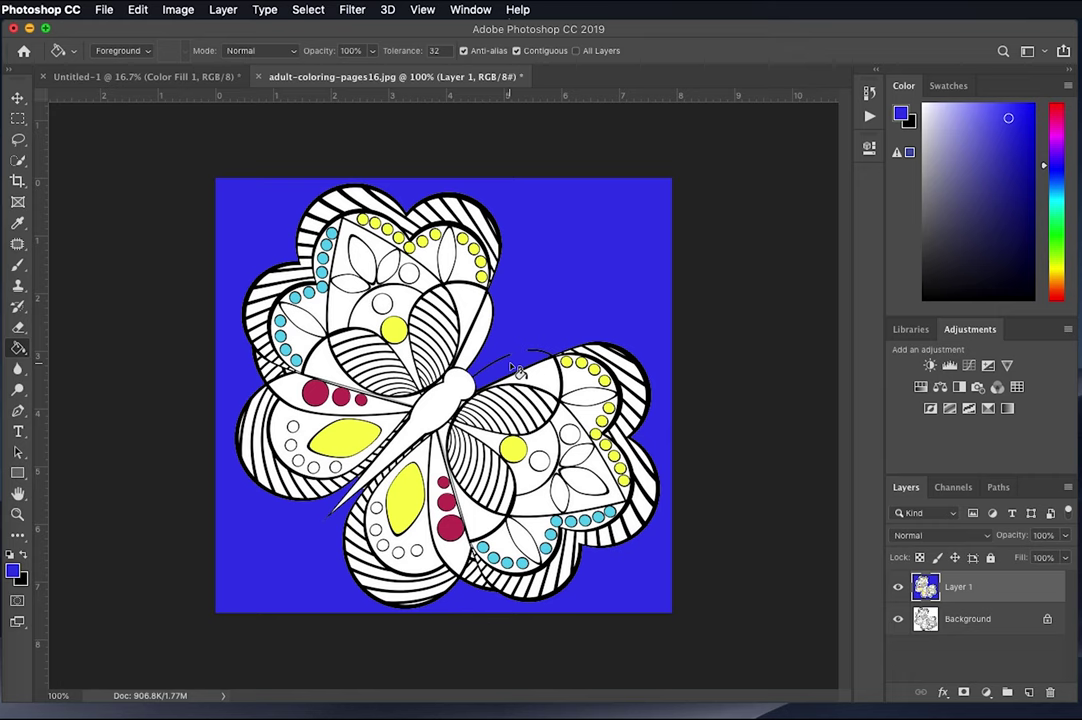
key(super+z)
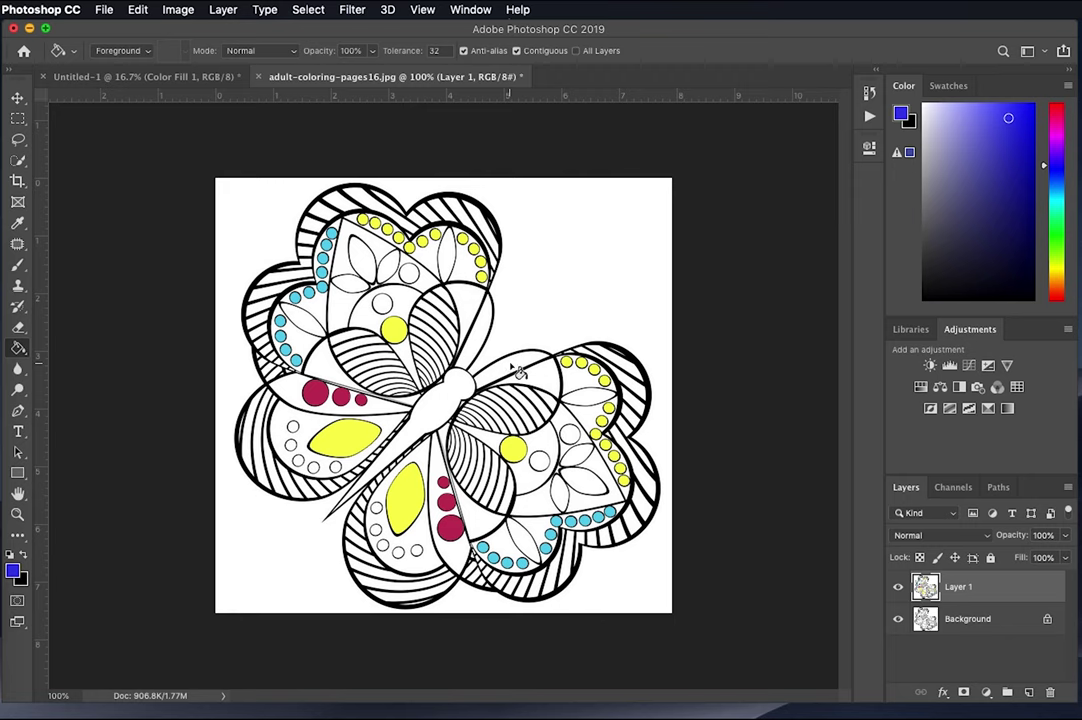
Fill the body, both teardrops and the fleur-de-lis petals on two wings blue.
click(444, 392)
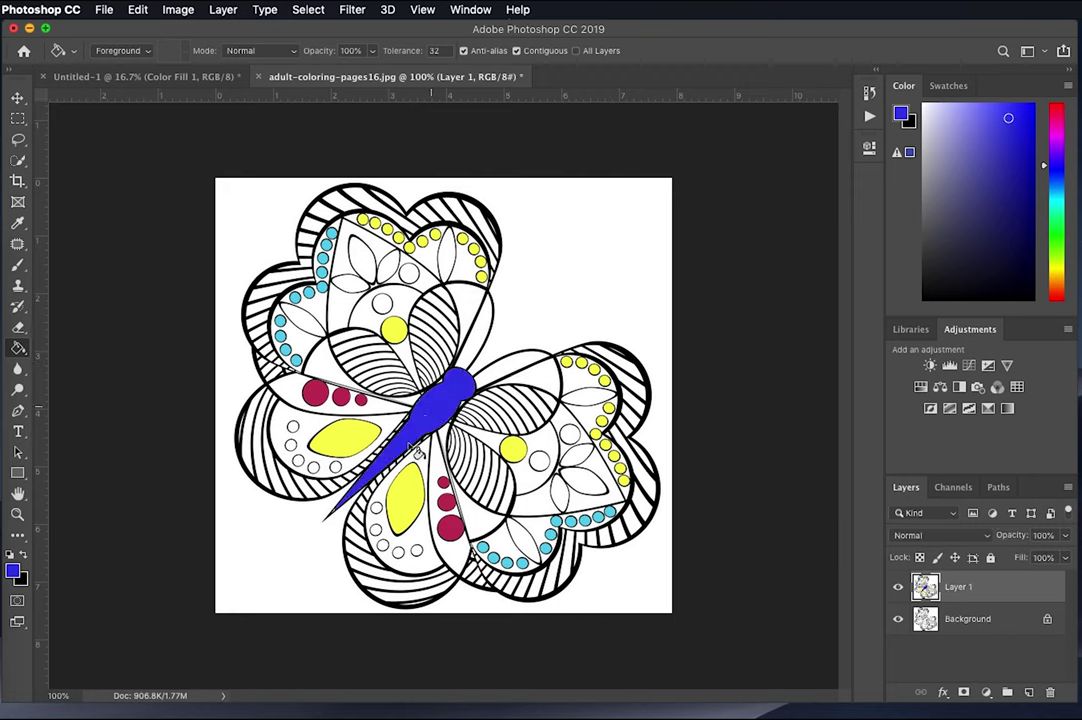
click(446, 252)
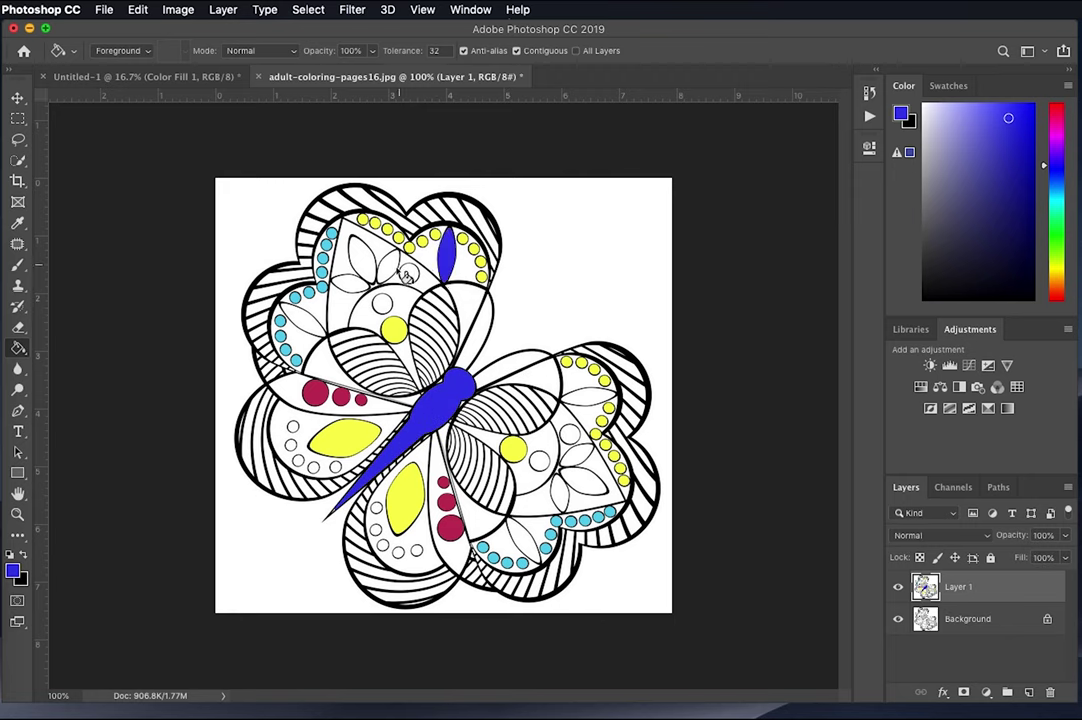
click(388, 258)
click(364, 255)
click(352, 280)
click(590, 397)
click(572, 455)
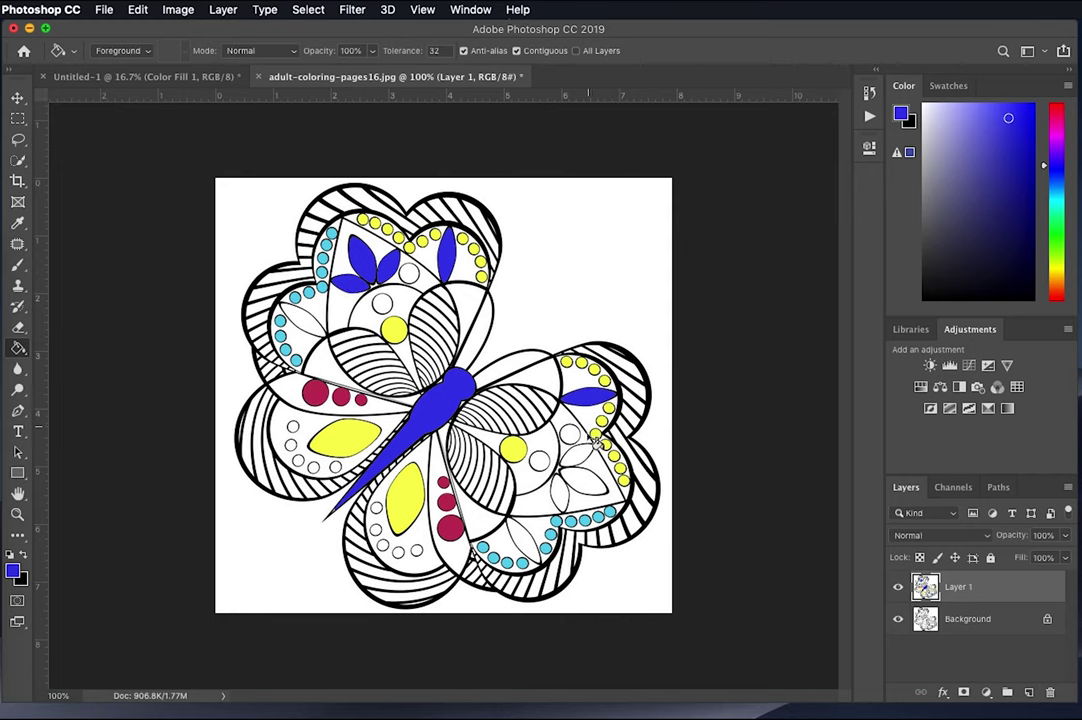
click(590, 480)
click(565, 484)
click(558, 495)
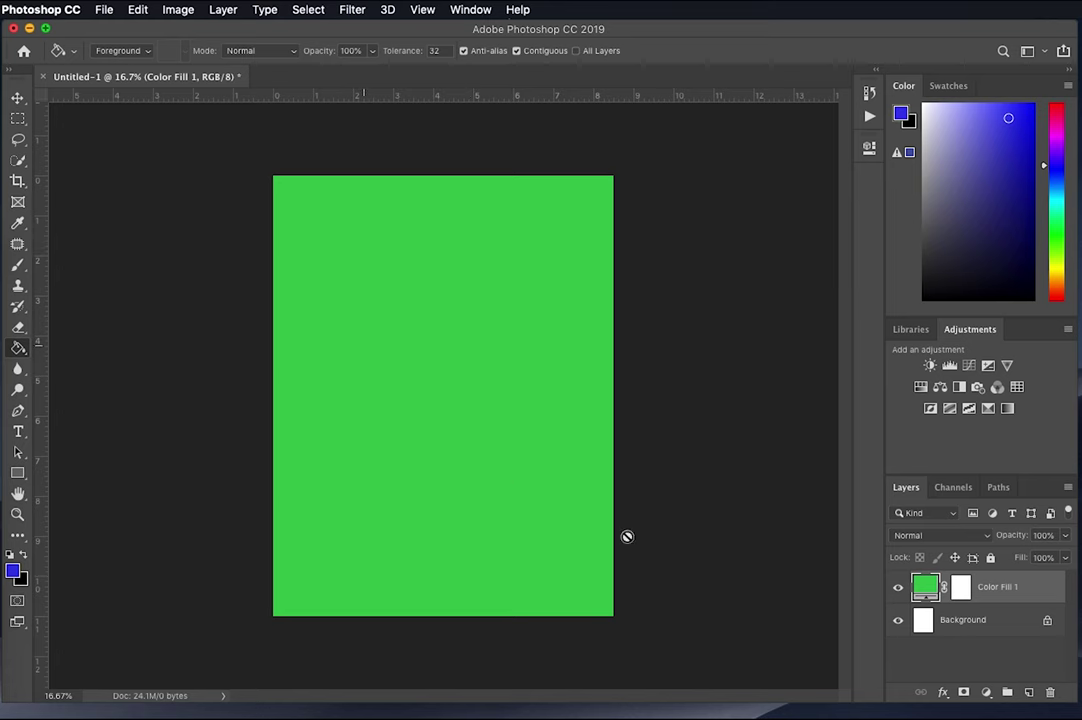
Delete the Color Fill 1 layer and marquee-select a large circle on the page.
drag(1034, 589, 1050, 692)
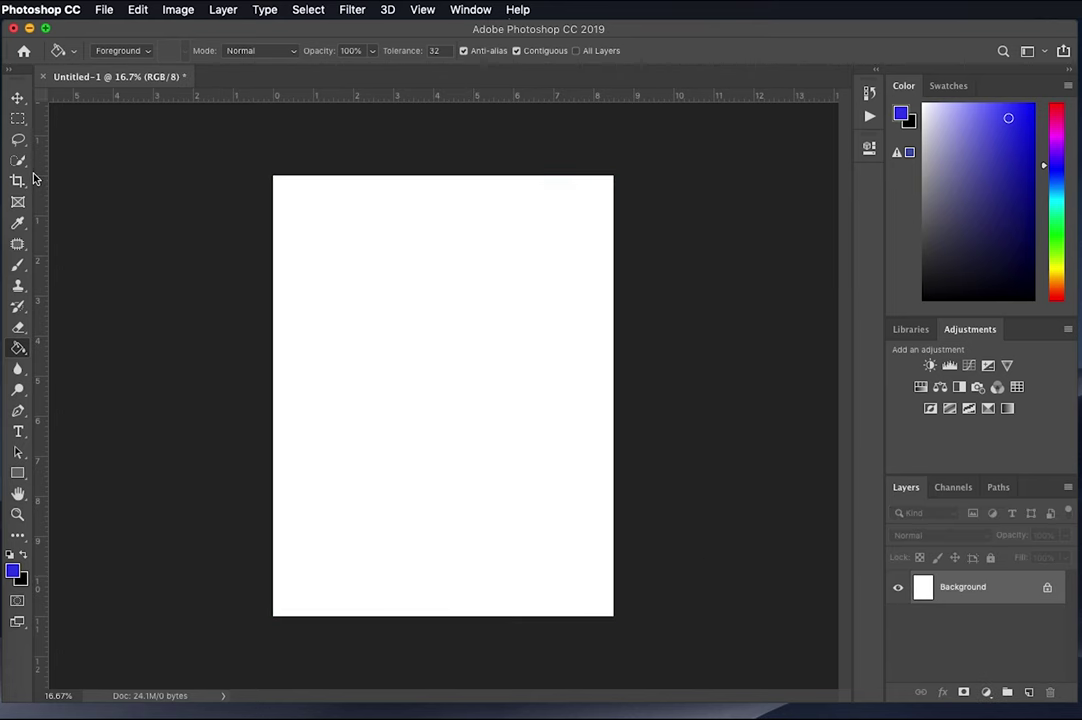
click(17, 118)
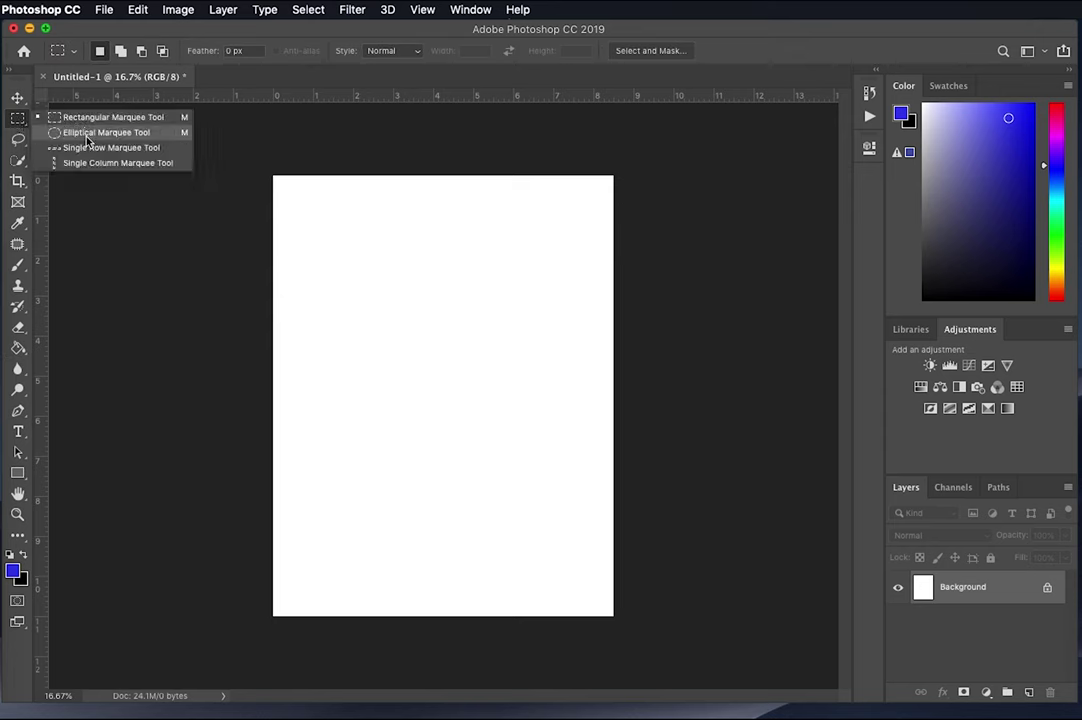
click(87, 135)
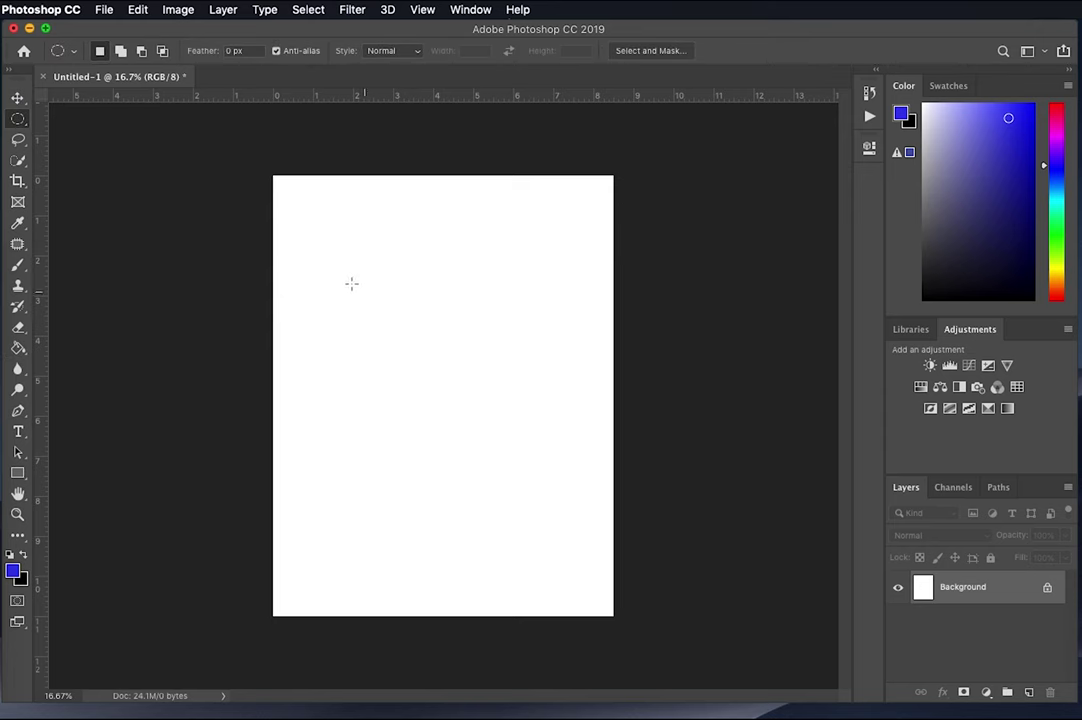
drag(304, 222, 586, 626)
Fill the circular selection with blue using the Paint Bucket, then deselect.
click(17, 348)
click(491, 367)
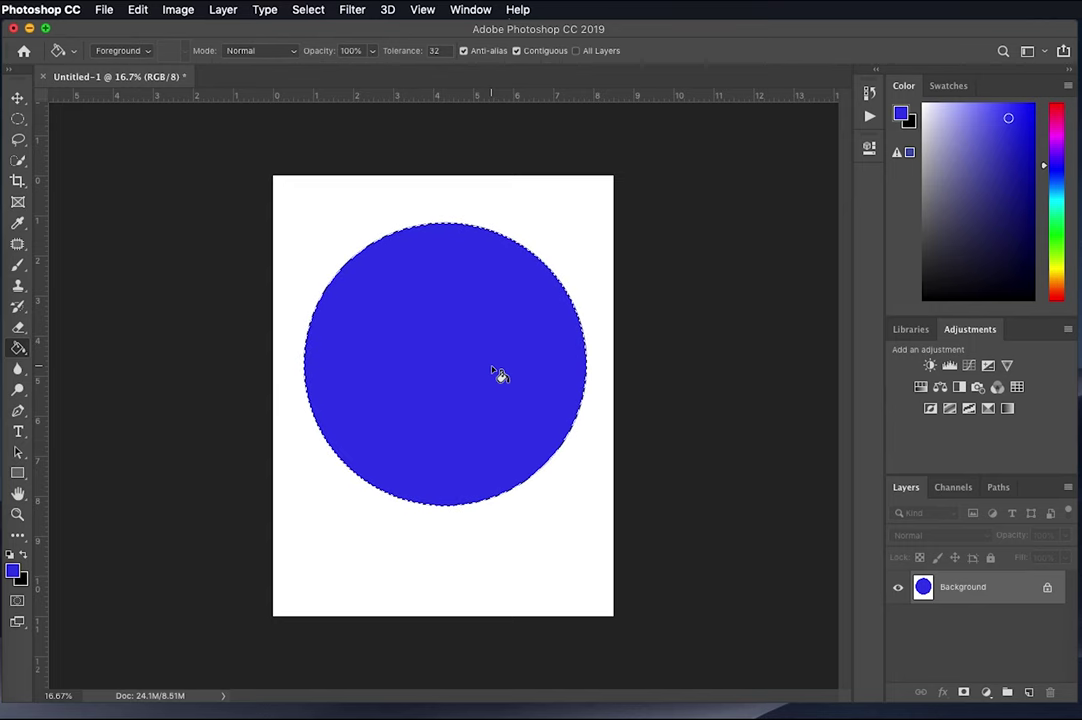
key(ctrl+d)
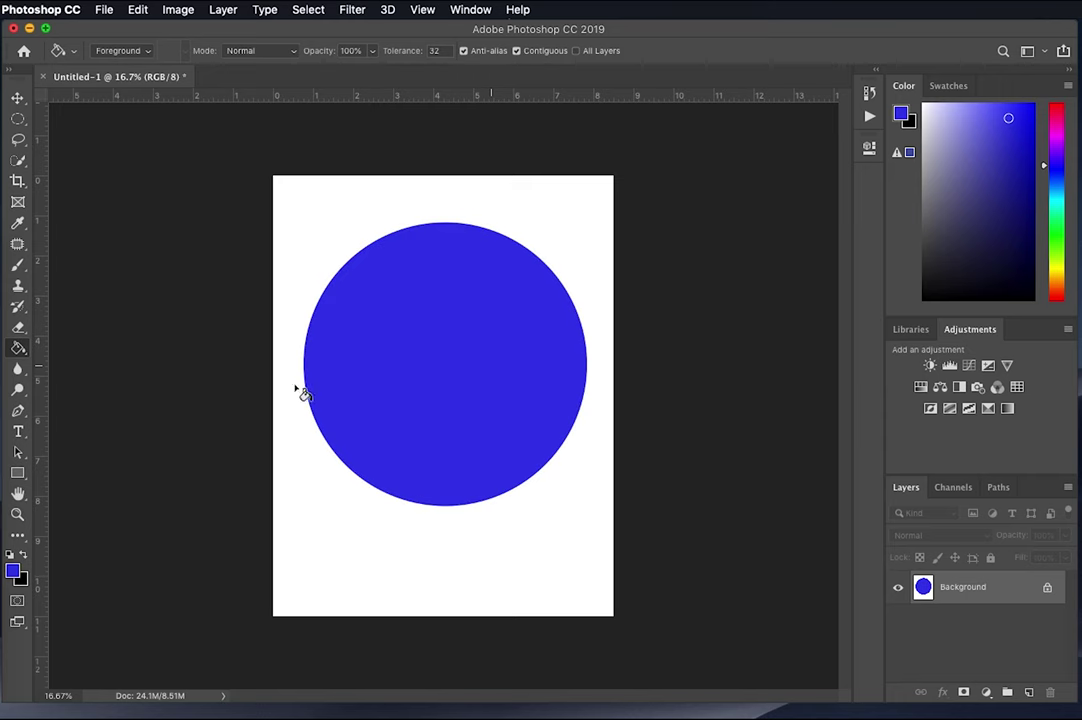
Draw a salmon-filled ellipse shape in the blue circle's lower half.
click(16, 474)
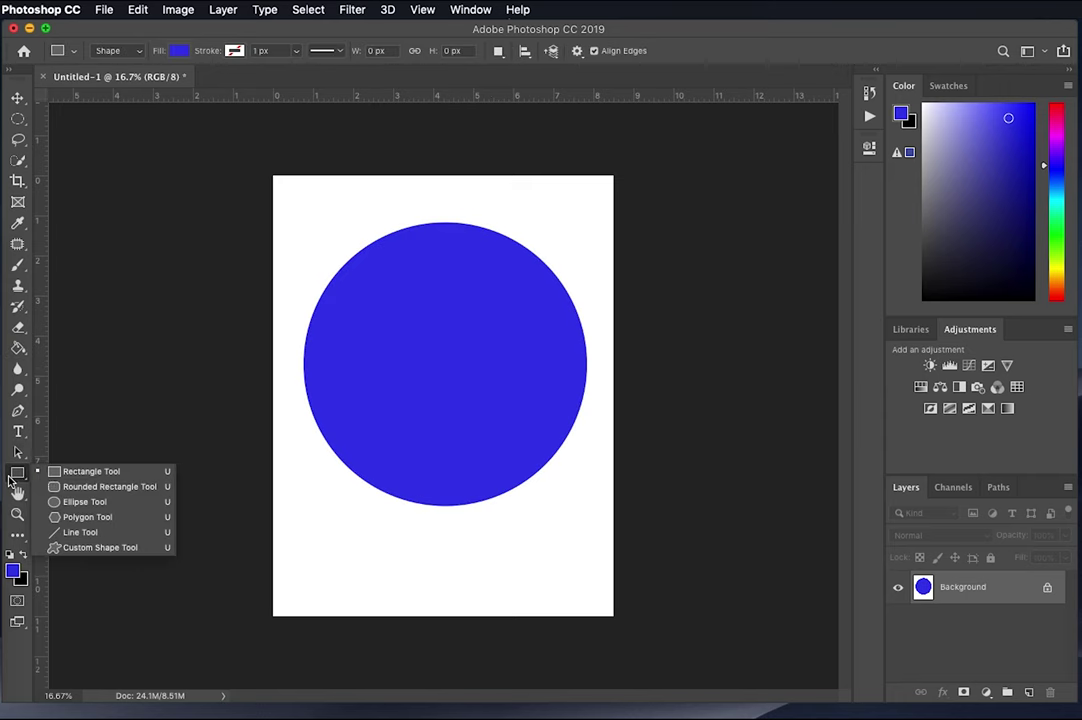
click(86, 501)
click(180, 51)
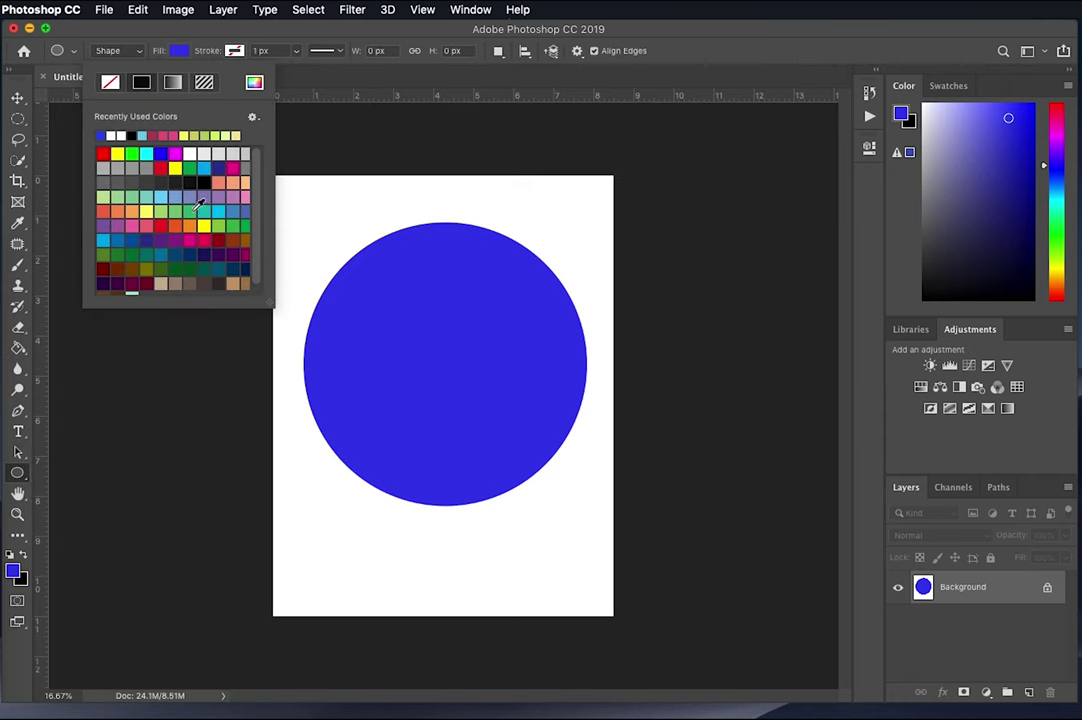
click(218, 181)
drag(351, 327, 531, 507)
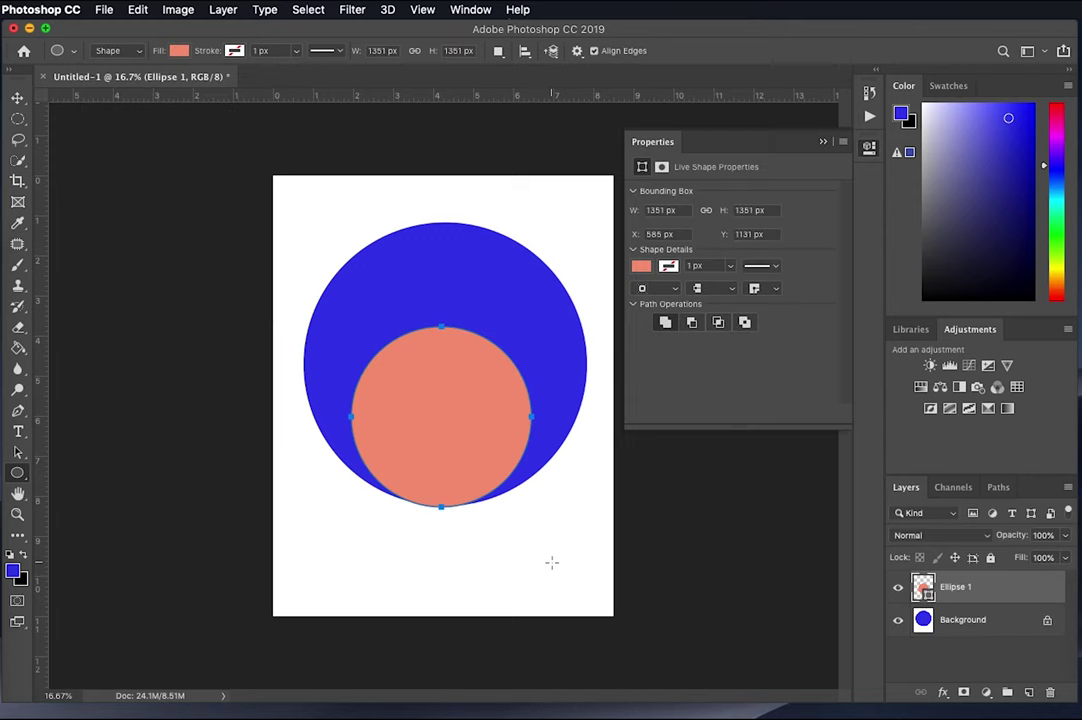
Undo the salmon circle and blue fill, deselect, and add an empty Layer 1.
key(super+z)
key(super+z)
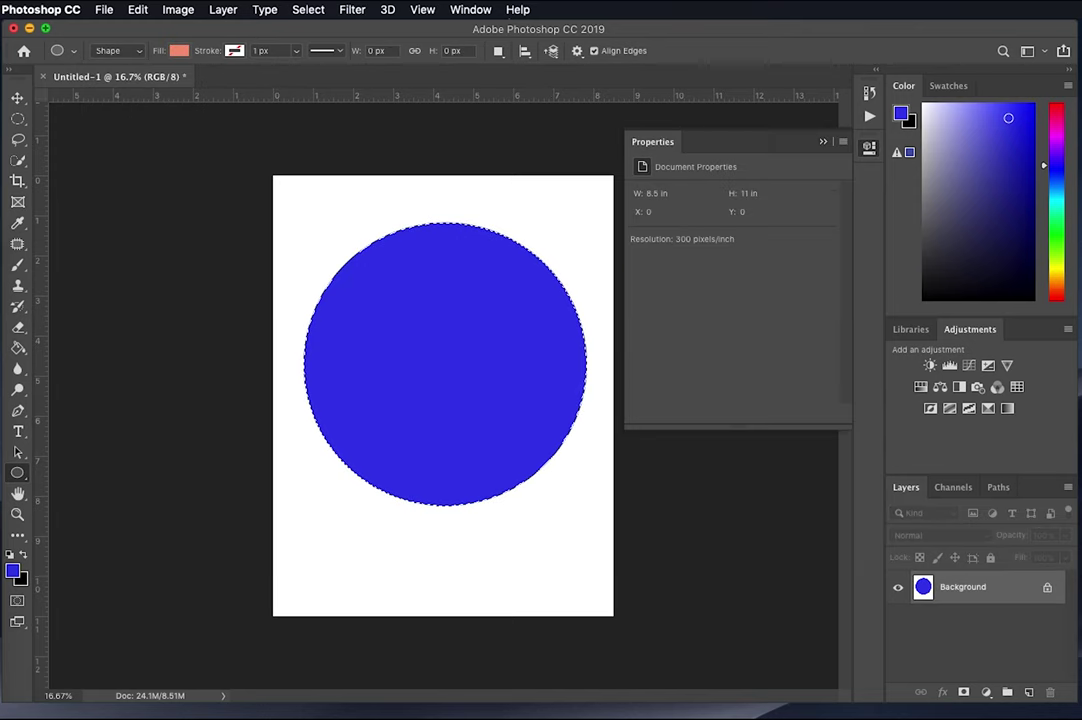
key(super+d)
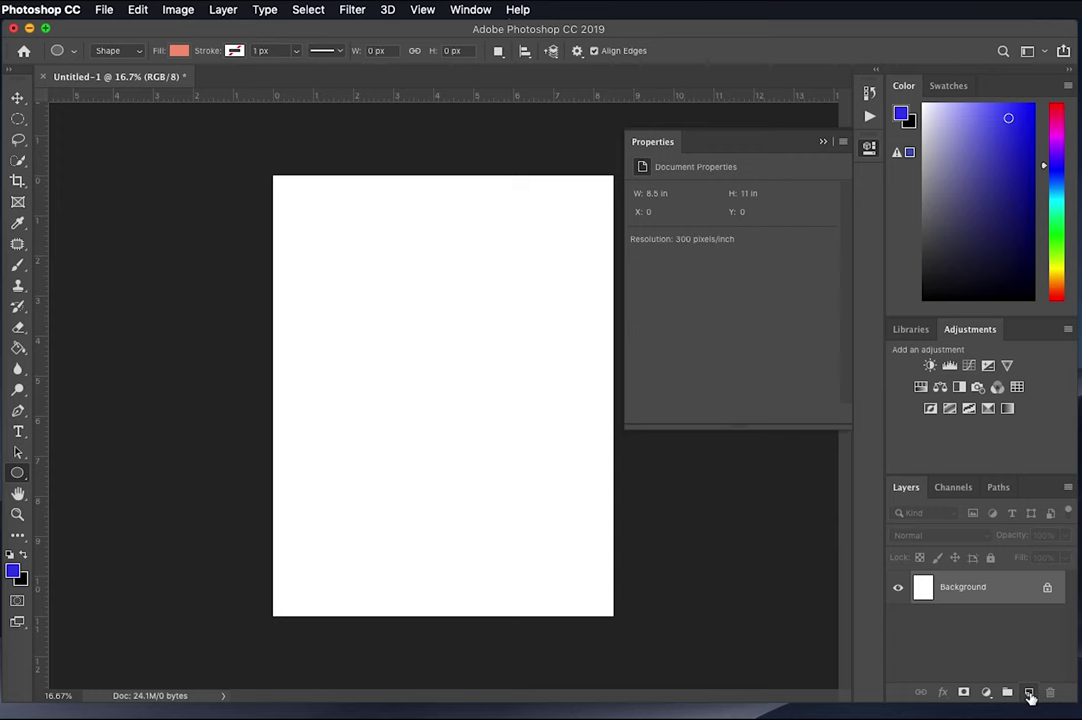
click(1031, 692)
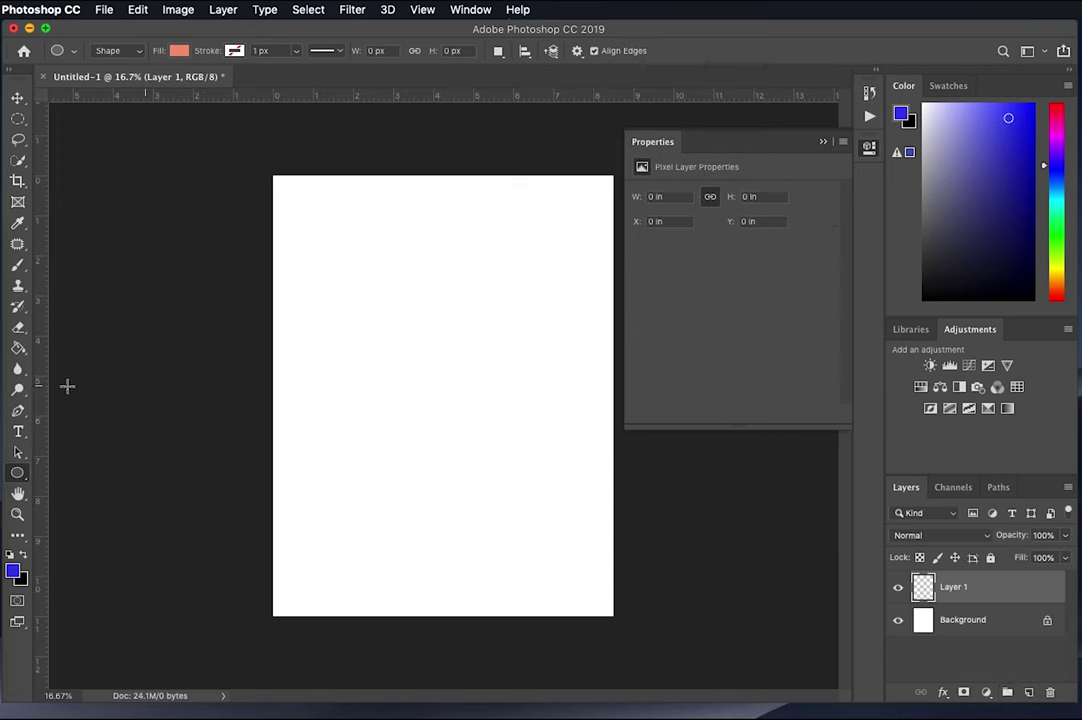
click(18, 347)
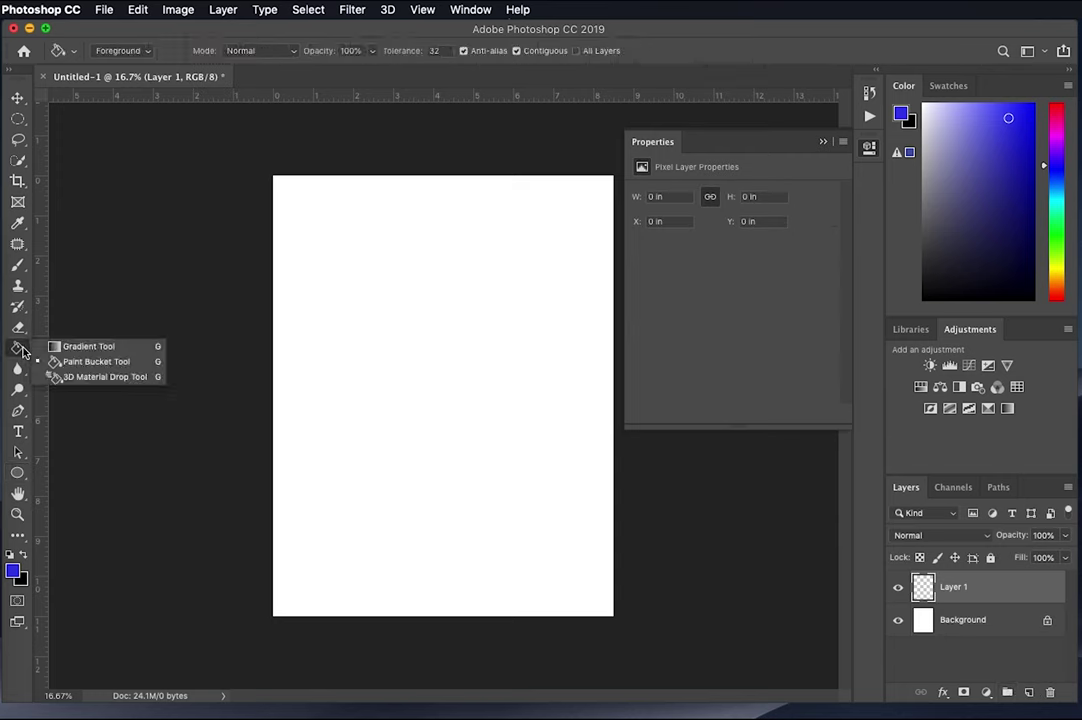
Switch to the Gradient tool and choose the blue-to-black Foreground to Background preset.
click(114, 347)
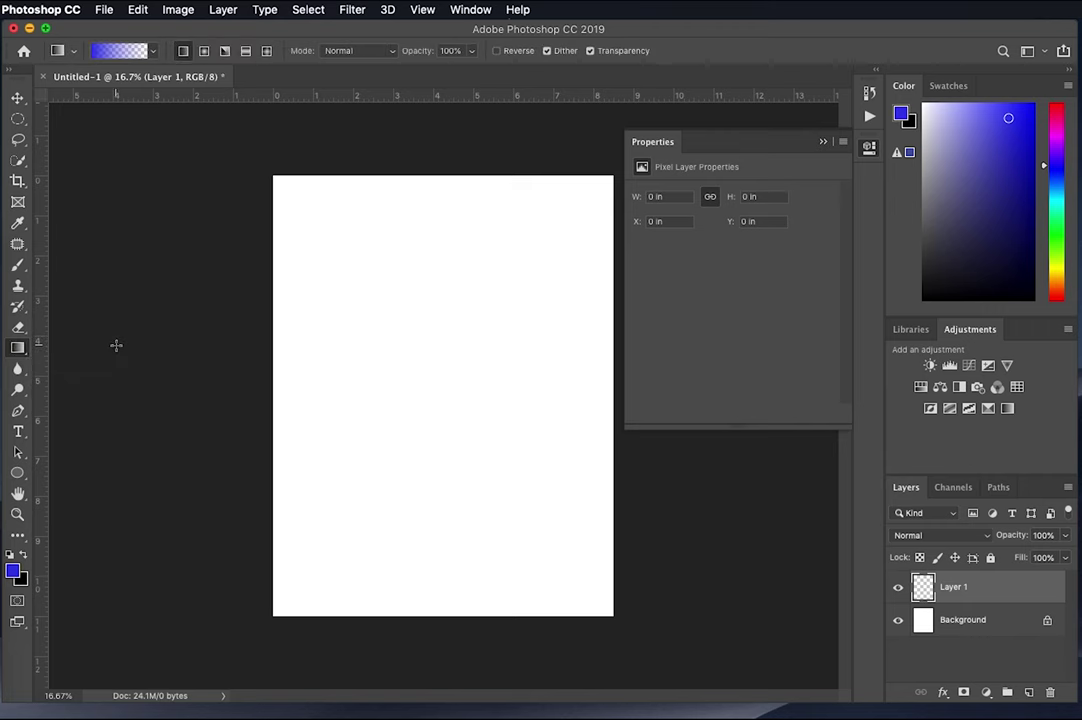
key(i)
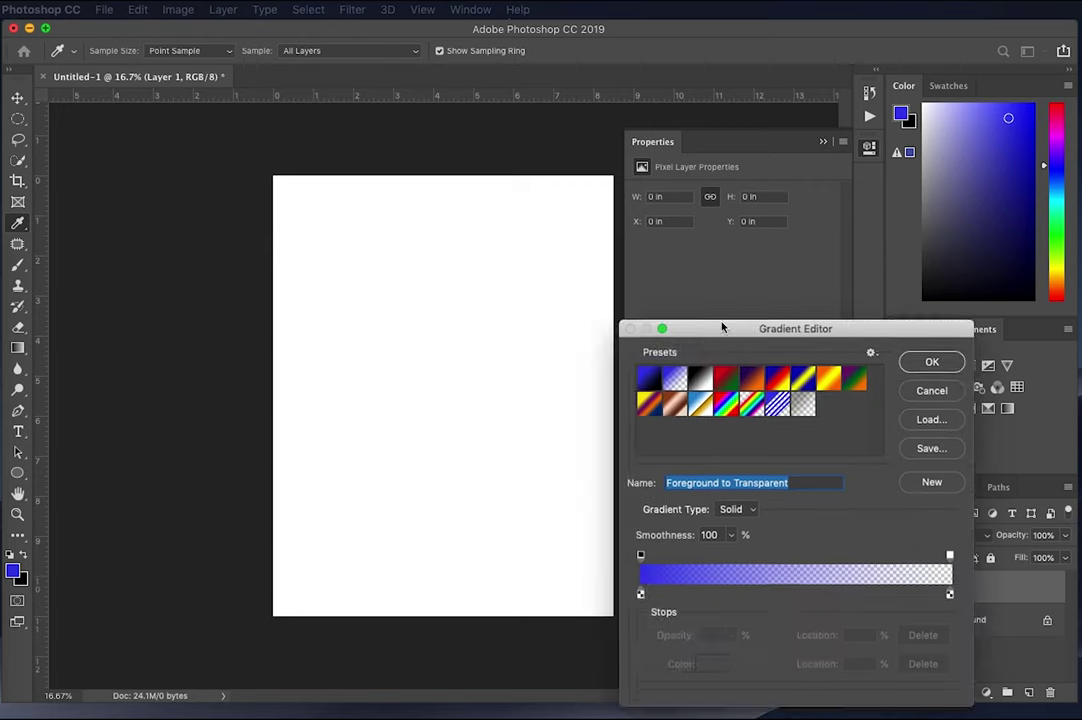
click(657, 288)
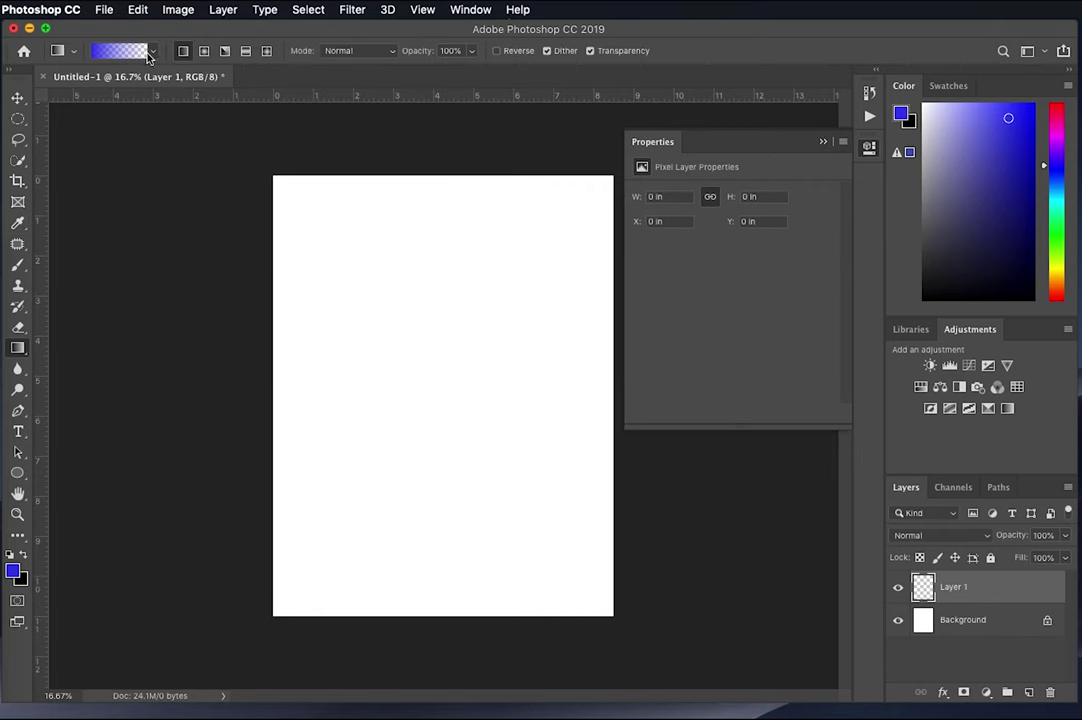
click(152, 51)
click(42, 86)
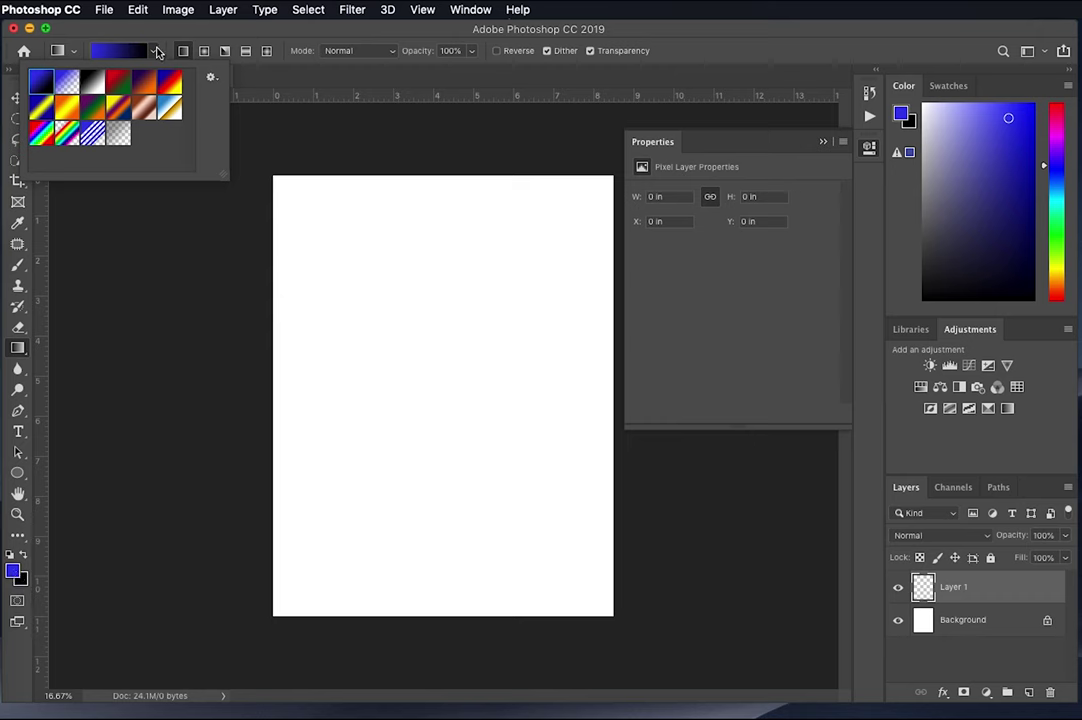
Fill Layer 1 with a top-to-bottom linear blue-to-black gradient.
click(155, 51)
drag(451, 252, 480, 609)
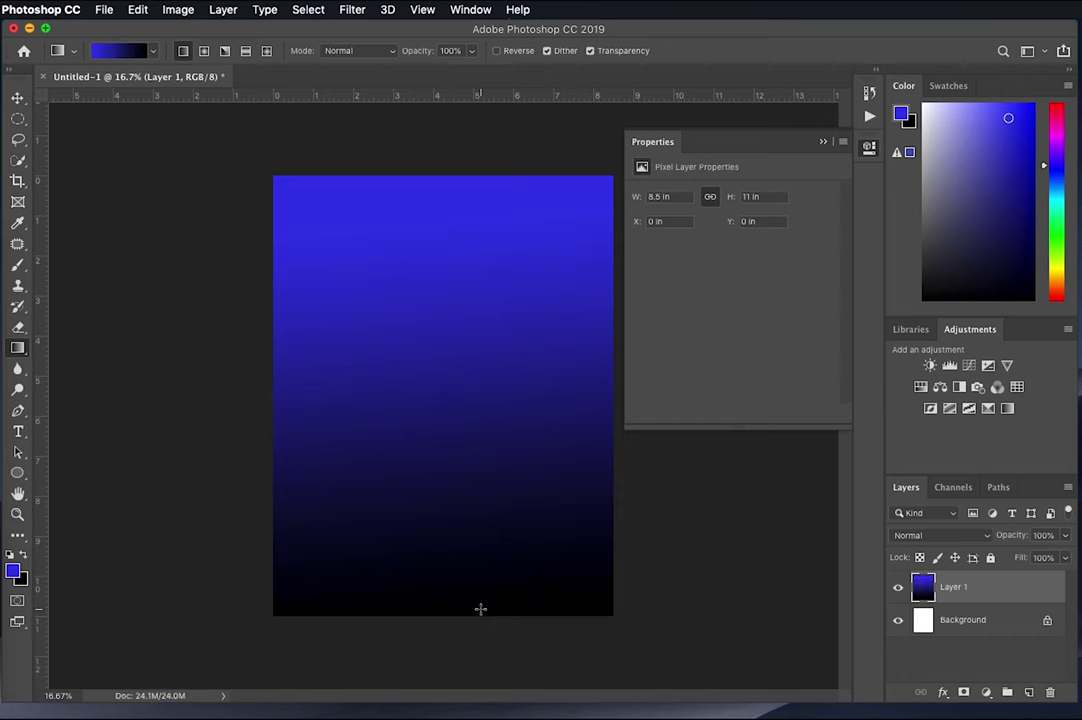
click(820, 141)
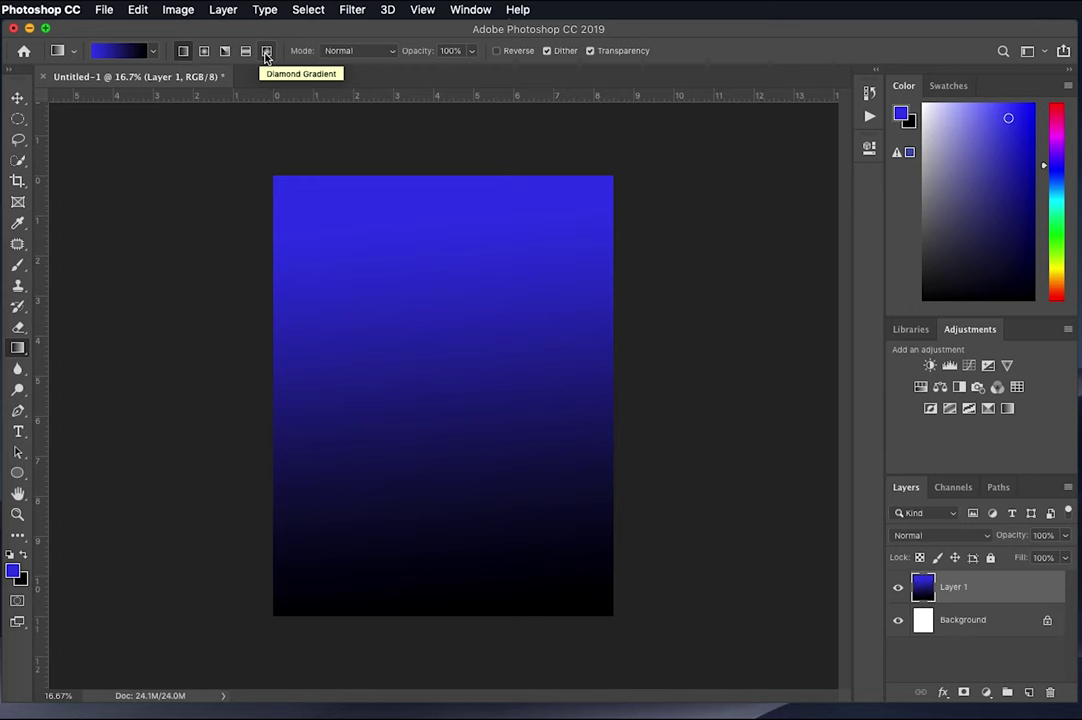
Redraw the gradient as a radial burst from the centre, then as an angle sweep.
click(205, 52)
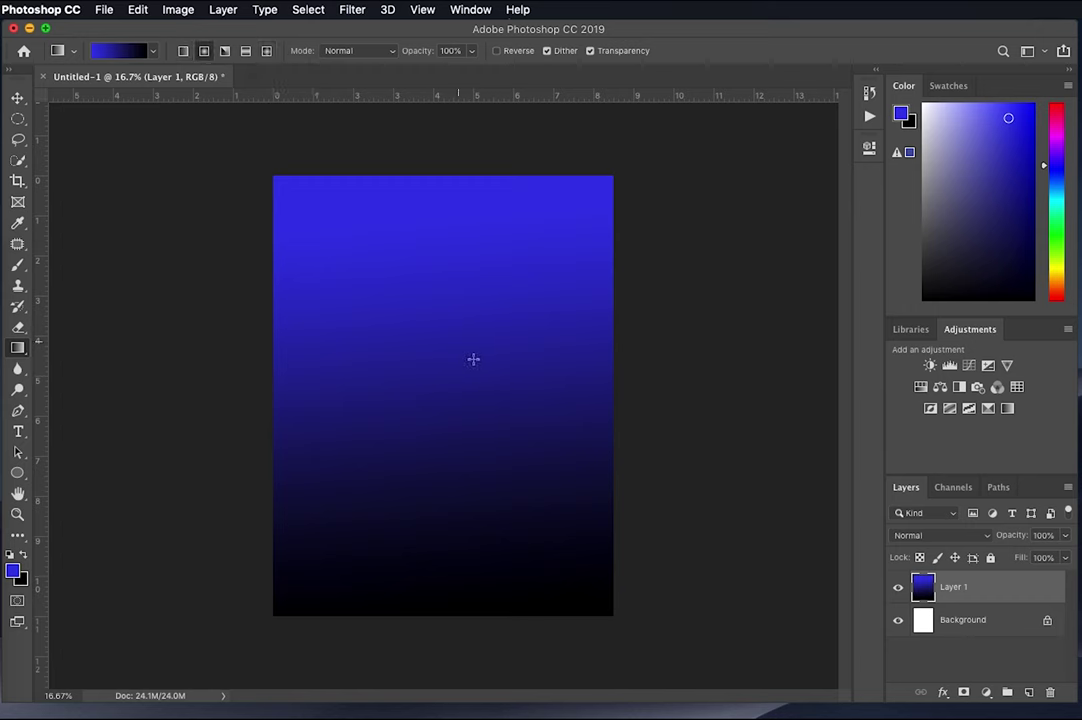
drag(440, 378, 302, 592)
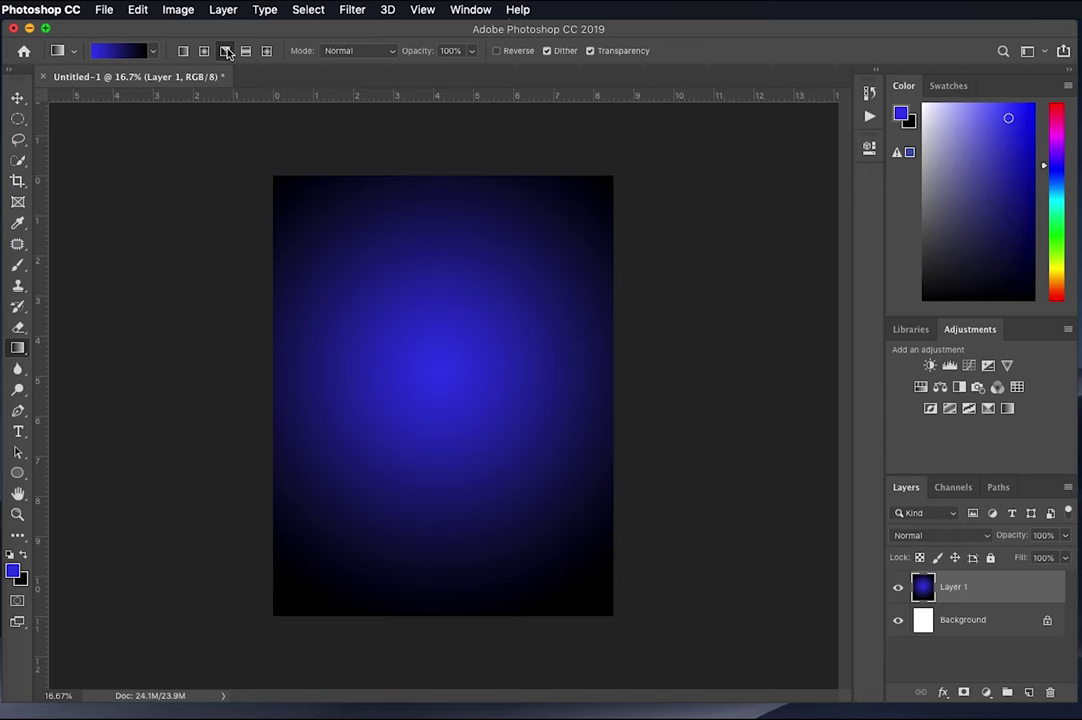
click(226, 51)
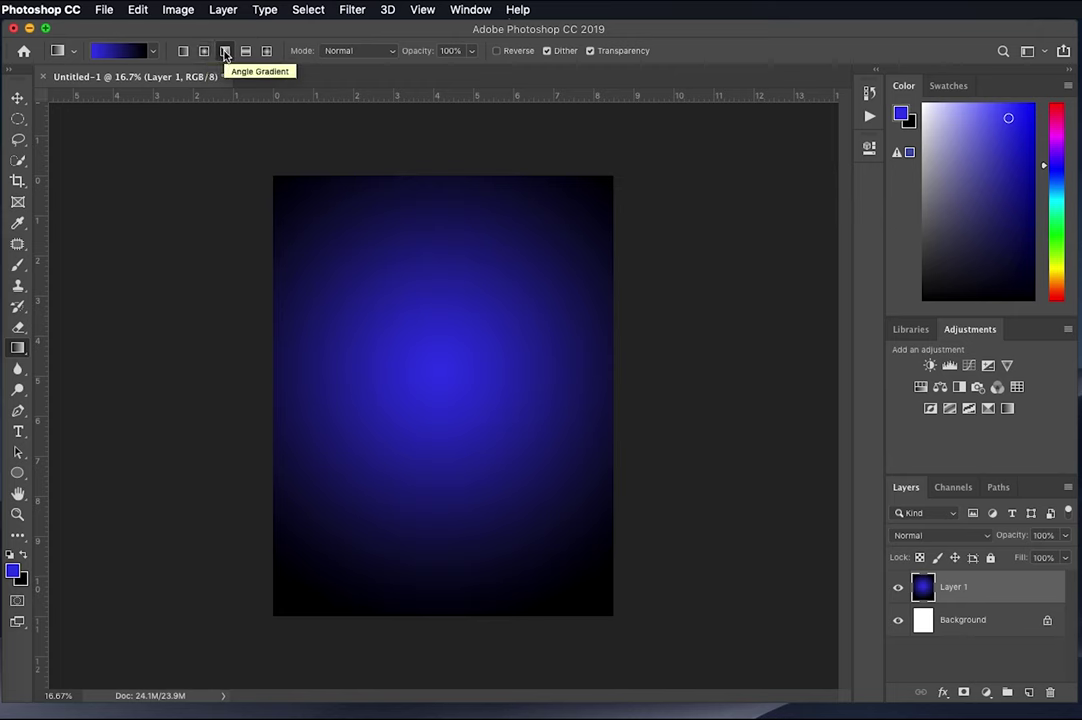
drag(372, 357, 540, 504)
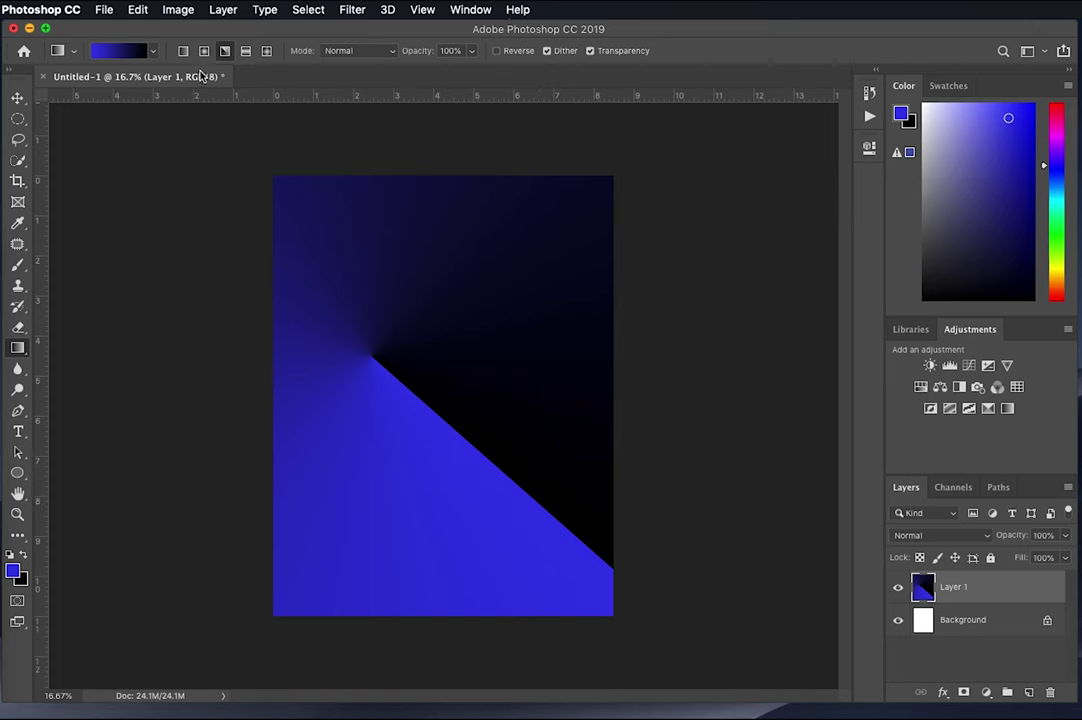
click(245, 50)
Redraw Layer 1 as a reflected gradient, then a diamond glow at the upper left, restoring linear style.
drag(437, 292, 427, 440)
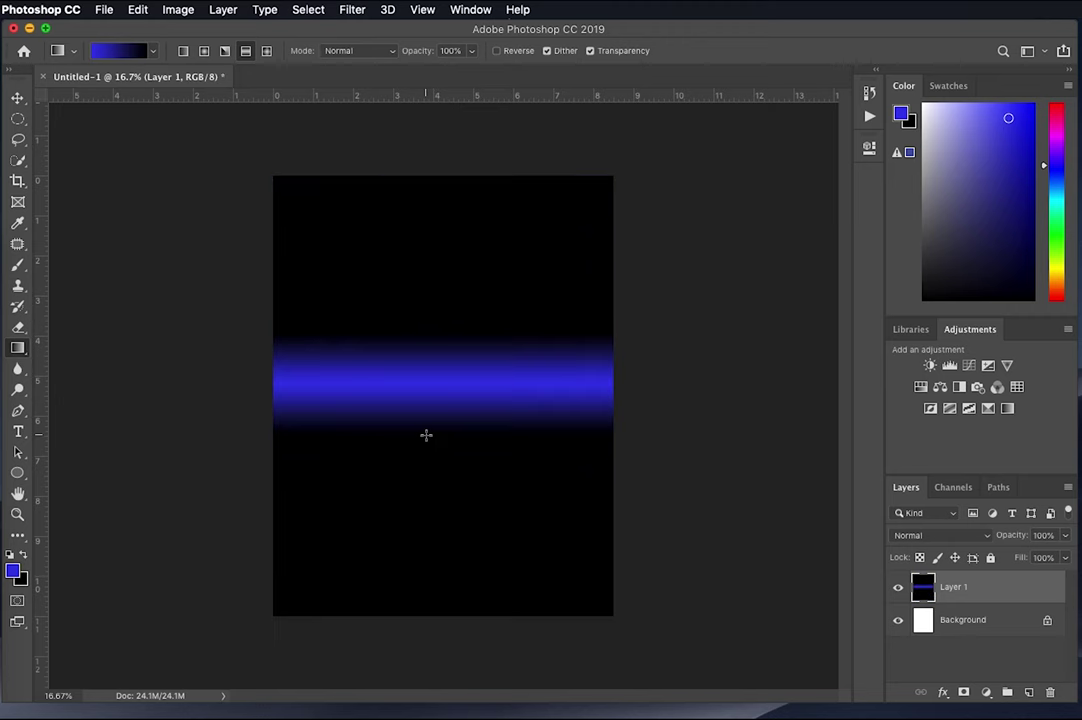
drag(452, 278, 454, 592)
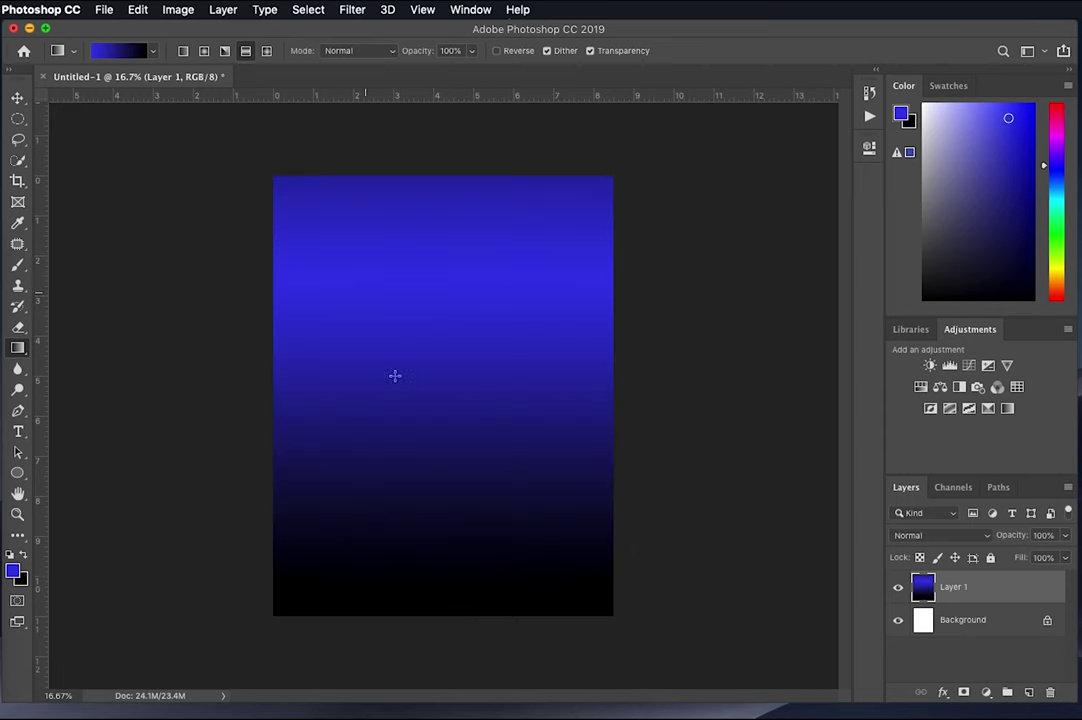
click(266, 51)
drag(355, 250, 442, 242)
drag(338, 432, 372, 492)
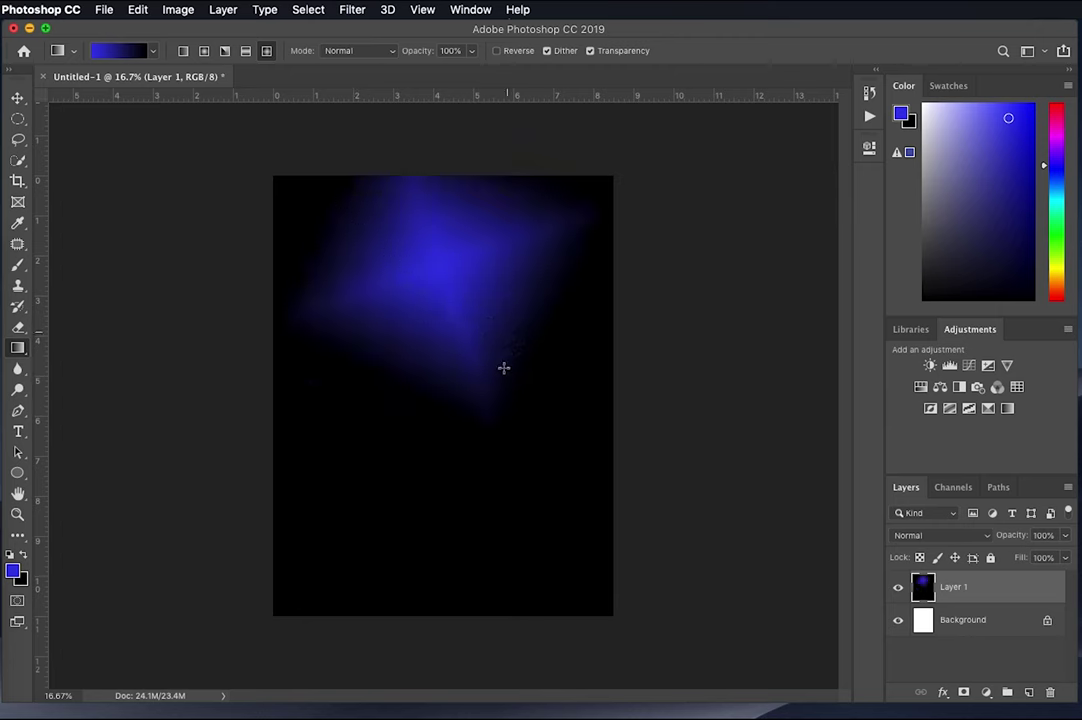
drag(341, 235, 545, 535)
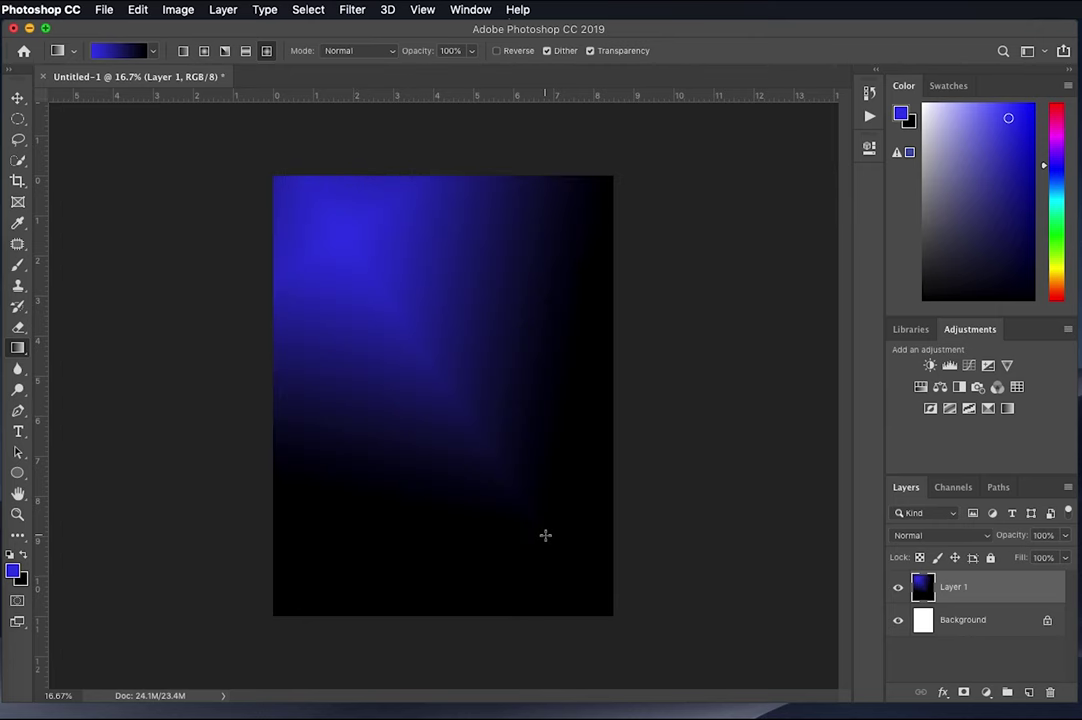
click(184, 53)
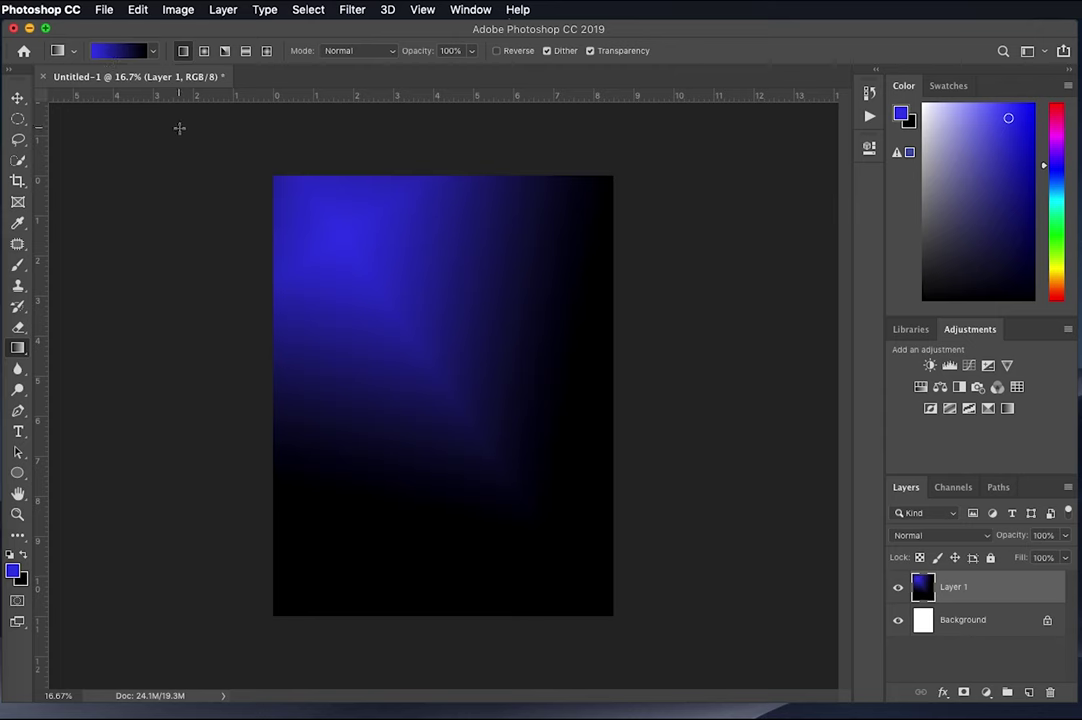
In the Gradient Editor, preview the built-in presets from Foreground to Transparent through Transparent Stripes.
click(104, 48)
drag(577, 228, 514, 170)
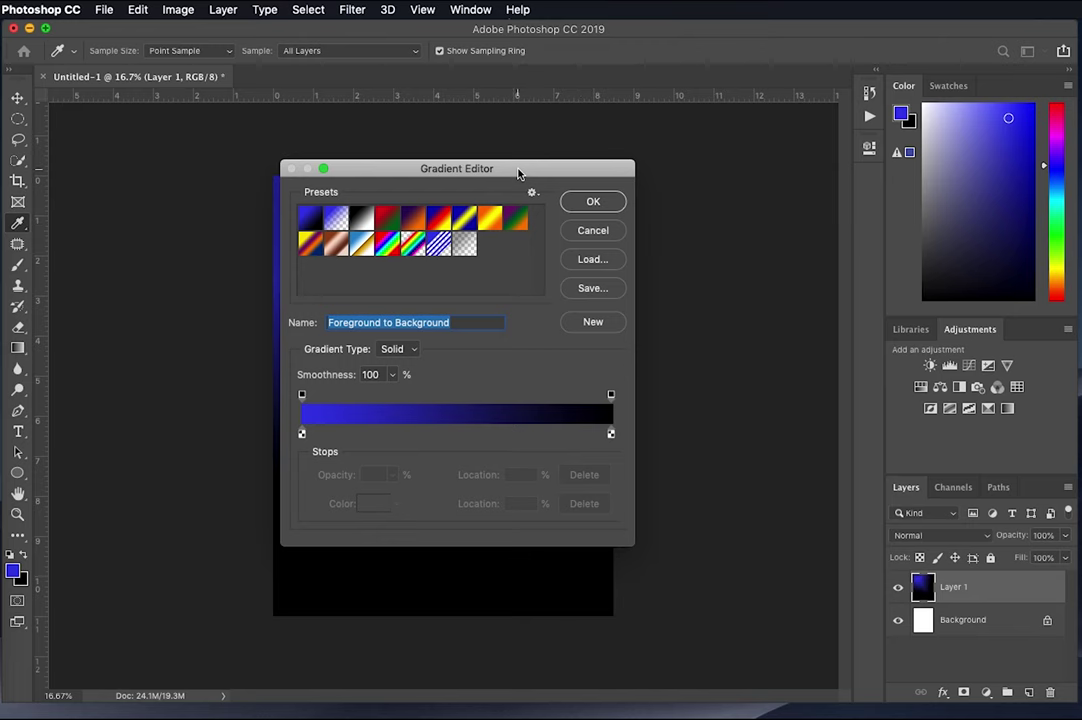
click(335, 218)
click(361, 218)
click(412, 218)
click(439, 218)
click(490, 218)
click(515, 218)
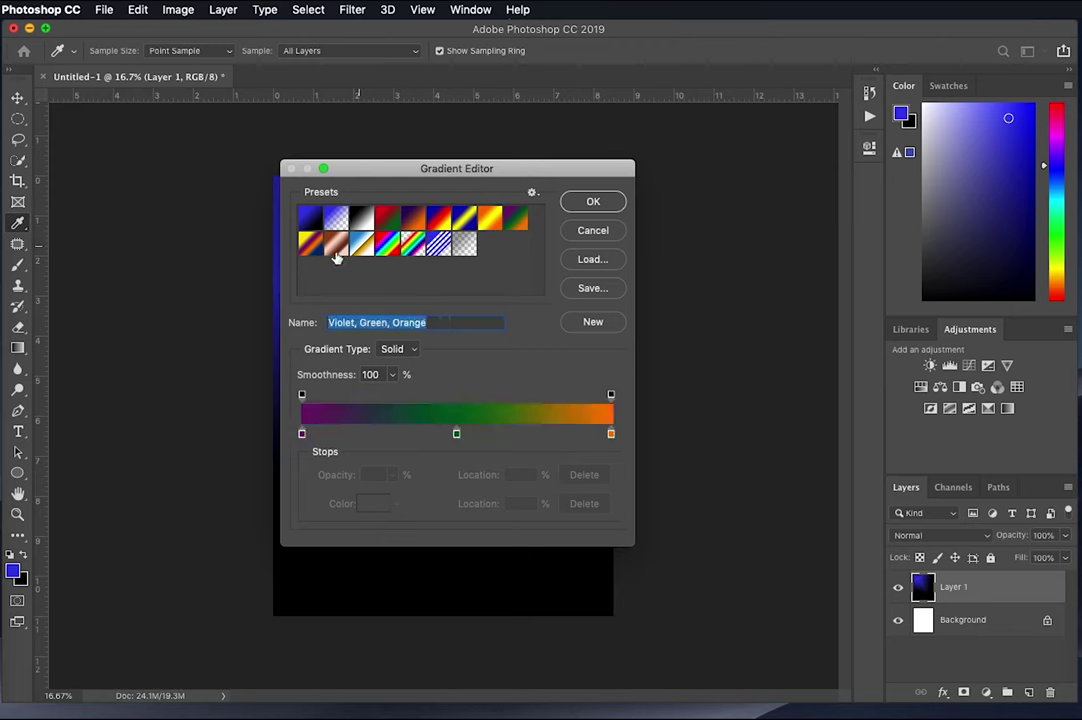
click(310, 243)
click(336, 243)
click(361, 243)
click(387, 243)
click(412, 245)
click(438, 243)
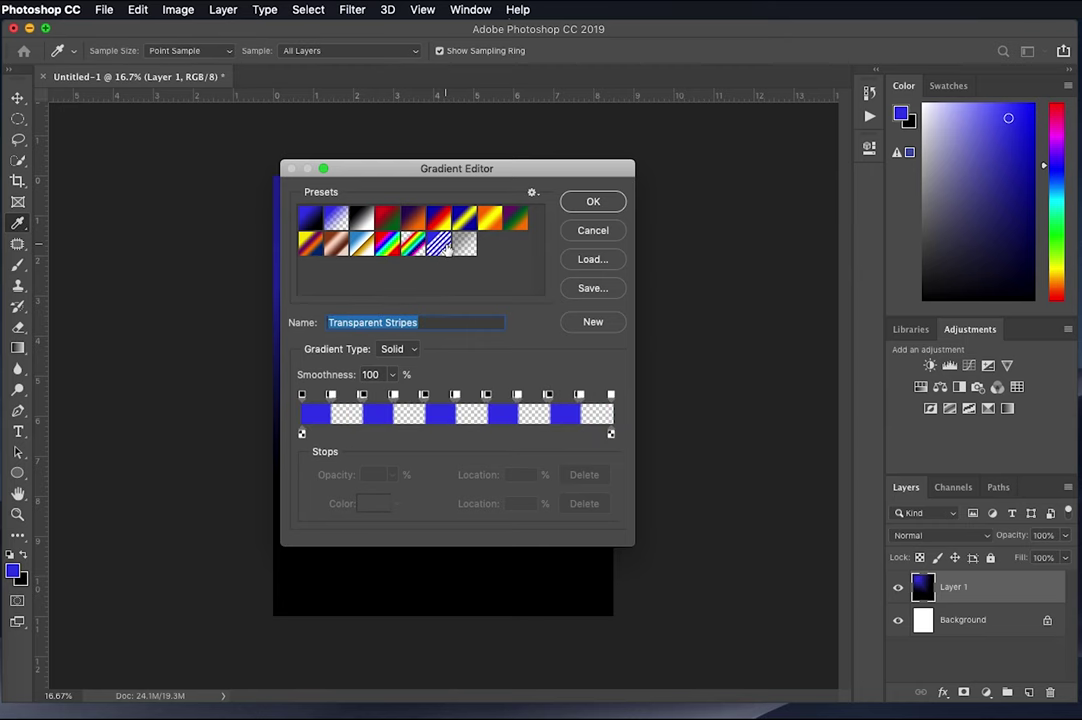
click(415, 221)
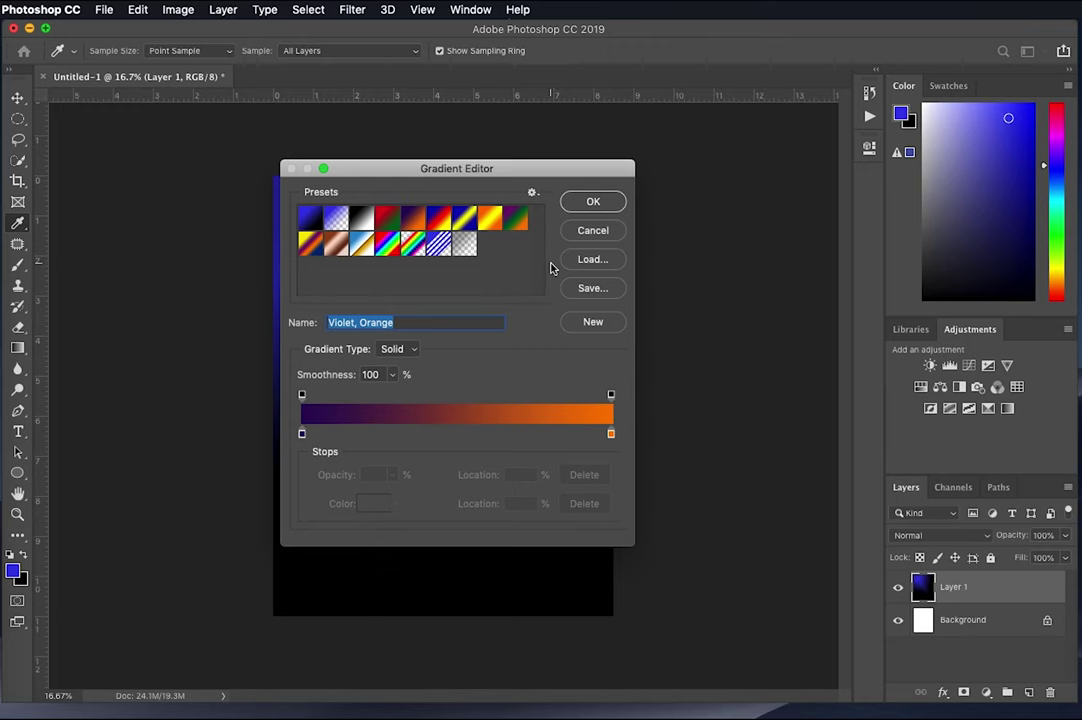
Append the Pastels gradient set to the existing presets.
click(532, 193)
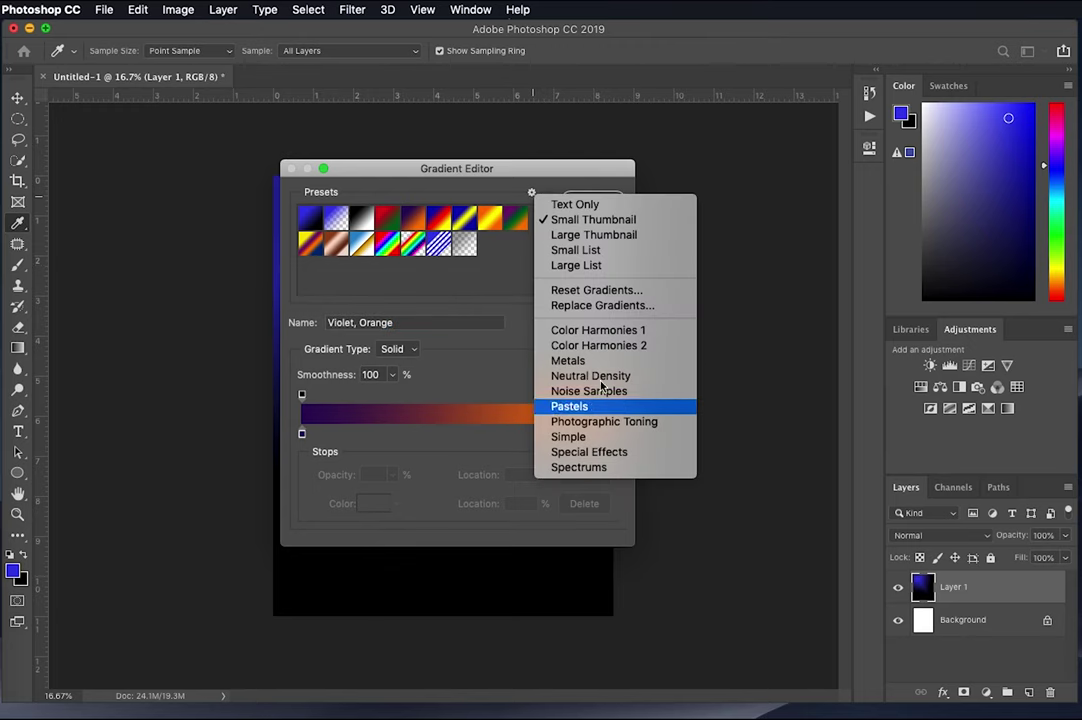
click(578, 406)
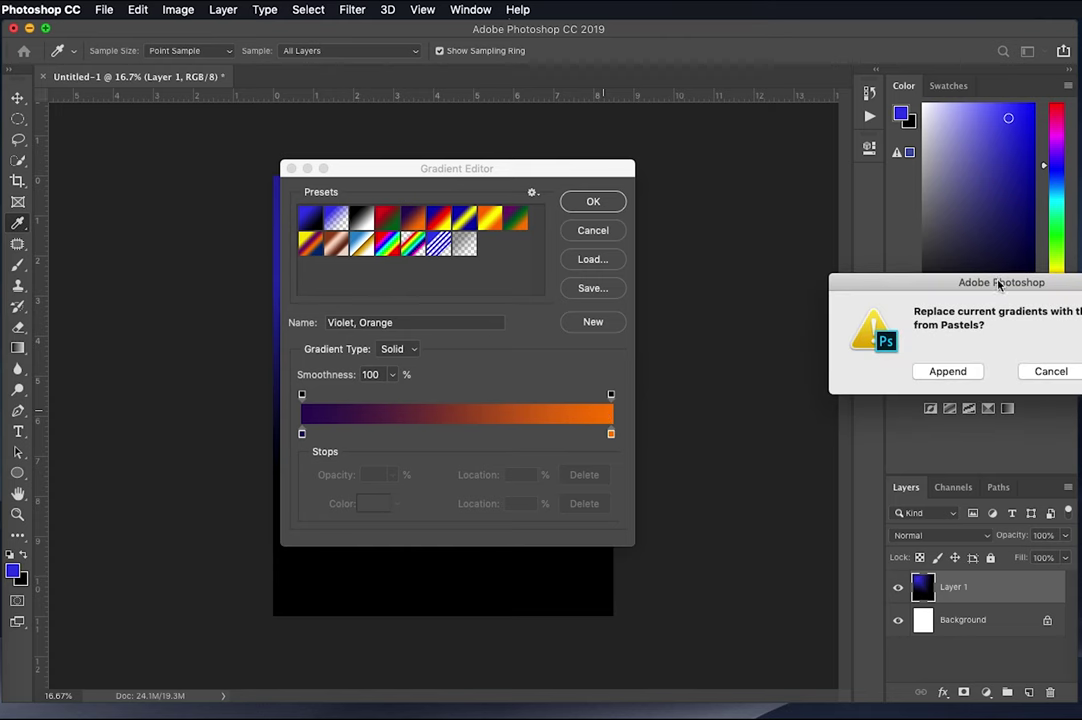
drag(997, 284, 769, 238)
click(722, 325)
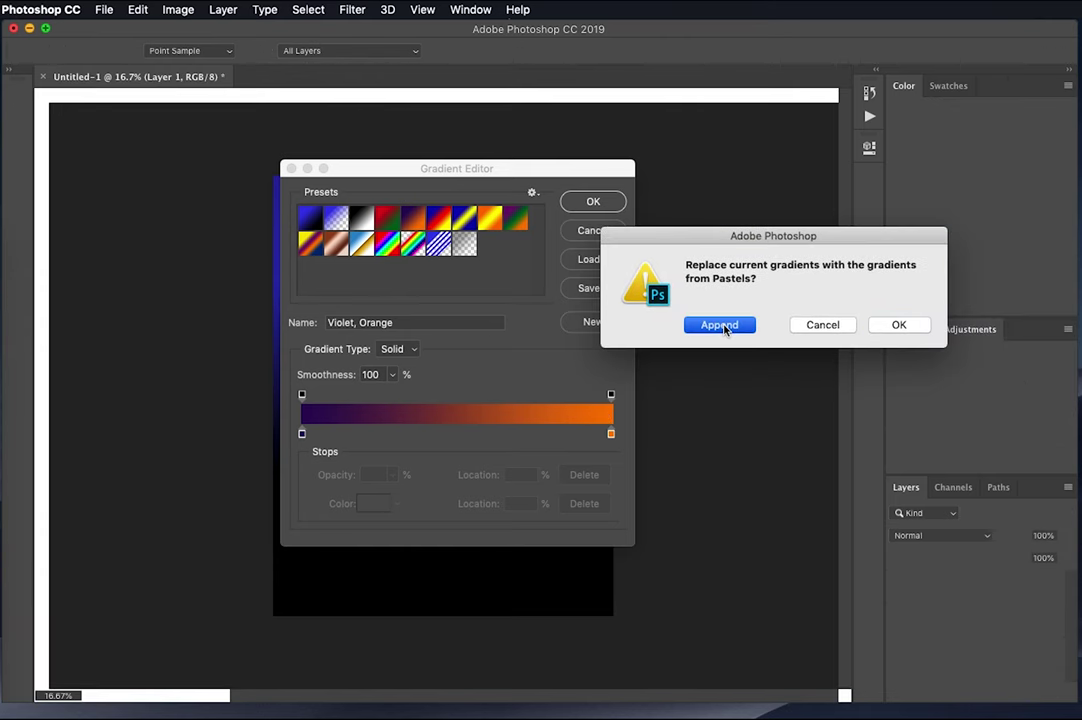
Preview several pastel presets, return to Foreground to Background, and edit its starting stop colour.
click(411, 274)
click(387, 268)
click(362, 268)
click(336, 268)
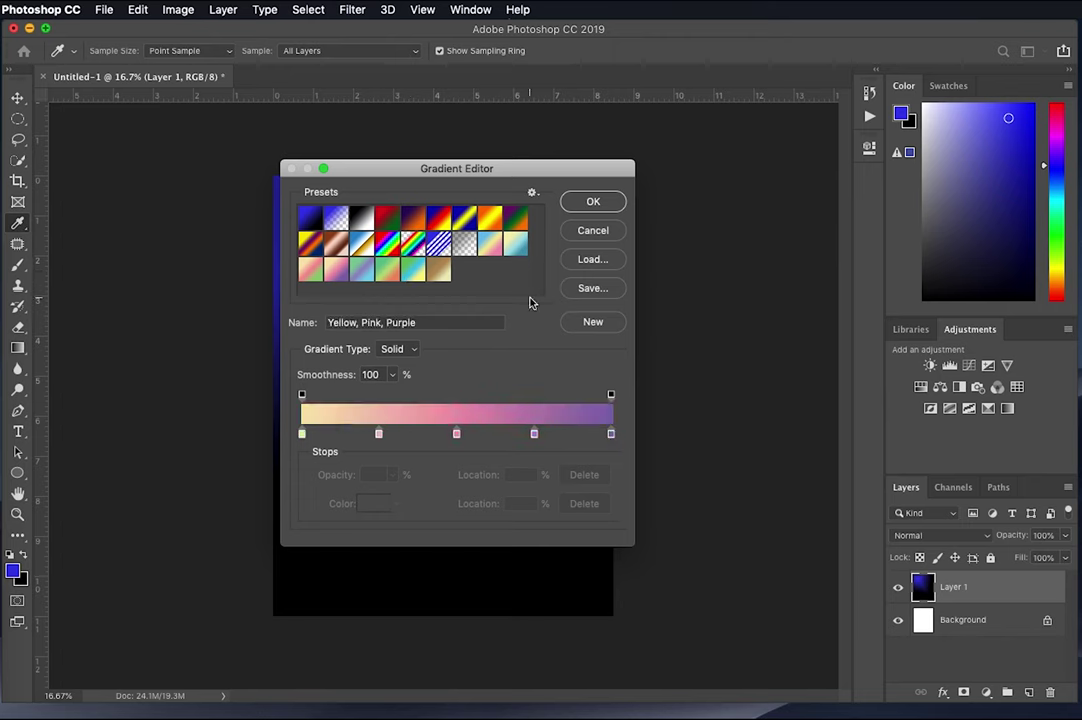
click(312, 215)
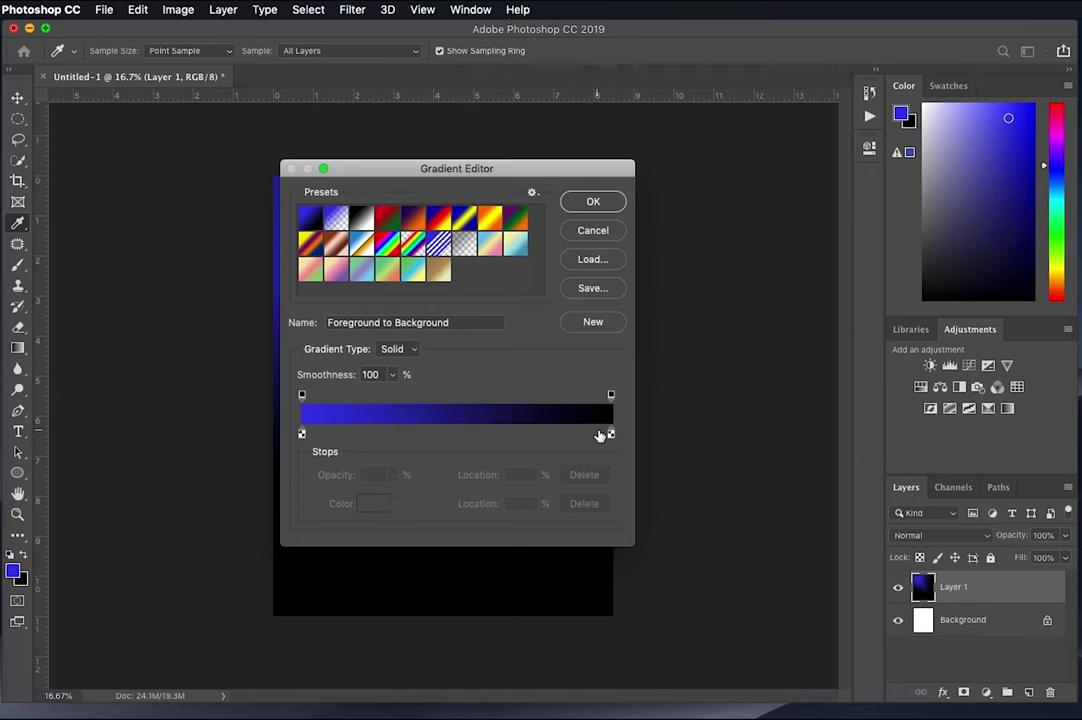
double_click(302, 436)
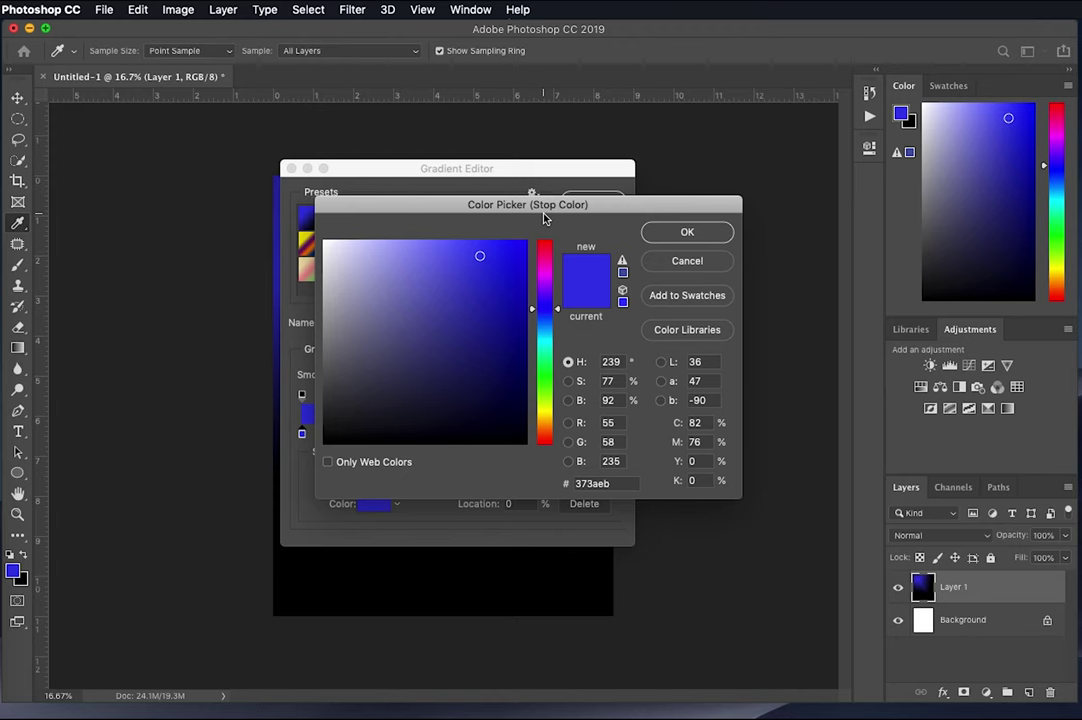
Set the gradient's starting stop to light green 8fff86, then switch to Google Chrome.
click(533, 382)
drag(453, 325, 420, 220)
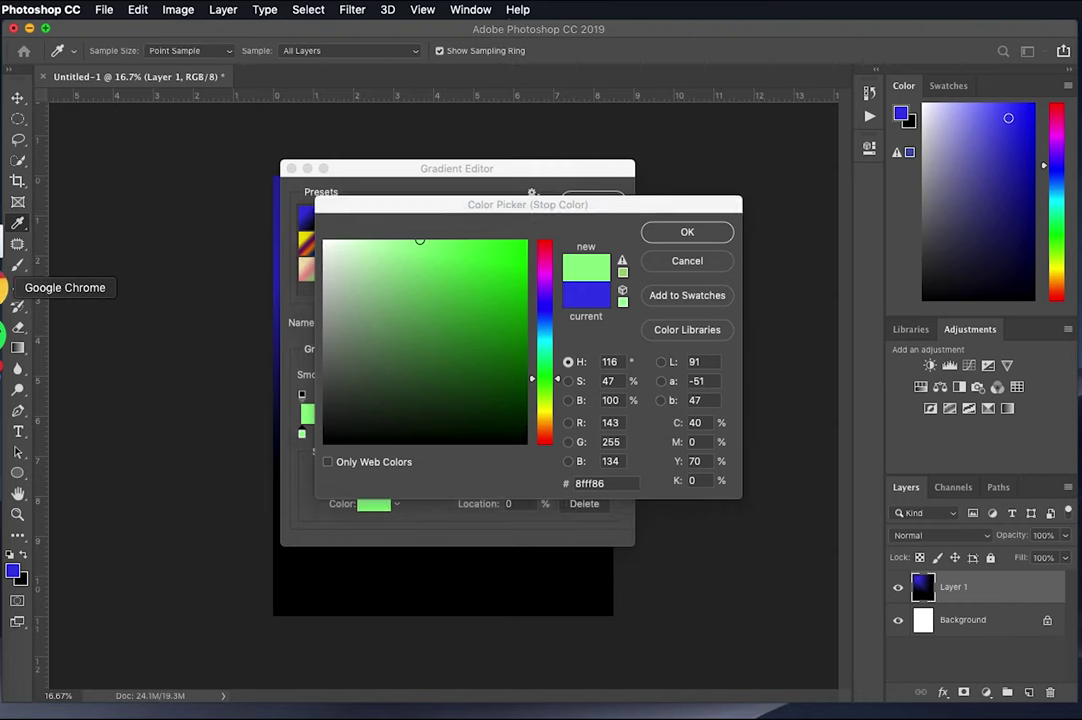
click(3, 244)
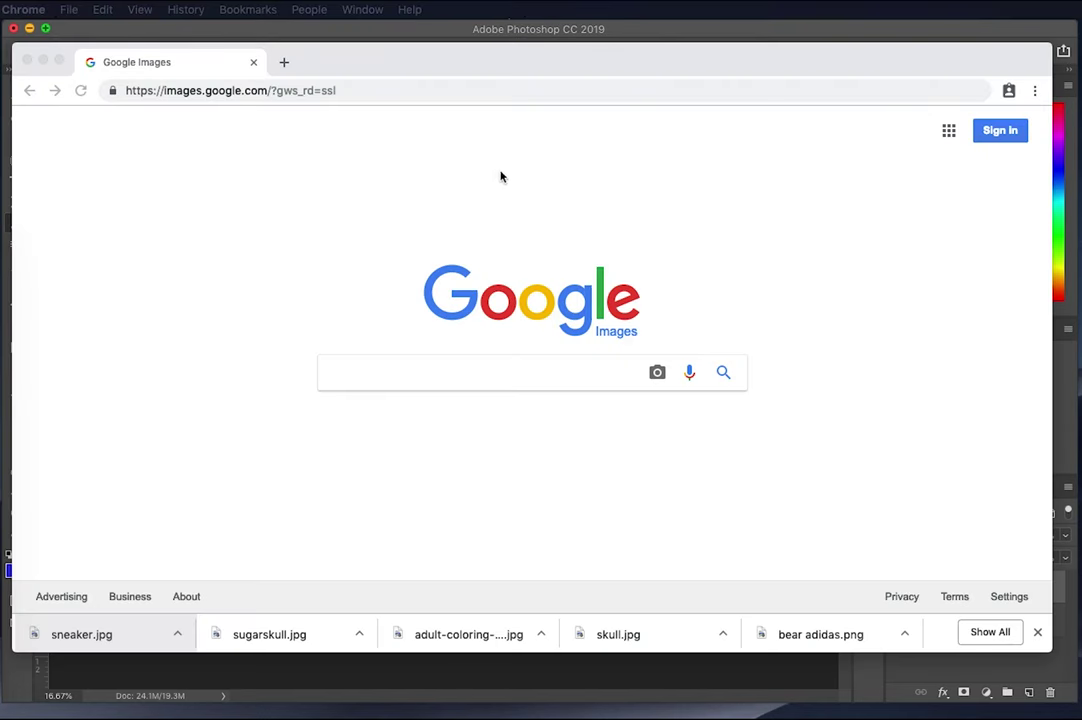
Search Google for 'hexcode combinations' and show the regular web results.
click(1037, 632)
click(531, 379)
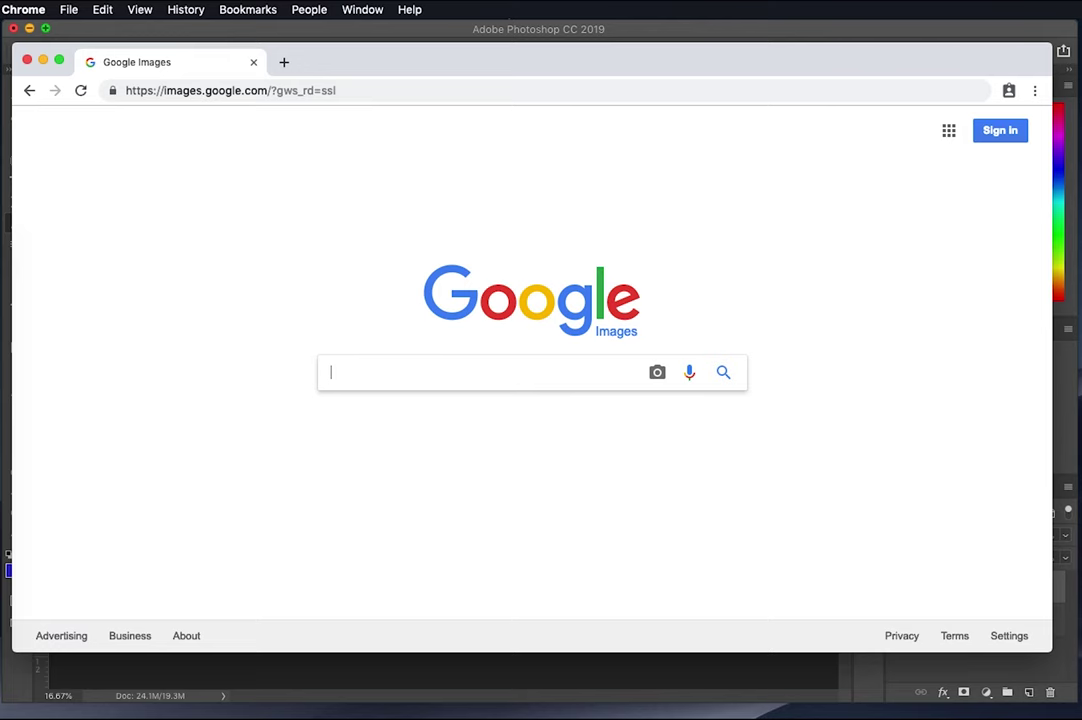
text(hexcode combinations)
key(Return)
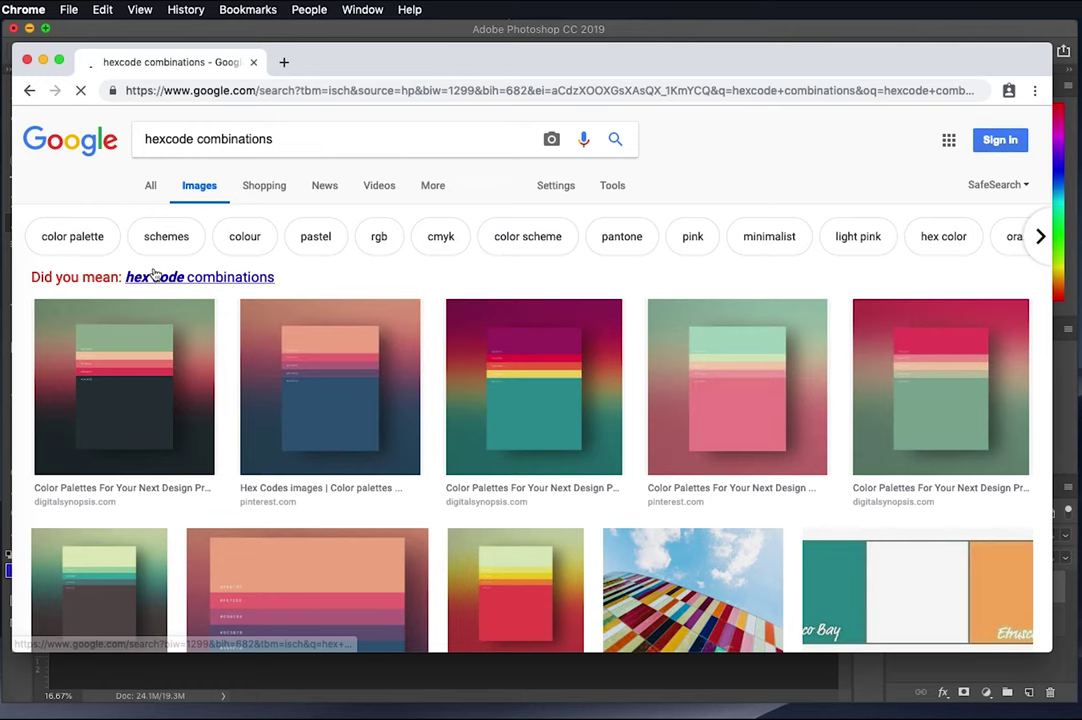
click(147, 187)
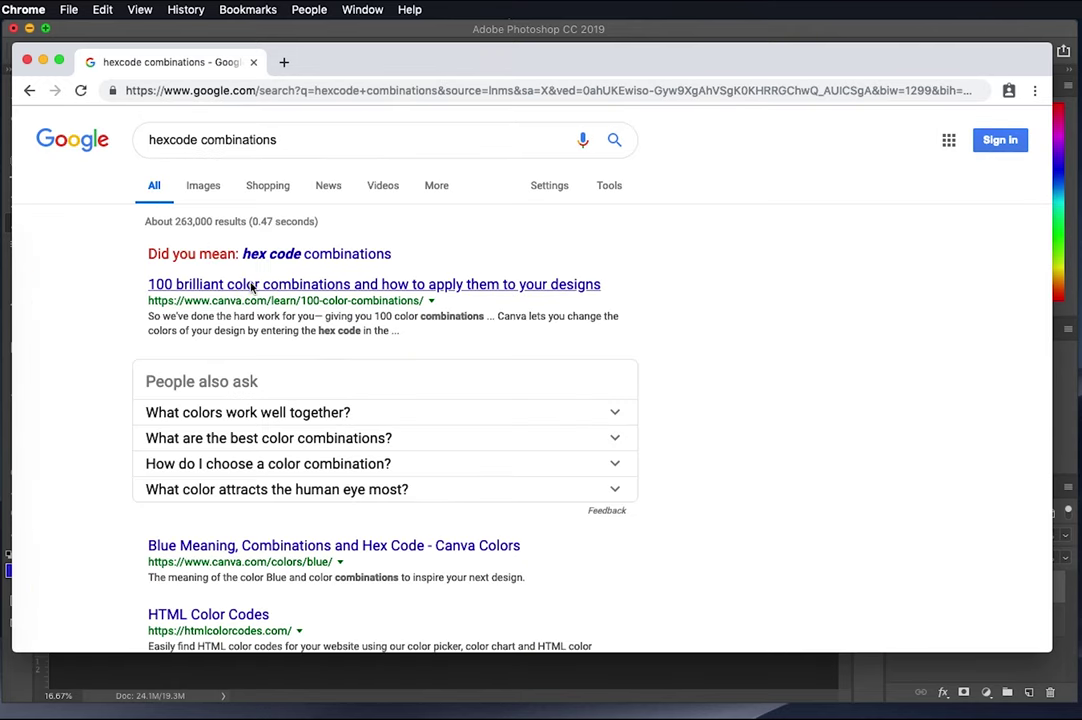
Open the '8 Beautiful Color Palettes' article and scroll to the A8A7A7, CC527A, E8175D palette.
scroll(258, 300, down, 5)
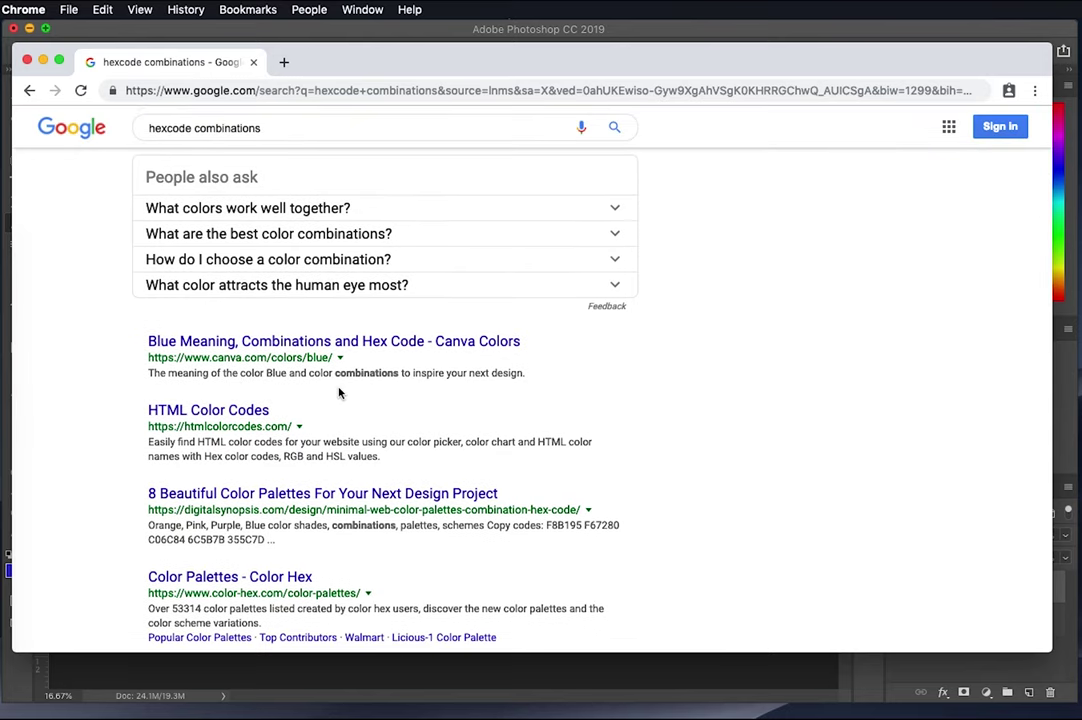
click(270, 495)
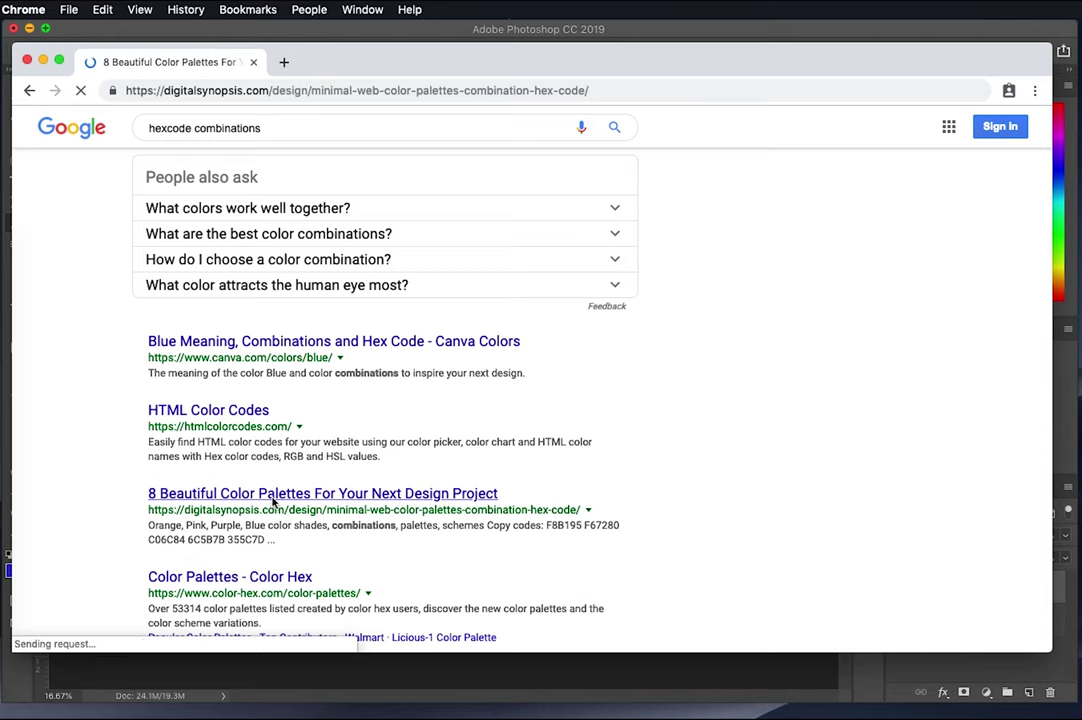
scroll(272, 497, down, 5)
scroll(272, 497, down, 10)
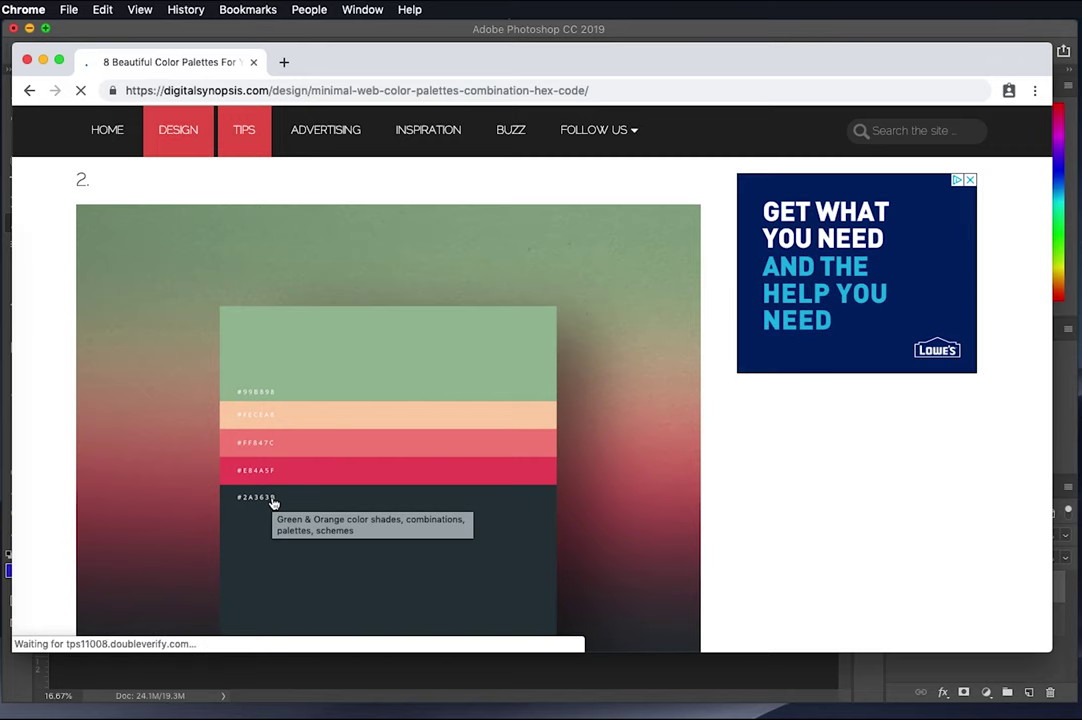
scroll(272, 501, down, 3)
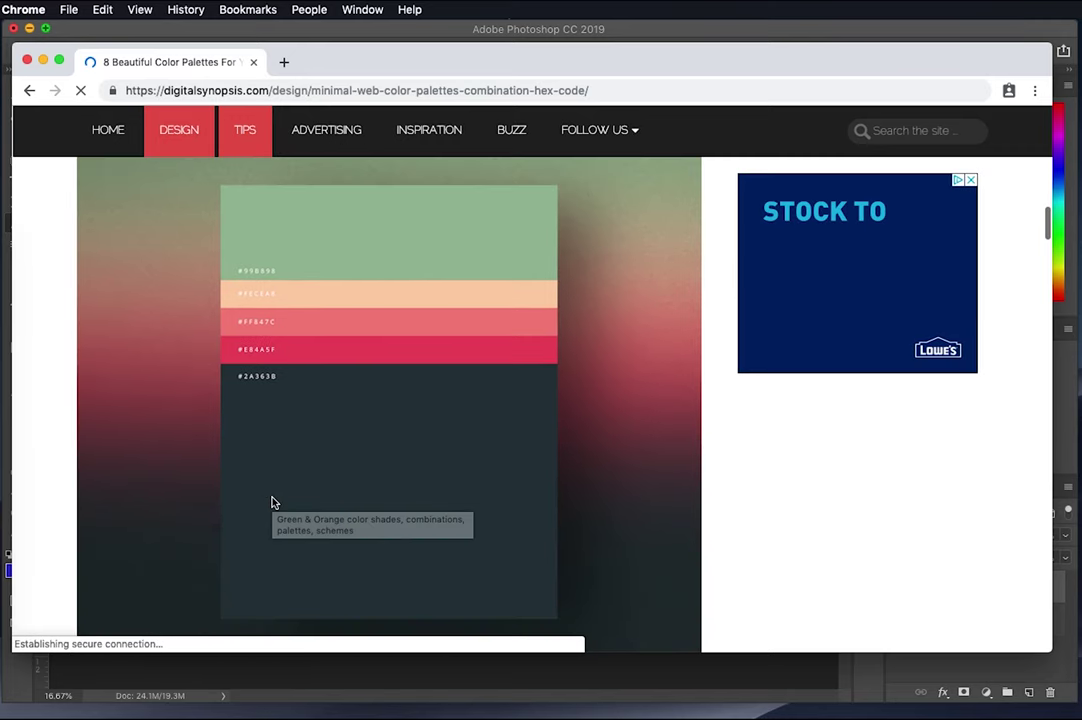
scroll(272, 502, down, 15)
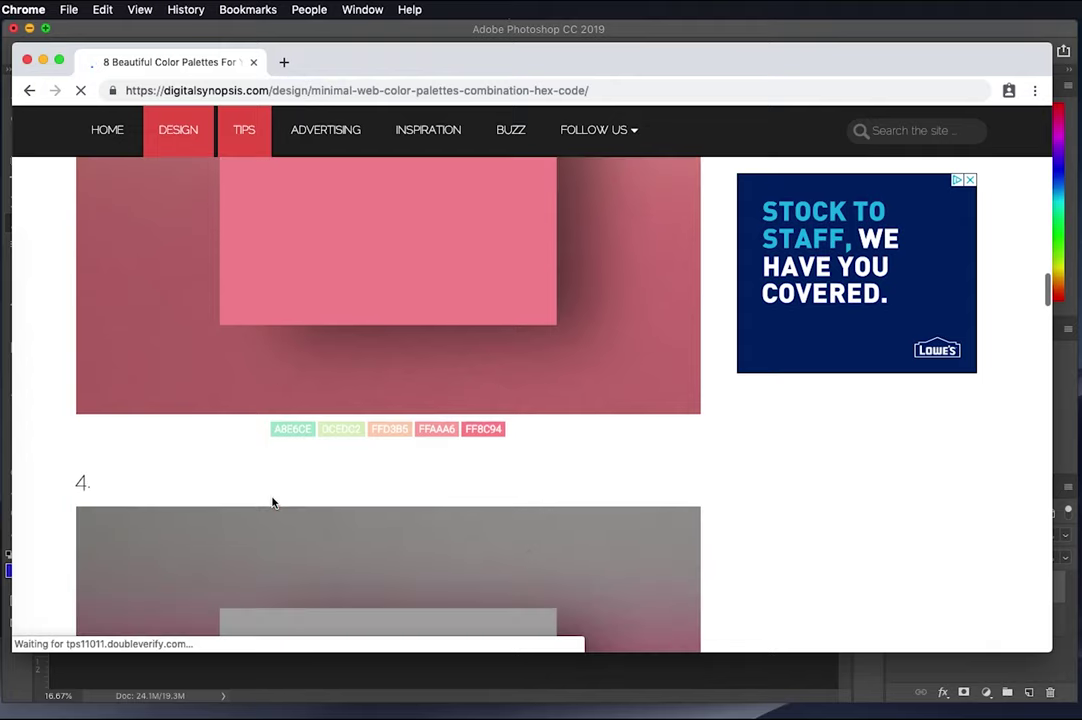
scroll(272, 502, down, 20)
scroll(274, 502, up, 8)
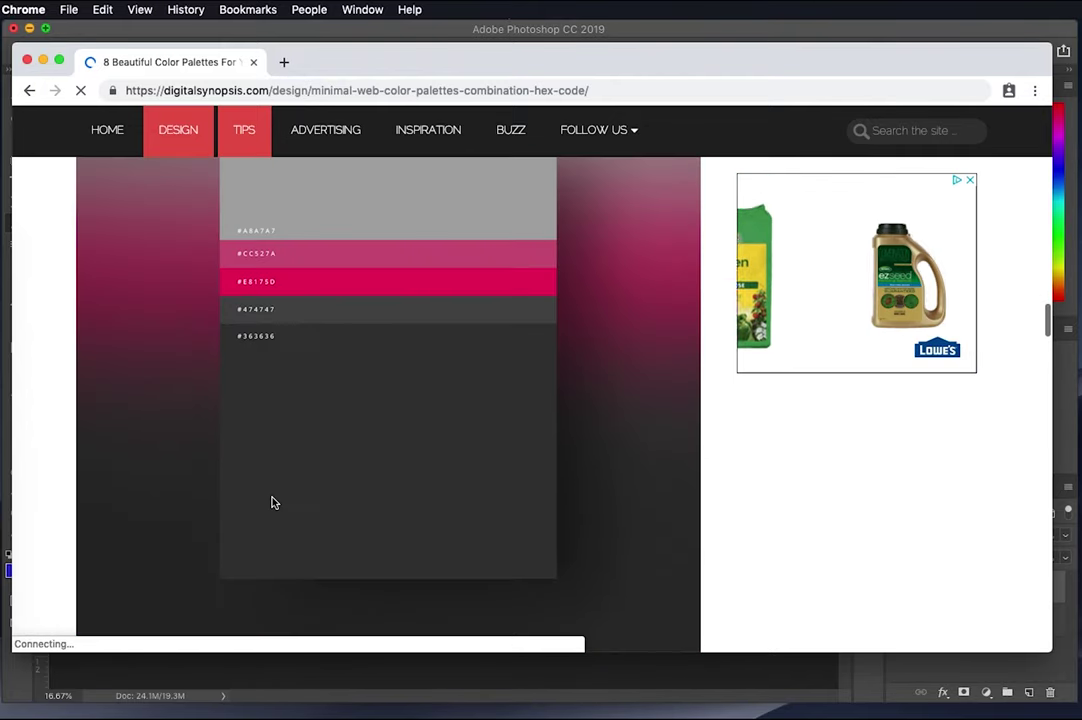
scroll(272, 502, up, 3)
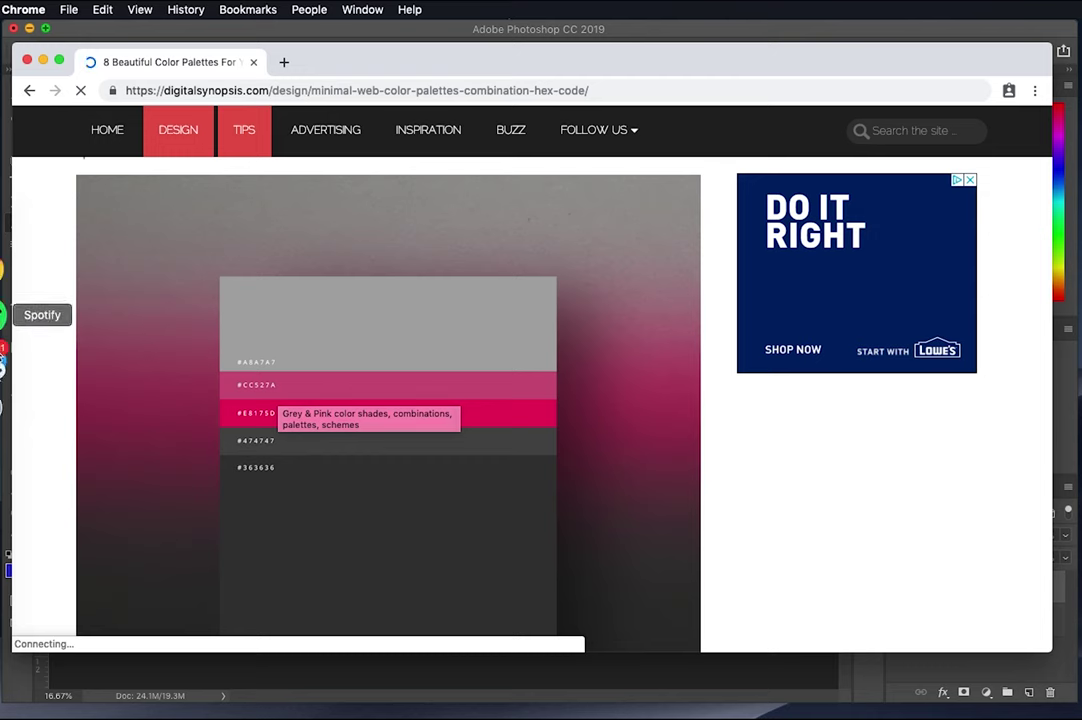
Set the left stop to grey a8a7a7, saving it as swatch 'gray for colorful design'.
click(4, 660)
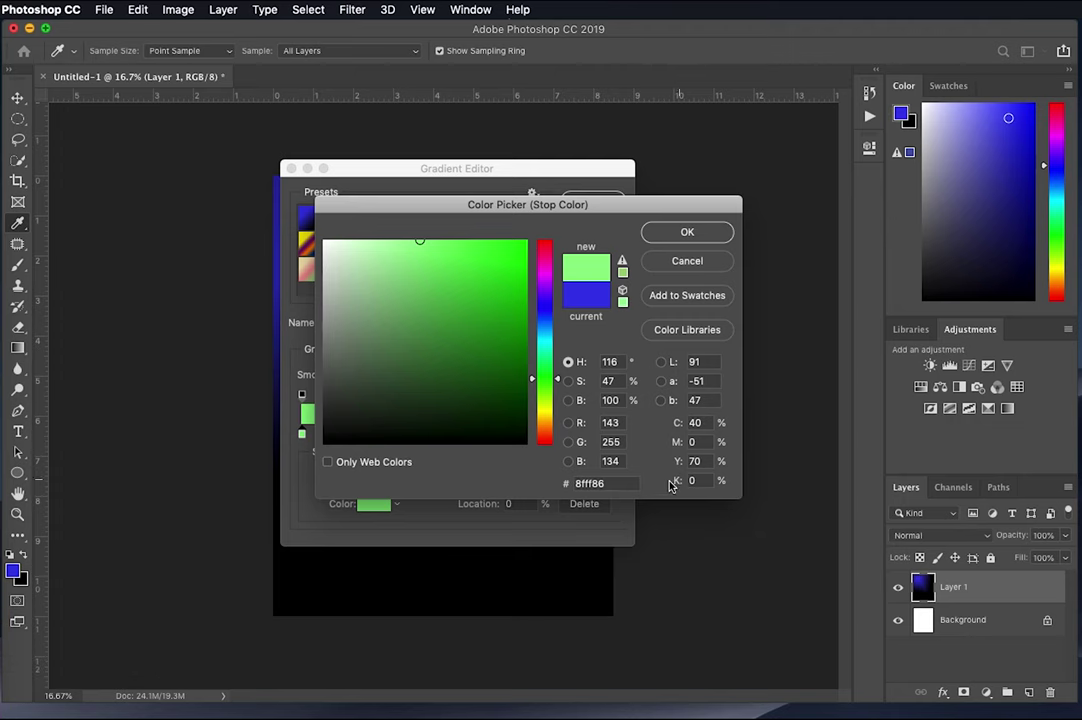
text(a8a7a7)
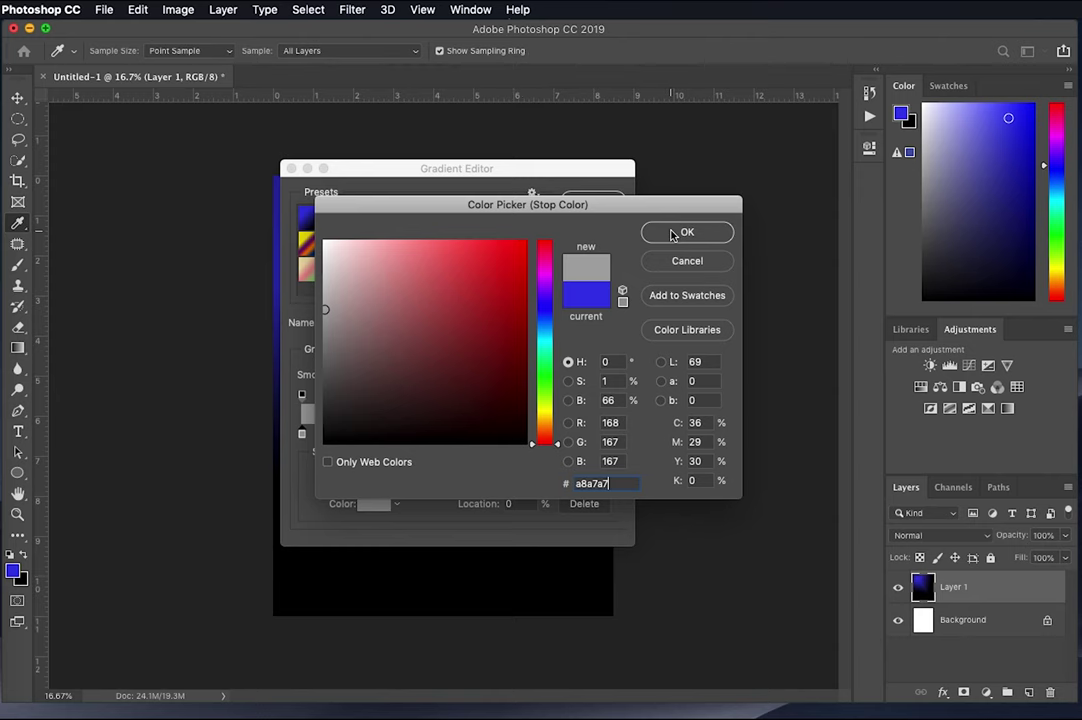
click(684, 296)
text(gray fo)
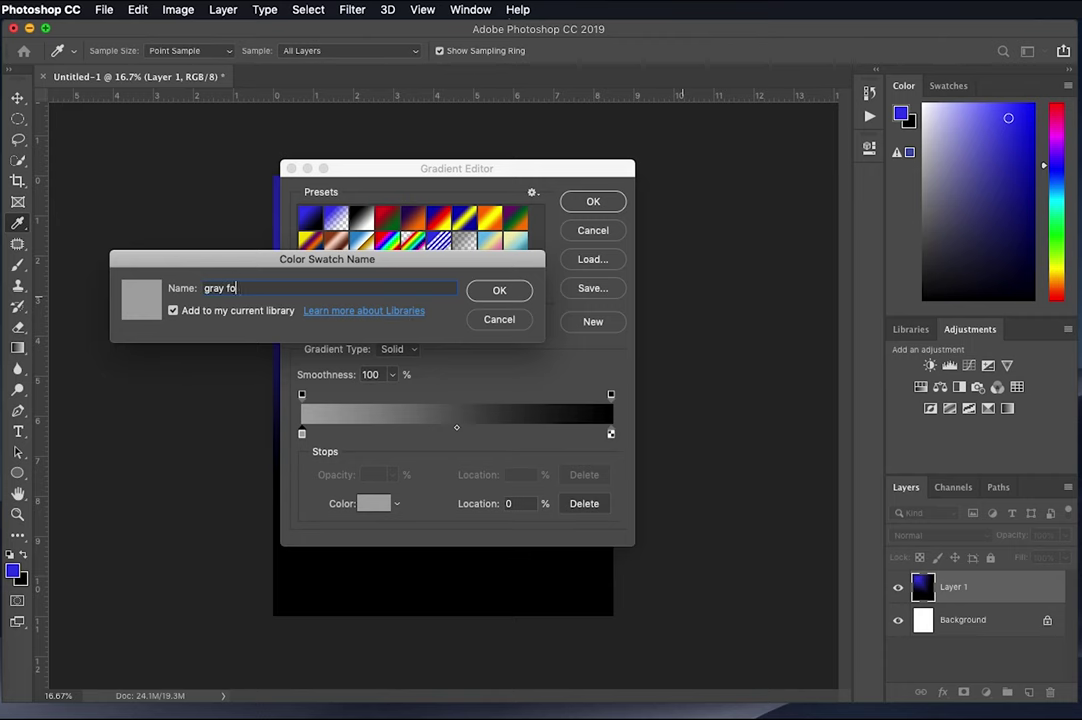
text(r colorful design)
key(Return)
click(685, 233)
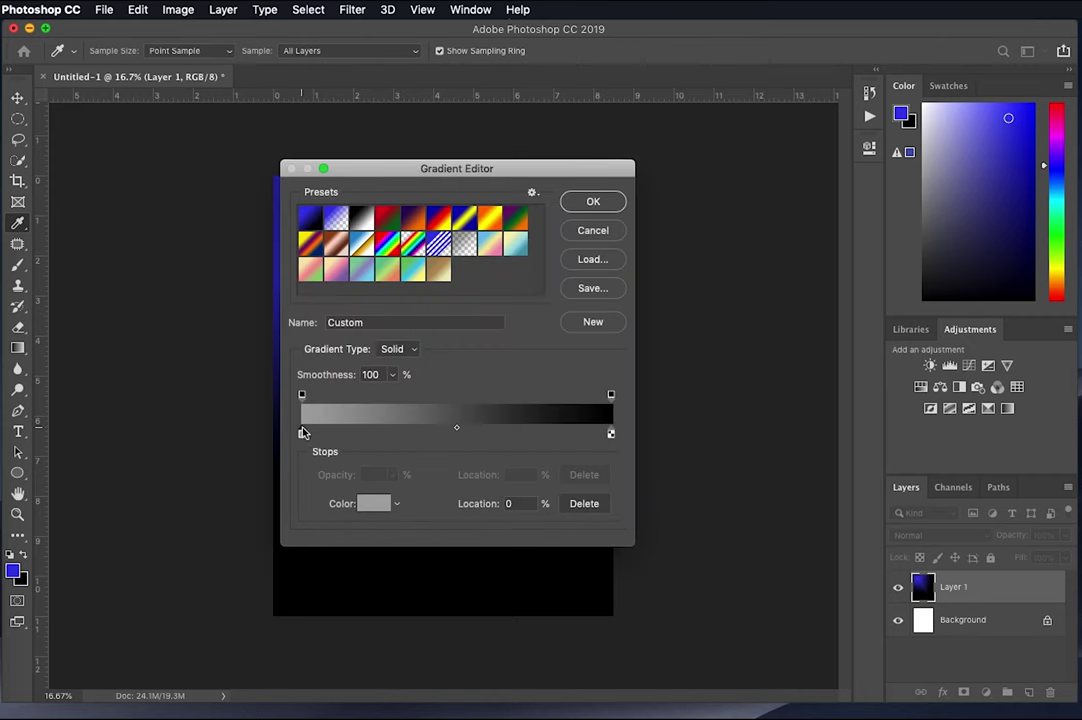
Set the right gradient stop colour to pink cc527a.
click(611, 436)
double_click(611, 436)
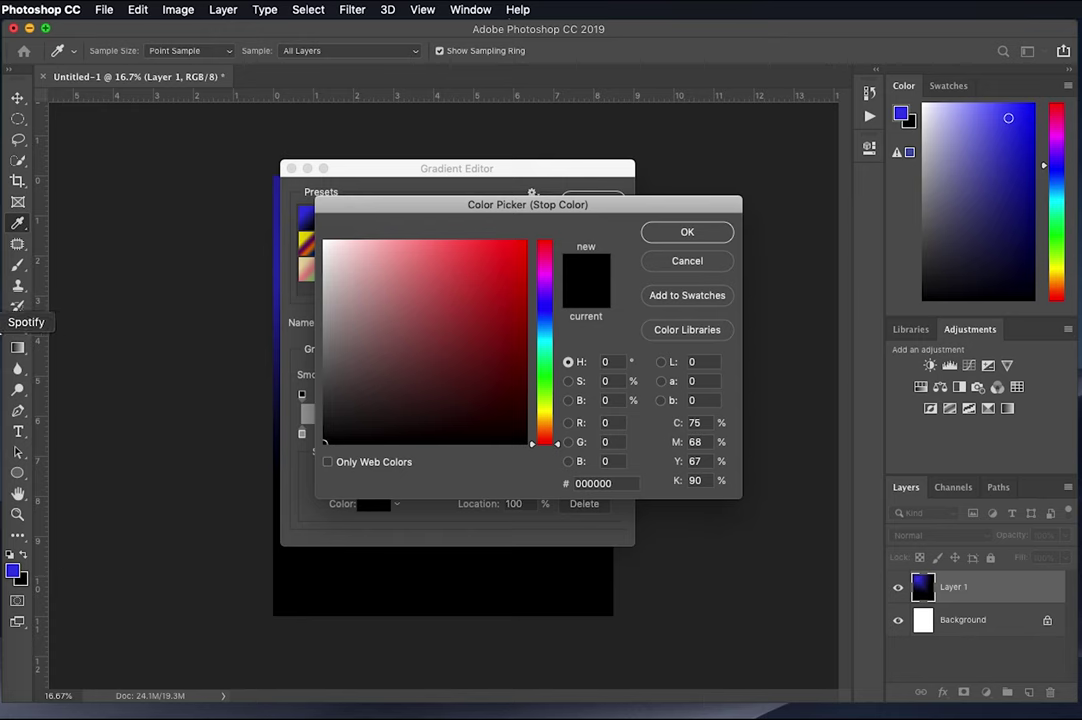
click(10, 280)
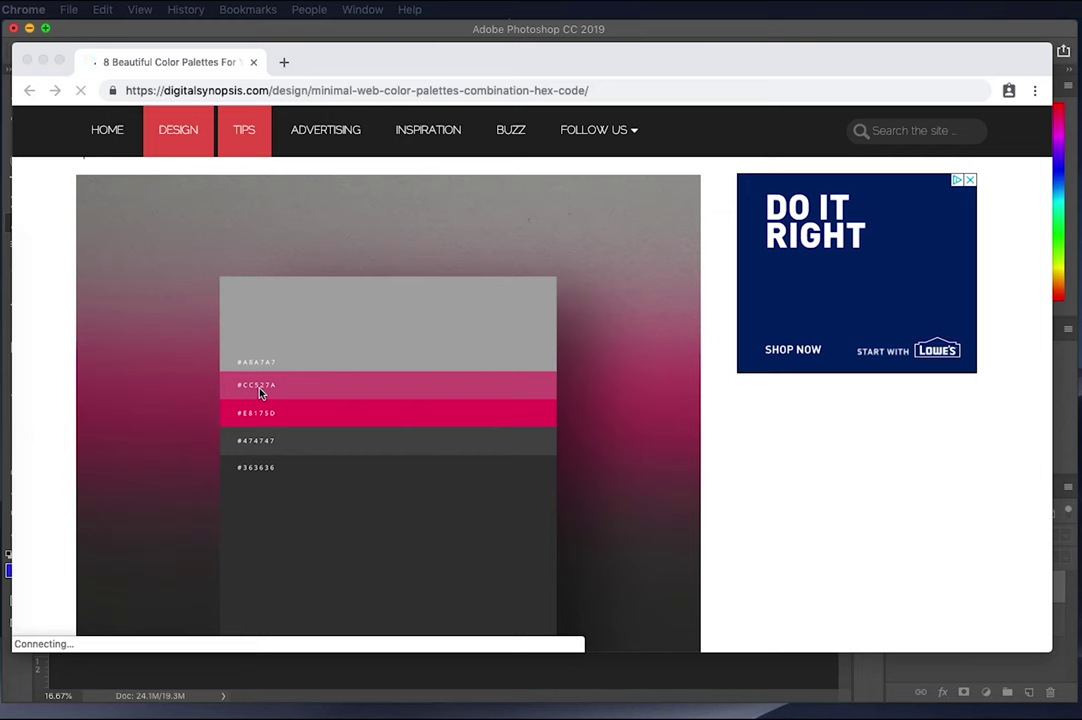
mouse_move(4, 285)
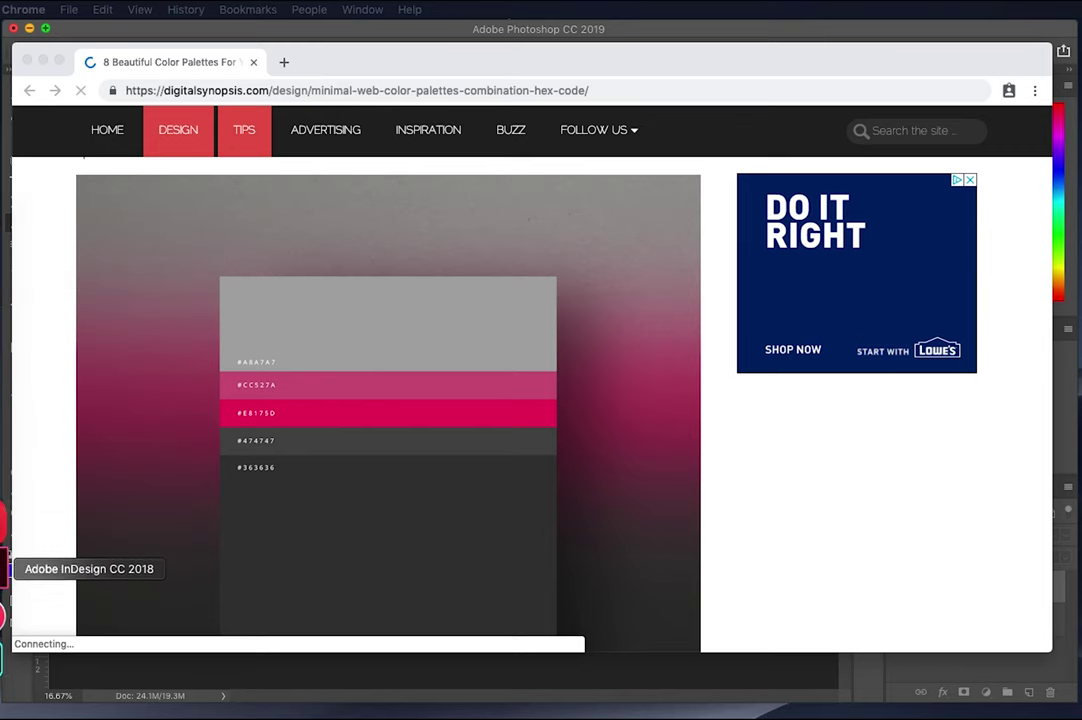
click(4, 664)
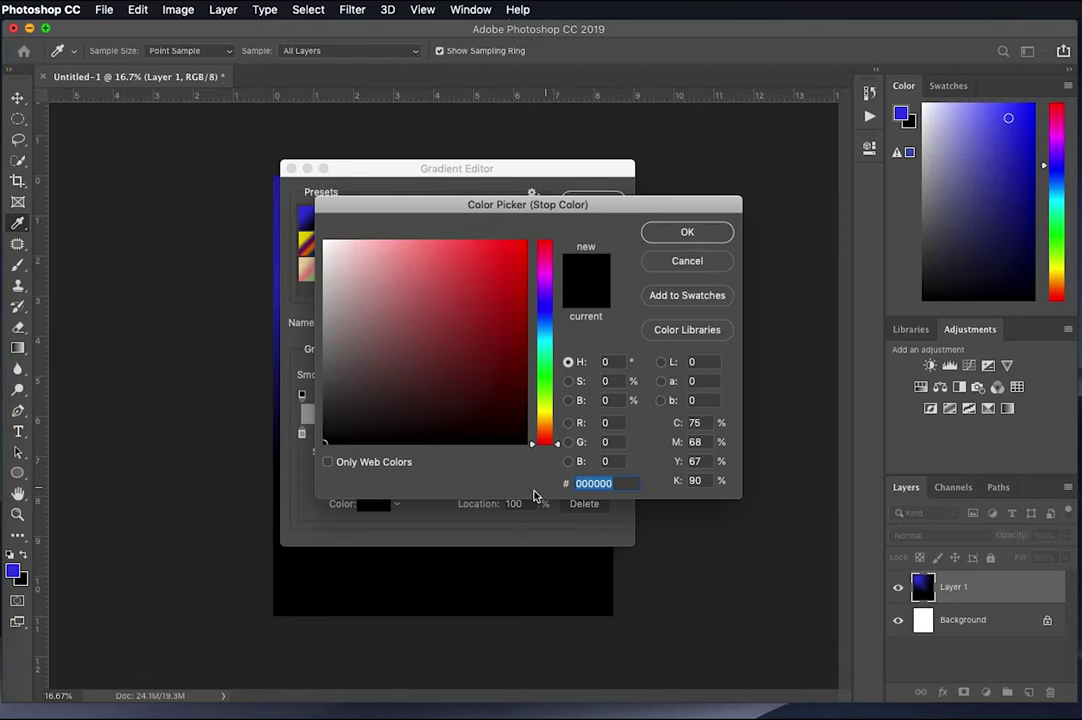
text(cc527a)
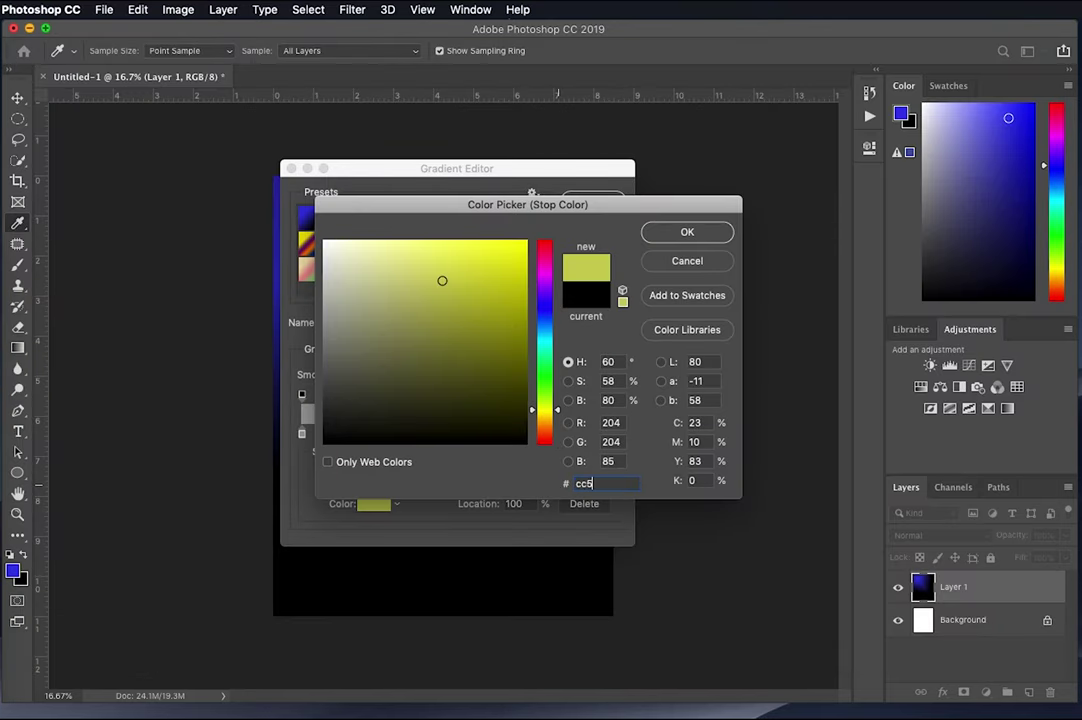
click(688, 233)
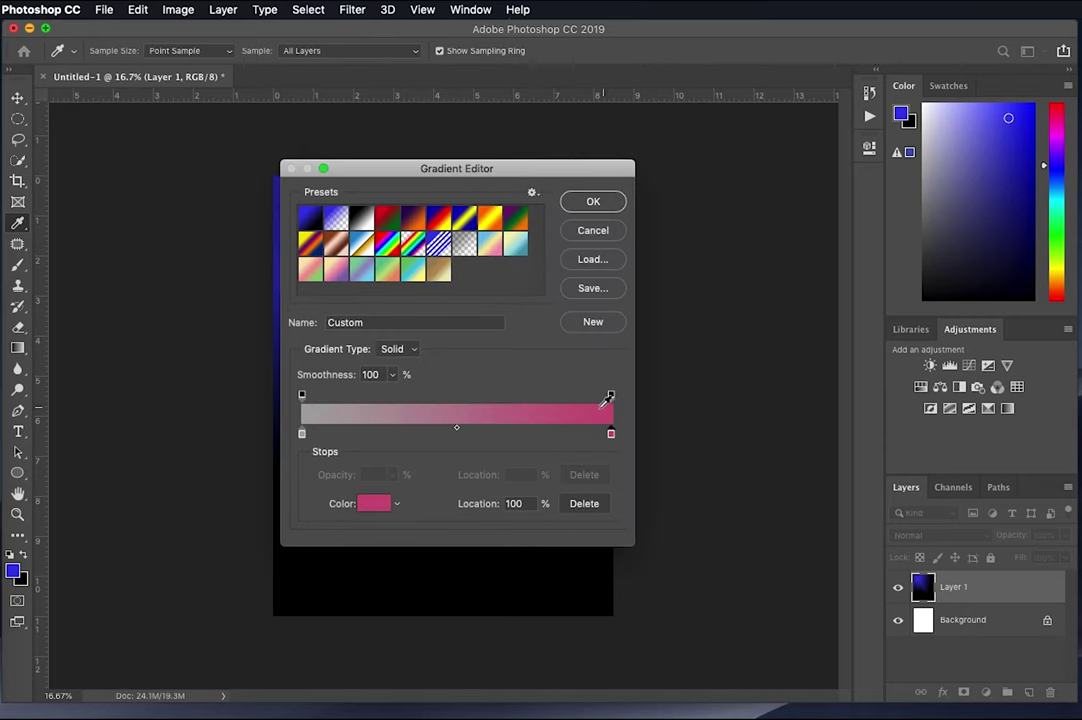
Look over the palette webpage again and return to the Gradient Editor.
click(5, 290)
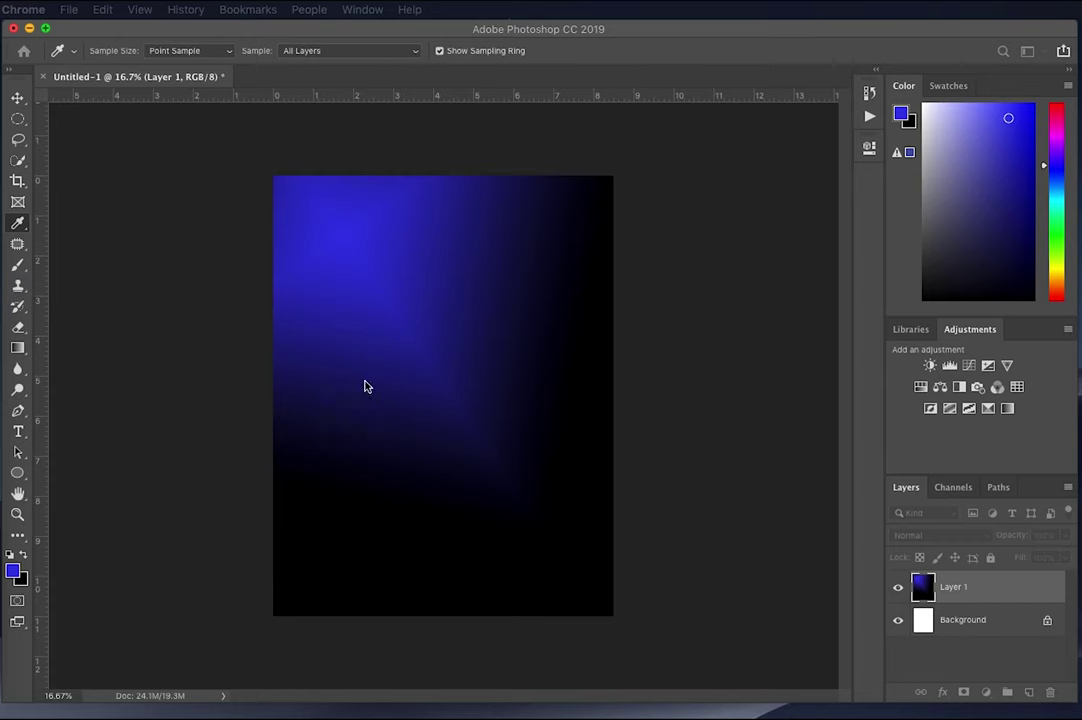
click(5, 280)
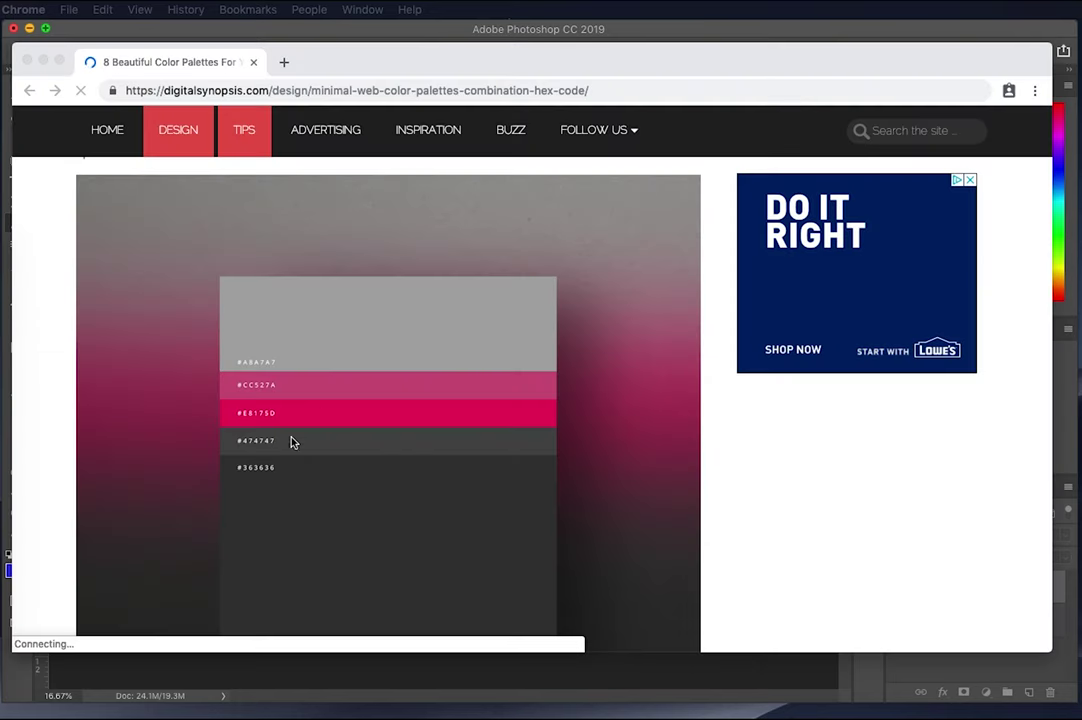
scroll(331, 519, down, 5)
scroll(331, 519, up, 3)
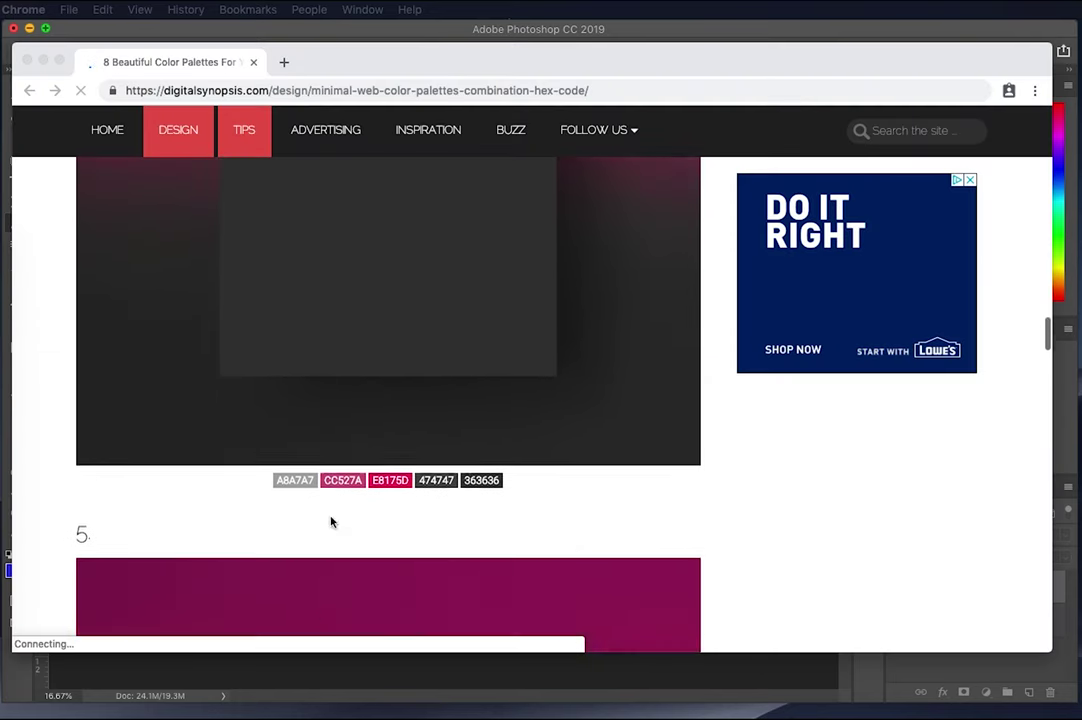
scroll(331, 519, up, 4)
scroll(336, 464, down, 1)
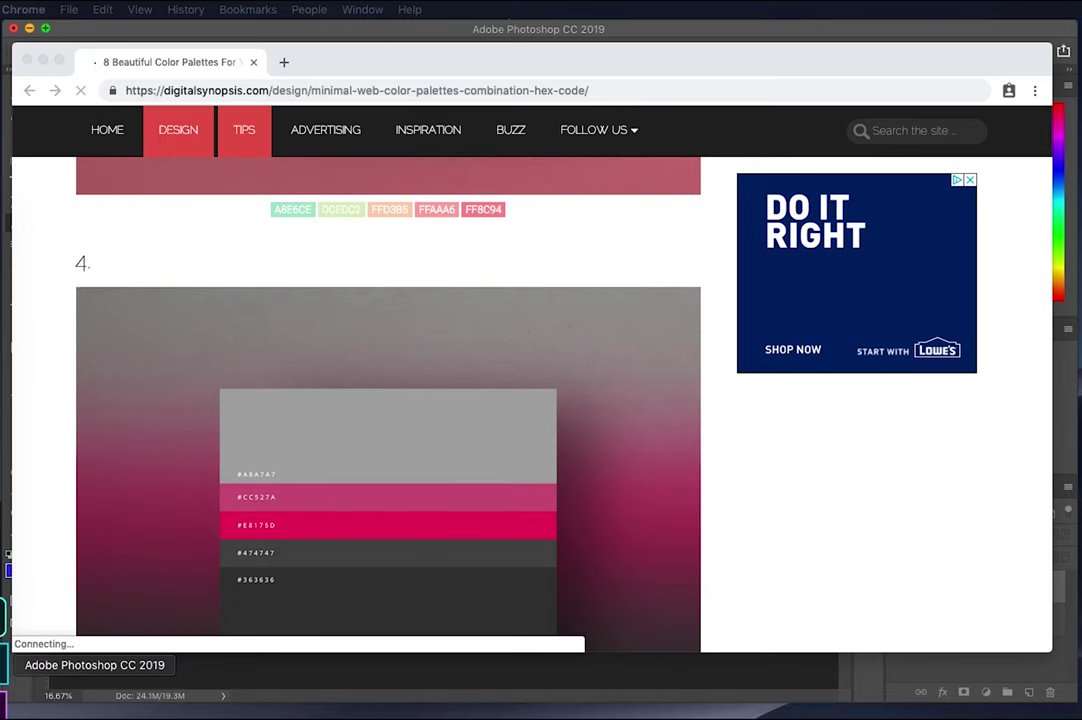
click(4, 670)
Recolour the left stop to muted teal 76a8b0 and confirm the custom gradient.
click(302, 433)
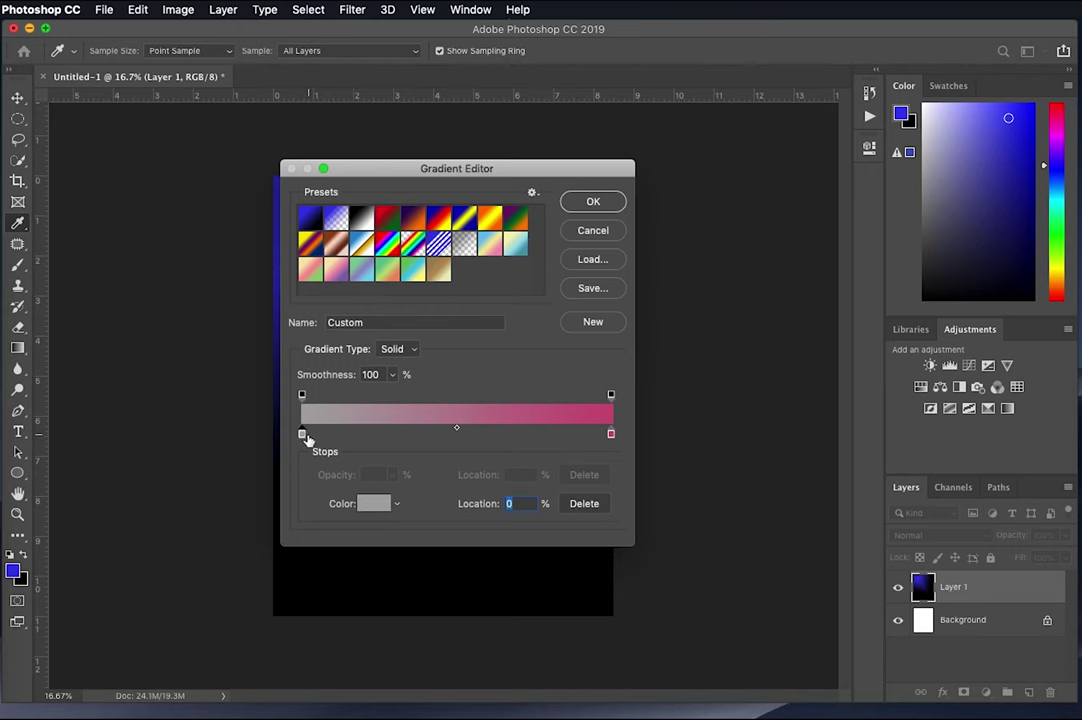
double_click(302, 434)
drag(544, 320, 544, 337)
click(390, 303)
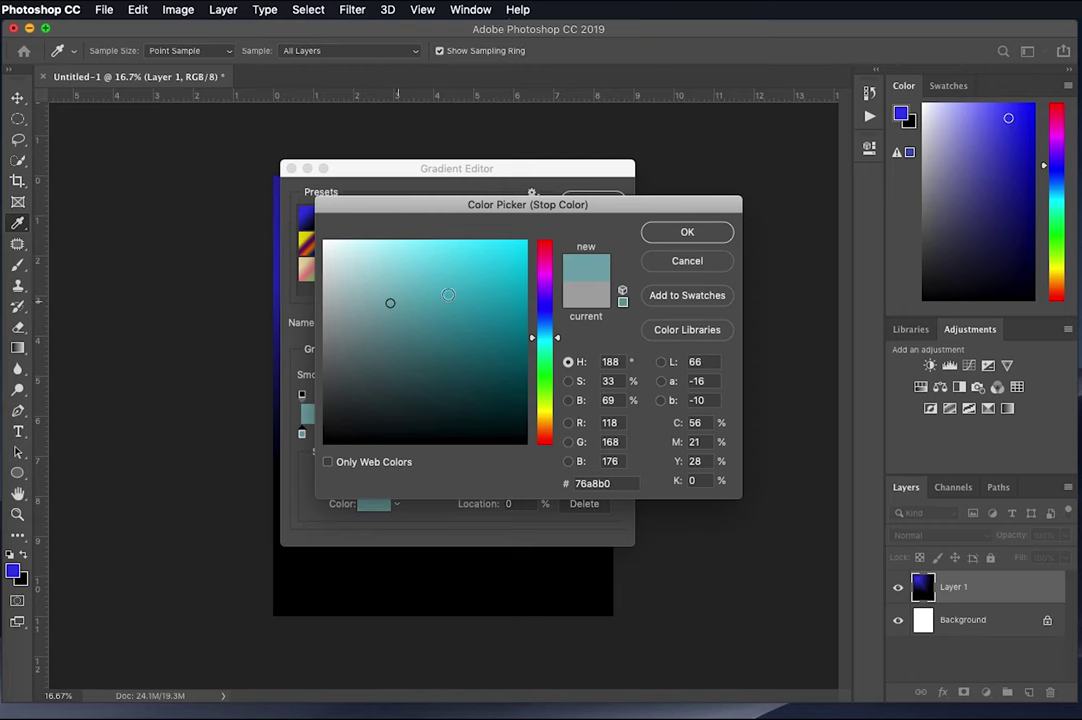
click(674, 228)
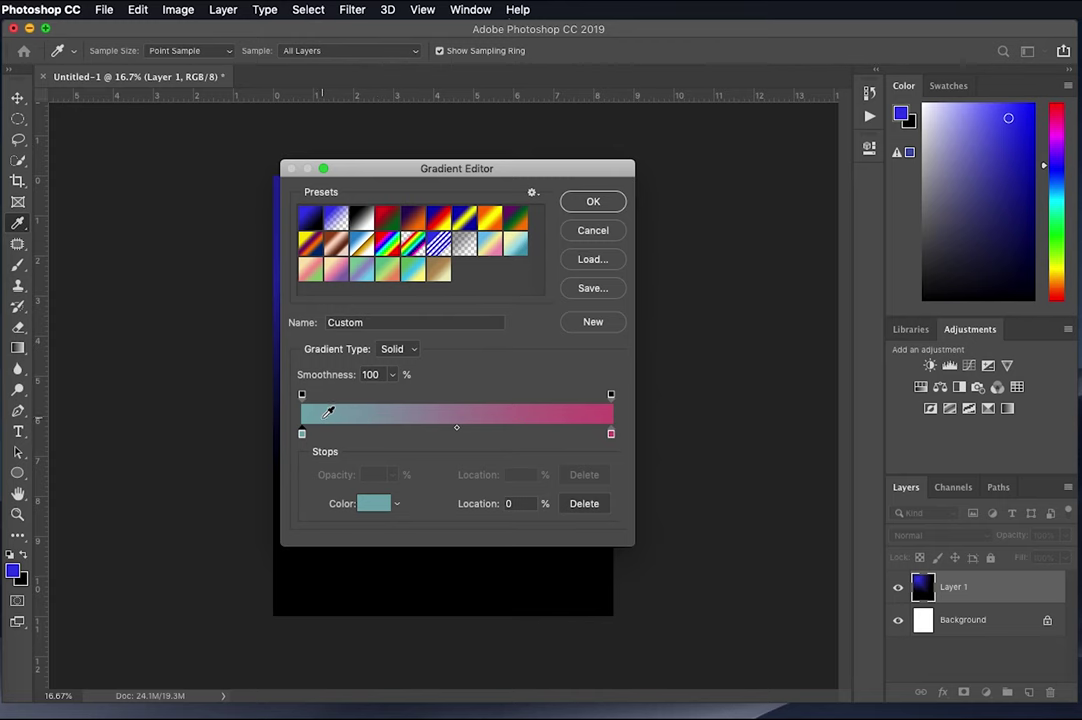
click(593, 203)
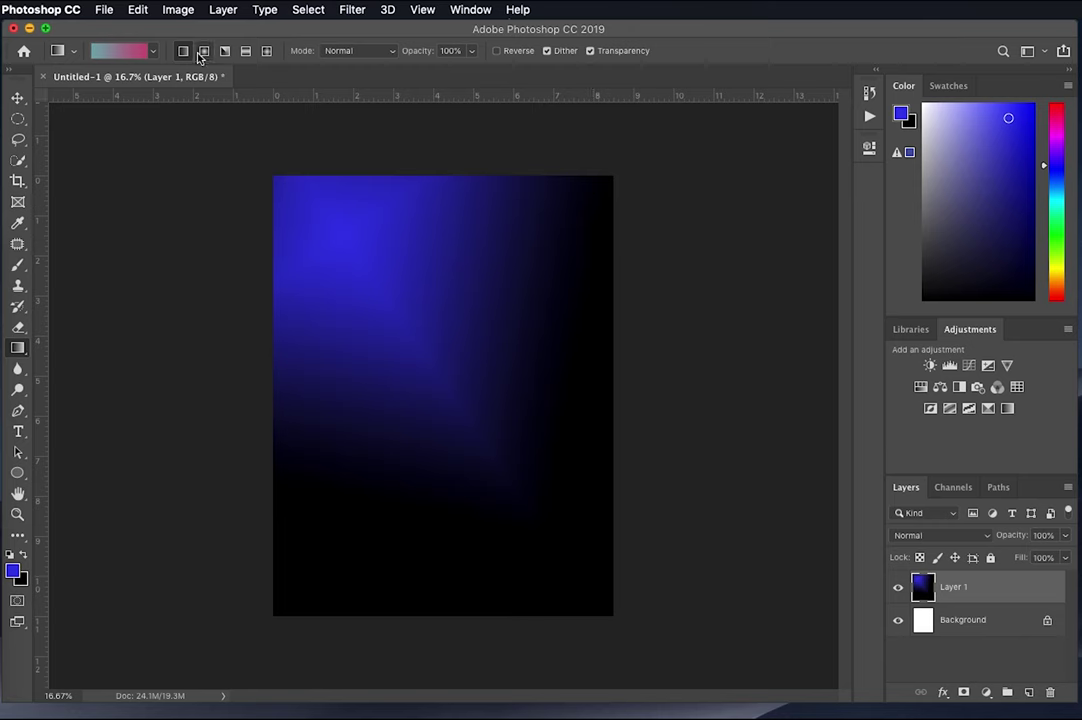
Redraw the linear gradient several times, ending with a smooth left-to-right teal-to-pink blend across the canvas.
drag(455, 255, 469, 524)
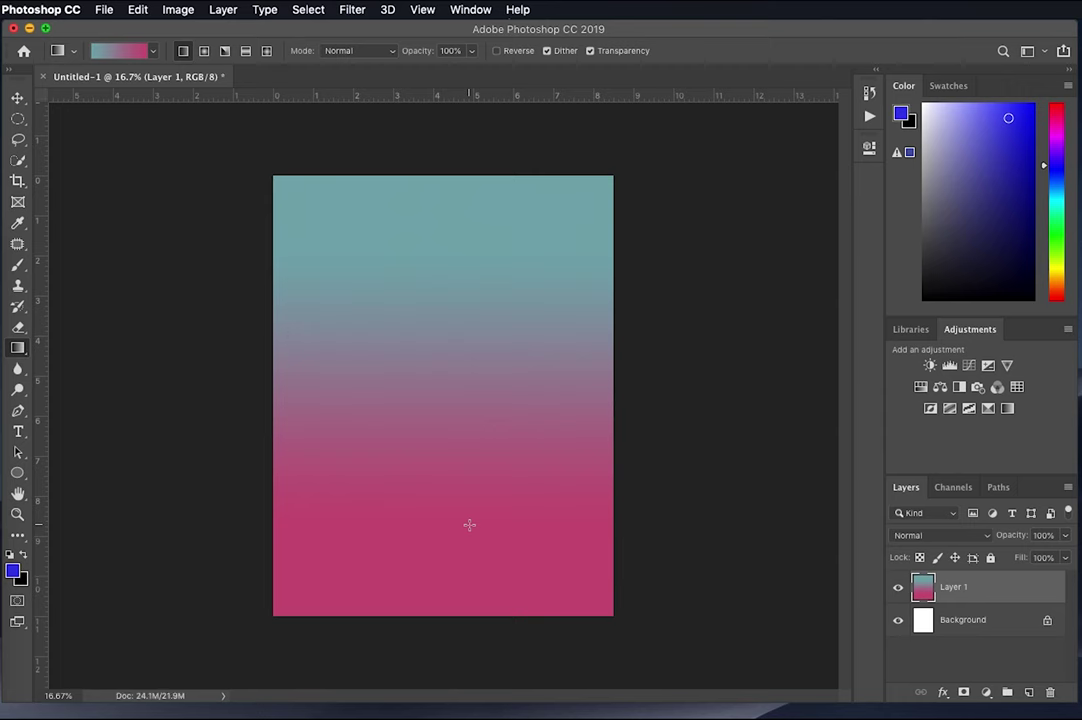
drag(309, 380, 576, 379)
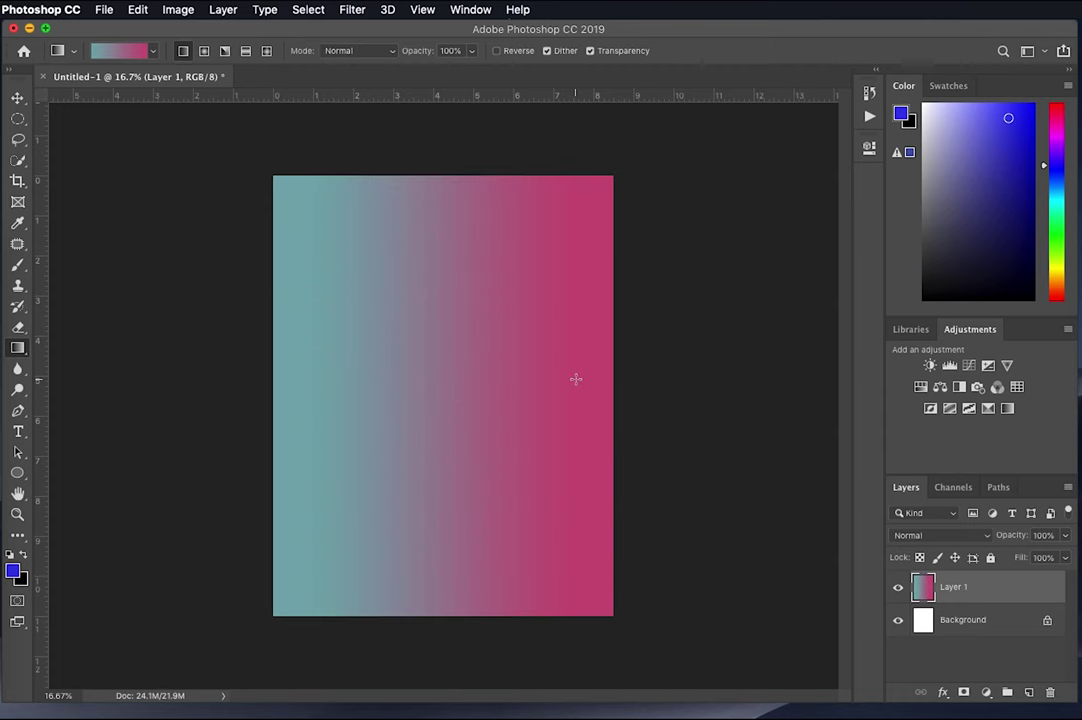
drag(310, 378, 615, 374)
drag(434, 390, 443, 388)
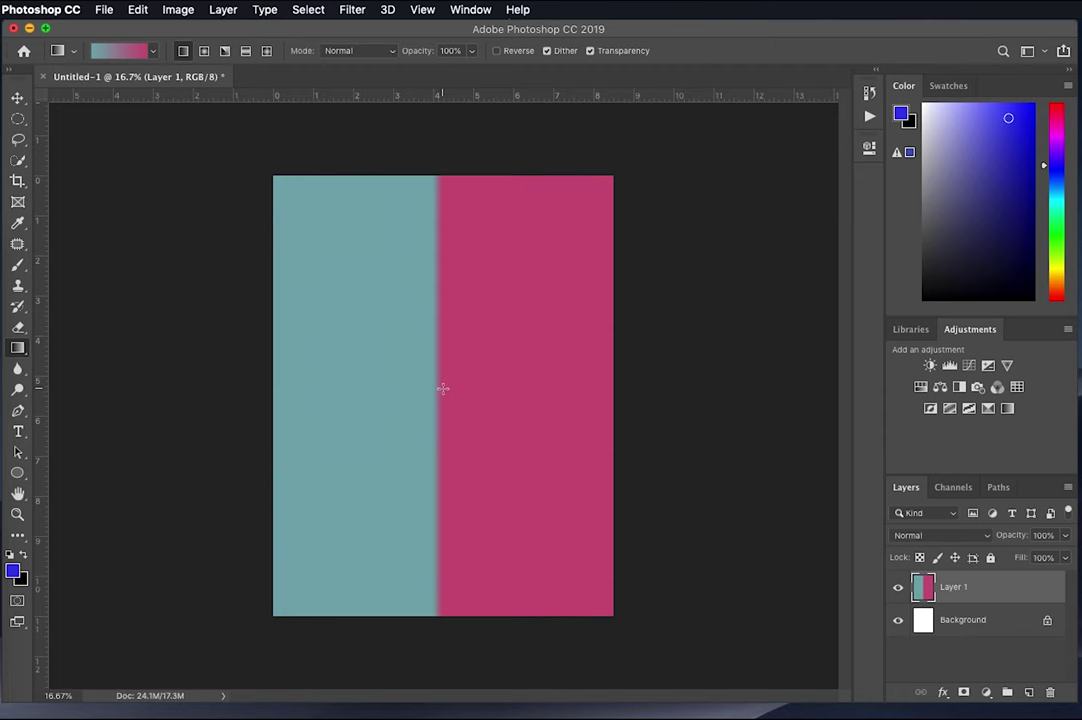
drag(176, 384, 754, 374)
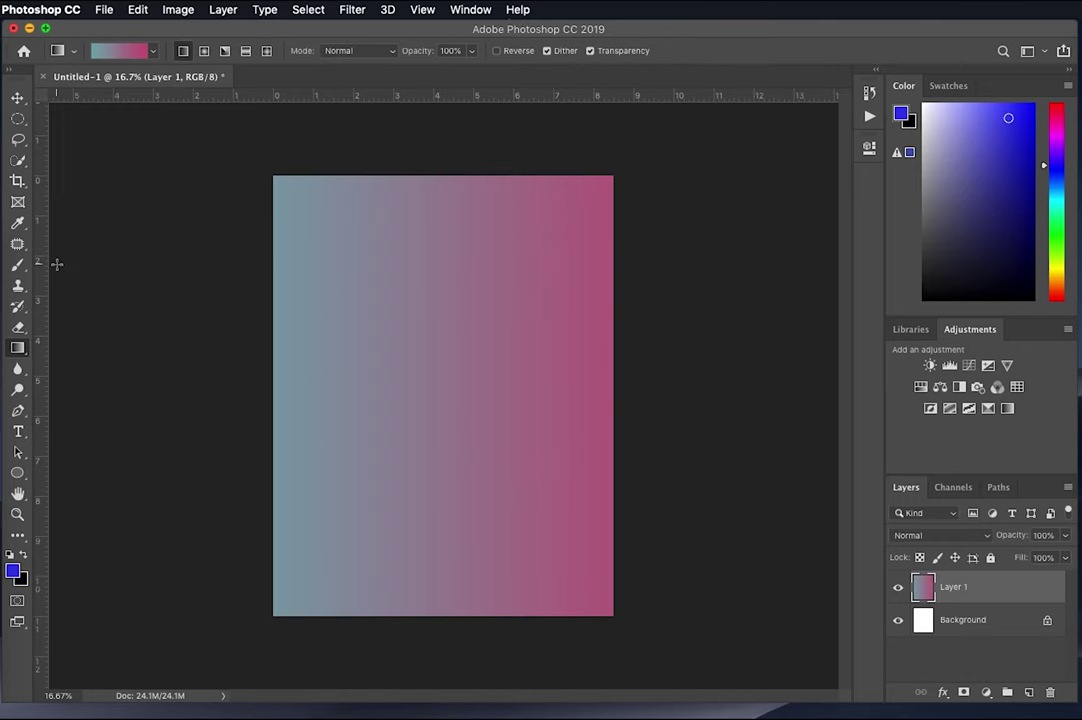
click(8, 265)
In Photoshop, hide the gradient Layer 1 and add a new empty Layer 2.
scroll(558, 506, down, 5)
scroll(558, 506, up, 10)
scroll(558, 506, down, 4)
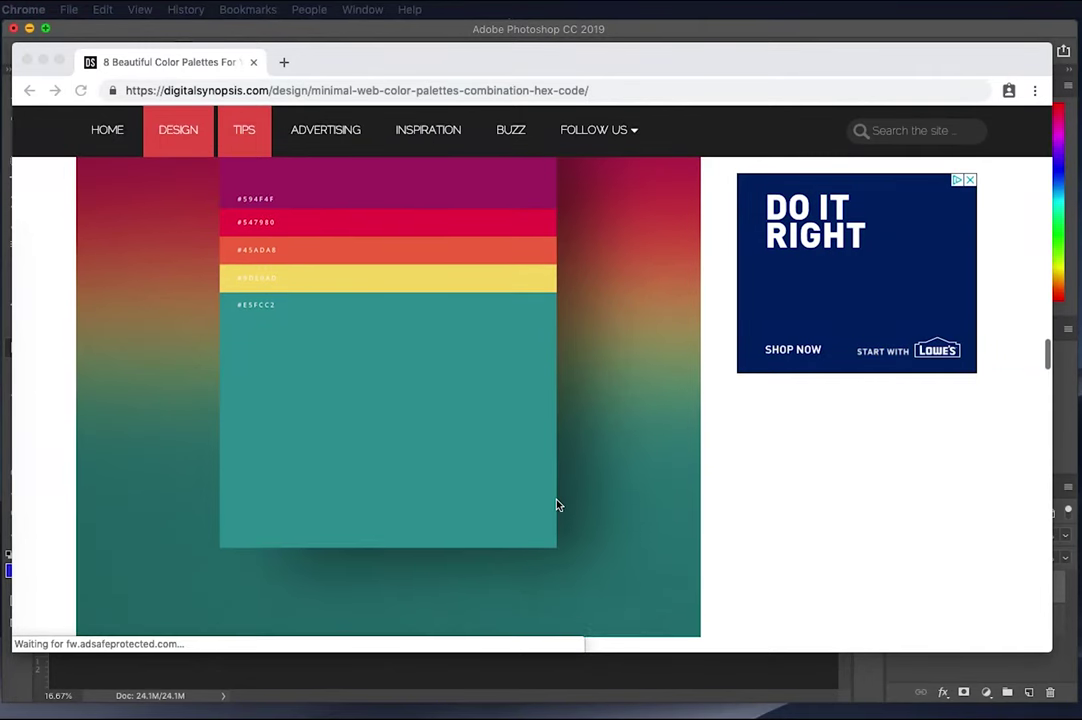
scroll(558, 506, up, 1)
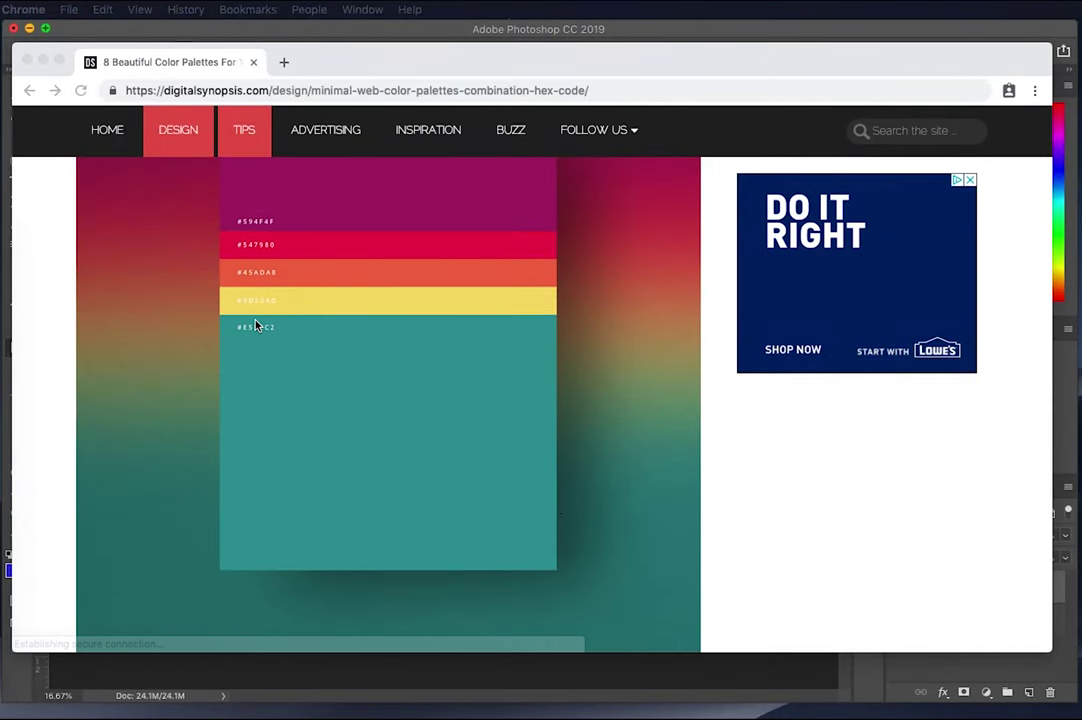
click(8, 663)
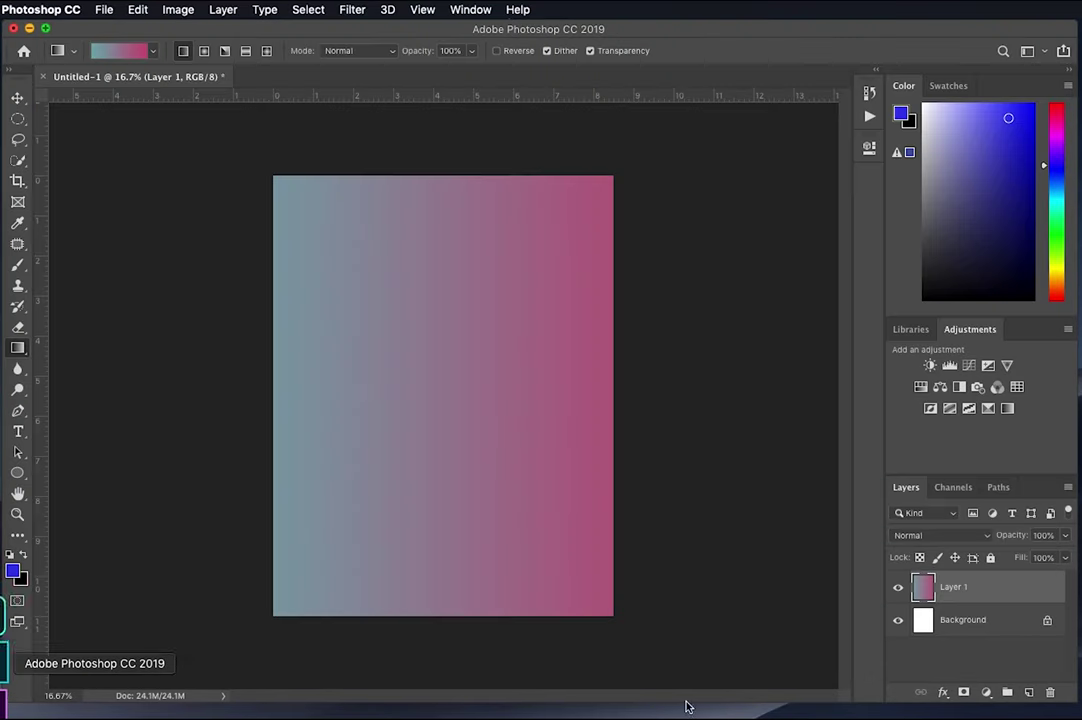
click(898, 587)
click(1029, 692)
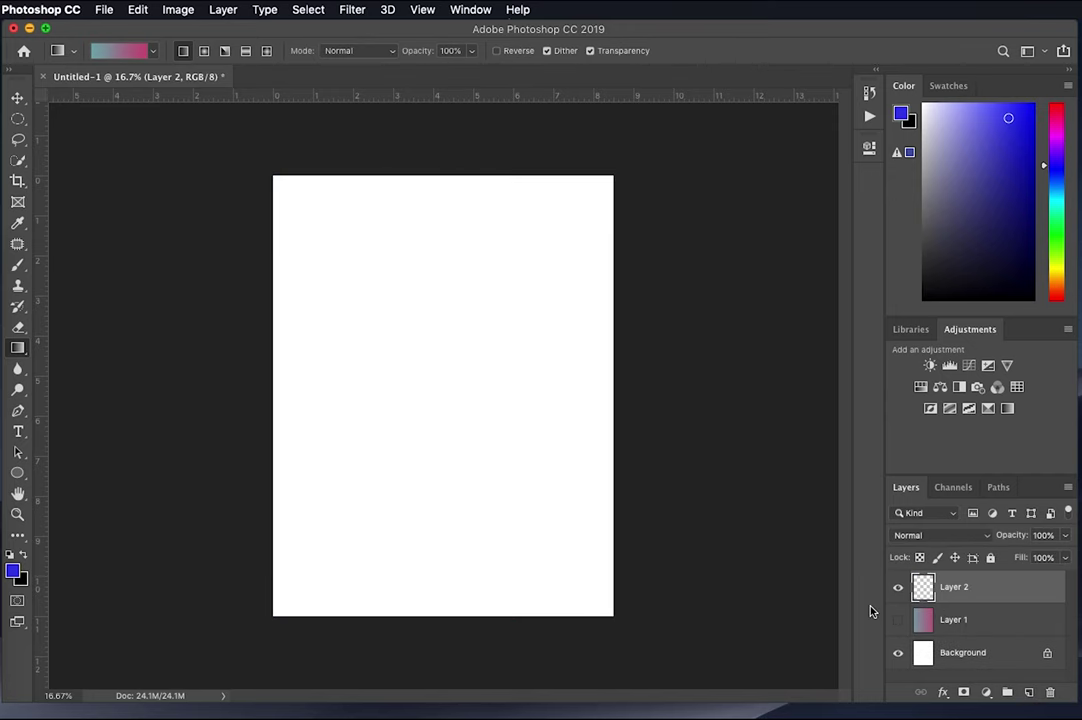
Scroll the colour-palettes article in Chrome to palette 8's pink FC9D9A code.
click(8, 290)
scroll(374, 480, down, 5)
scroll(374, 479, up, 1)
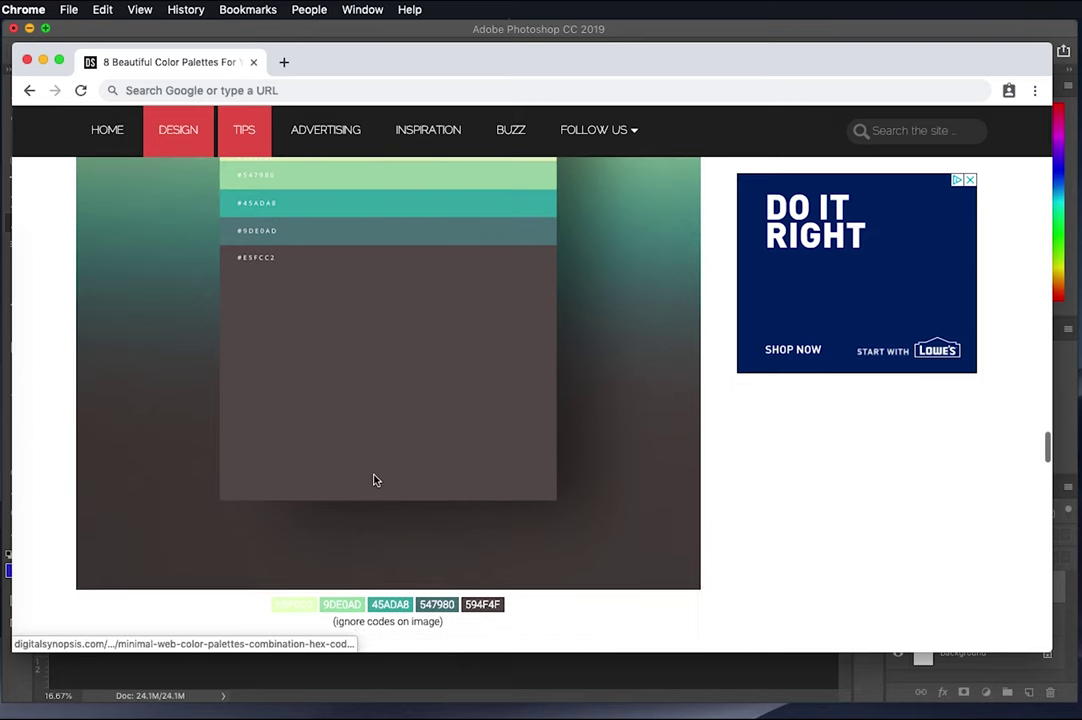
scroll(373, 475, down, 2)
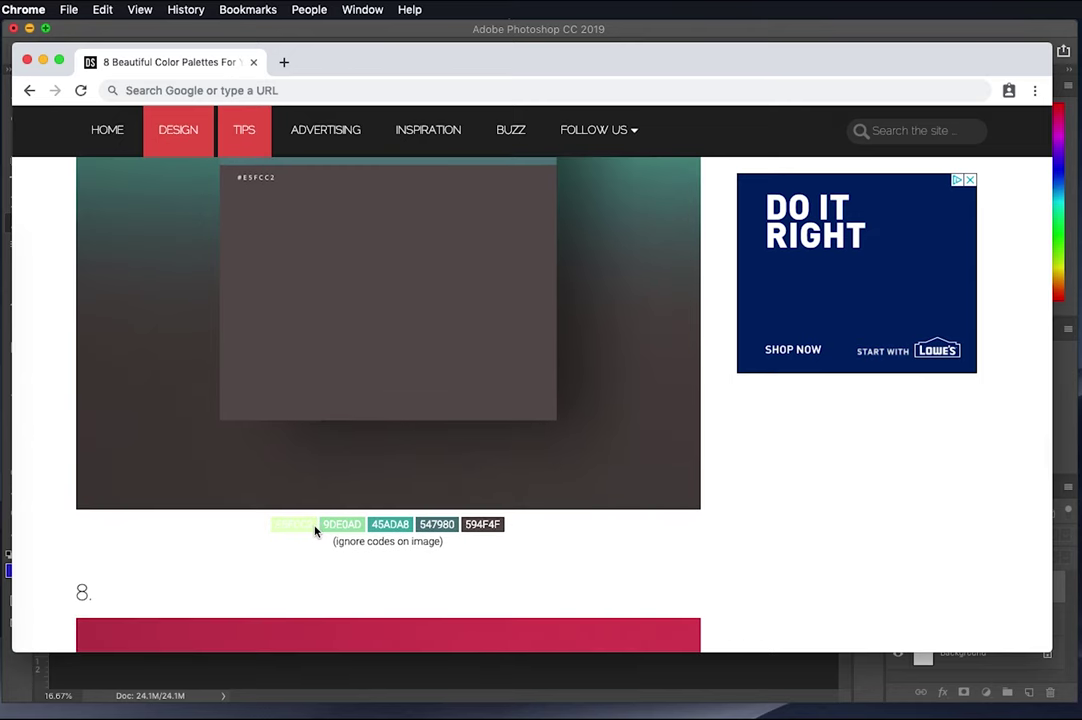
scroll(302, 558, down, 3)
scroll(302, 558, down, 8)
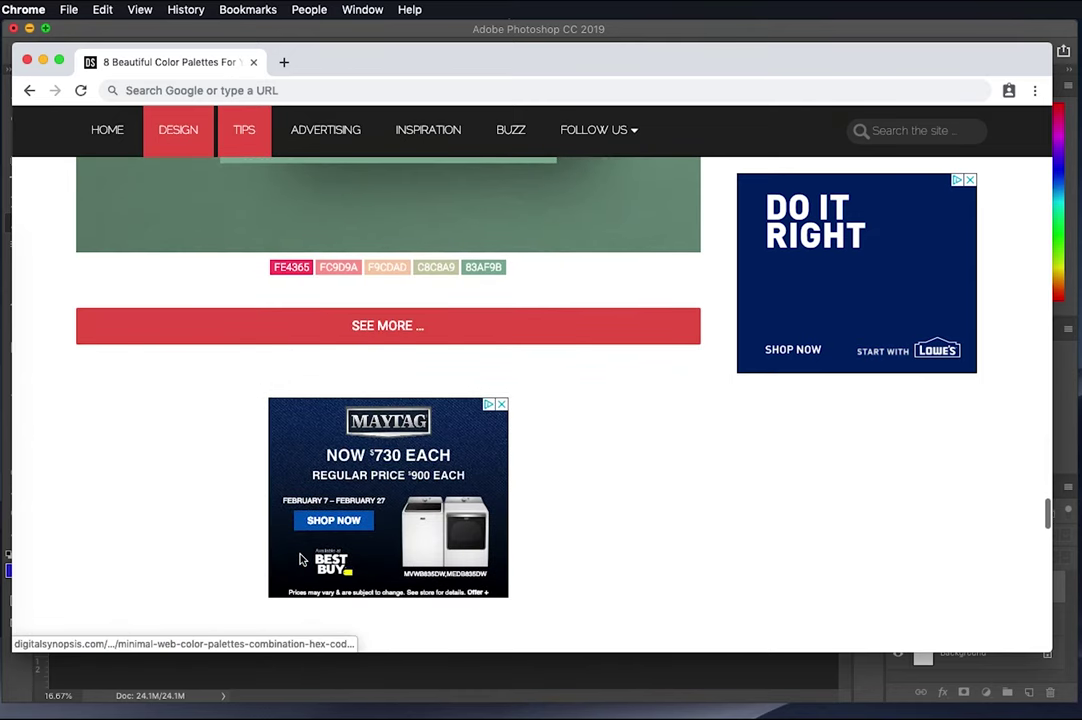
scroll(302, 555, up, 3)
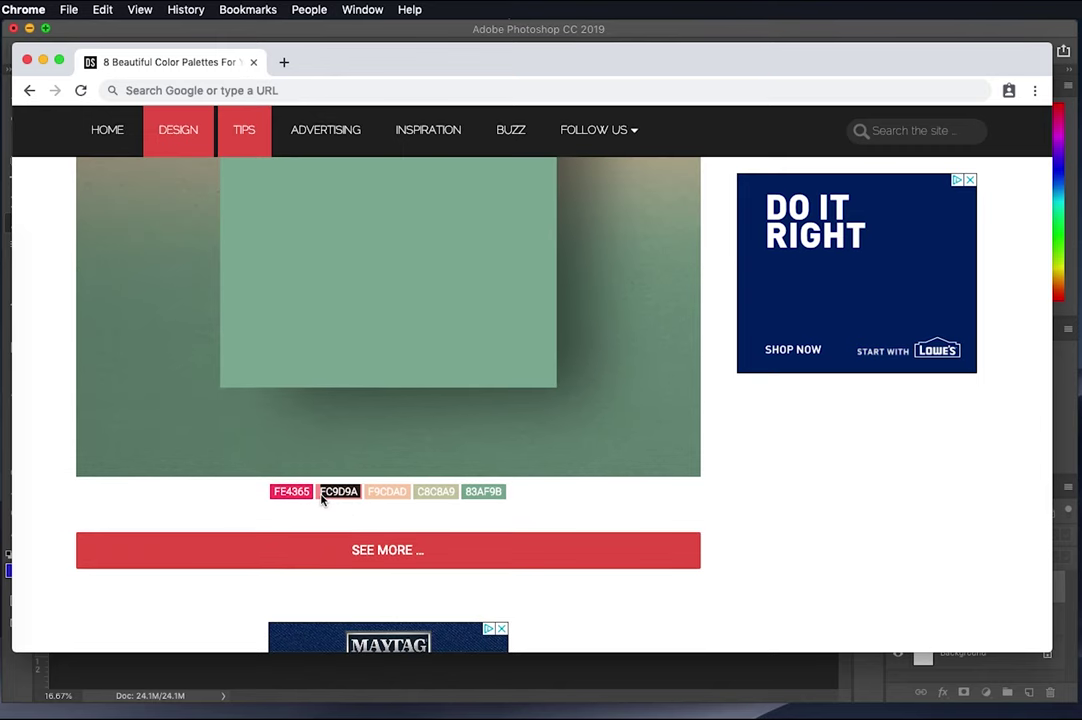
click(6, 564)
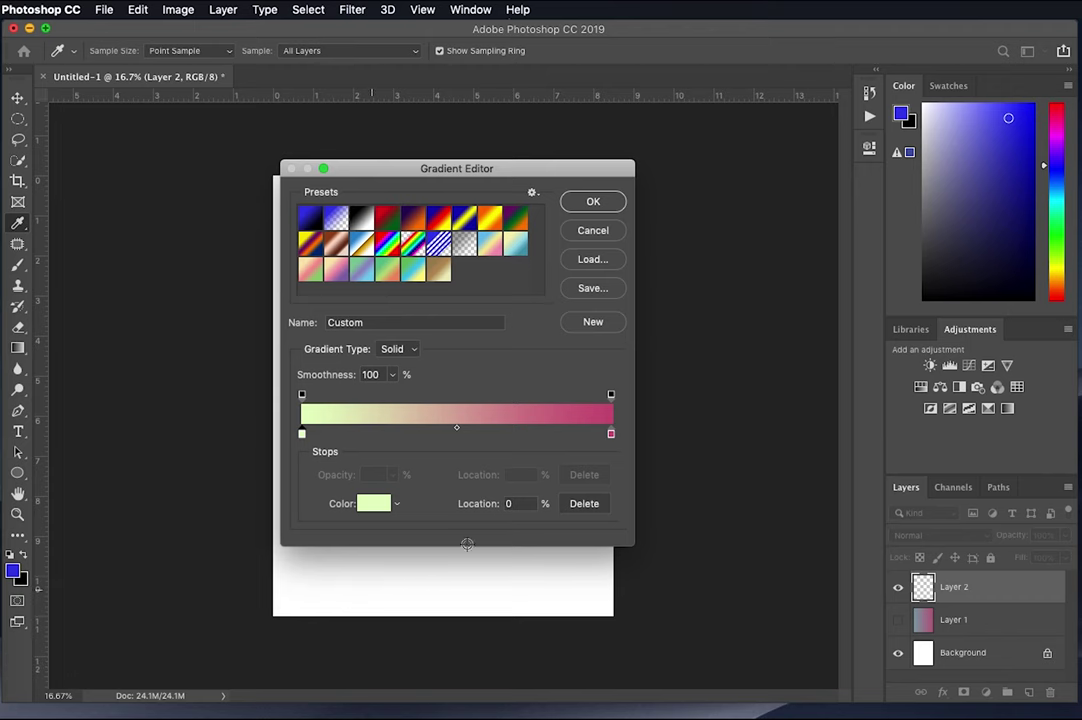
Set the gradient's left stop to pink FC9D9A.
double_click(303, 435)
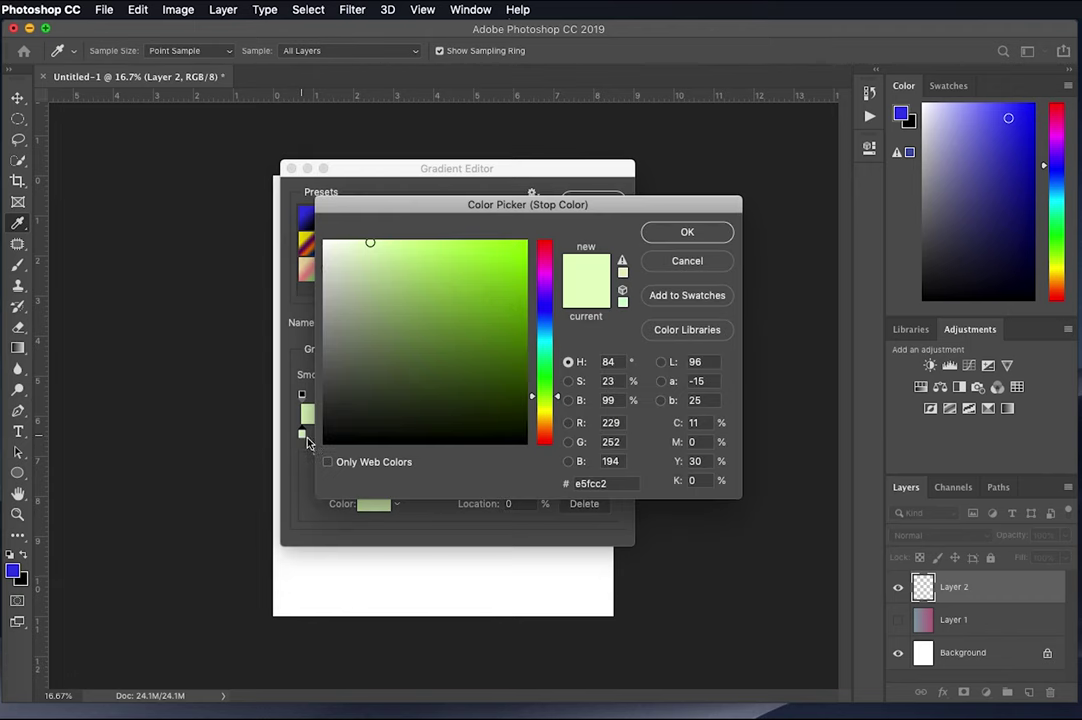
double_click(617, 492)
text(FC9D9A)
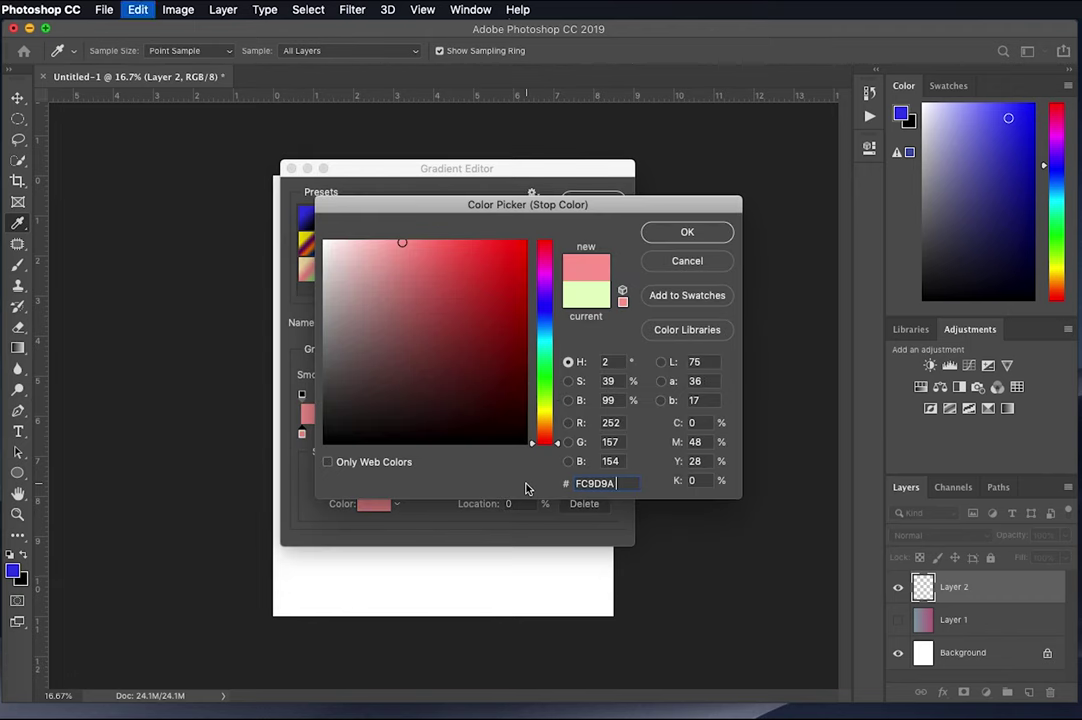
click(687, 232)
Copy the green 83AF9B colour code from the palette article in Chrome.
click(4, 286)
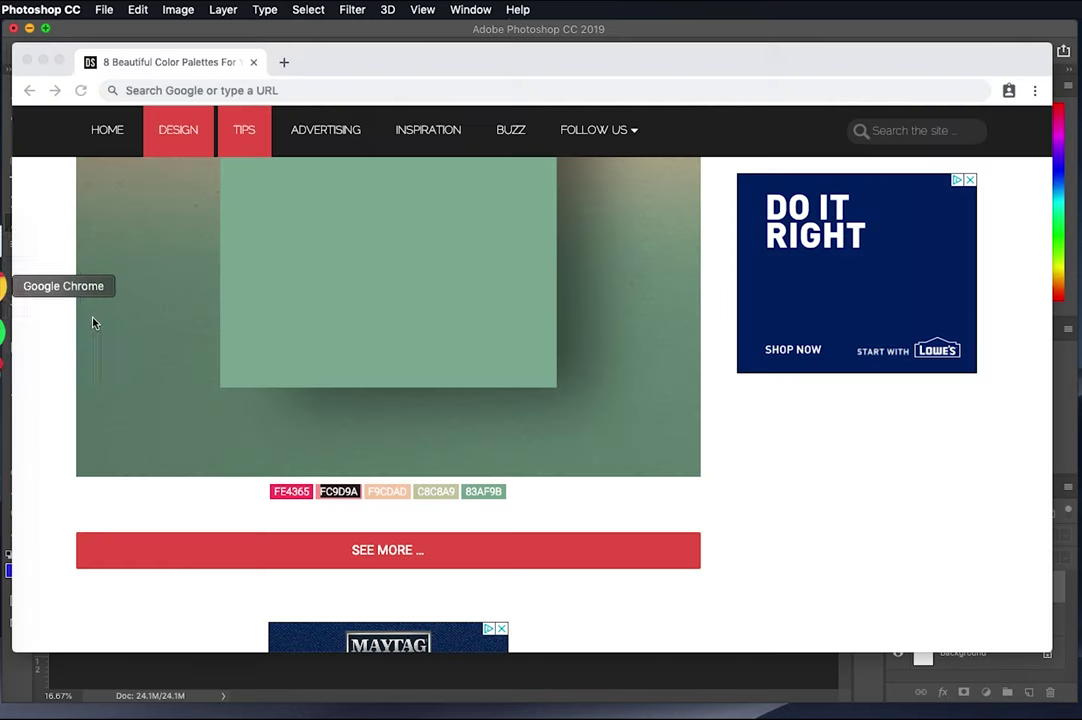
click(488, 494)
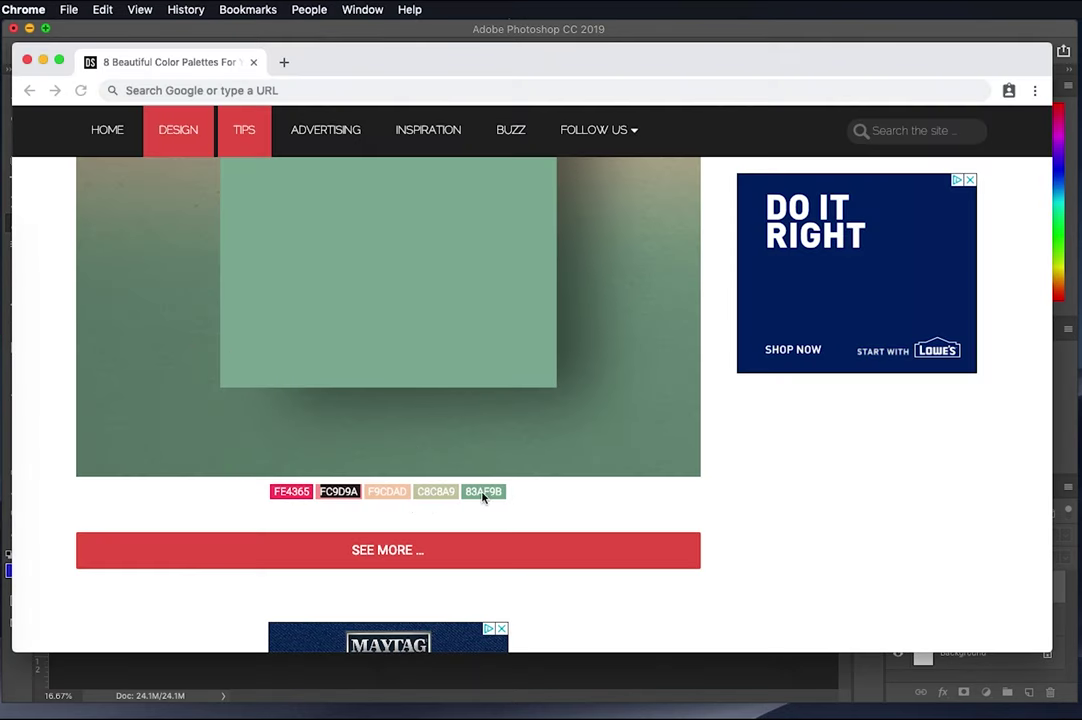
drag(504, 497, 469, 497)
key(super+c)
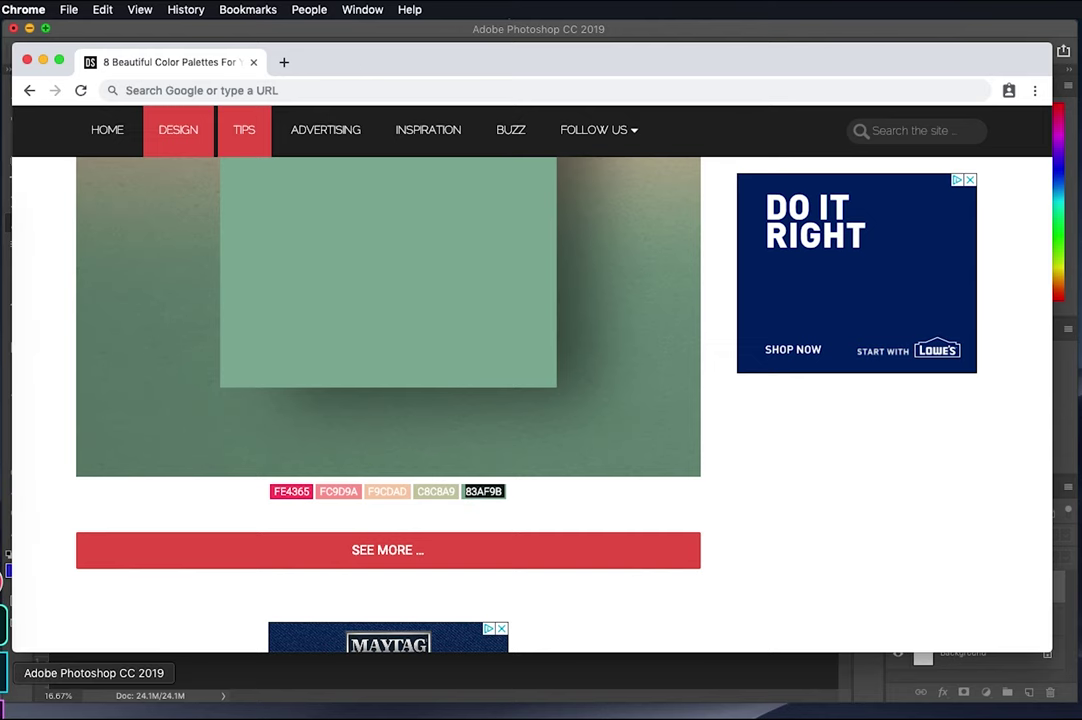
Set the right stop to green 83AF9B, replacing cc527a, and accept the gradient.
click(5, 564)
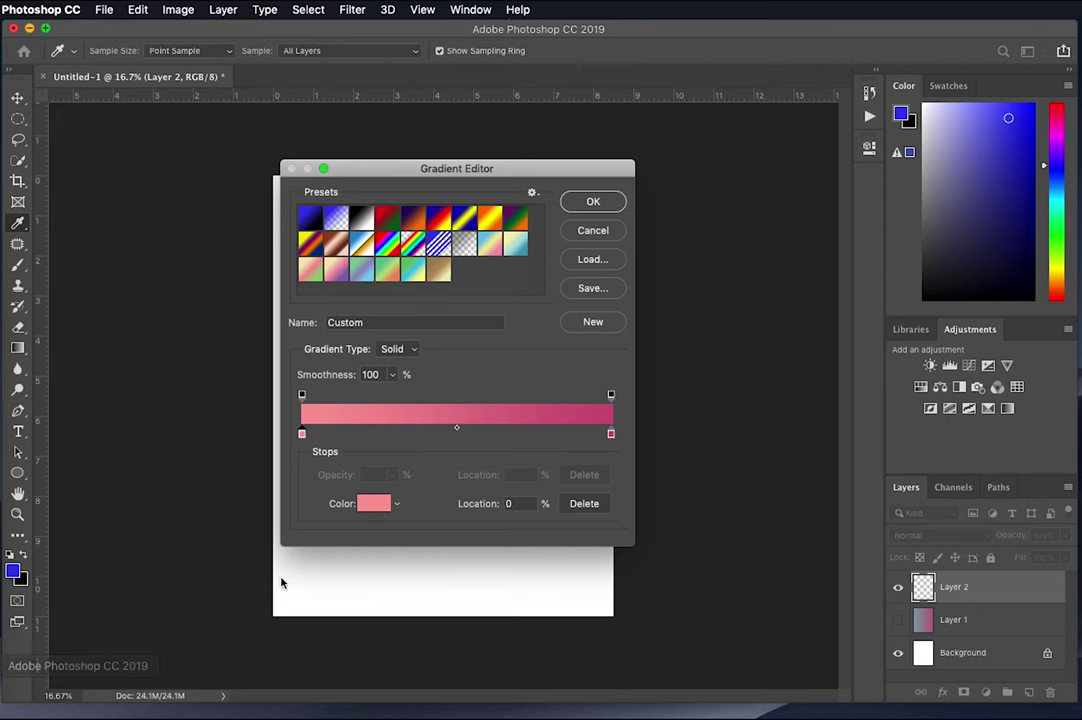
double_click(611, 437)
drag(613, 483, 575, 482)
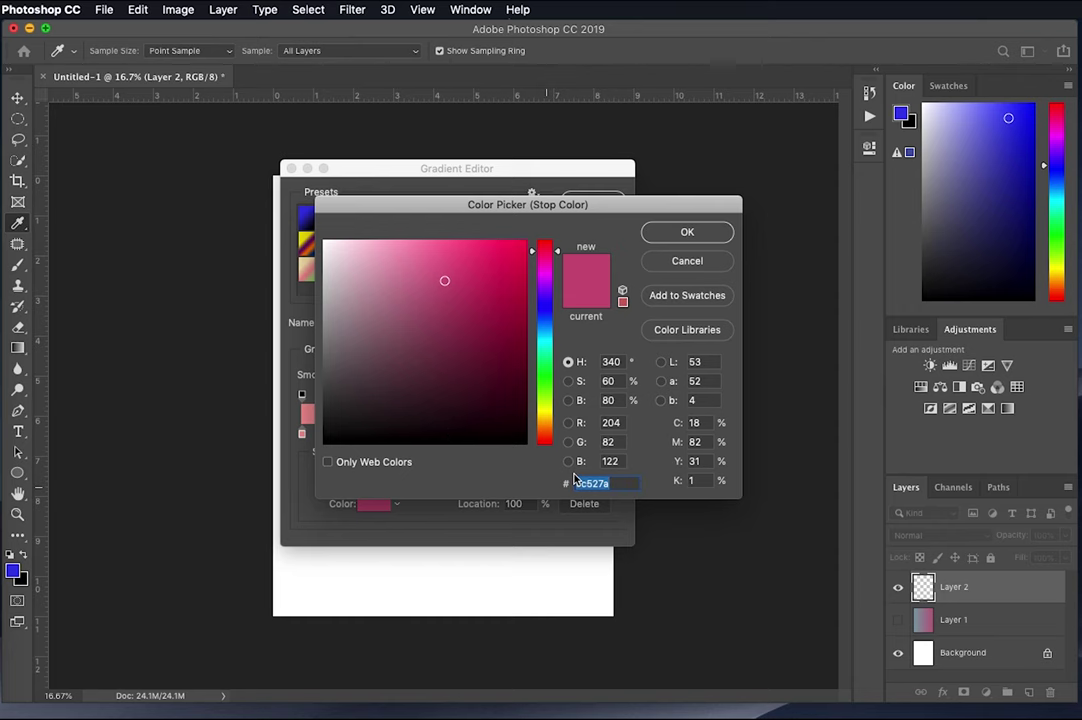
key(super+v)
click(670, 238)
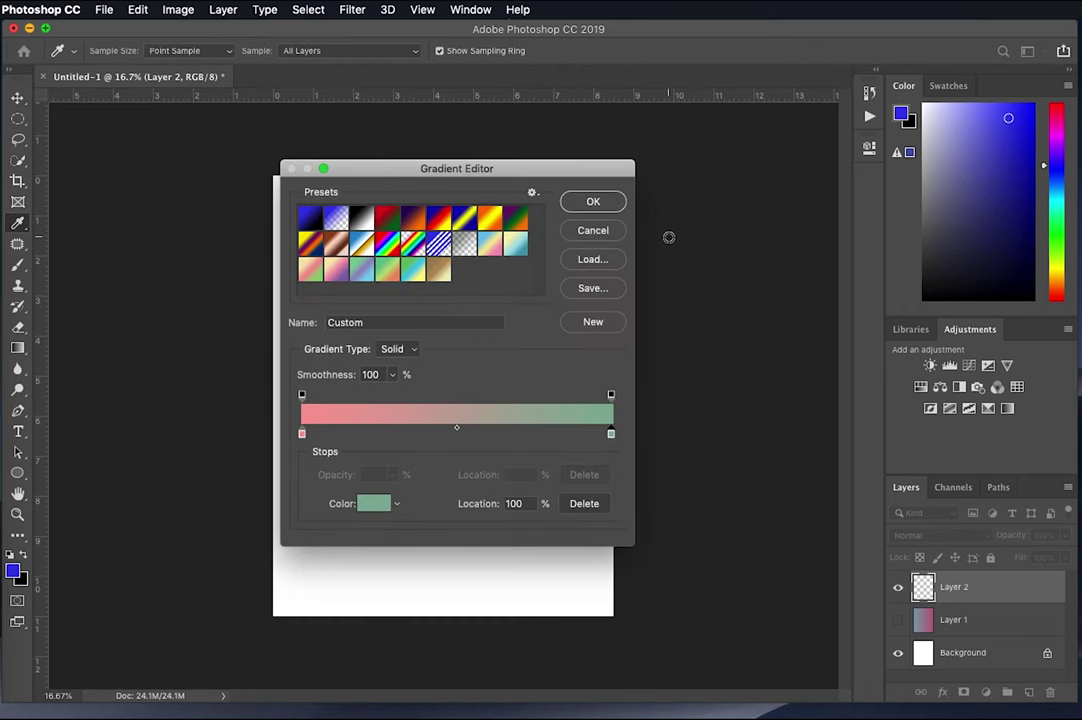
click(571, 201)
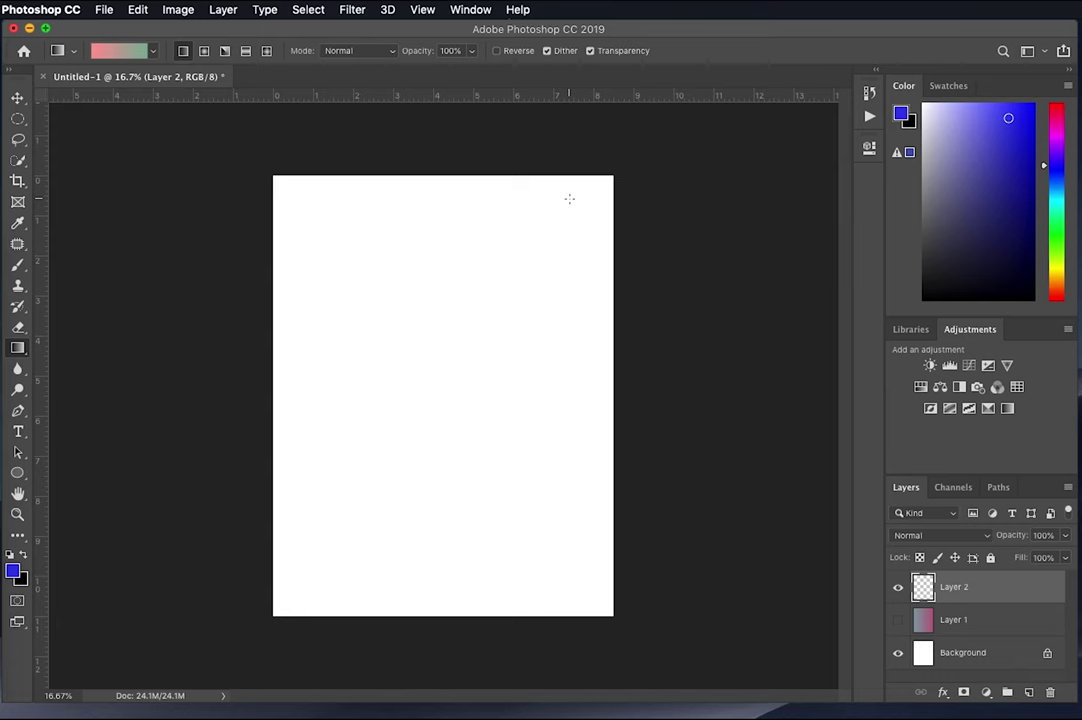
Undo the trial full-page gradient and select a large circle near the page centre.
drag(473, 268, 487, 538)
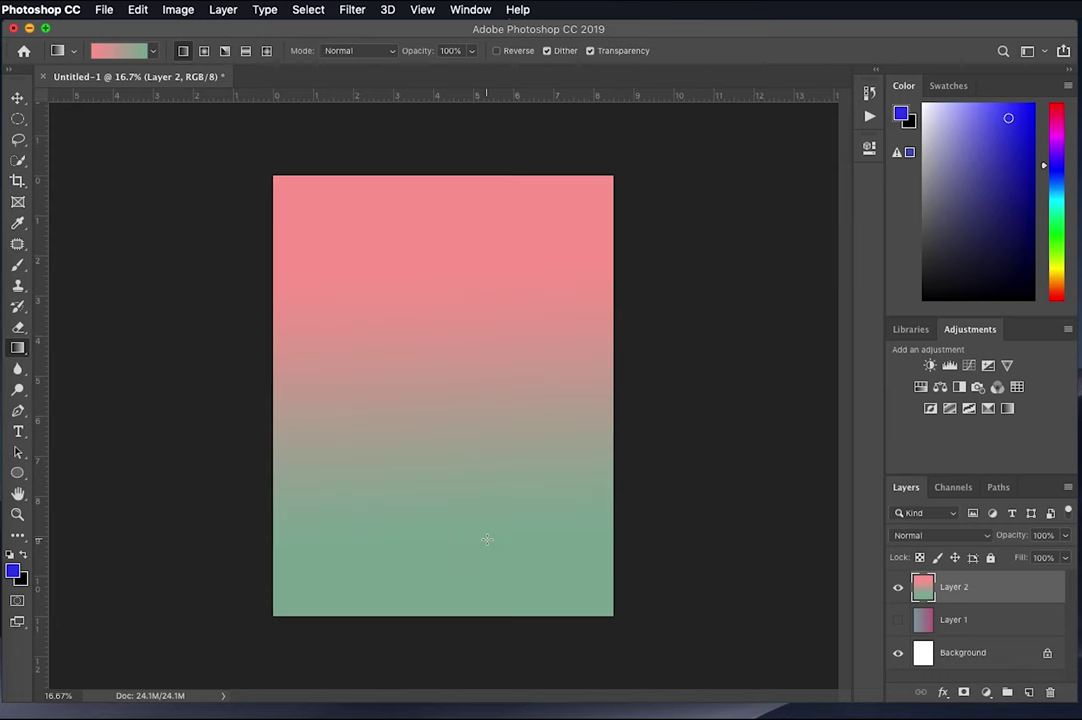
key(super+z)
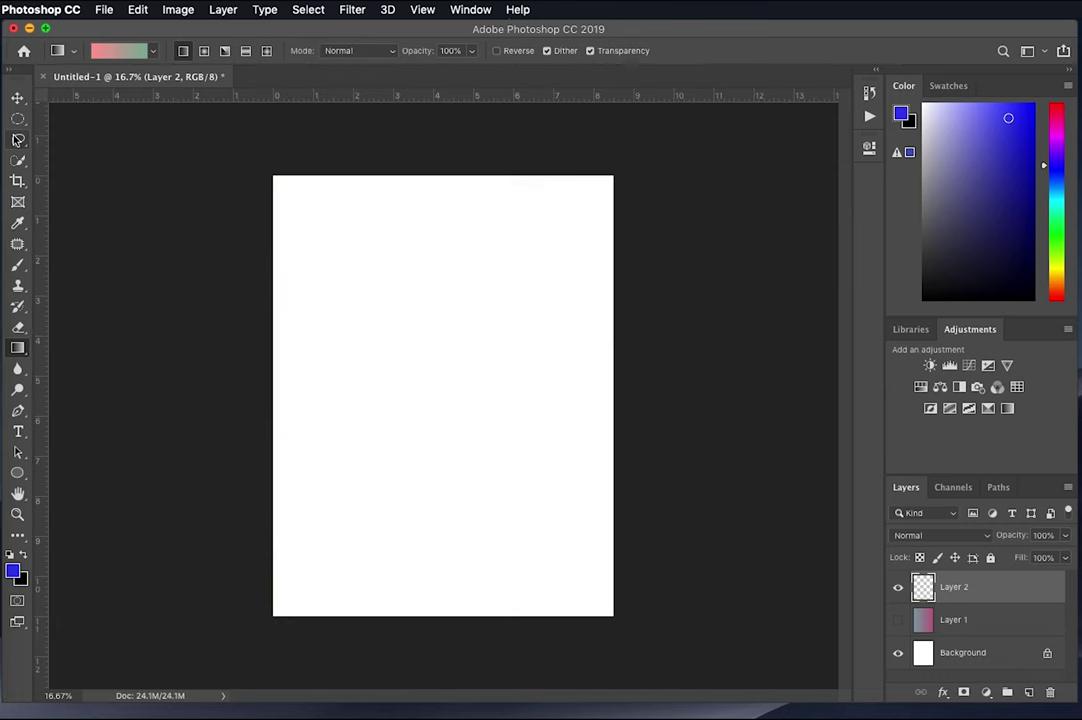
click(18, 118)
drag(355, 266, 604, 594)
drag(510, 403, 471, 407)
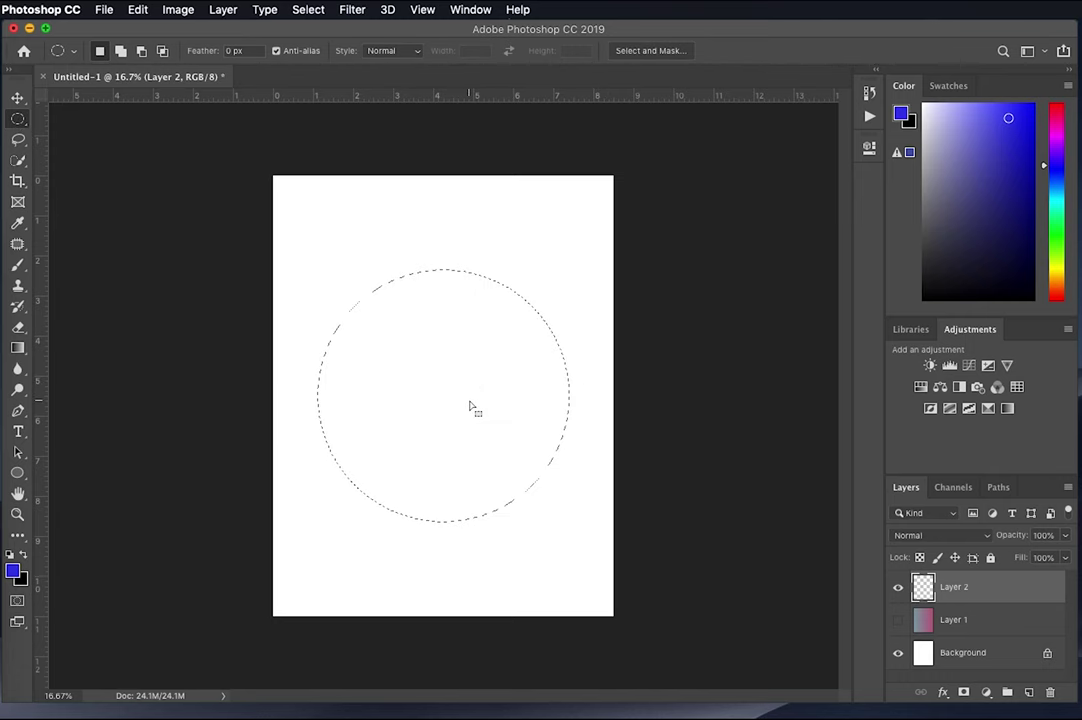
Fill the circle with the gradient, pink at the bottom to green at the top.
click(18, 348)
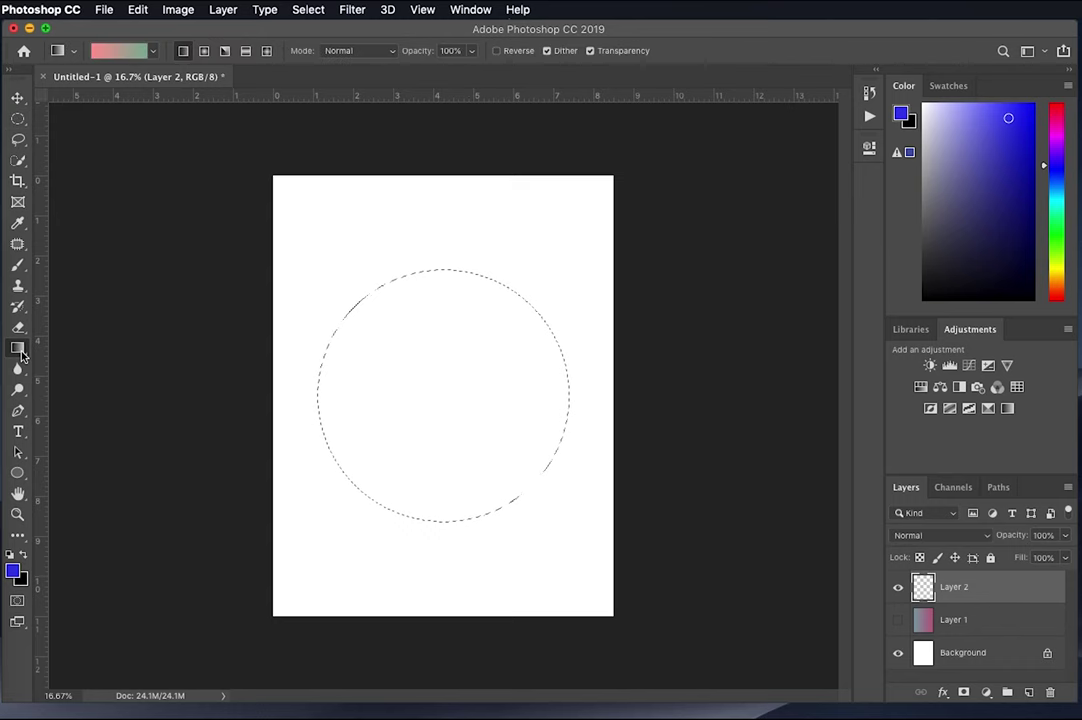
drag(454, 471, 473, 288)
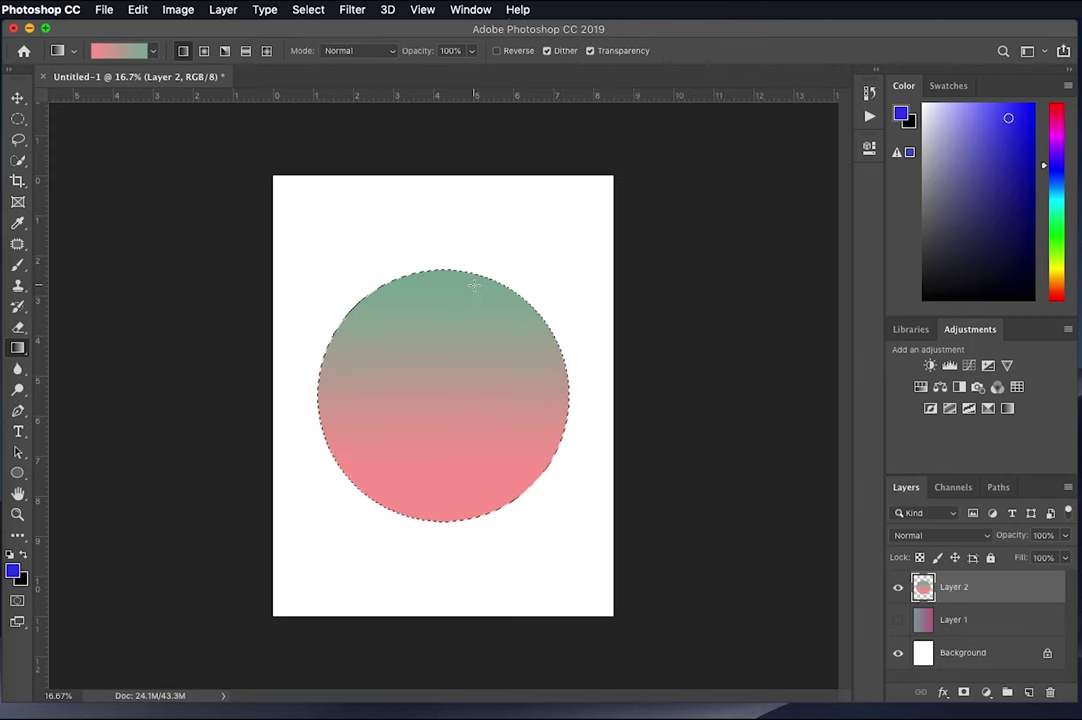
click(935, 622)
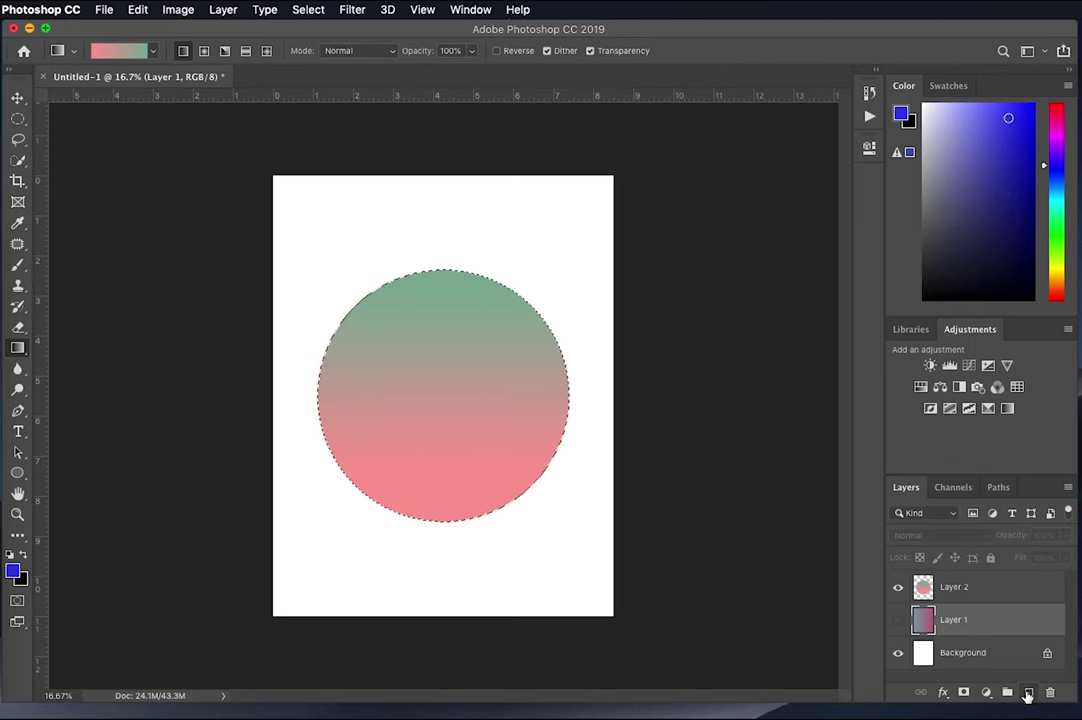
Add a new Layer 3, deselect the circle, and sweep a horizontal pink-to-green gradient across the page.
click(1027, 692)
key(ctrl+d)
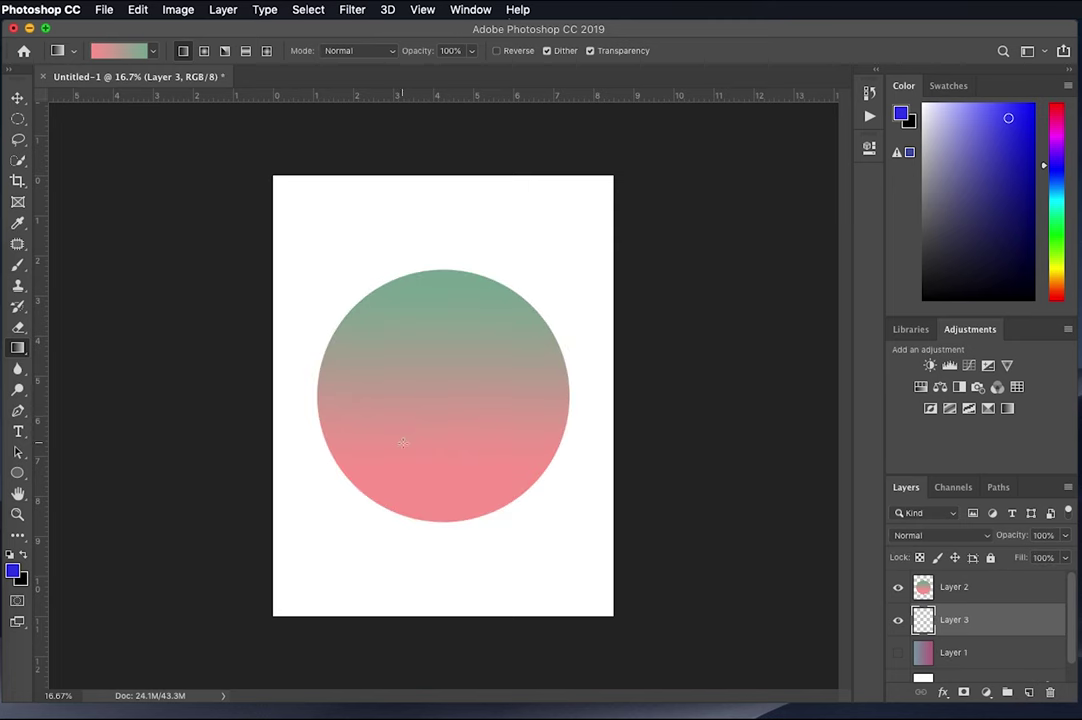
drag(305, 393, 587, 390)
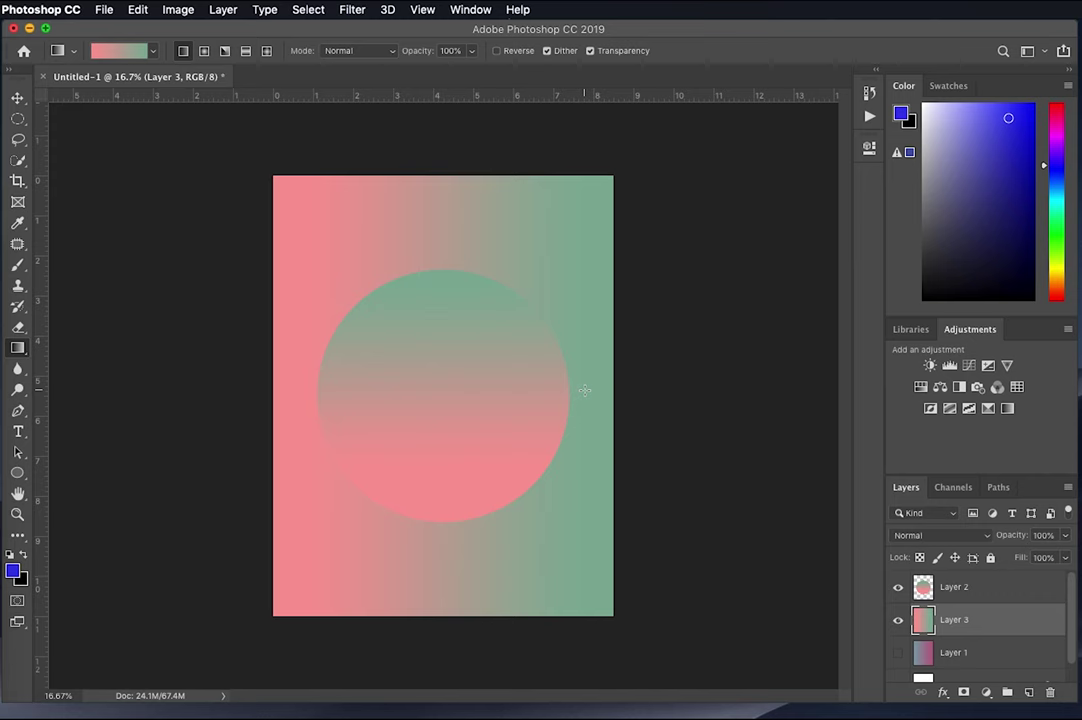
click(916, 592)
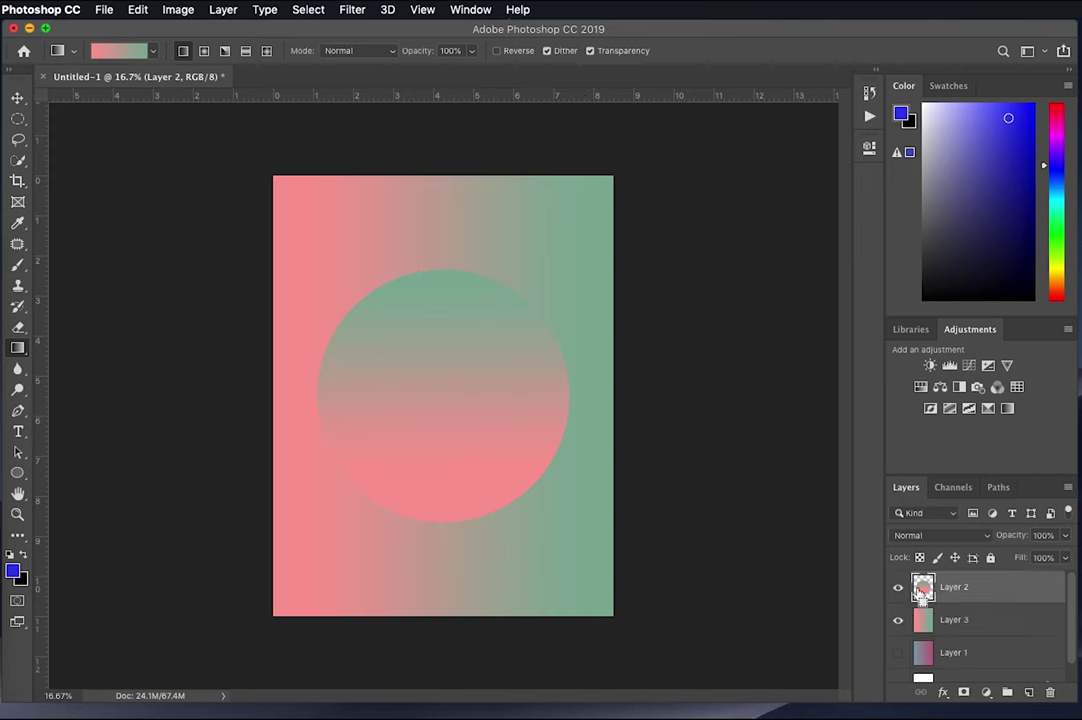
Reload Layer 2's circle selection, refill it with a pink-centred radial gradient, and deselect.
super+click(921, 591)
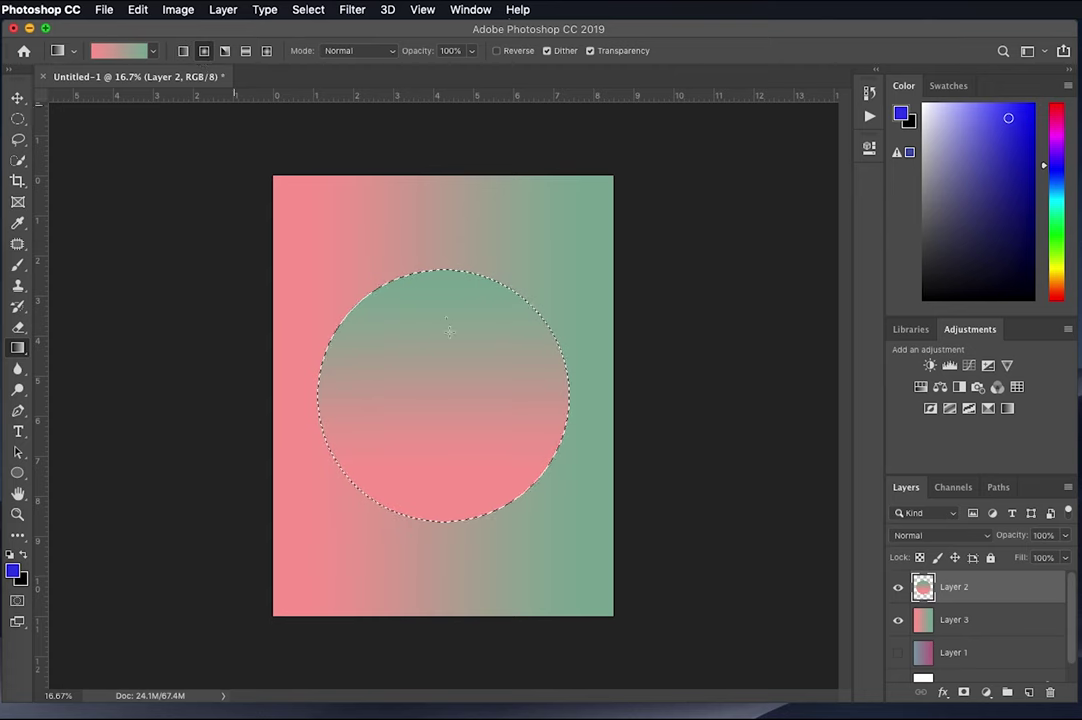
drag(435, 397, 357, 488)
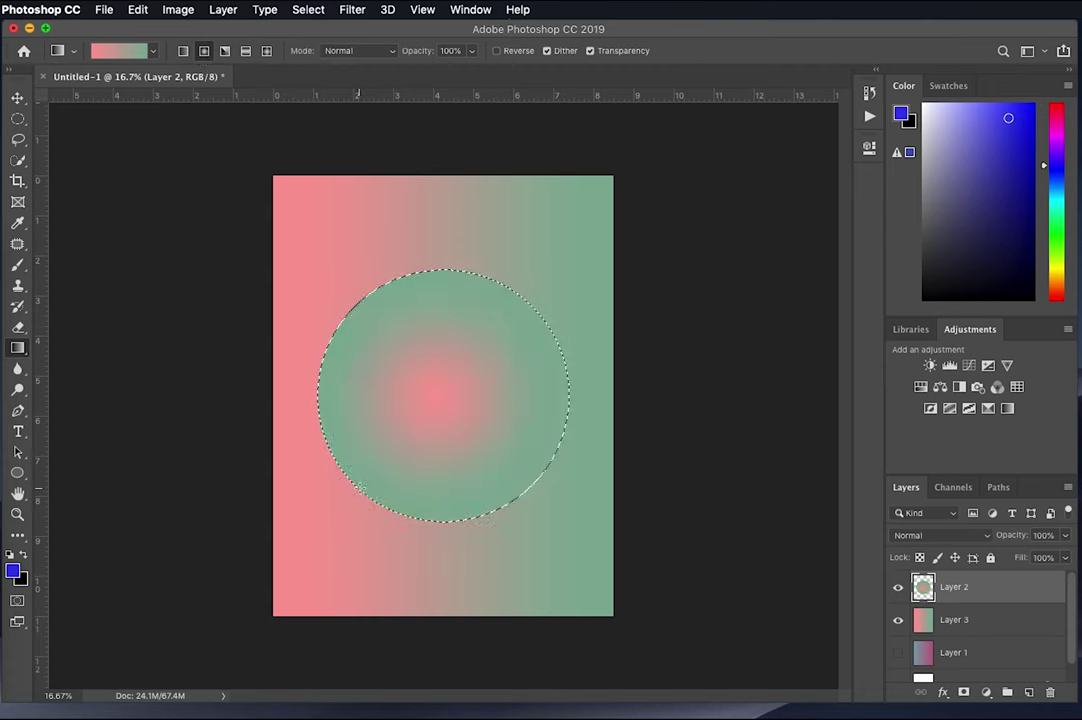
drag(432, 403, 186, 650)
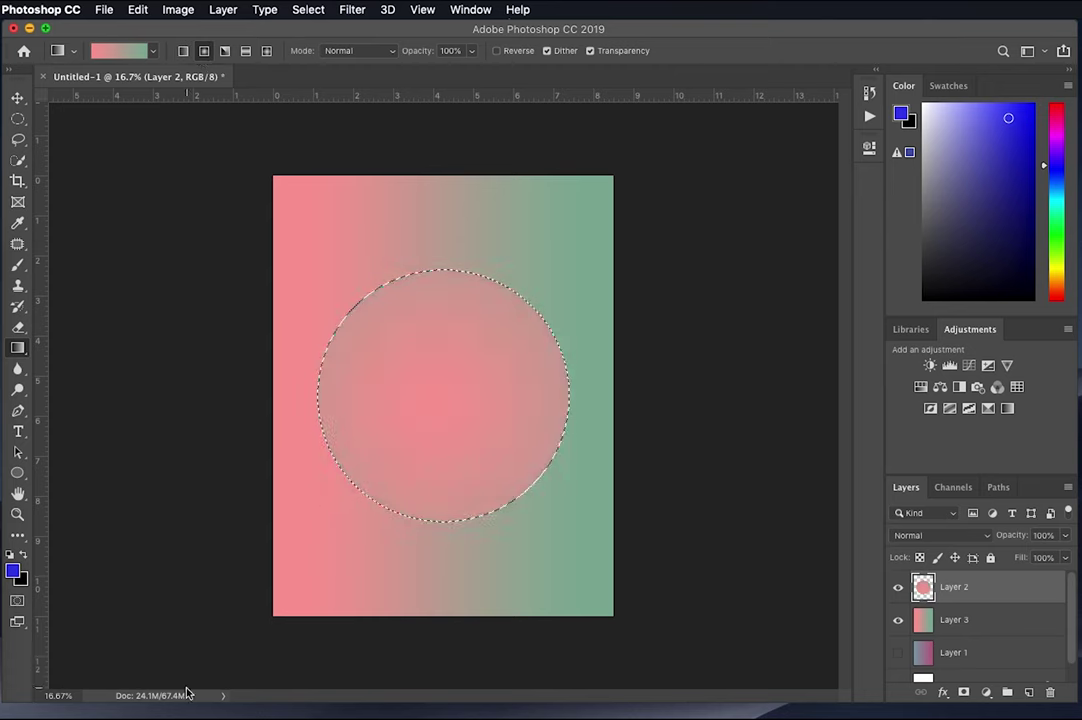
key(super+d)
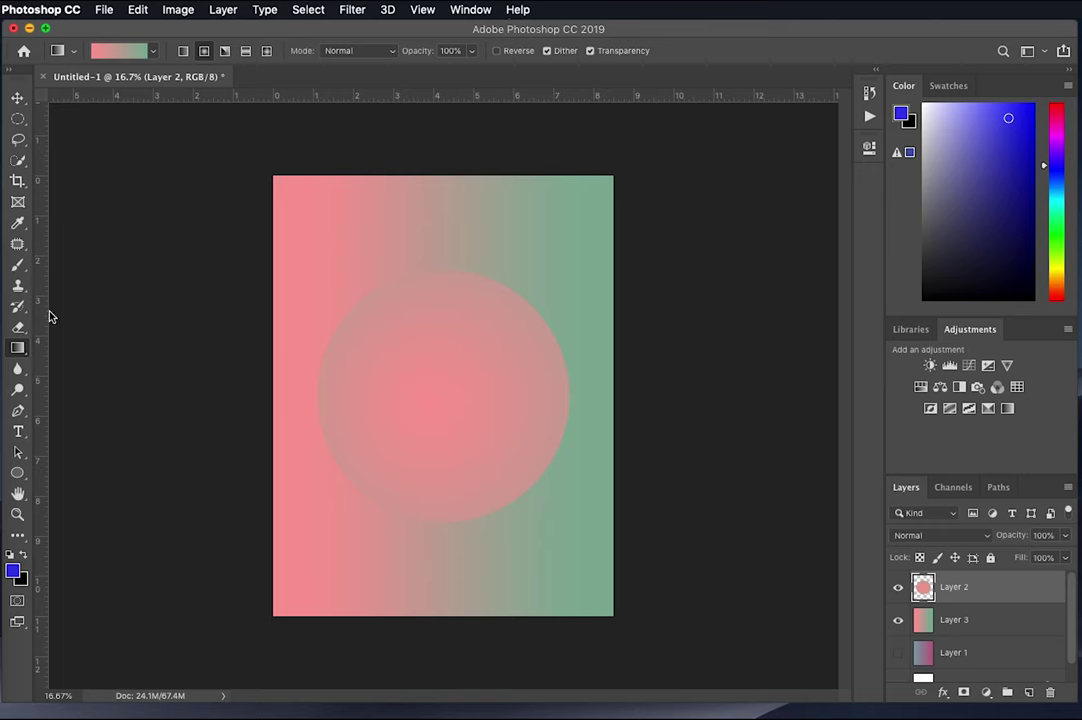
click(120, 55)
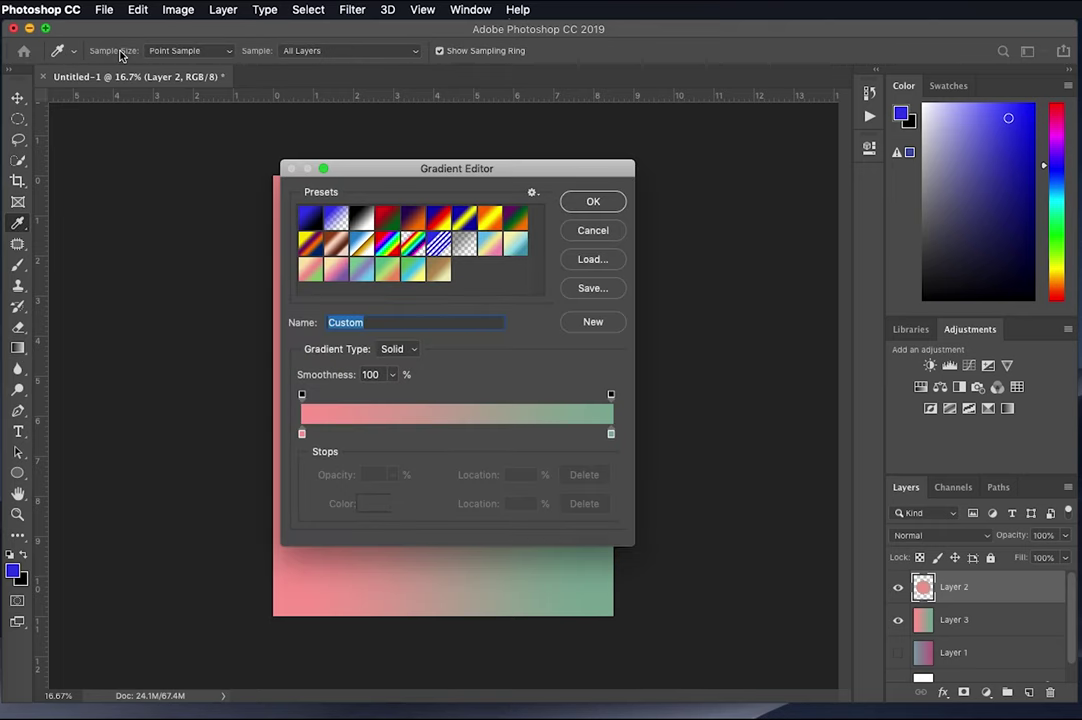
Move the Gradient Editor aside and open the Color Picker for the pink fc9d9a left stop.
drag(458, 162, 572, 155)
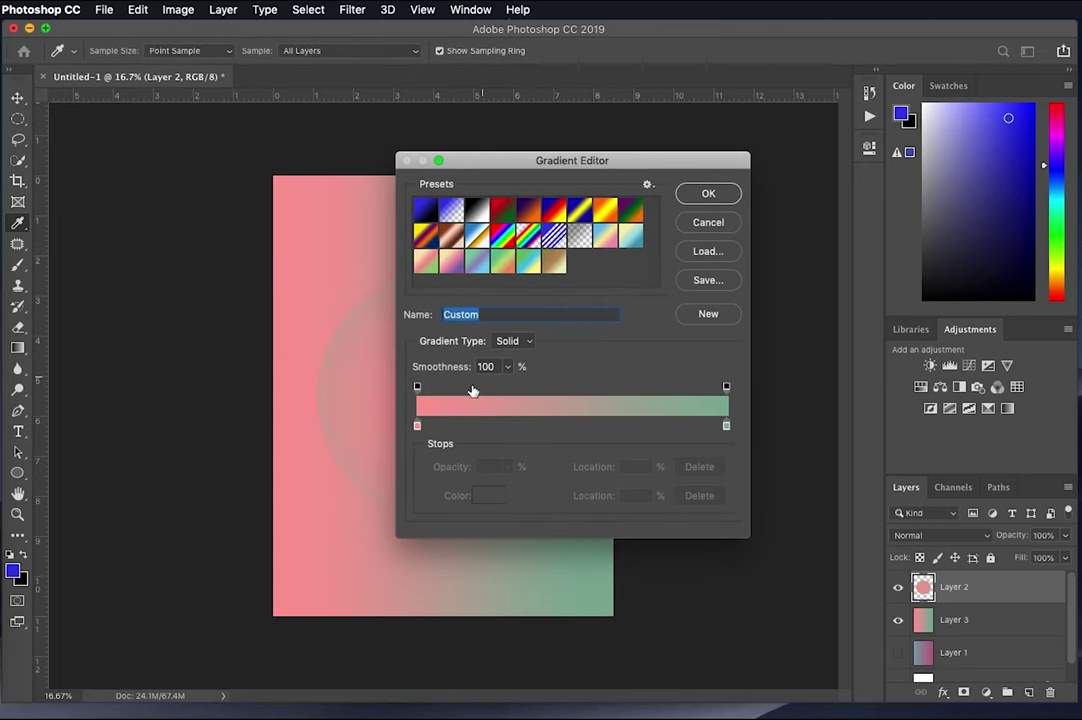
double_click(417, 426)
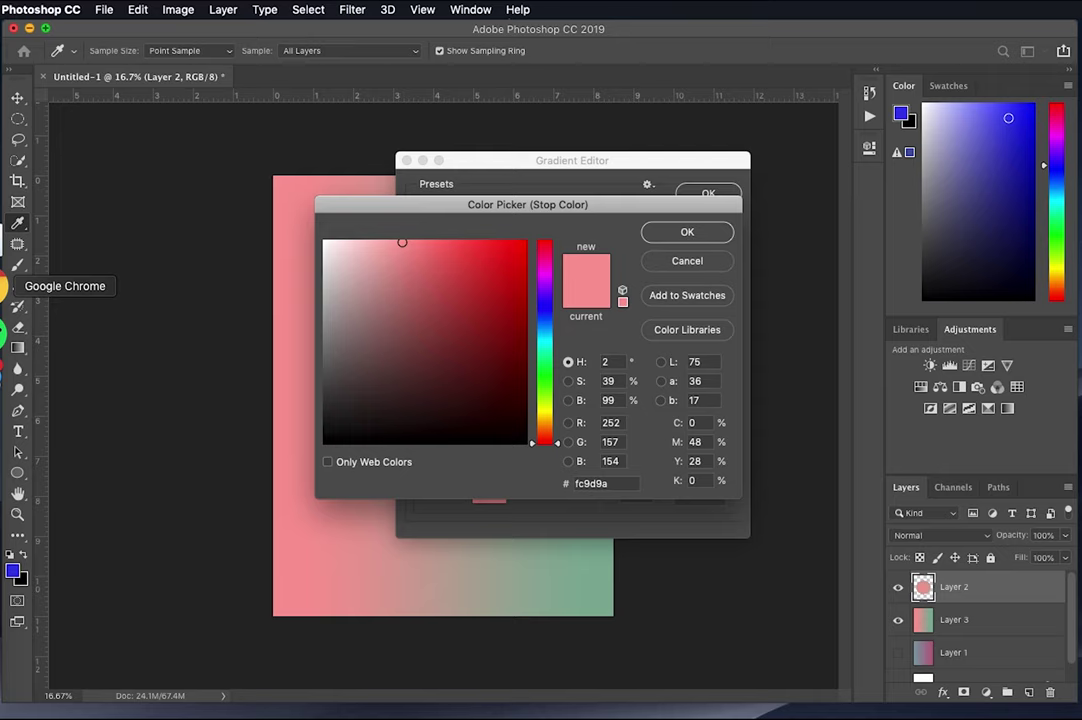
click(15, 290)
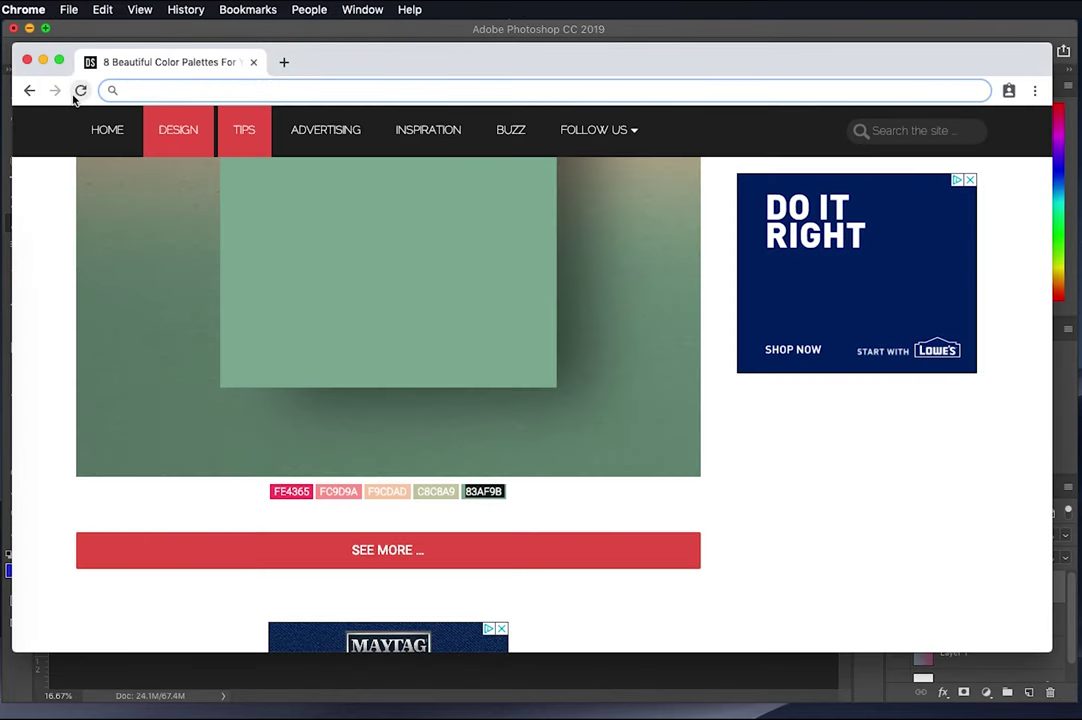
Load color.adobe.com in Chrome and browse its colour themes.
text(cOLOR.ADOBE.COM)
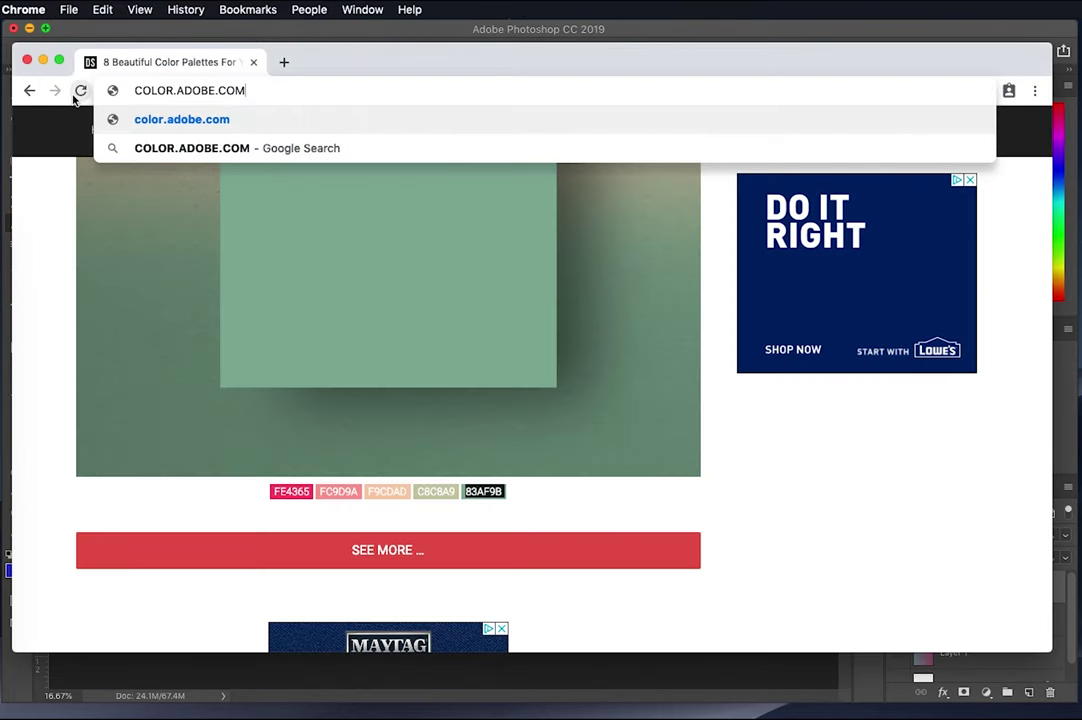
key(Return)
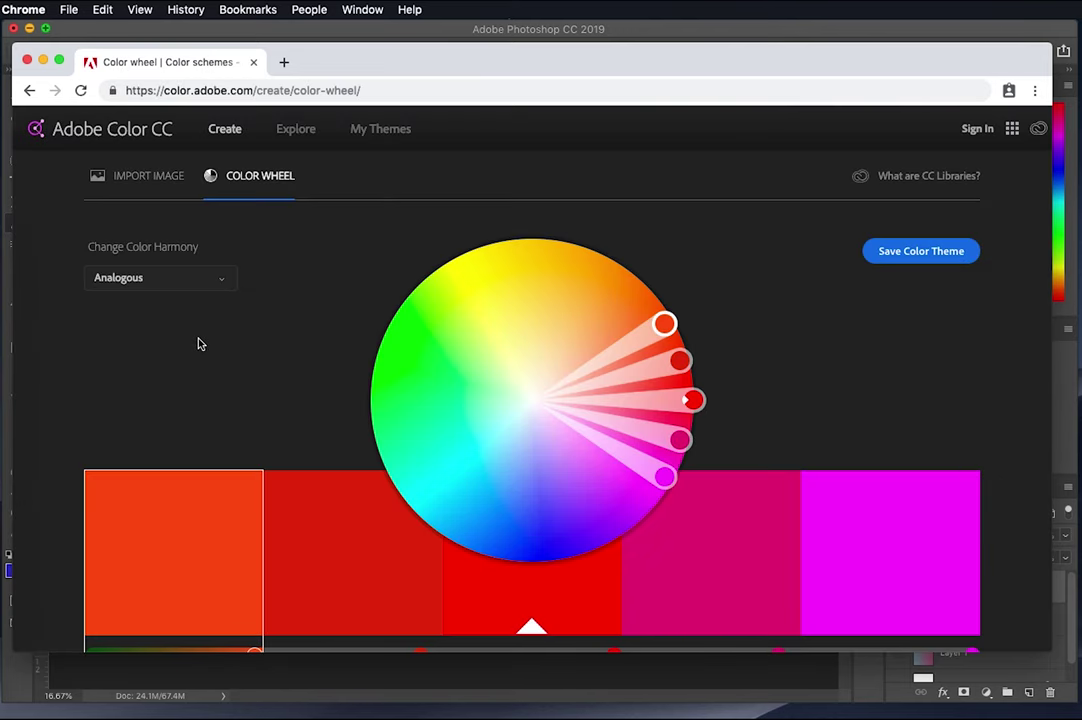
scroll(198, 344, down, 3)
scroll(200, 343, up, 3)
click(296, 130)
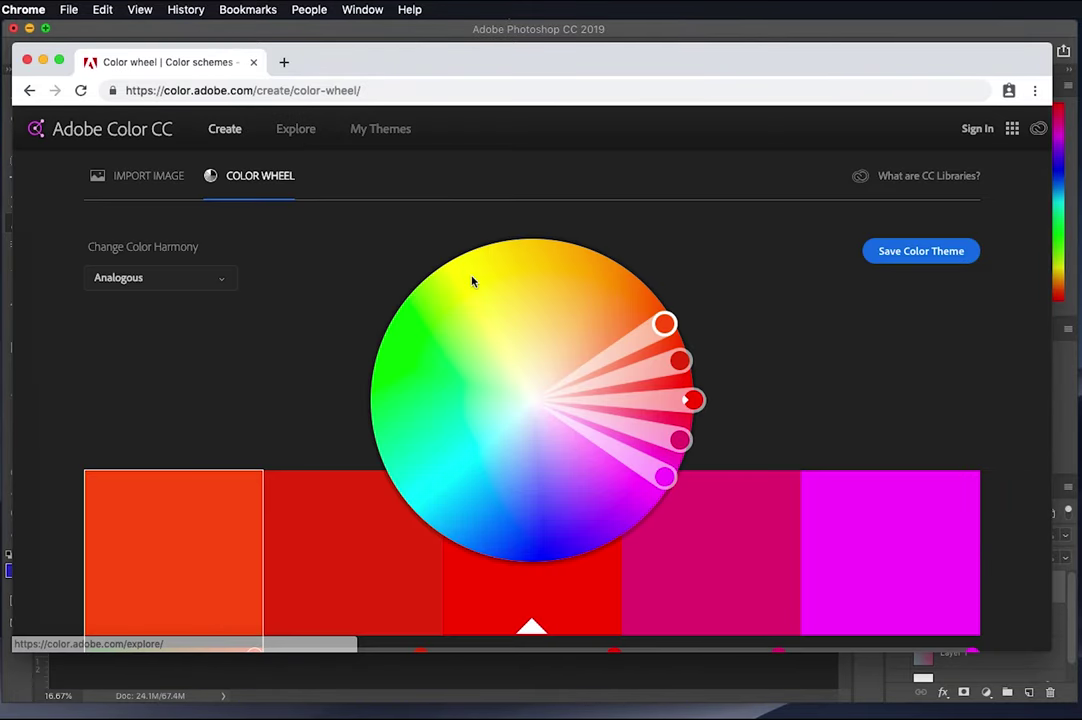
scroll(473, 283, down, 5)
scroll(472, 283, up, 5)
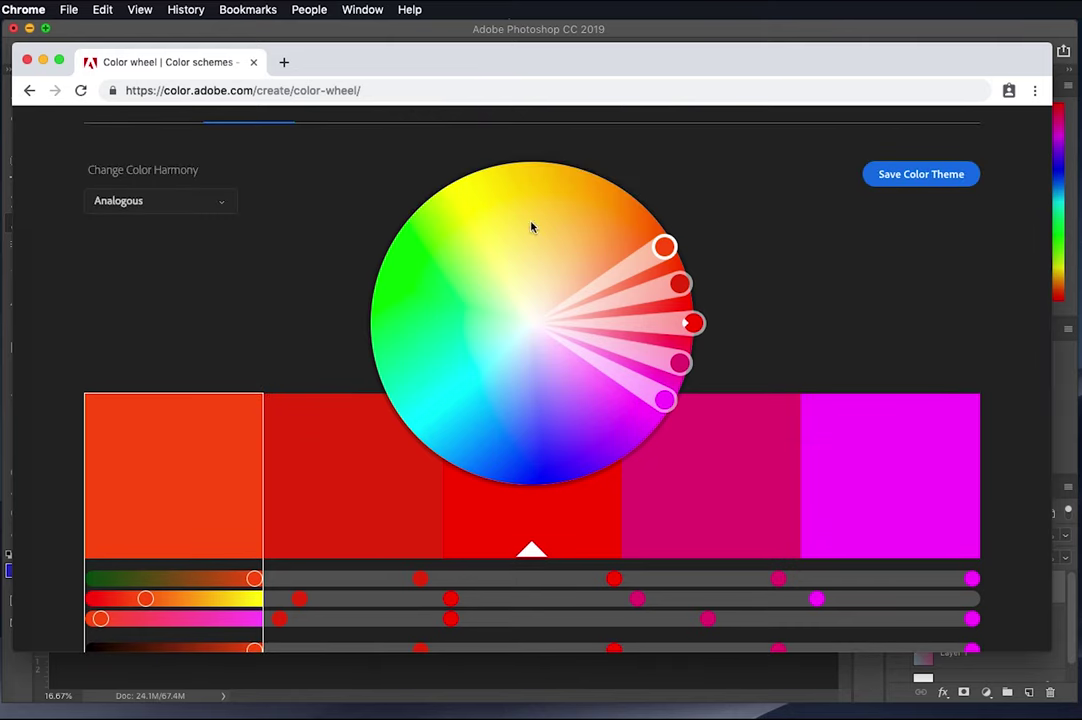
Spread the Analogous harmony so the swatches run yellow, orange, red, violet and blue.
drag(617, 199, 514, 258)
scroll(430, 568, up, 1)
scroll(425, 568, down, 4)
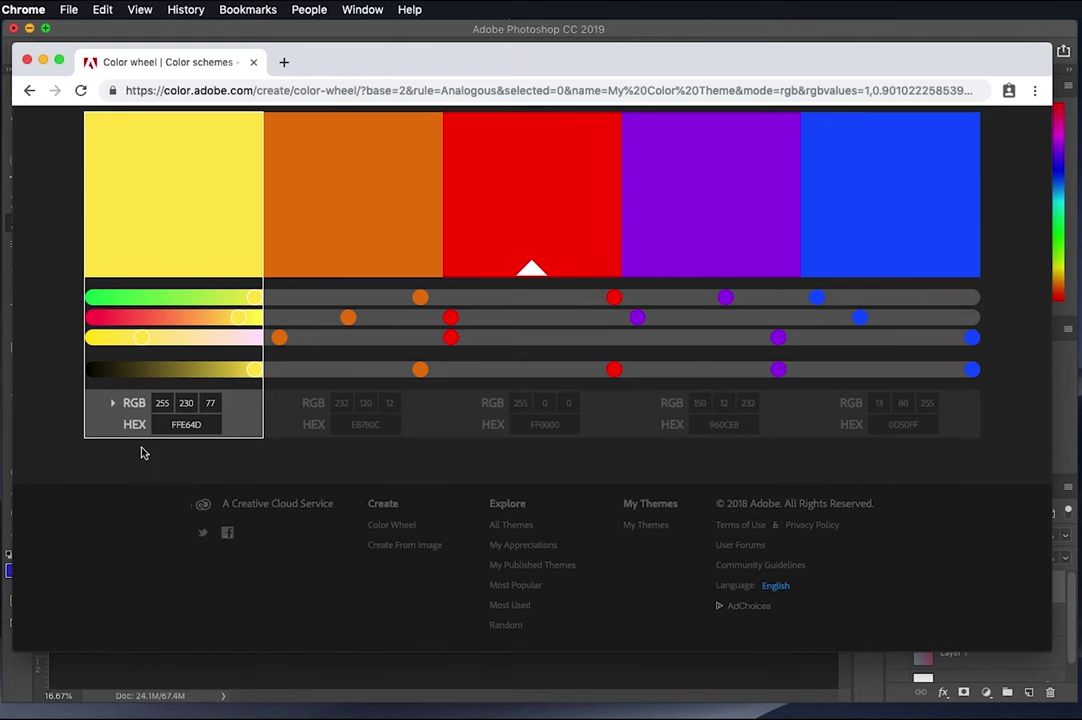
click(6, 666)
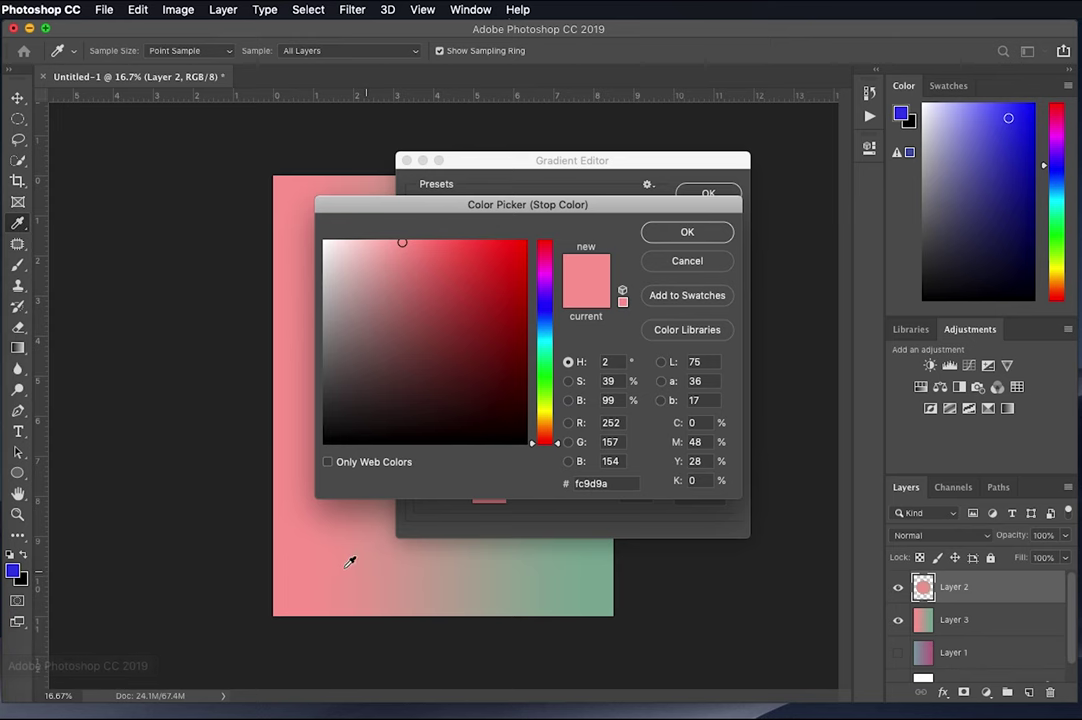
Discard the stop edit, undo the radial fill on the circle, deselect, and start Save As.
click(690, 233)
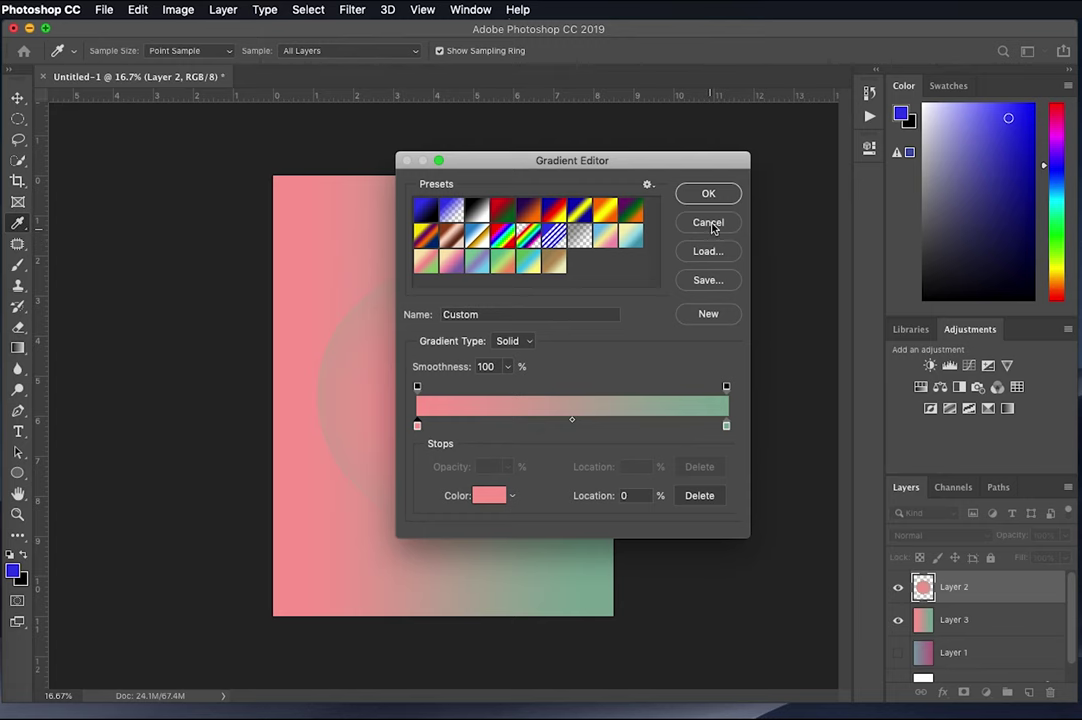
click(712, 222)
key(super+z)
key(super+z)
key(super+z)
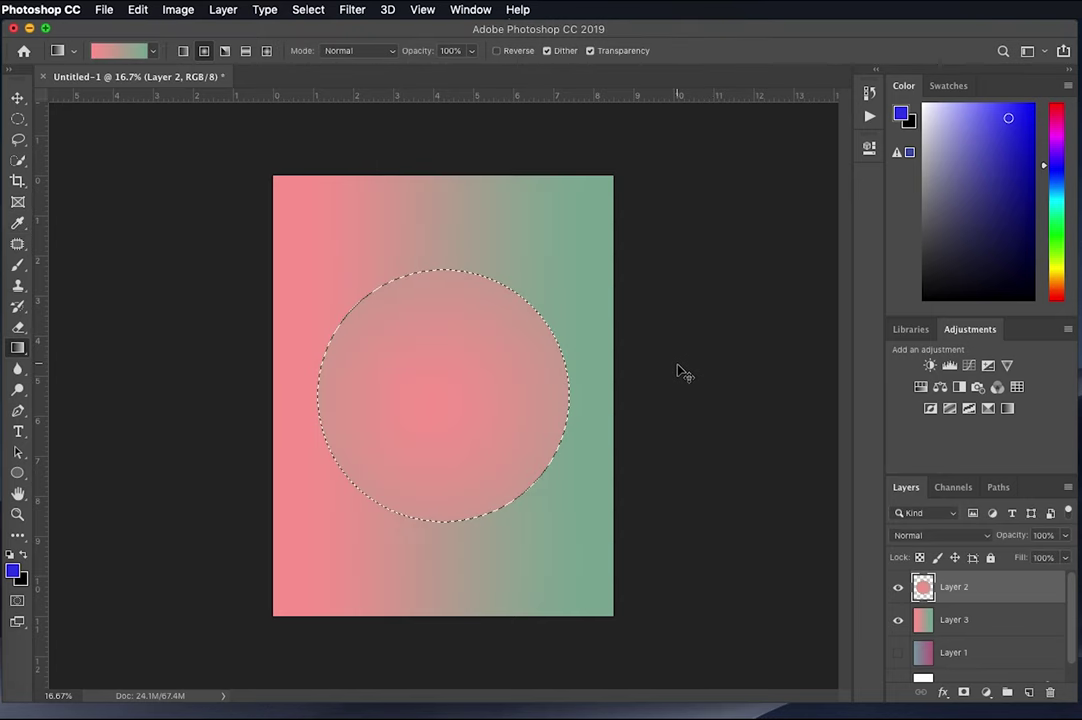
key(super+d)
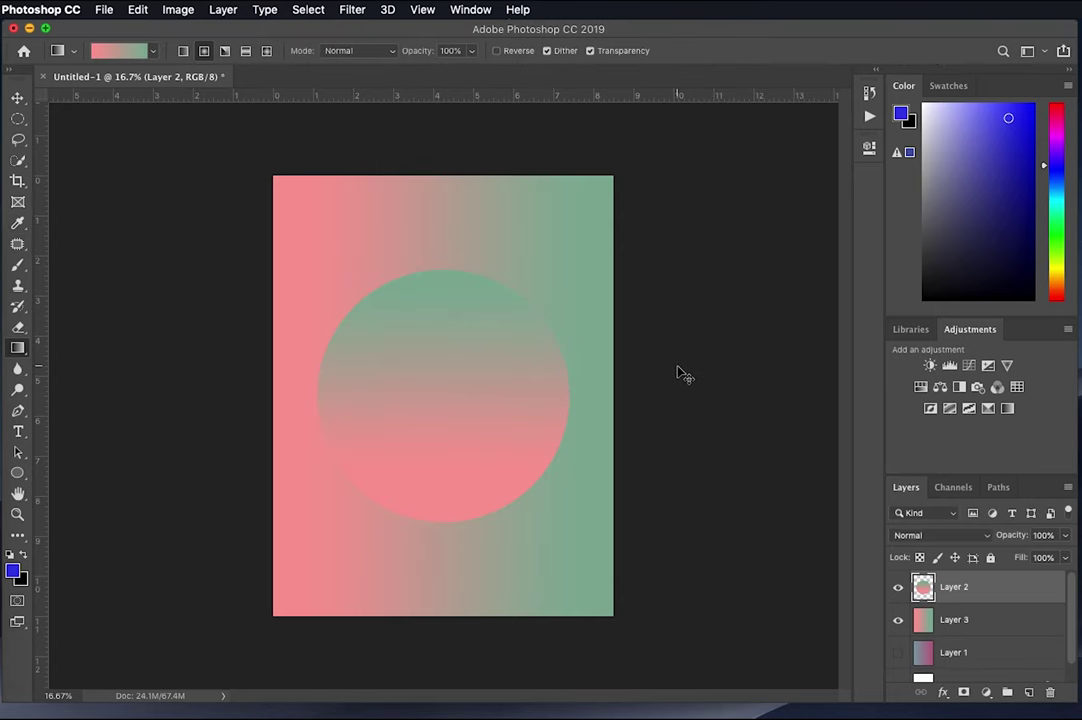
key(super+s)
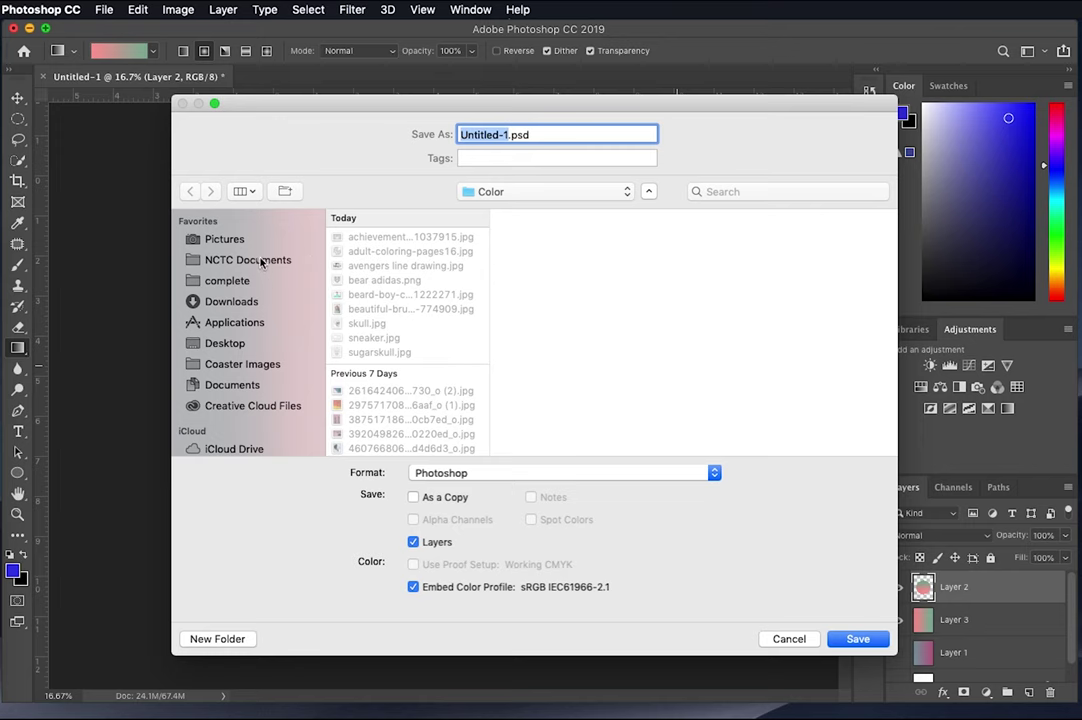
Save the design as a maximum-quality JPEG 'colorful design' in NCTC Documents > Color.
click(262, 261)
click(372, 240)
click(477, 474)
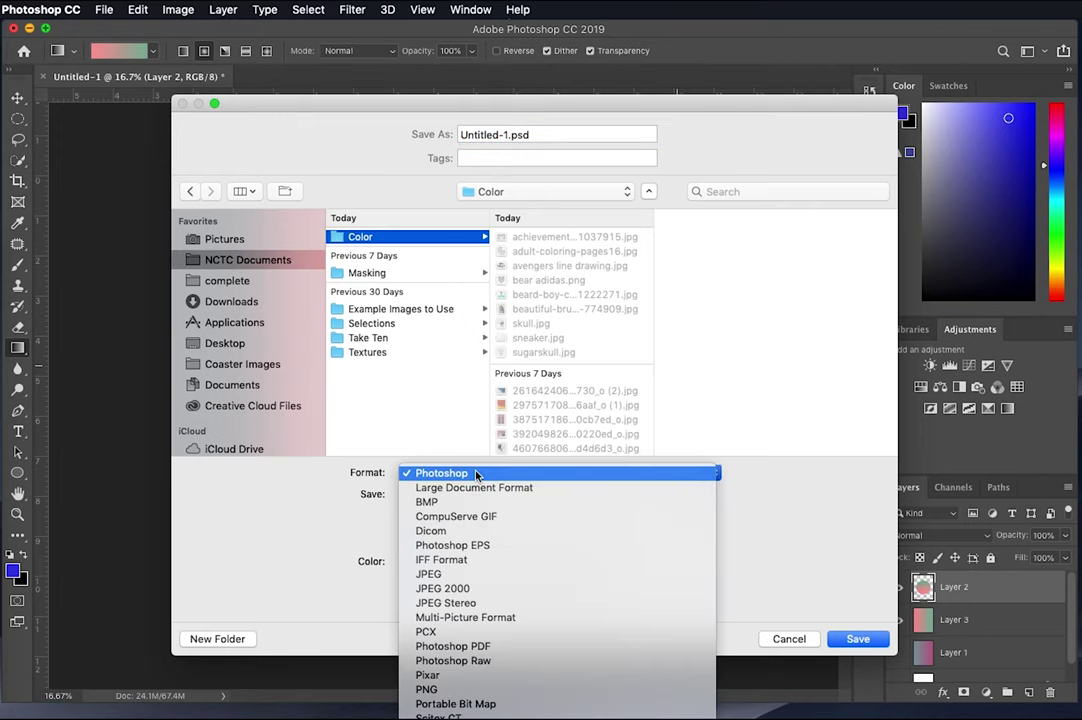
click(490, 574)
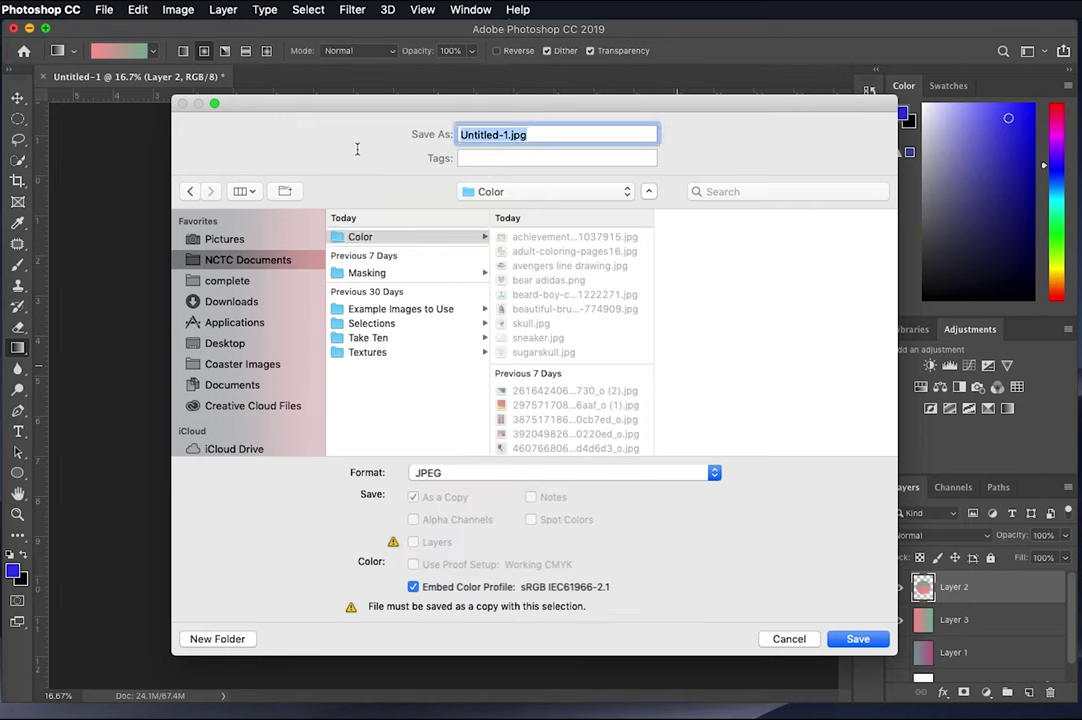
text(colorful design)
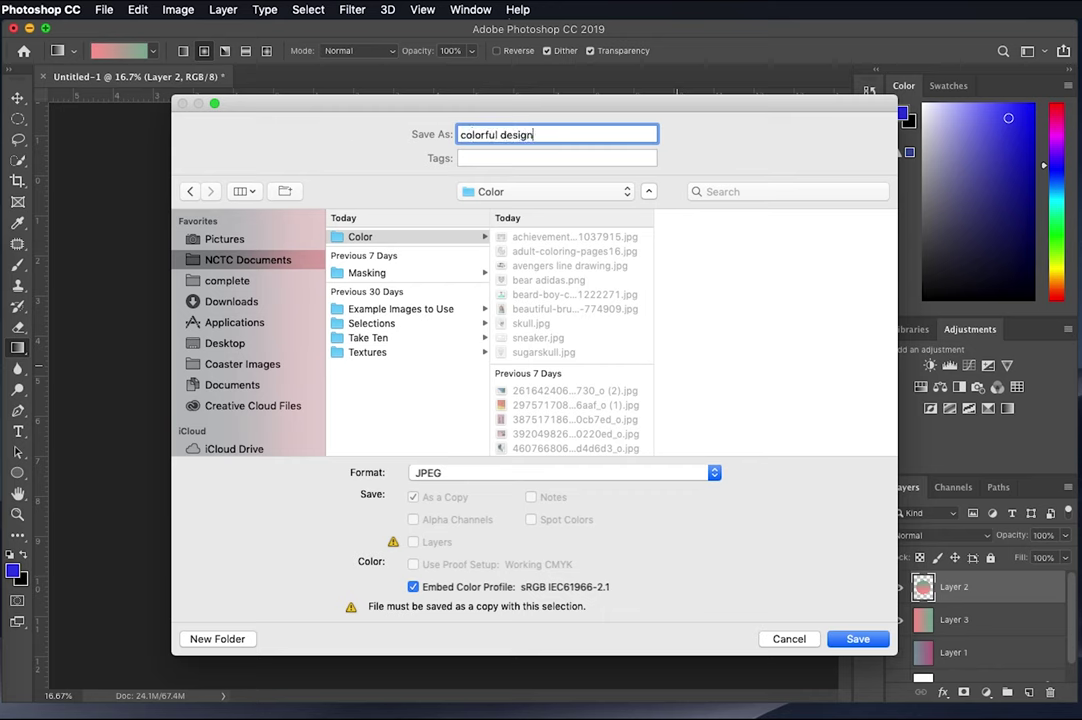
click(858, 639)
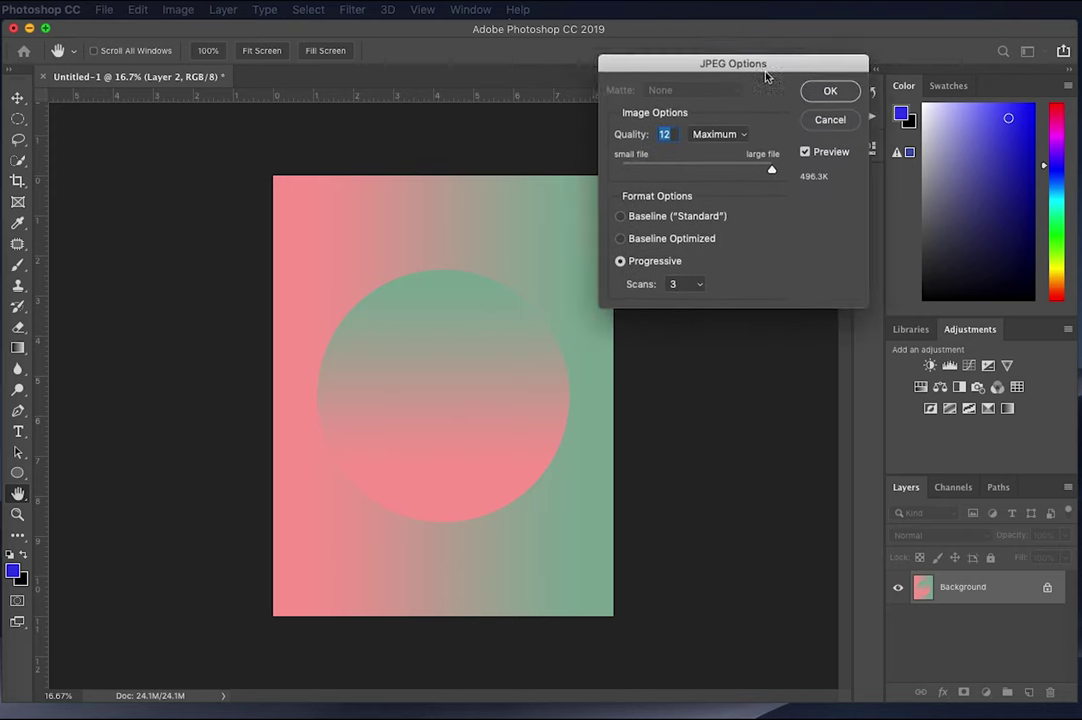
click(785, 138)
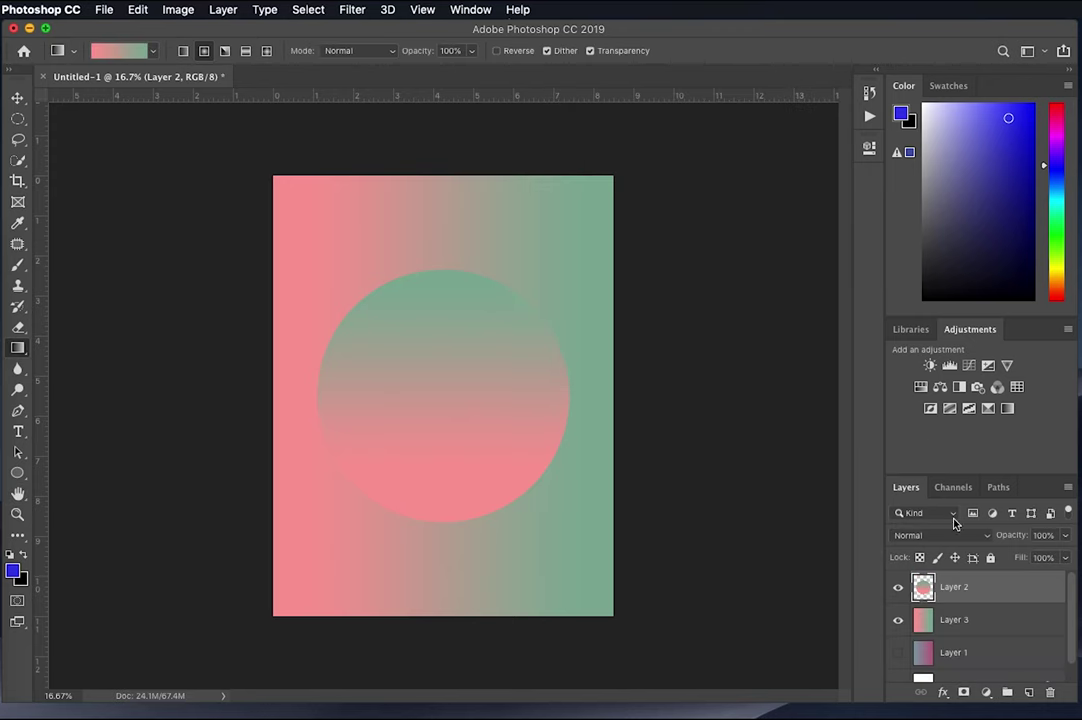
click(939, 386)
Set the Hue/Saturation layer to Hue +15 and Saturation +14, then browse for another image.
drag(756, 289, 747, 262)
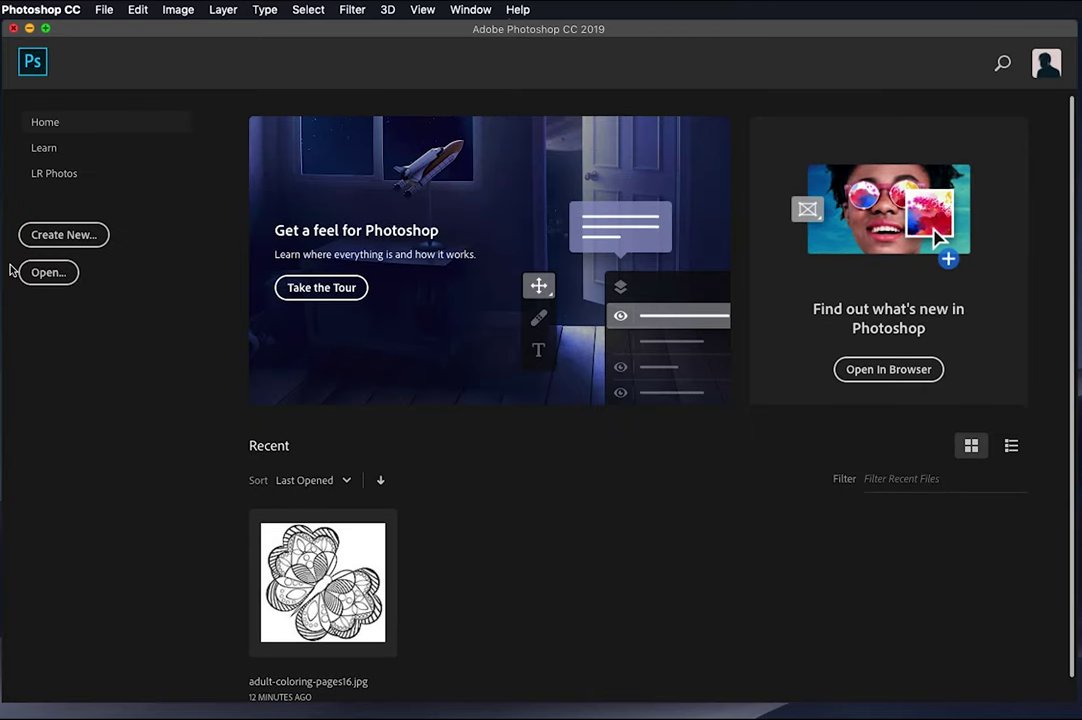
click(30, 270)
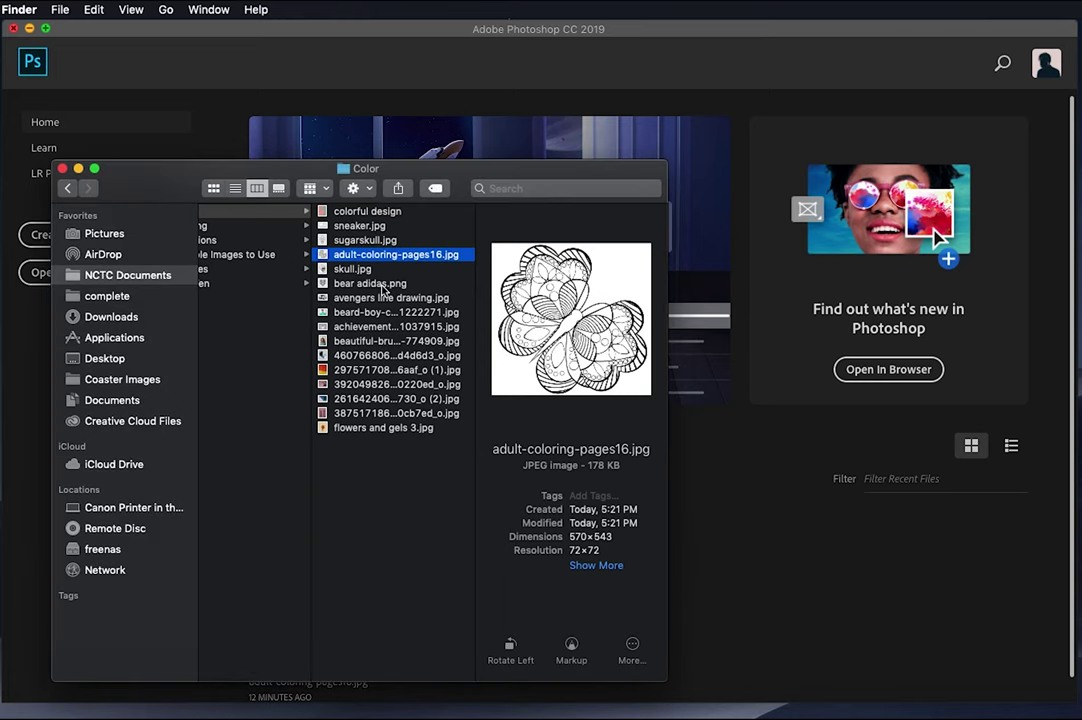
Select sneaker.jpg in Finder's Color folder and drag it into Photoshop to open it.
click(381, 284)
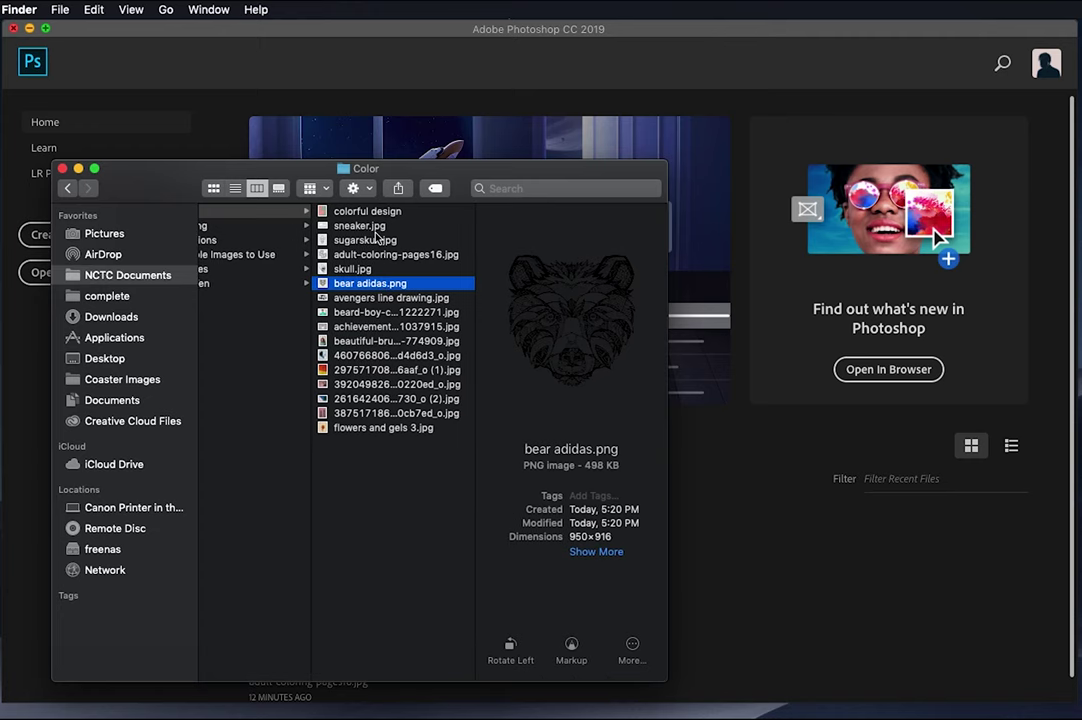
click(390, 240)
click(393, 227)
drag(393, 228, 509, 125)
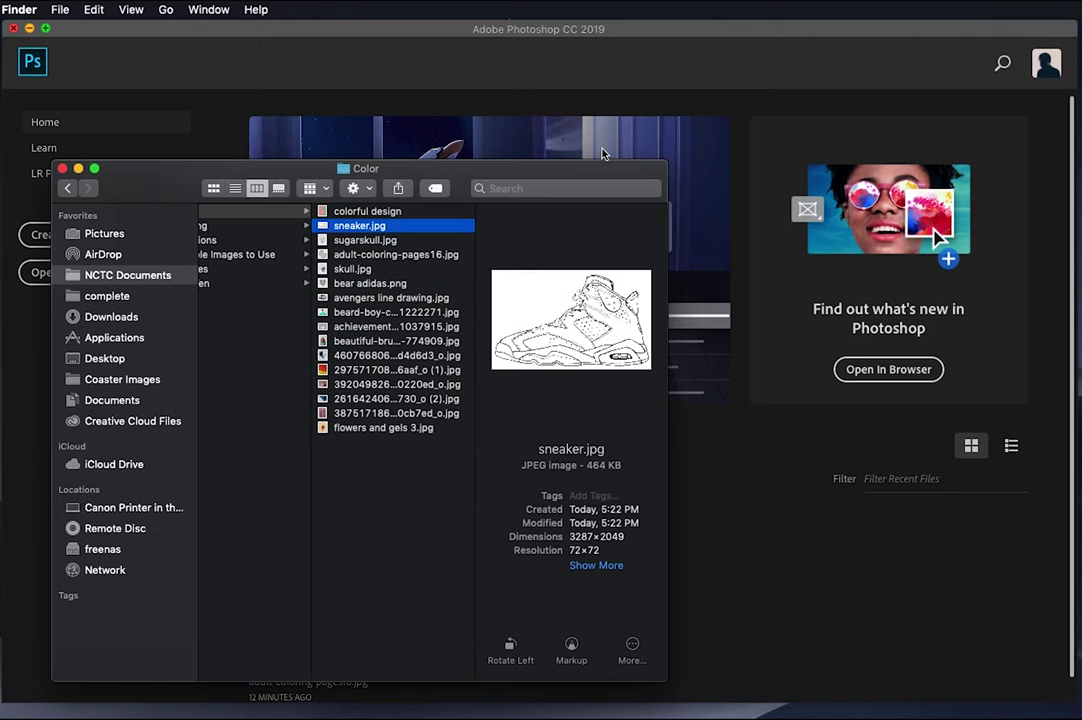
click(690, 150)
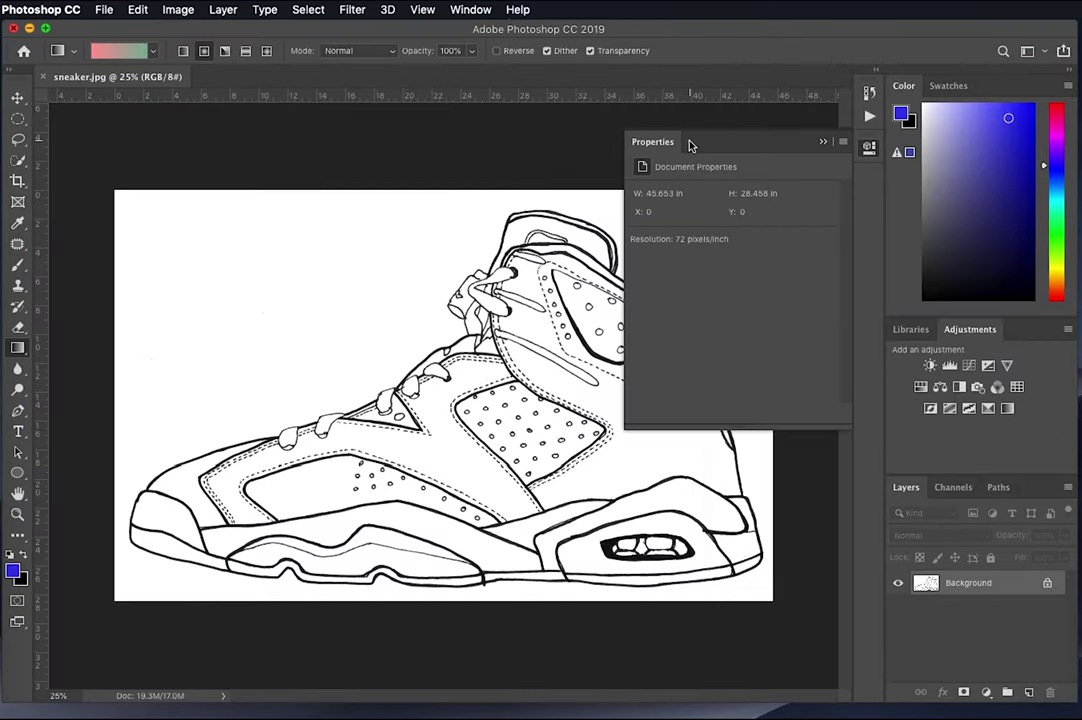
Close the Properties panel, add an empty Layer 1 and pick the Brush tool.
click(823, 143)
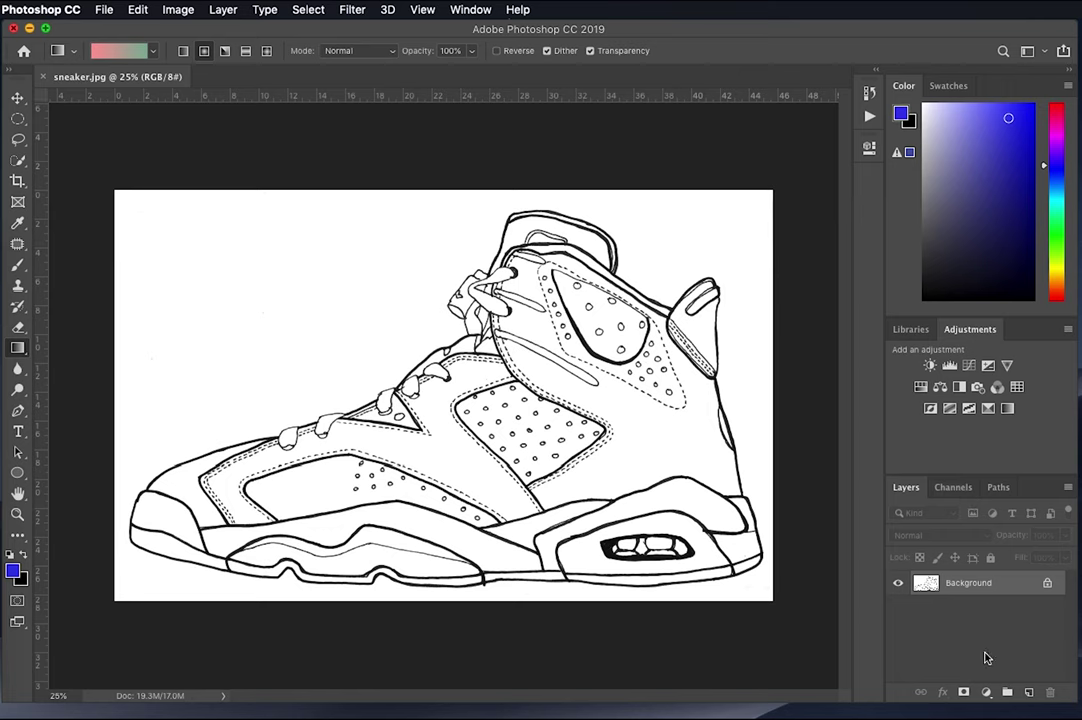
click(1029, 692)
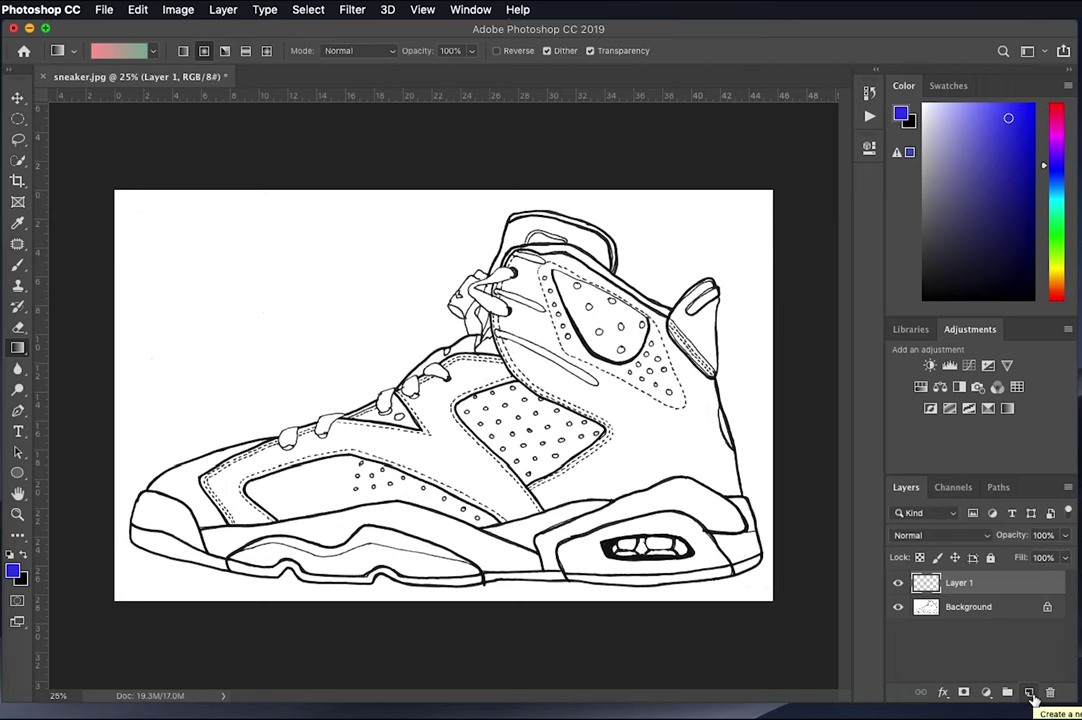
click(23, 265)
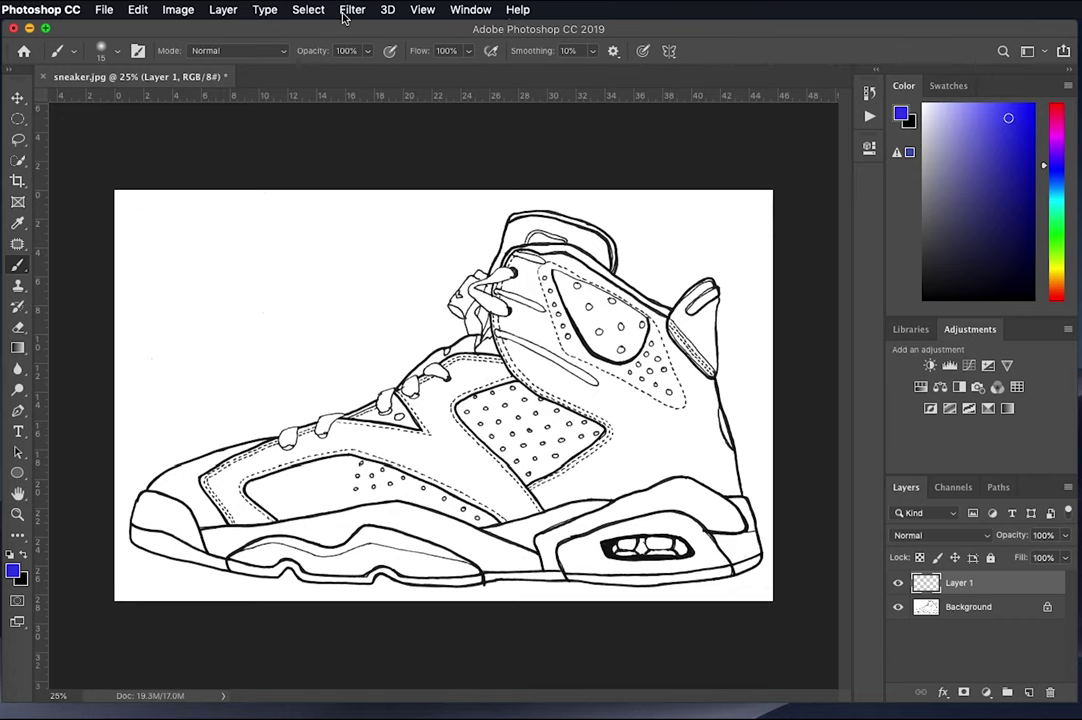
Set the foreground colour to a deep maroon, #811429.
click(12, 570)
drag(545, 333, 543, 343)
drag(618, 196, 727, 127)
drag(652, 273, 652, 178)
drag(596, 201, 603, 275)
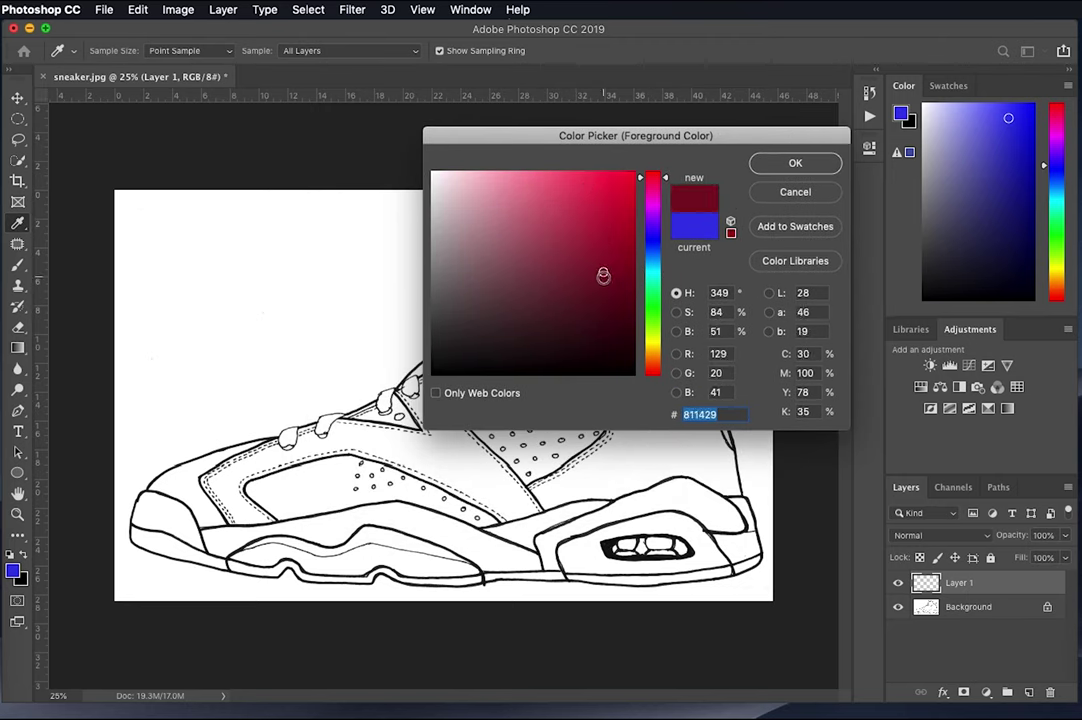
click(792, 161)
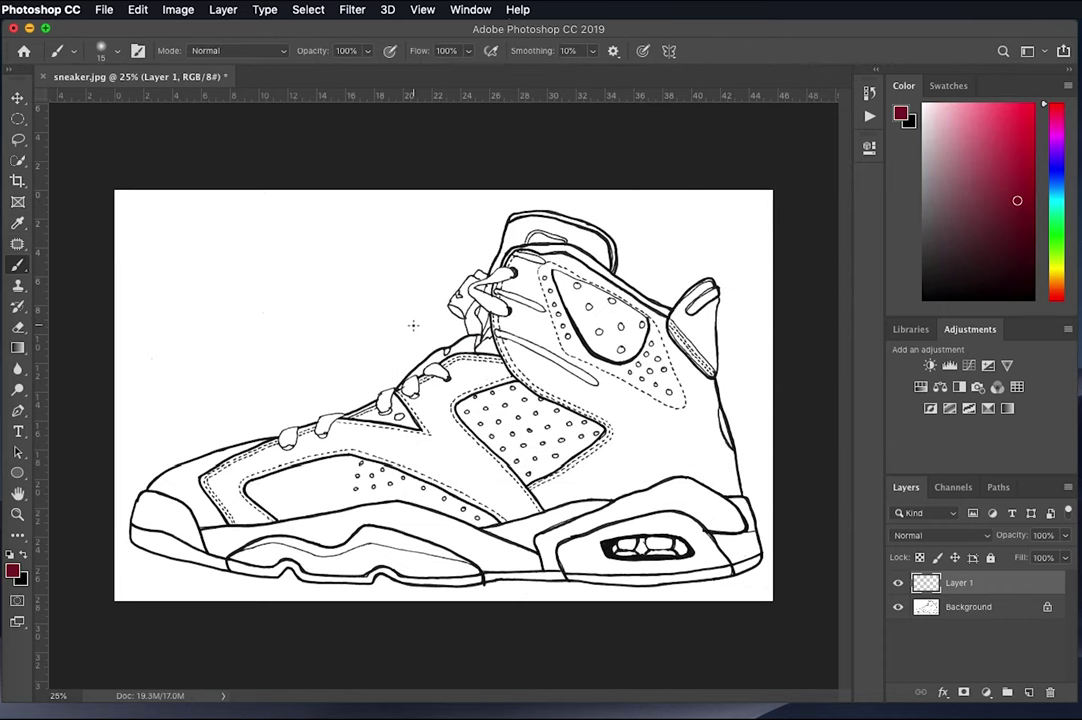
Set Layer 1 to Darken blend mode and brush maroon onto the rear side panel at size 50.
key(bracketright)
key(bracketright)
key(bracketright)
key(bracketright)
key(bracketright)
key(bracketright)
mouse_move(321, 486)
mouse_down()
mouse_move(252, 500)
mouse_move(262, 495)
mouse_move(250, 508)
mouse_move(315, 488)
mouse_move(285, 482)
mouse_move(299, 501)
mouse_up()
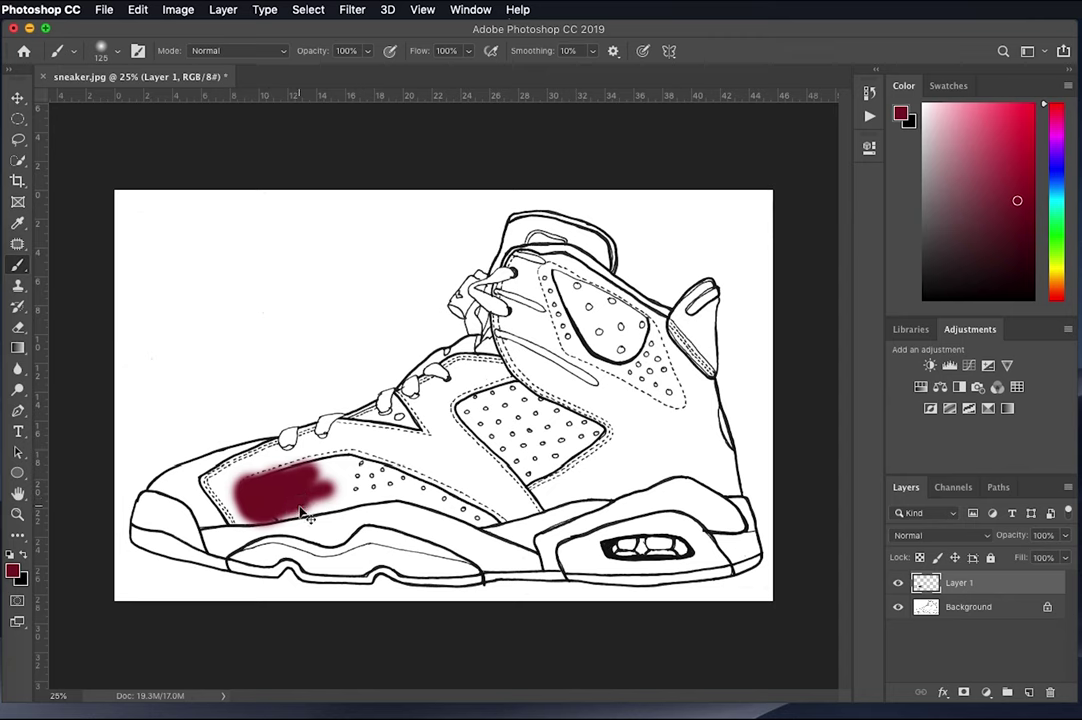
key(ctrl+z)
key(bracketleft)
key(bracketleft)
key(bracketleft)
key(bracketleft)
key(bracketleft)
key(bracketleft)
key(shift+alt+k)
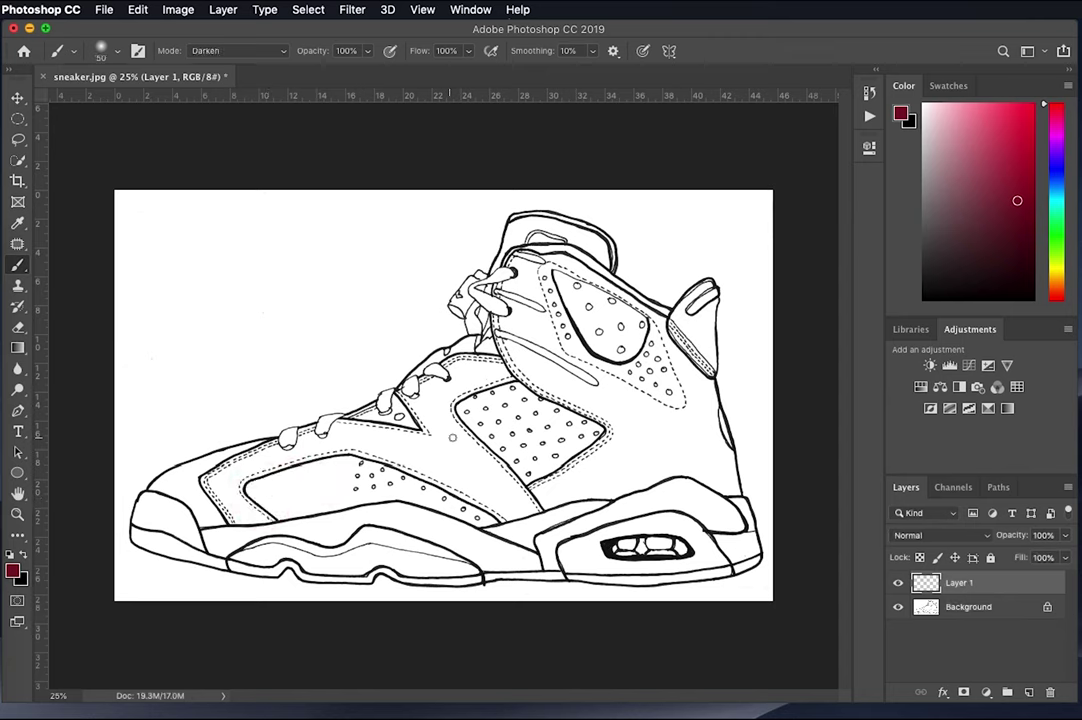
click(930, 535)
click(933, 568)
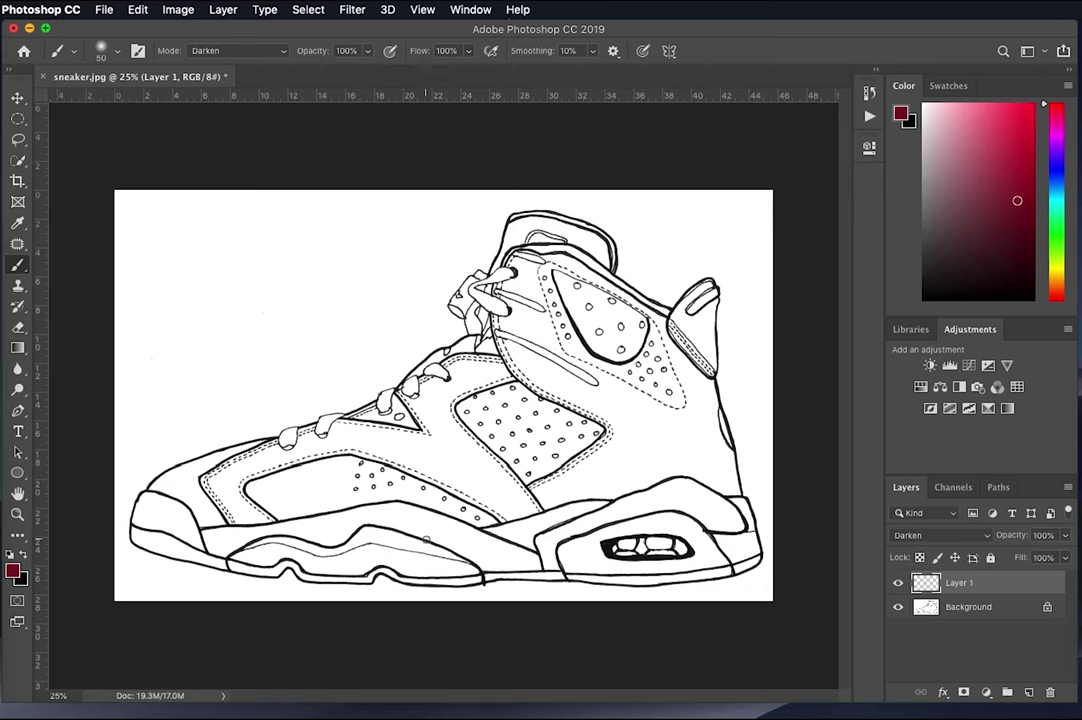
drag(271, 497, 259, 512)
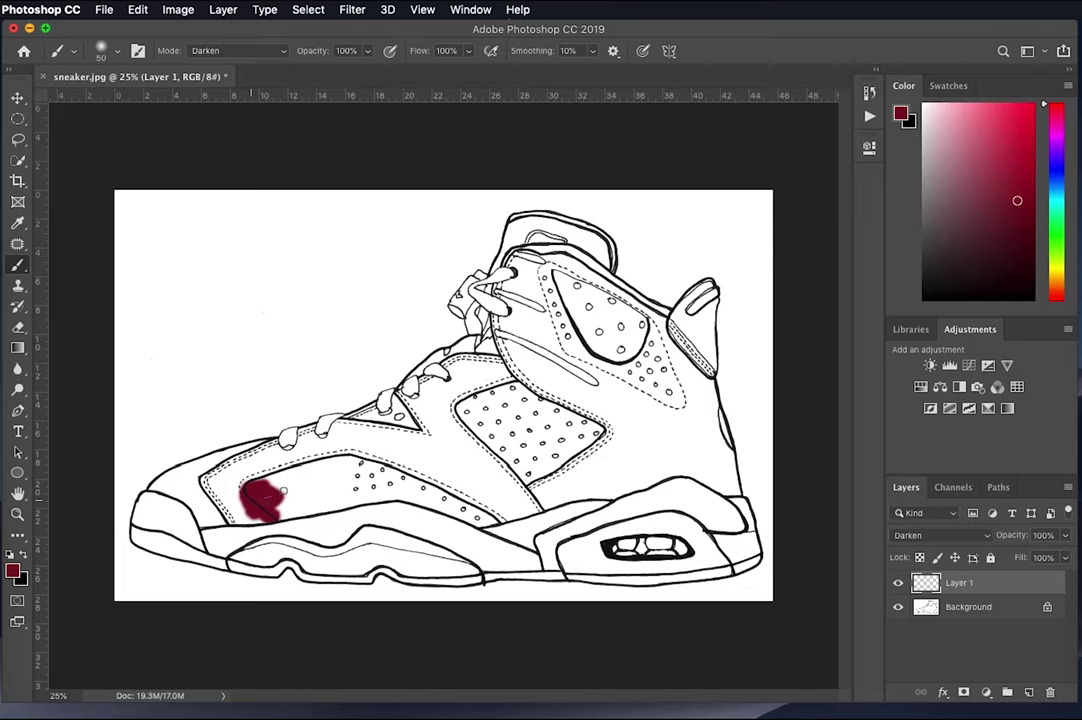
key(super+equal)
key(super+equal)
key(super+equal)
key(super+equal)
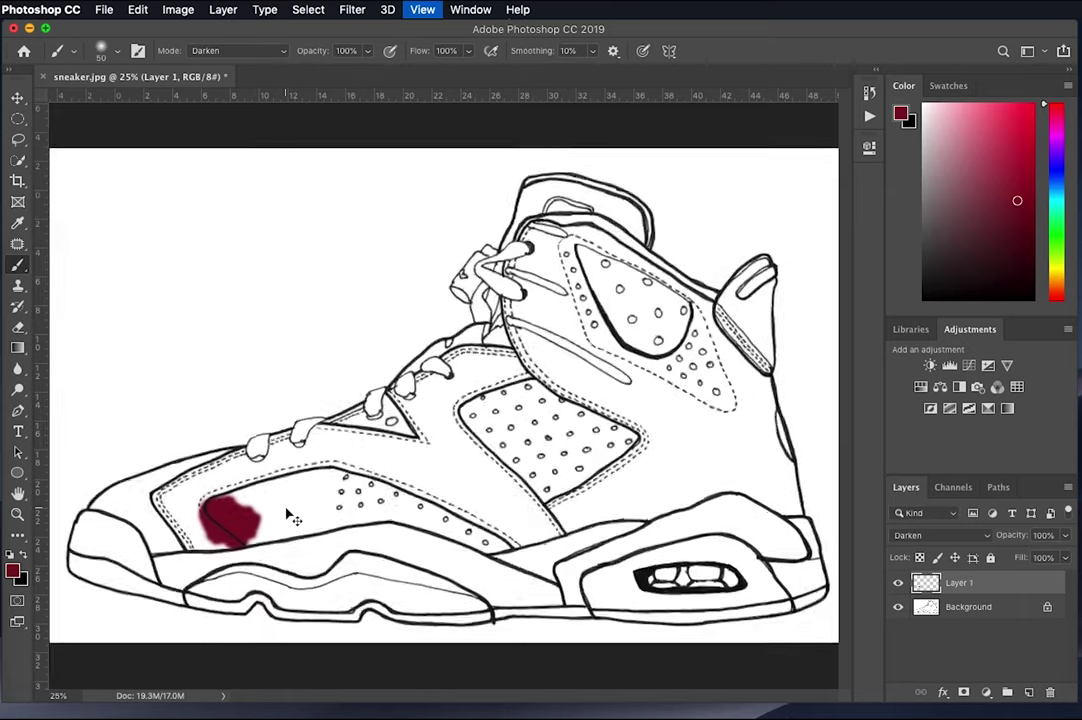
With a 35-px brush, extend the maroon along the patch's top edge and upper-right area.
drag(328, 515, 417, 434)
key(super+r)
key(bracketleft)
key(bracketleft)
key(bracketleft)
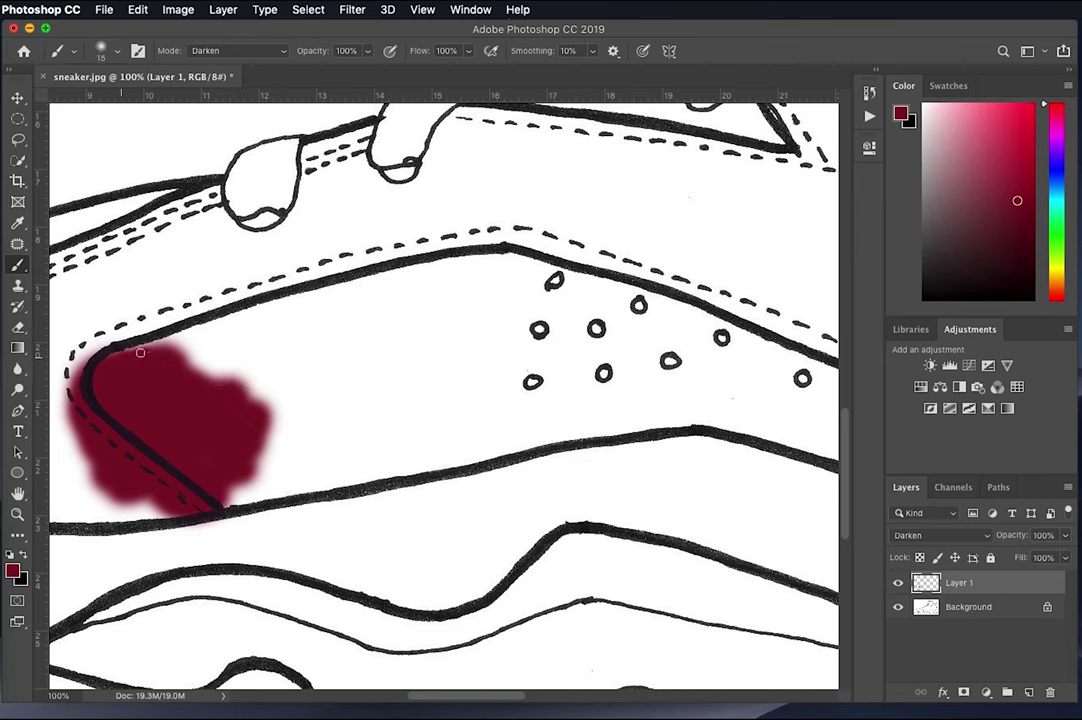
key(bracketright)
key(bracketright)
key(bracketright)
key(bracketright)
mouse_move(234, 345)
mouse_down()
mouse_move(258, 343)
mouse_move(217, 394)
mouse_up()
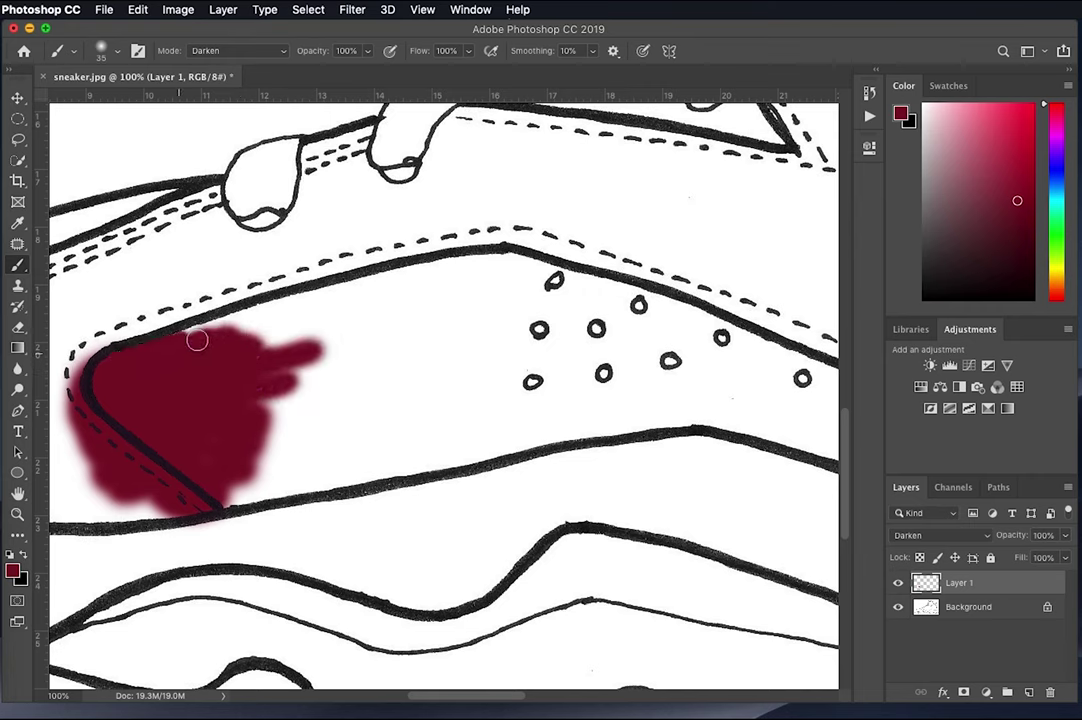
mouse_move(190, 335)
mouse_down()
mouse_move(271, 319)
mouse_move(307, 337)
mouse_move(248, 357)
mouse_move(289, 366)
mouse_move(252, 412)
mouse_up()
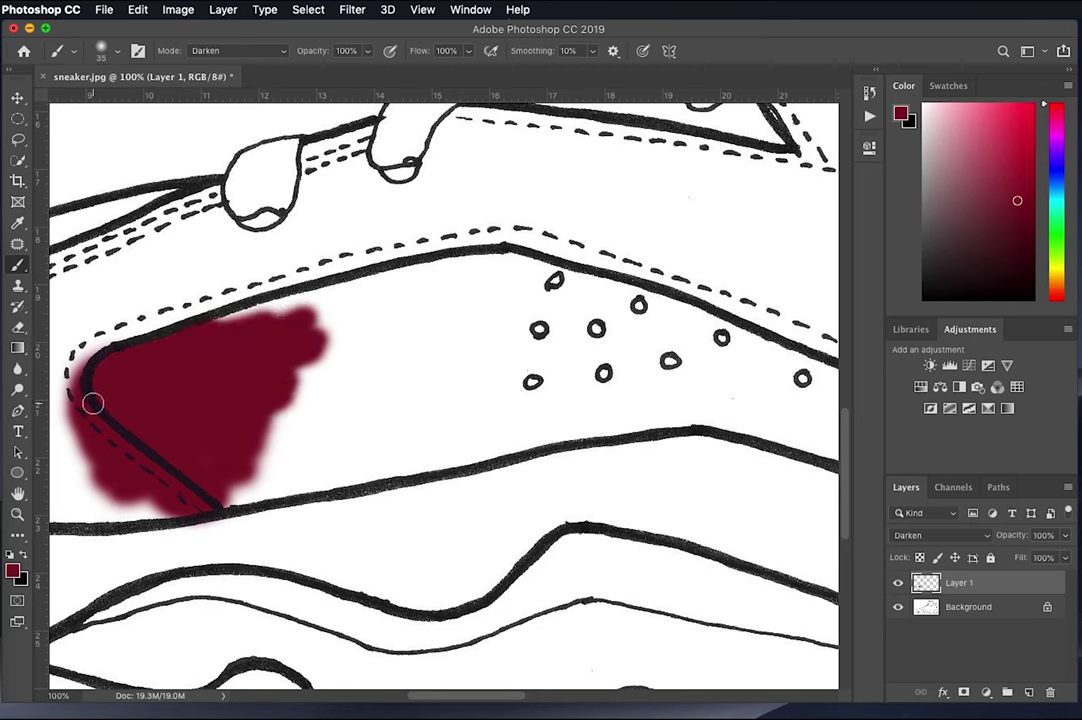
Erase red spilling past the panel's left edge, then paint maroon further along the top edge.
key(e)
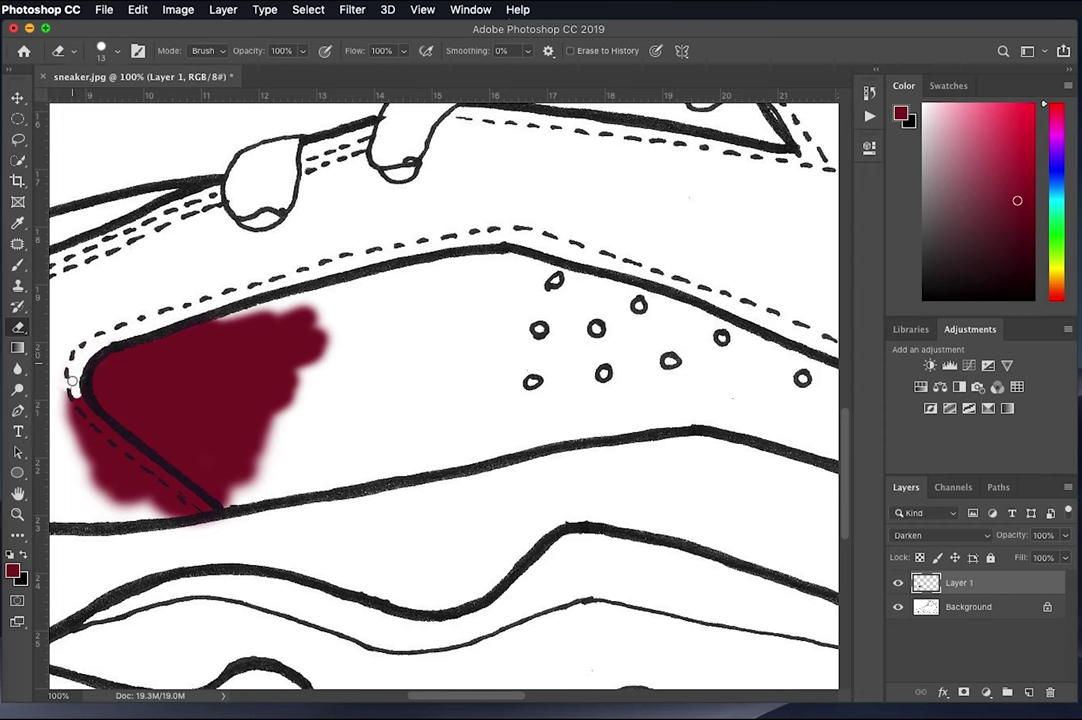
key(bracketright)
key(bracketright)
key(bracketright)
mouse_move(70, 360)
mouse_down()
mouse_move(101, 474)
mouse_move(167, 482)
mouse_move(186, 500)
mouse_move(113, 476)
mouse_up()
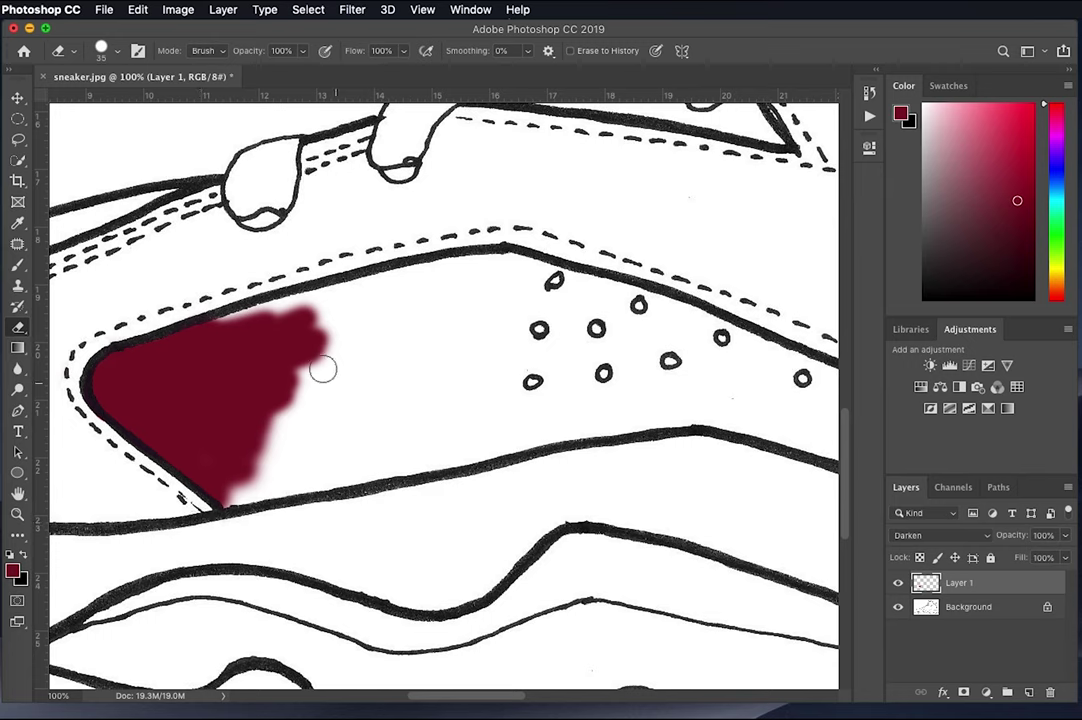
key(b)
mouse_move(321, 362)
mouse_down()
mouse_move(220, 326)
mouse_move(258, 318)
mouse_move(203, 322)
mouse_move(332, 301)
mouse_move(313, 305)
mouse_move(312, 352)
mouse_move(325, 347)
mouse_move(299, 350)
mouse_move(251, 311)
mouse_move(362, 300)
mouse_up()
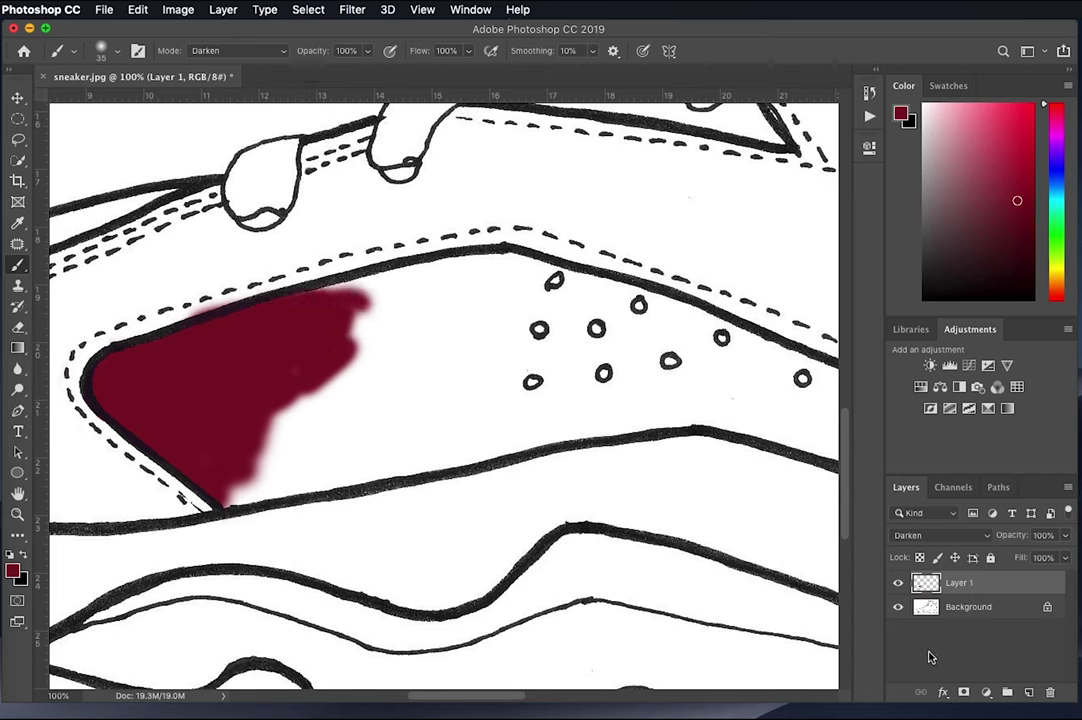
Add a white layer mask to Layer 1 and reset colours to black and white.
click(963, 692)
key(d)
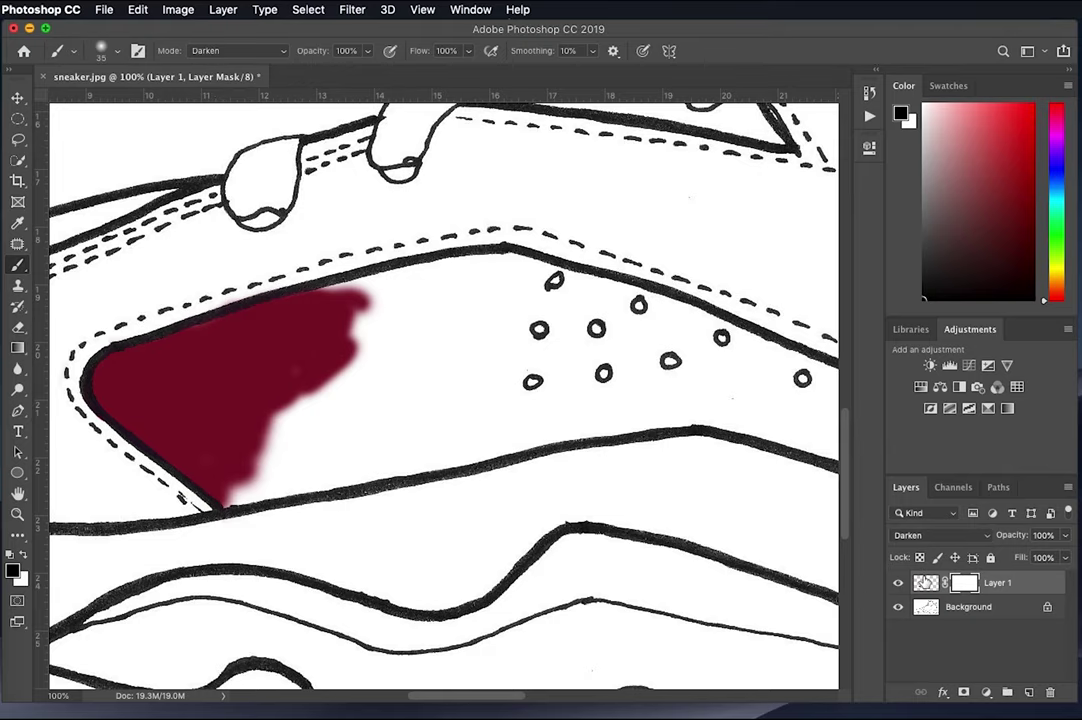
key(super+minus)
key(super+minus)
key(super+minus)
key(super+minus)
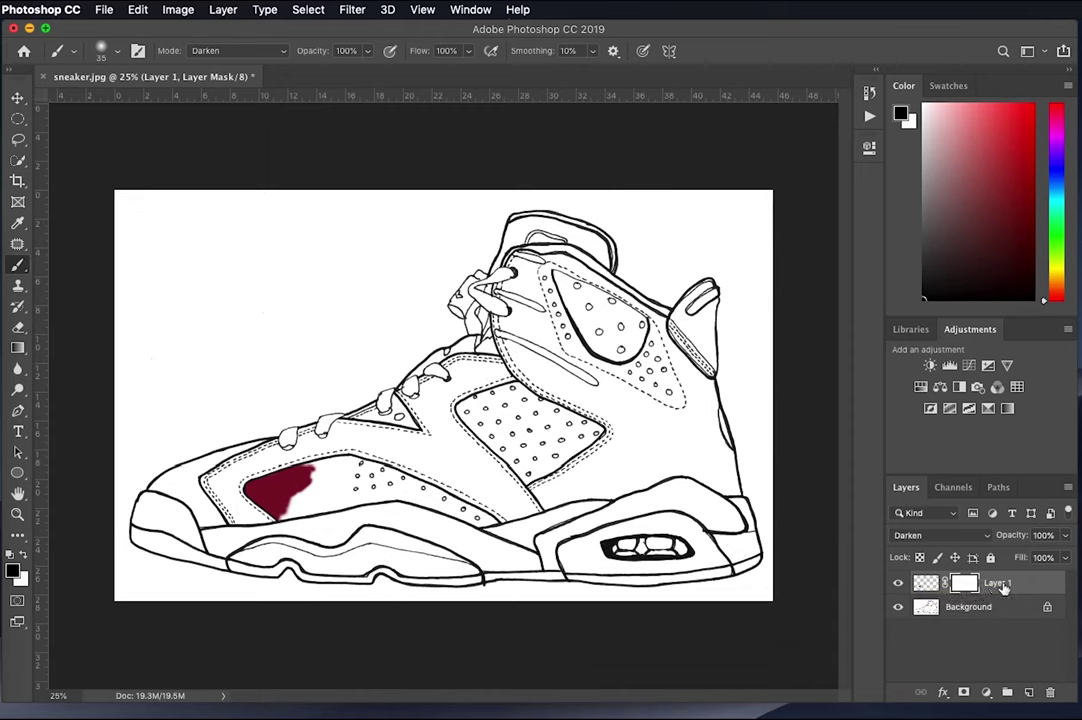
Add a Darken-mode Layer 2, and rename Layer 1 'red' with a red colour label.
click(1029, 692)
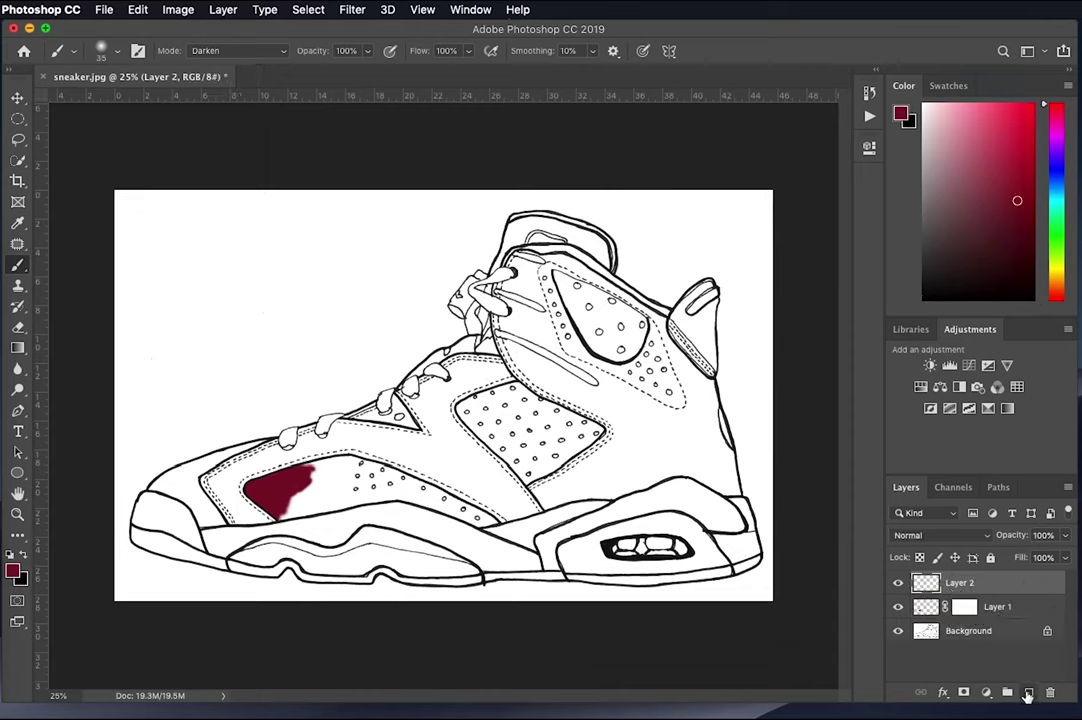
click(938, 538)
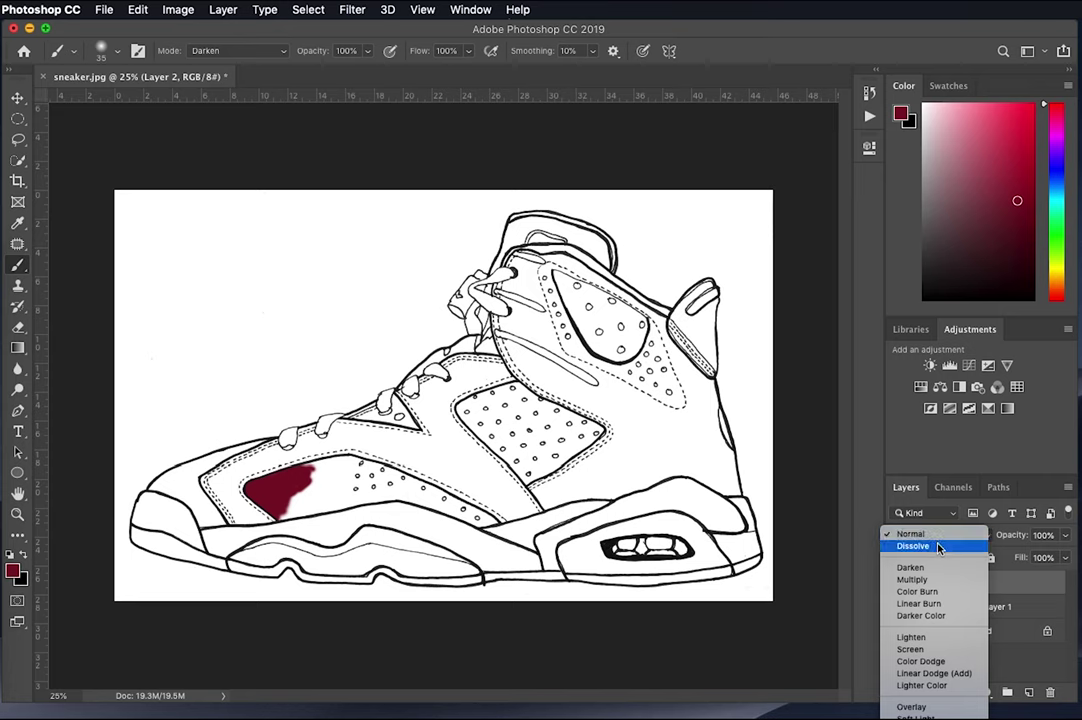
click(912, 567)
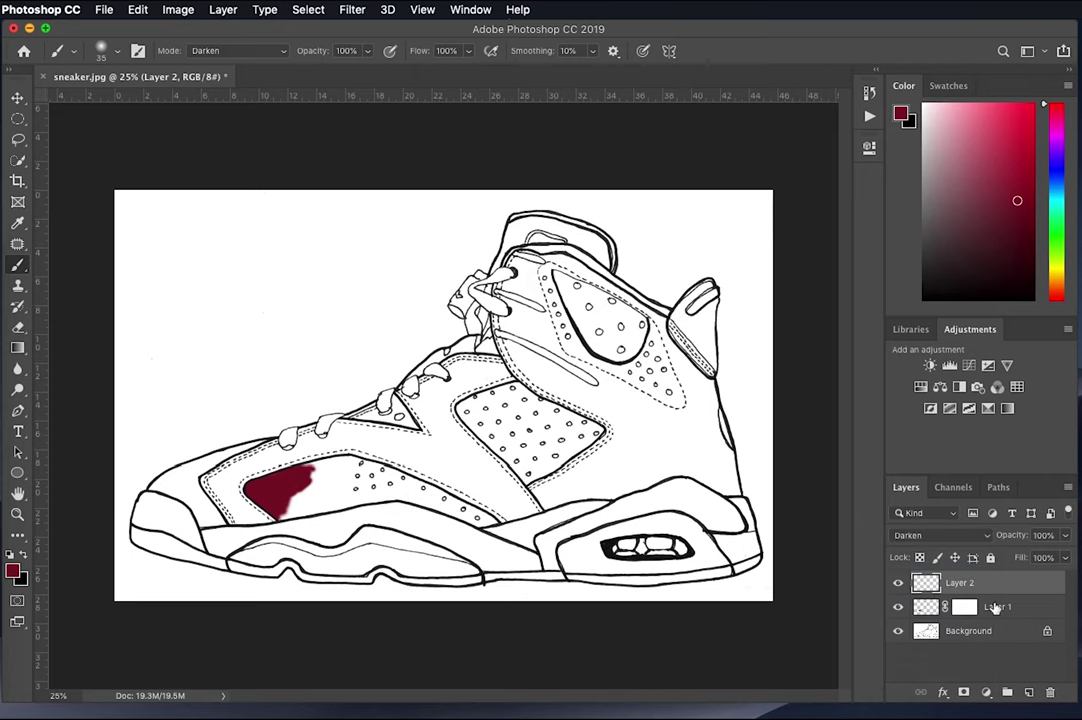
double_click(997, 606)
text(red)
key(Return)
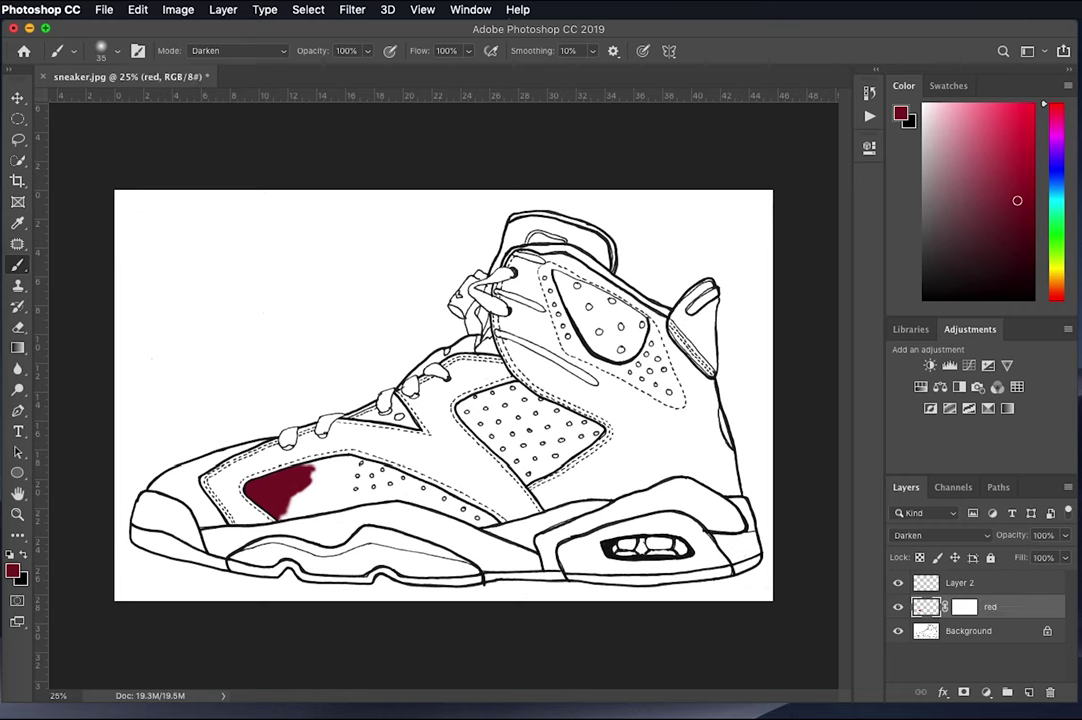
right_click(1005, 610)
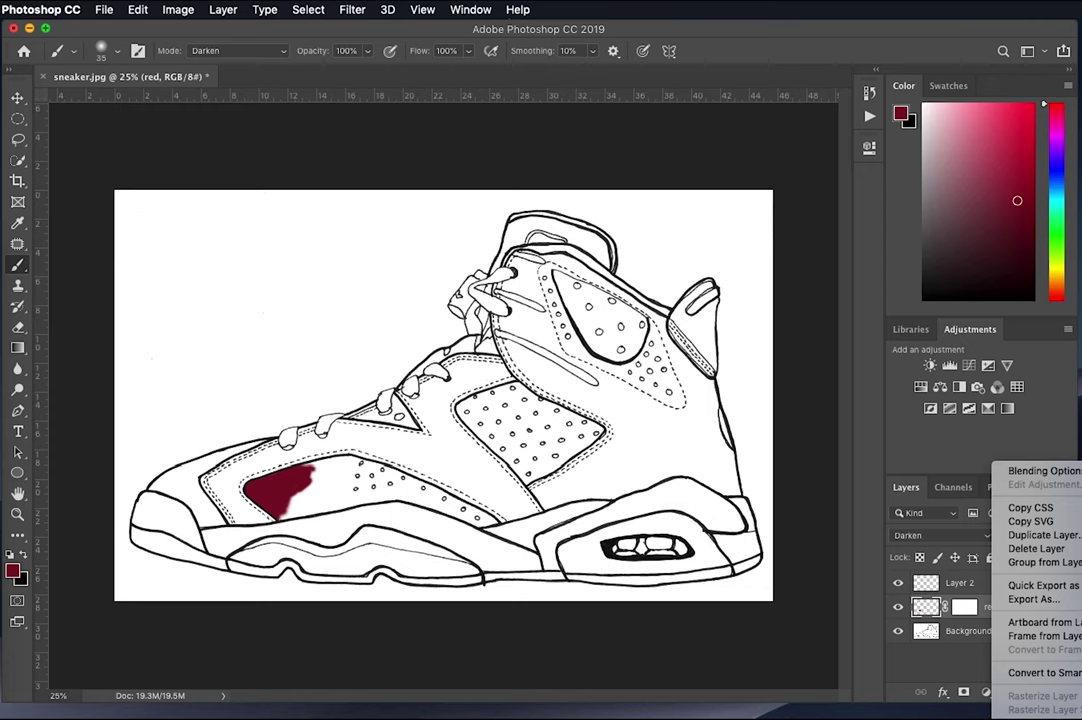
click(1040, 712)
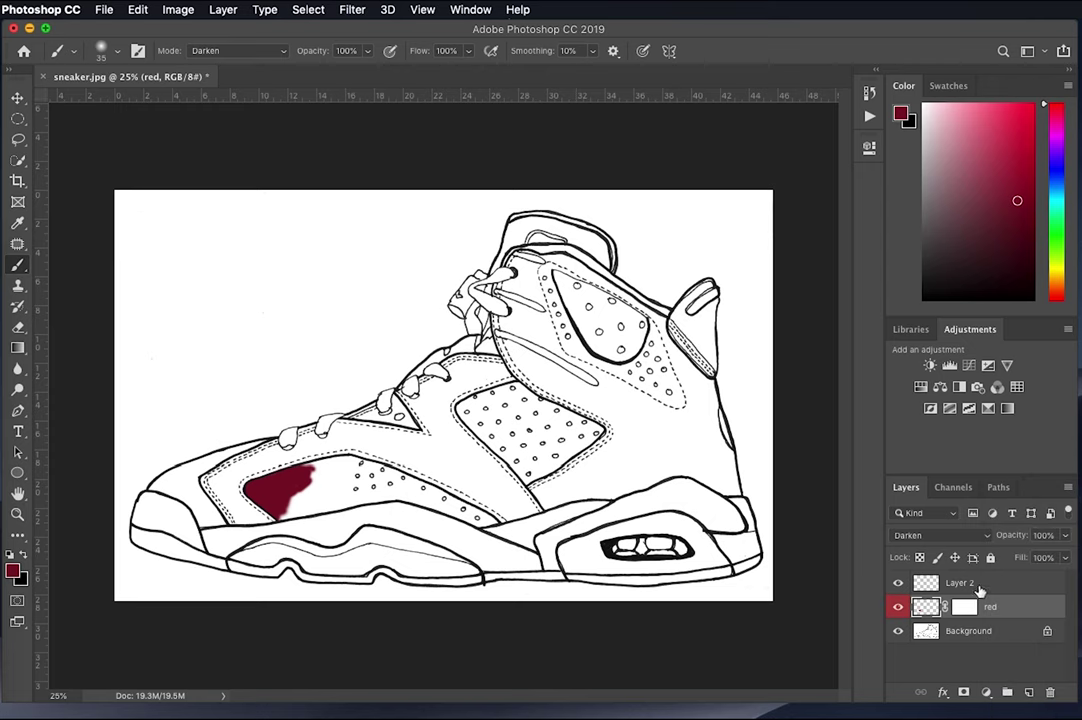
Rename Layer 2 to 'blue' and give it a blue colour label.
click(963, 587)
double_click(960, 583)
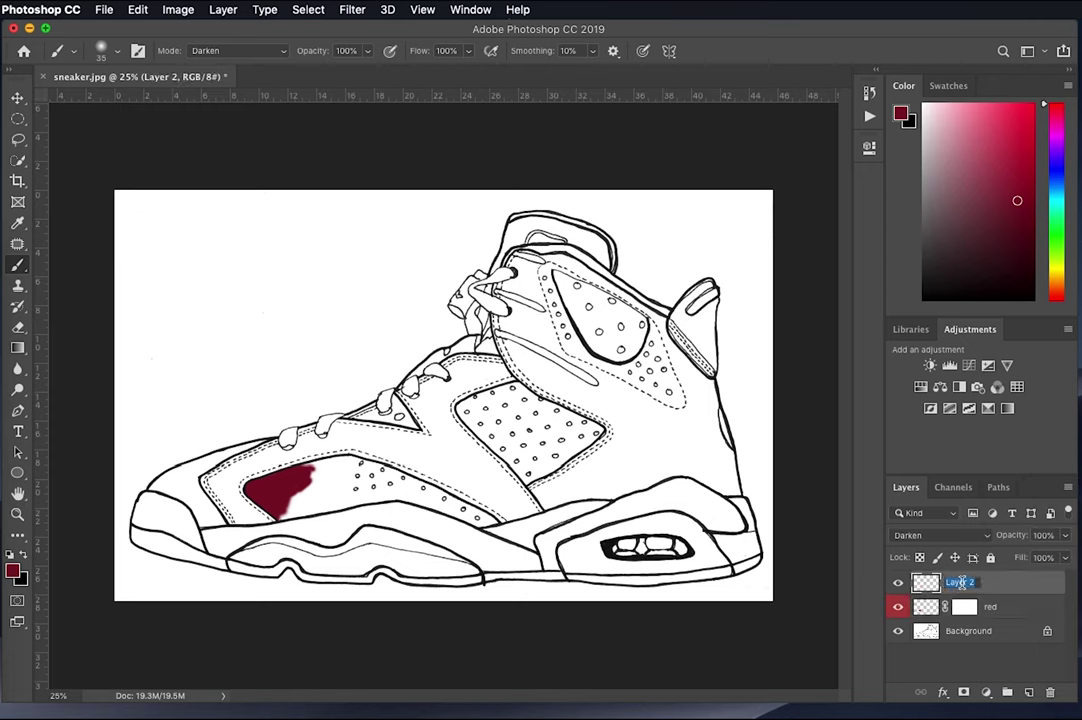
text(blue)
key(Return)
right_click(974, 590)
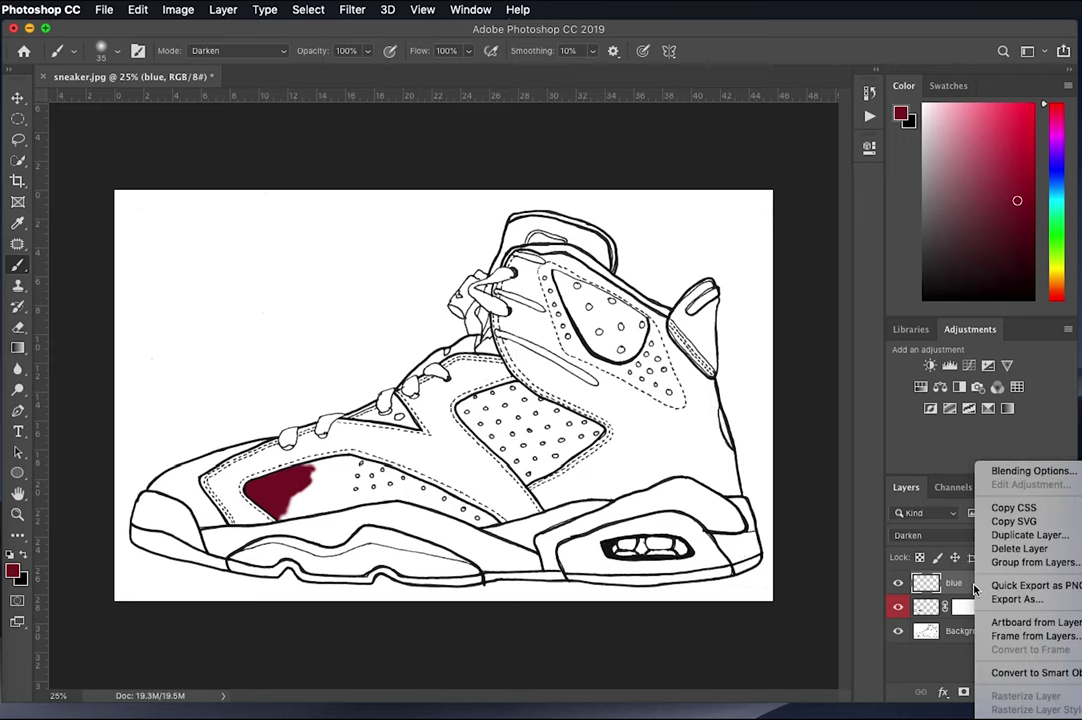
key(Escape)
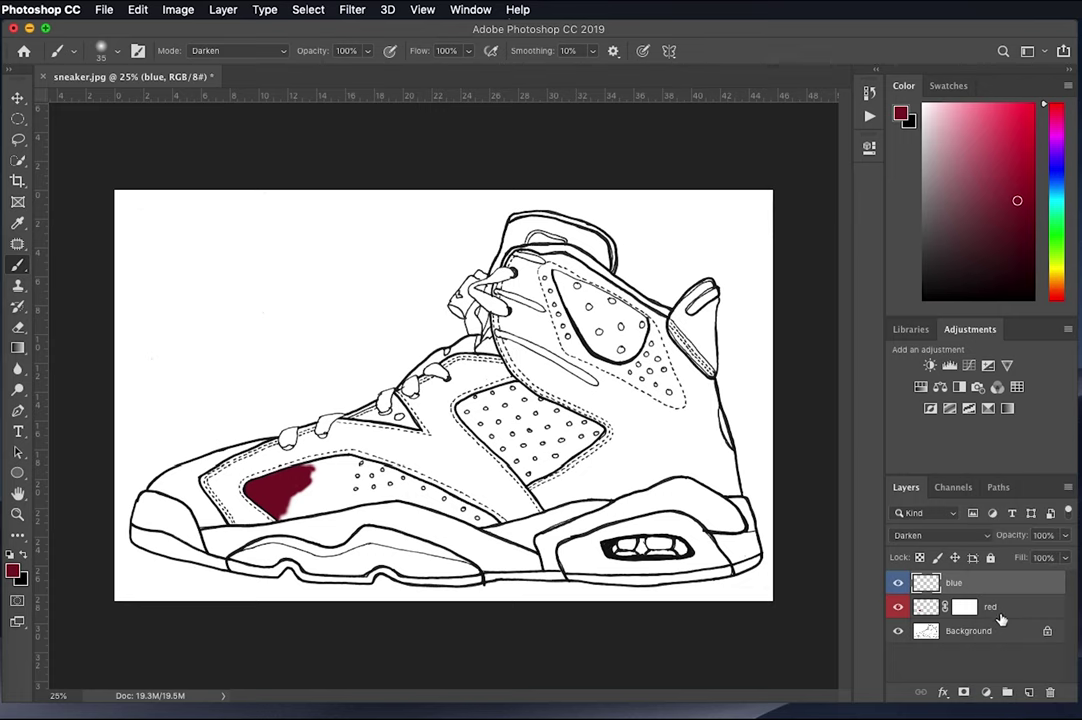
Add a third Darken-mode layer named 'green' with a green colour label.
click(1007, 692)
click(940, 535)
click(911, 568)
right_click(1031, 582)
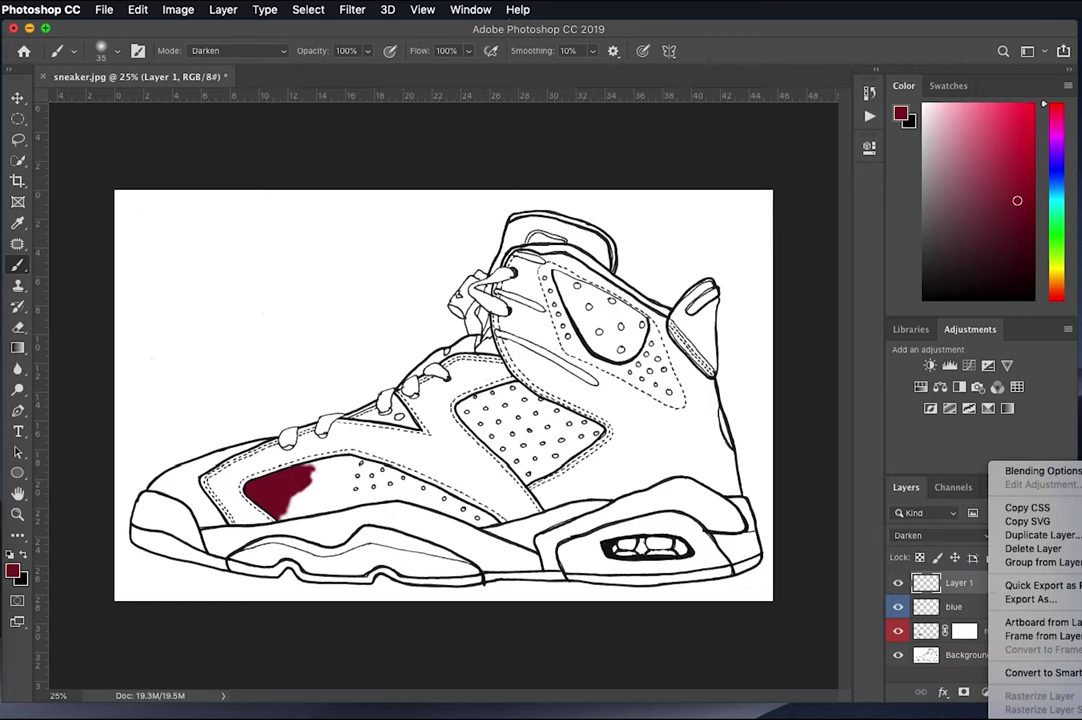
key(Escape)
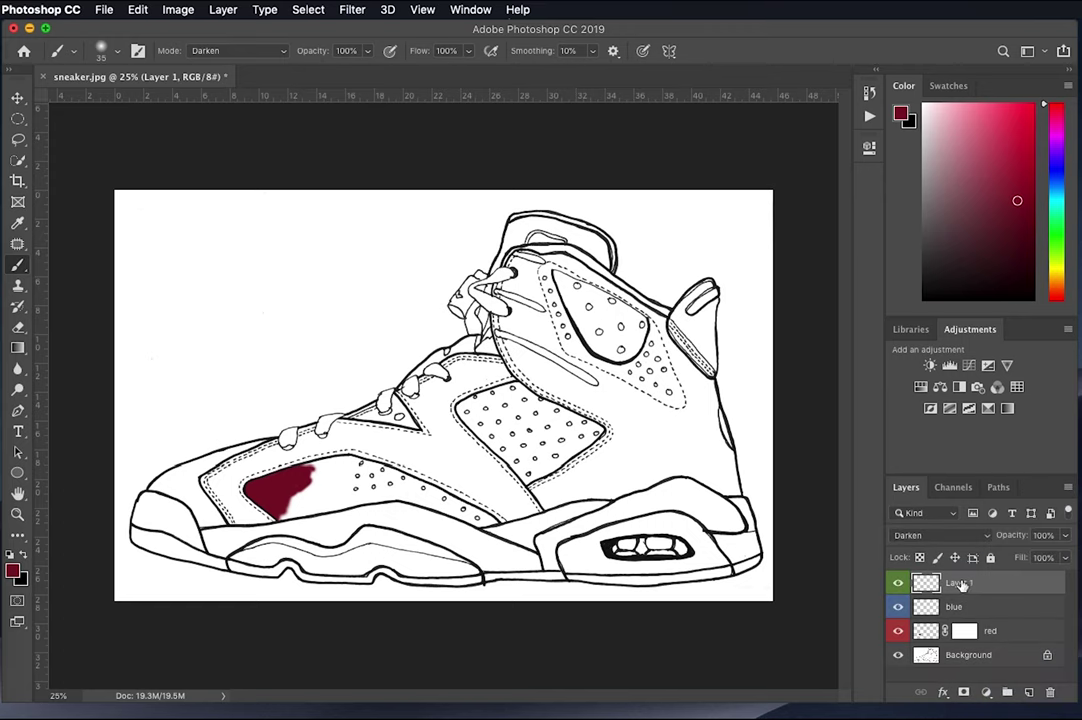
text(green)
key(Return)
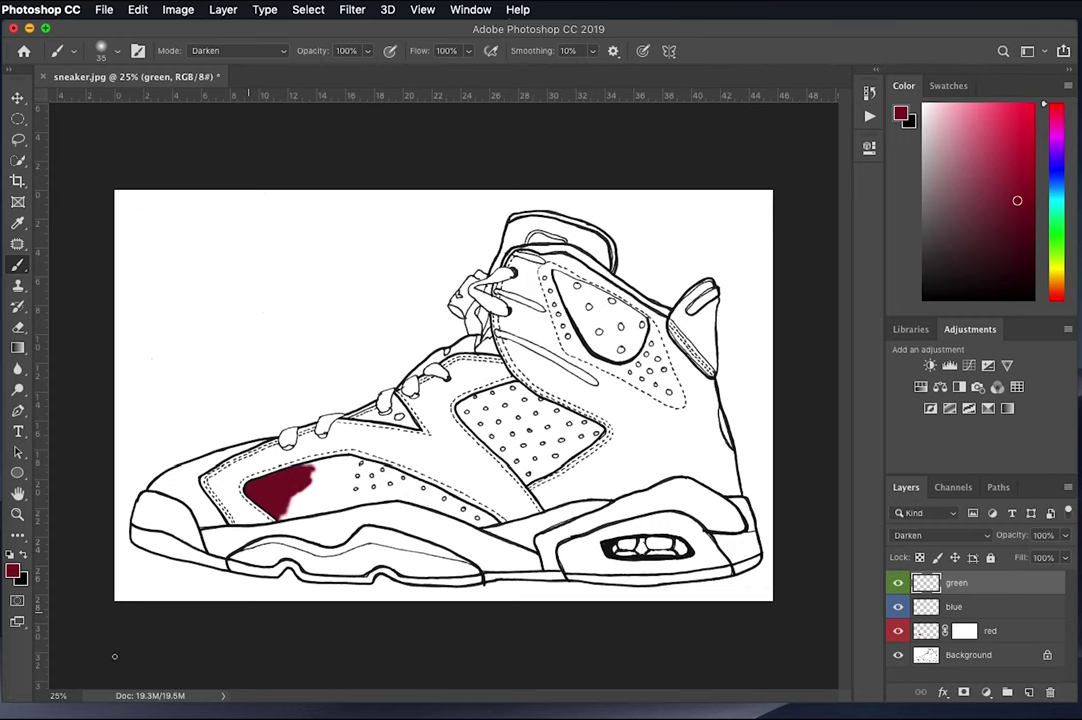
Set the foreground colour to green.
click(12, 570)
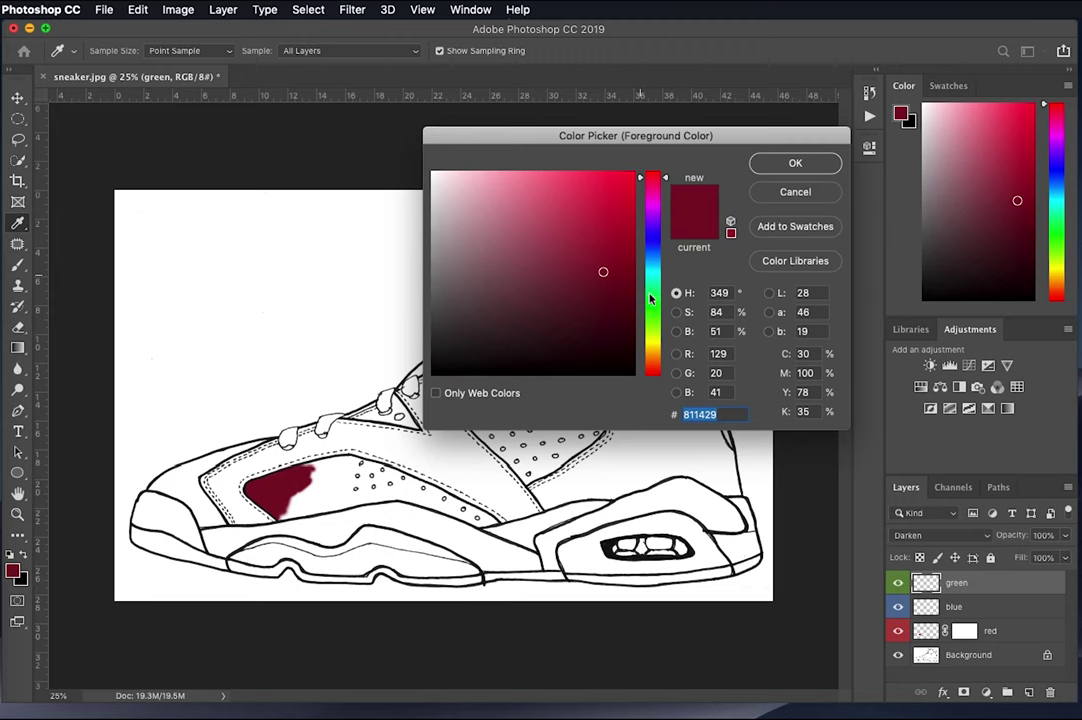
drag(650, 298, 650, 316)
click(588, 273)
key(Return)
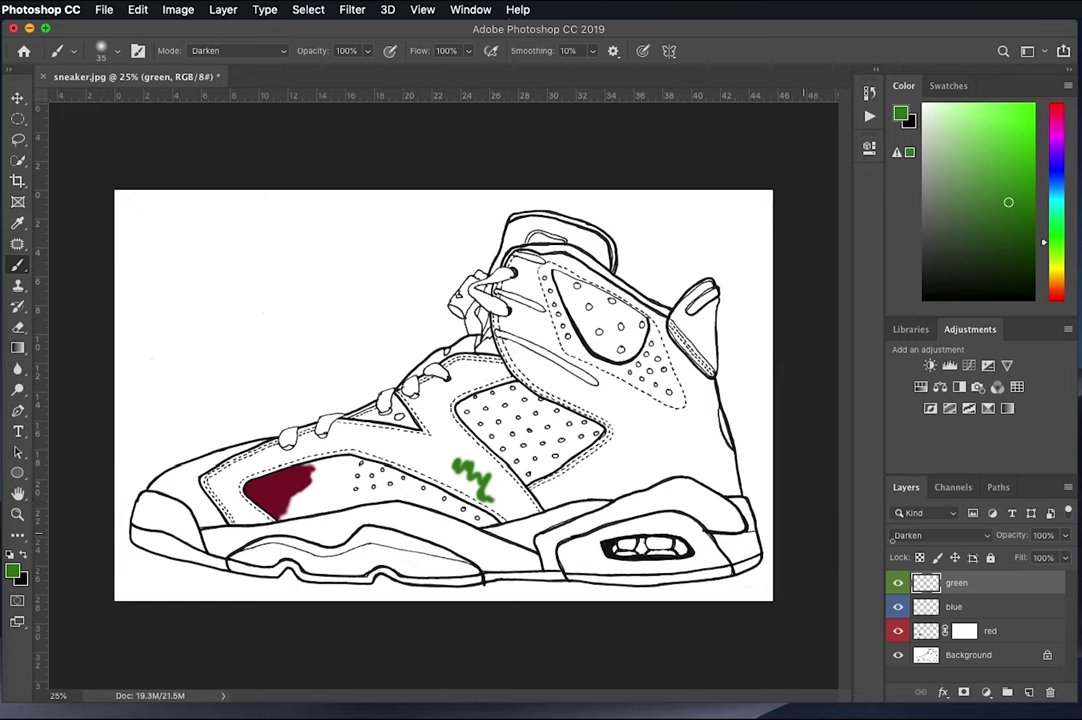
Paint-bucket the upper side panel, oval collar and heel panel green on the Background layer.
click(21, 348)
mouse_move(21, 348)
mouse_down()
mouse_move(95, 347)
mouse_move(95, 362)
mouse_up()
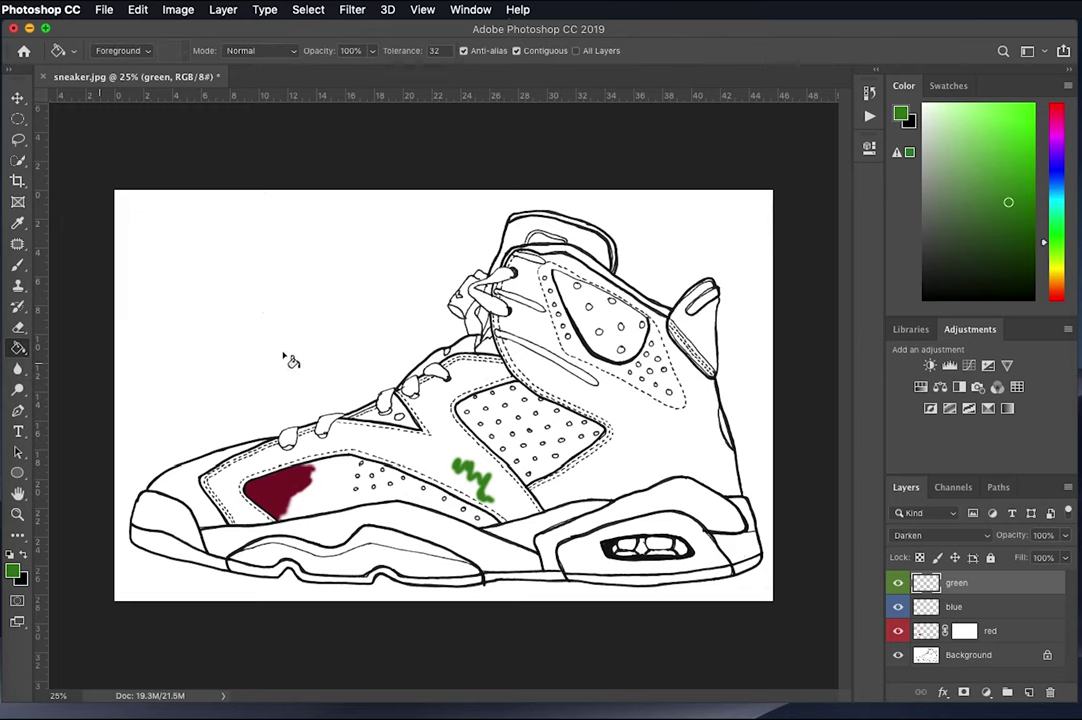
click(465, 455)
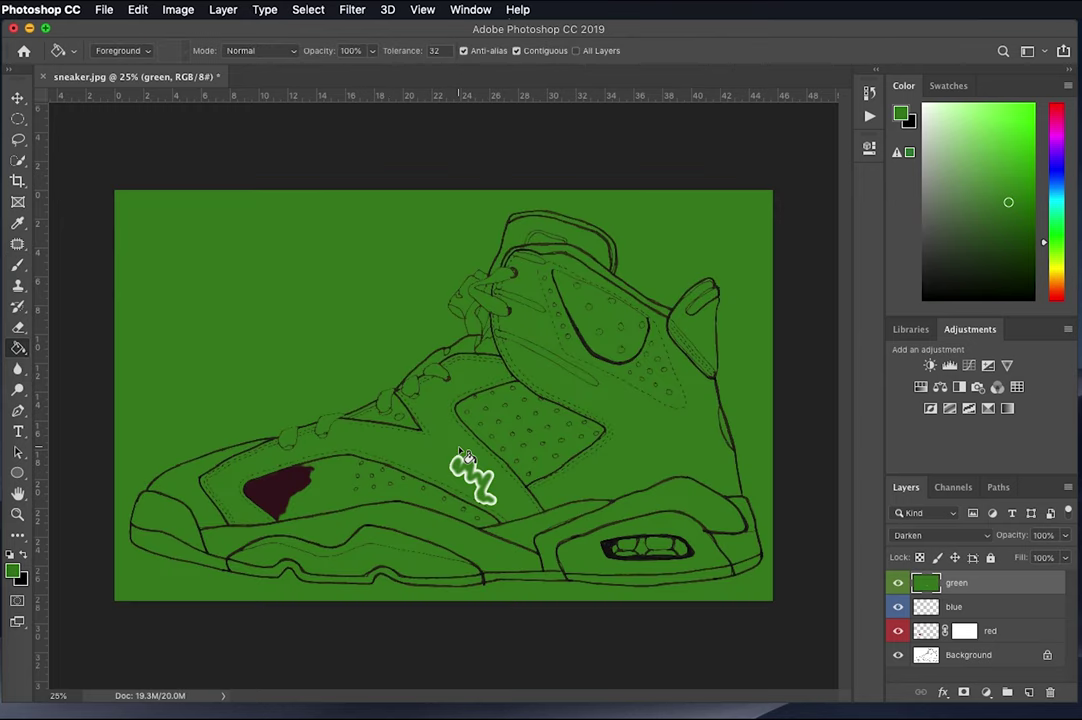
key(super+z)
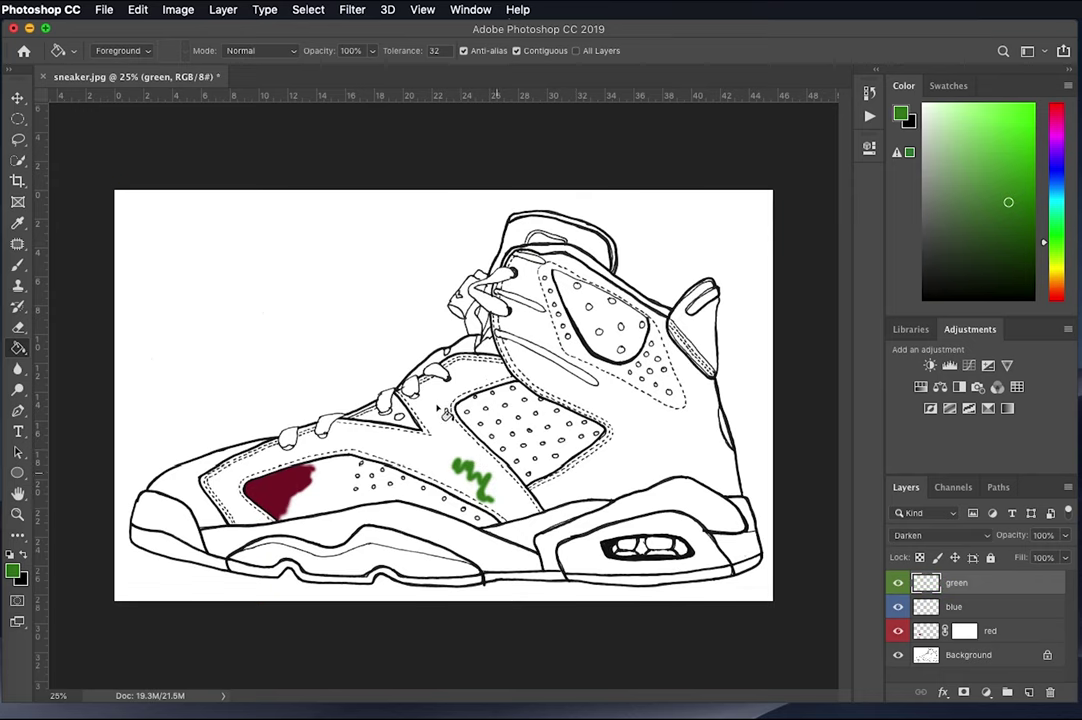
click(972, 656)
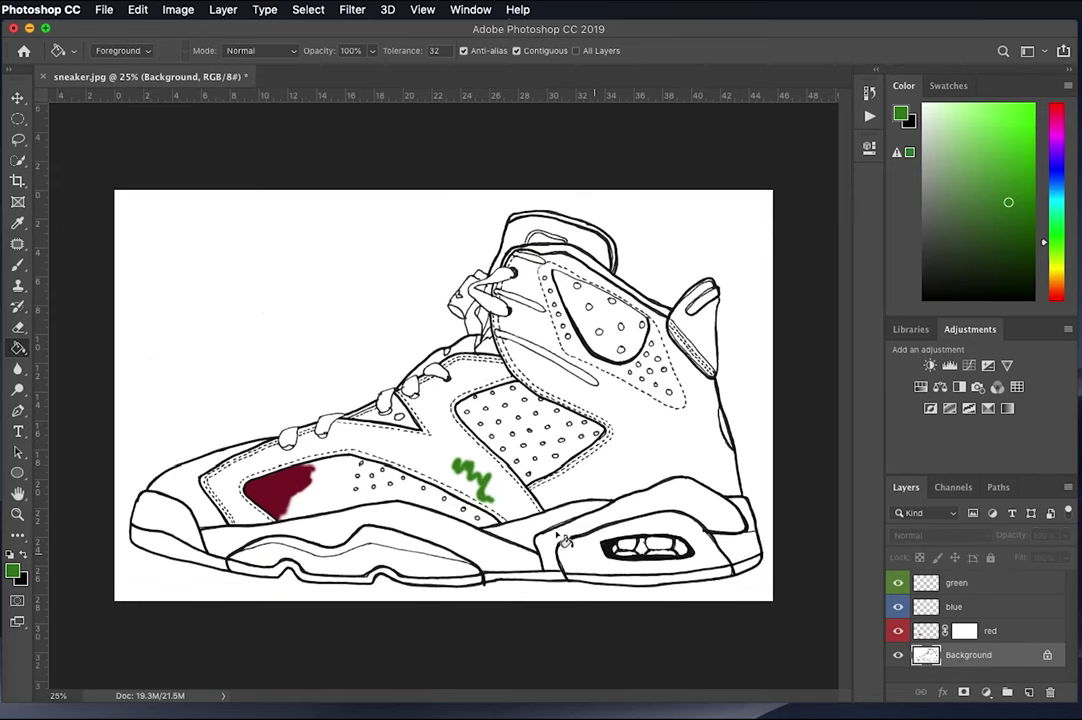
click(465, 452)
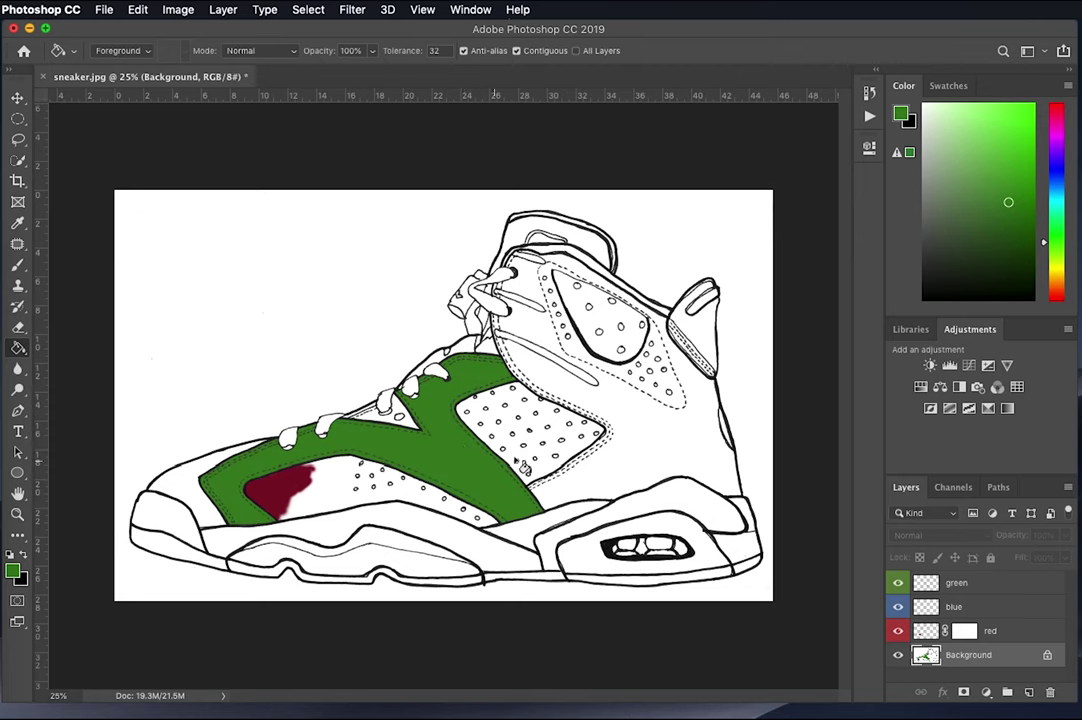
click(605, 325)
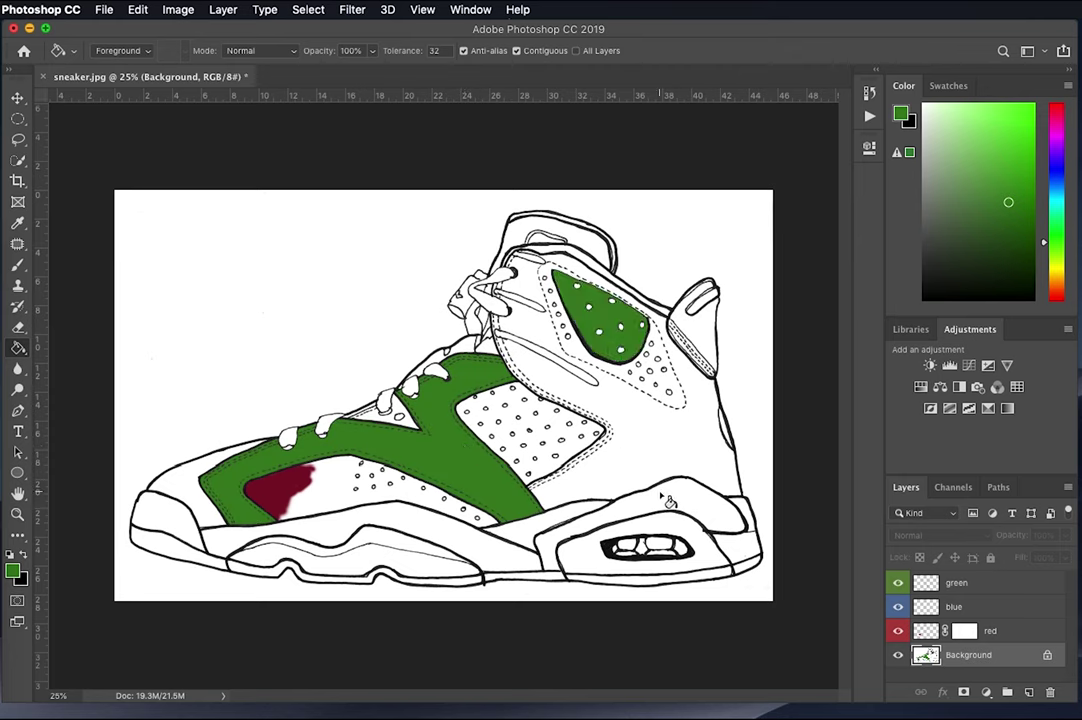
click(623, 510)
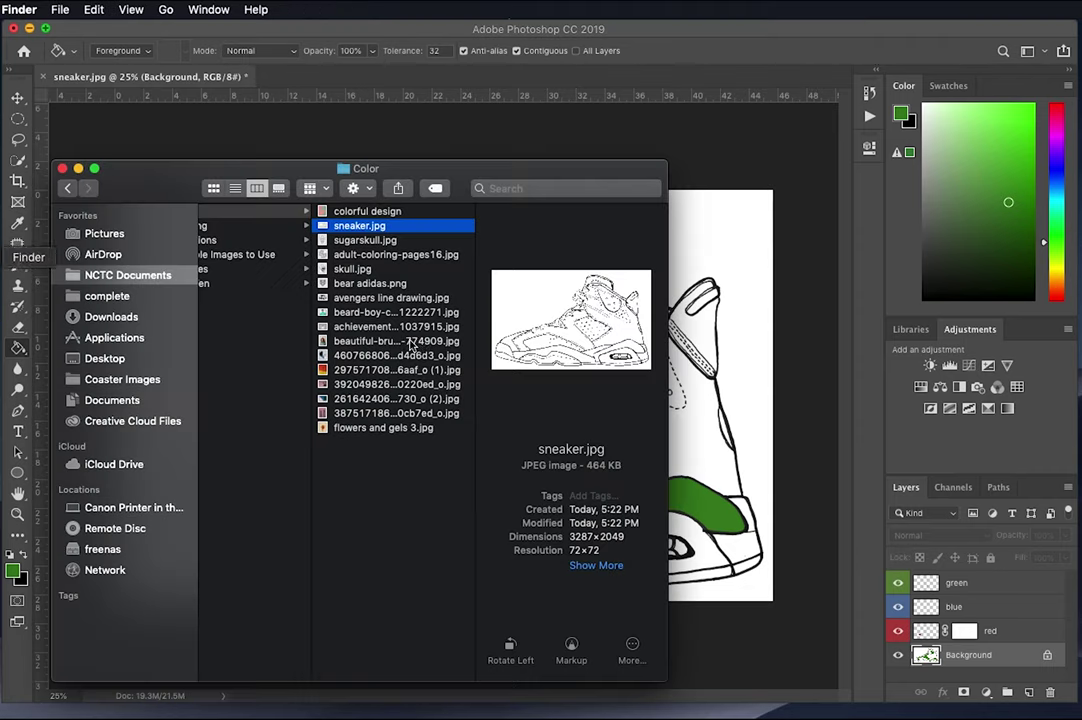
Drag sugarskull.jpg from Finder into Photoshop to open it.
click(18, 220)
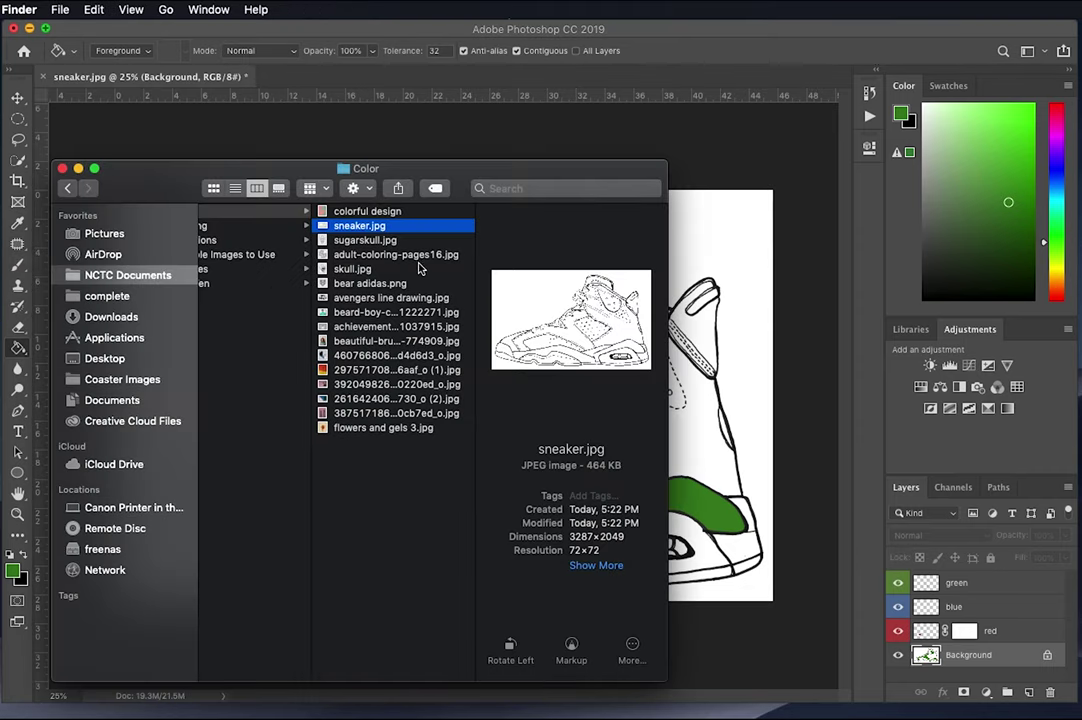
click(413, 244)
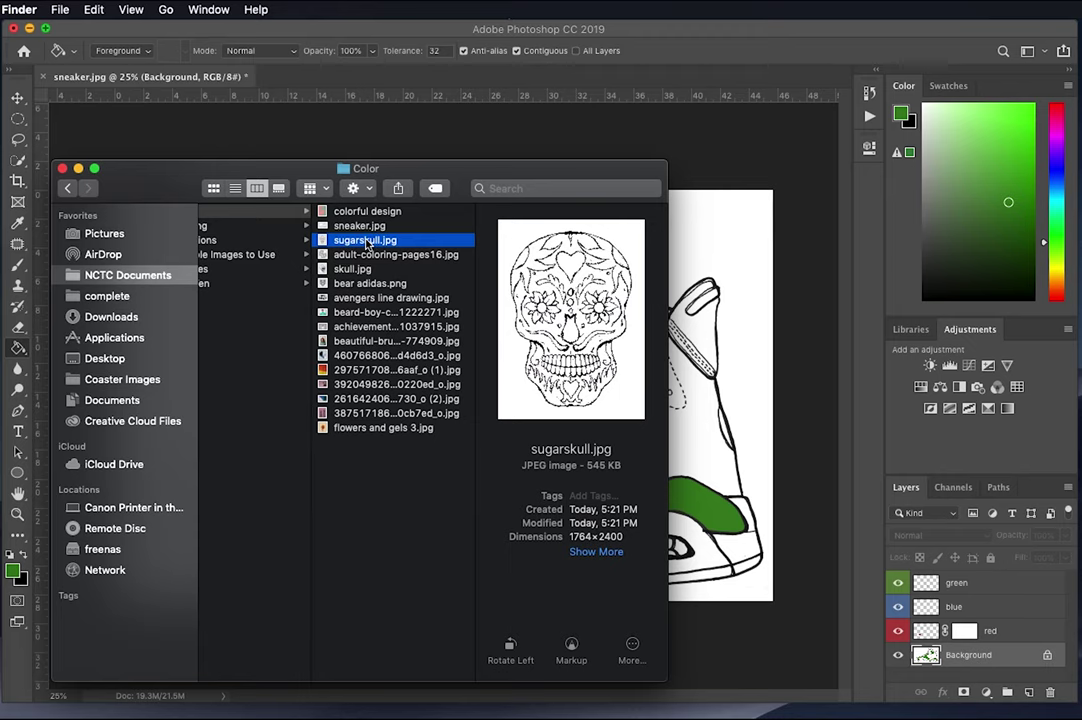
drag(365, 244, 410, 105)
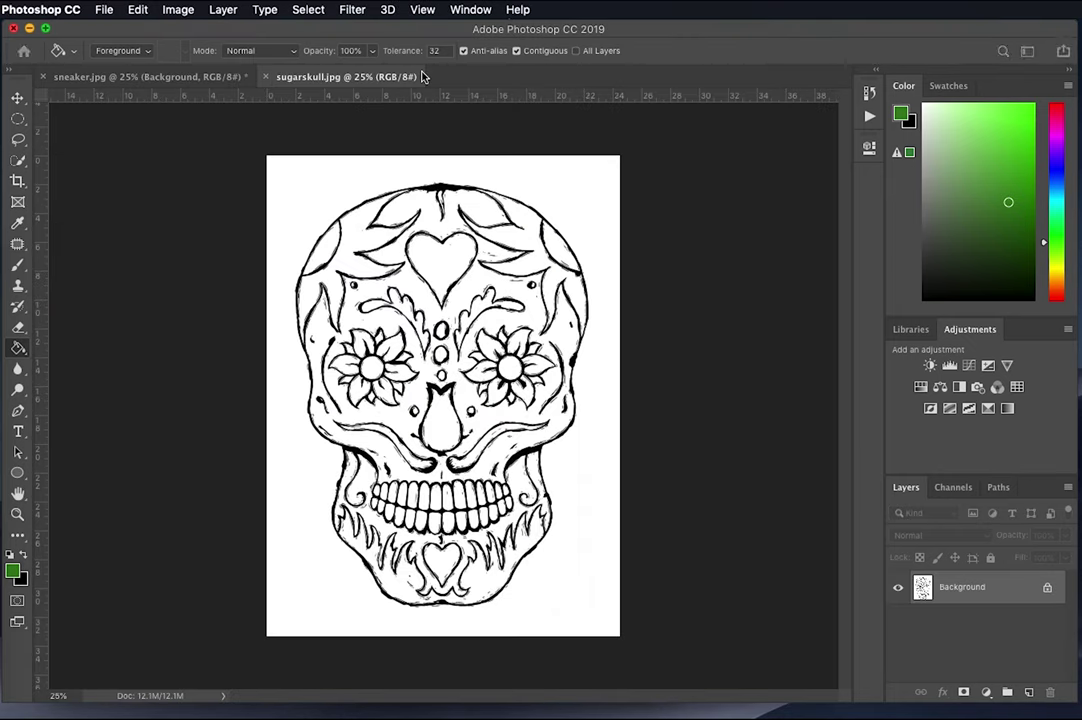
Duplicate the skull drawing onto a new layer and set the foreground to light teal #62dfc6.
key(super+j)
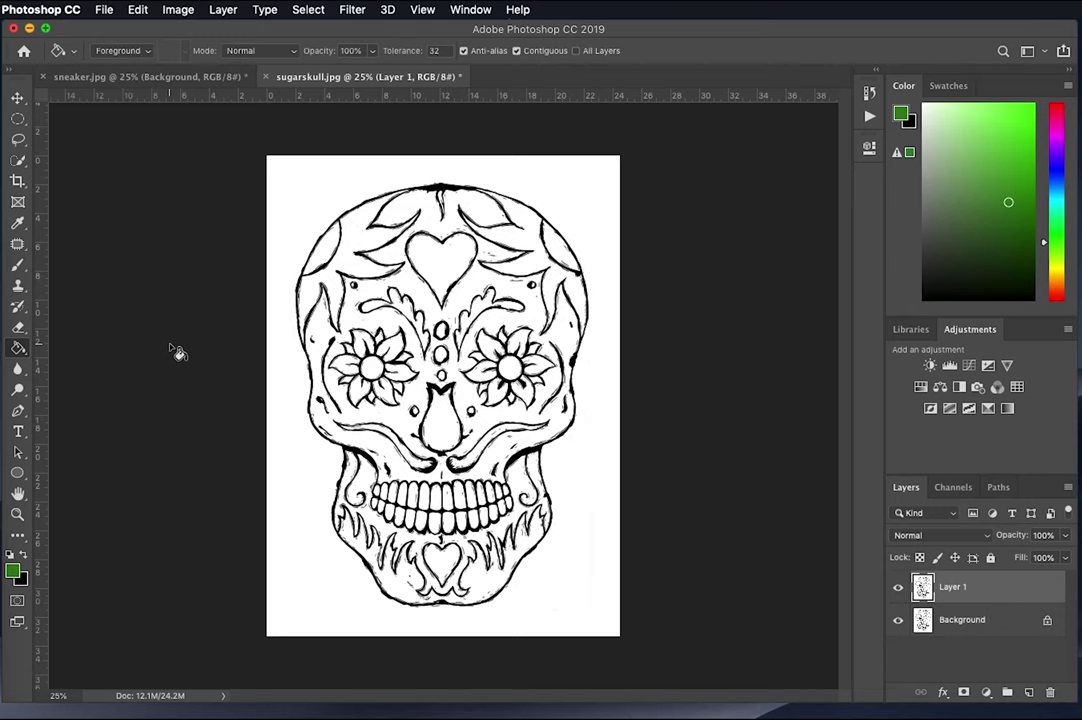
click(14, 571)
click(656, 283)
click(545, 196)
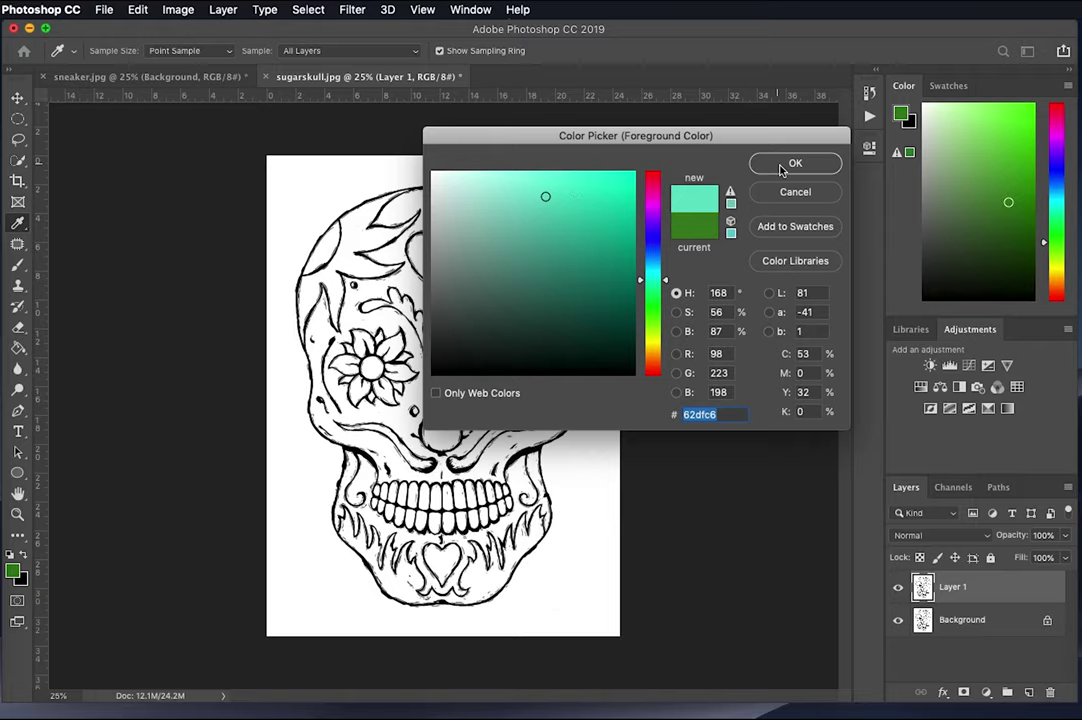
click(782, 165)
Fill the leaf and all five petals of the left flower with teal.
click(402, 373)
key(super+minus)
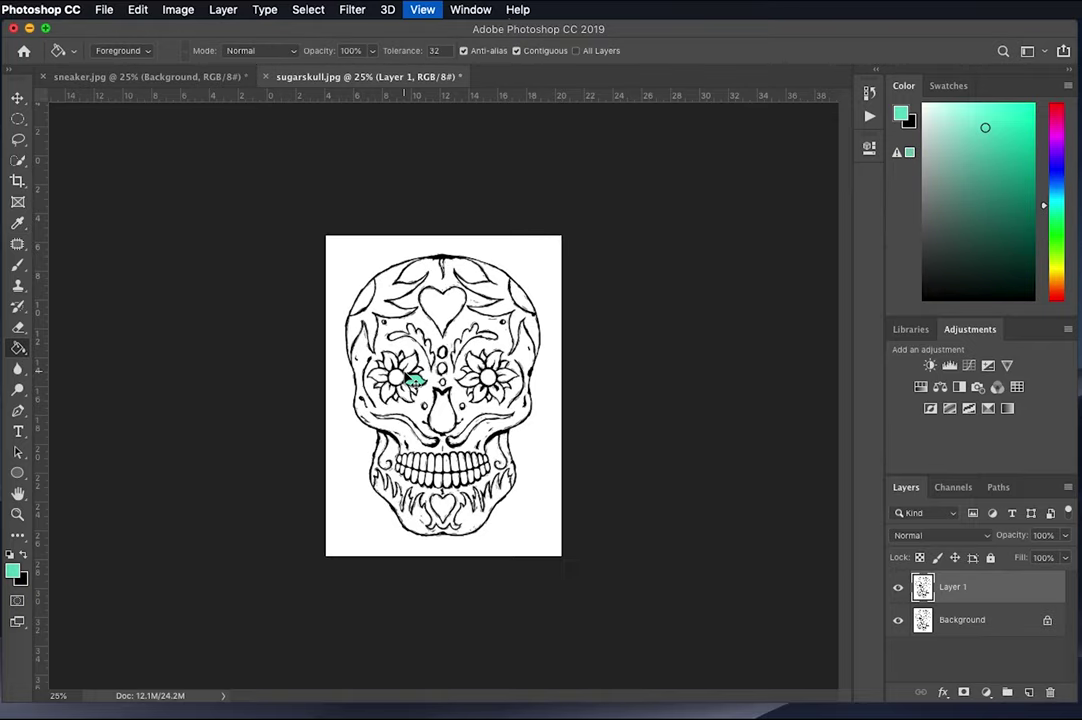
key(super+plus)
key(super+plus)
key(super+plus)
key(super+plus)
key(super+plus)
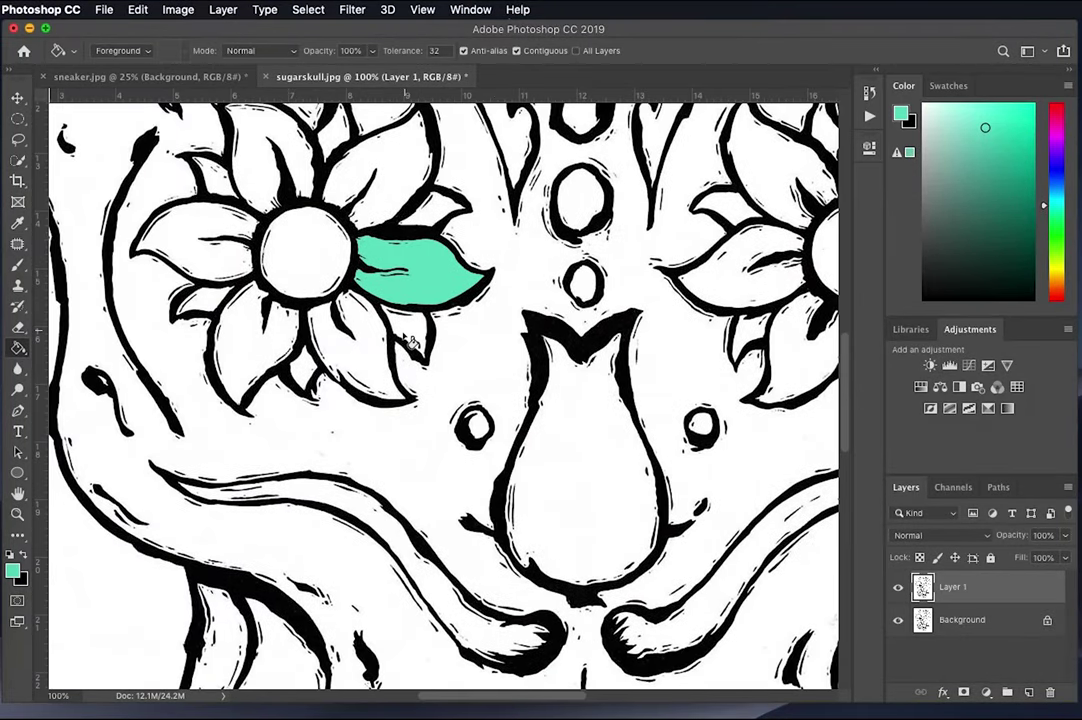
click(340, 330)
click(228, 302)
click(178, 236)
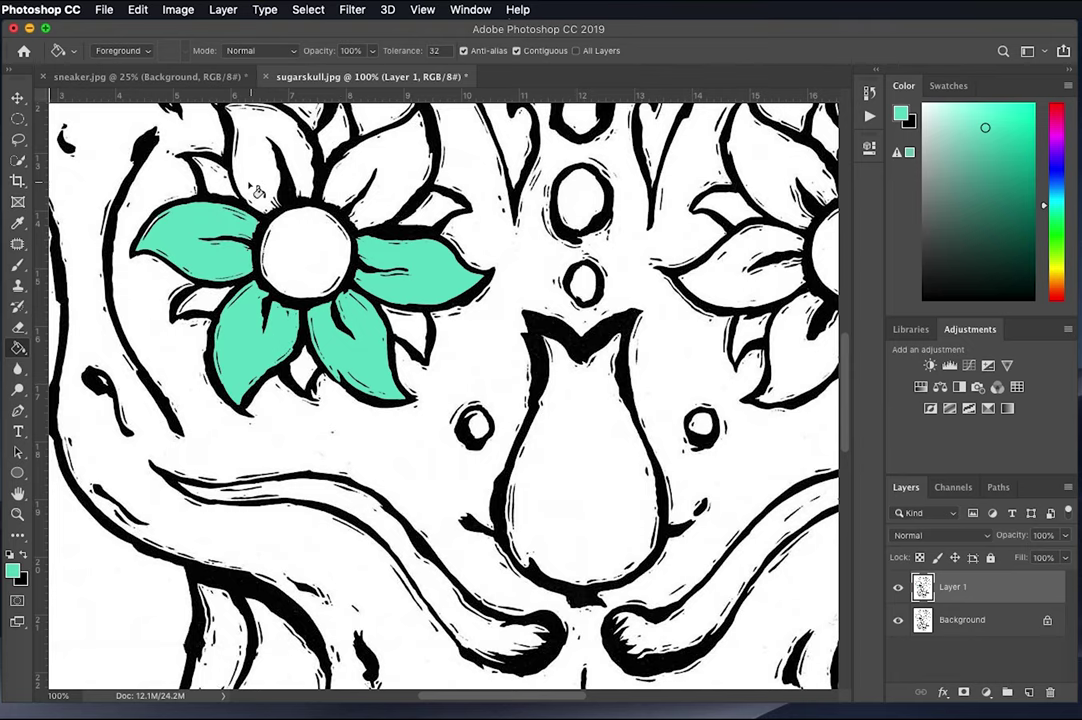
click(220, 160)
click(369, 174)
scroll(438, 216, up, 3)
scroll(438, 216, right, 3)
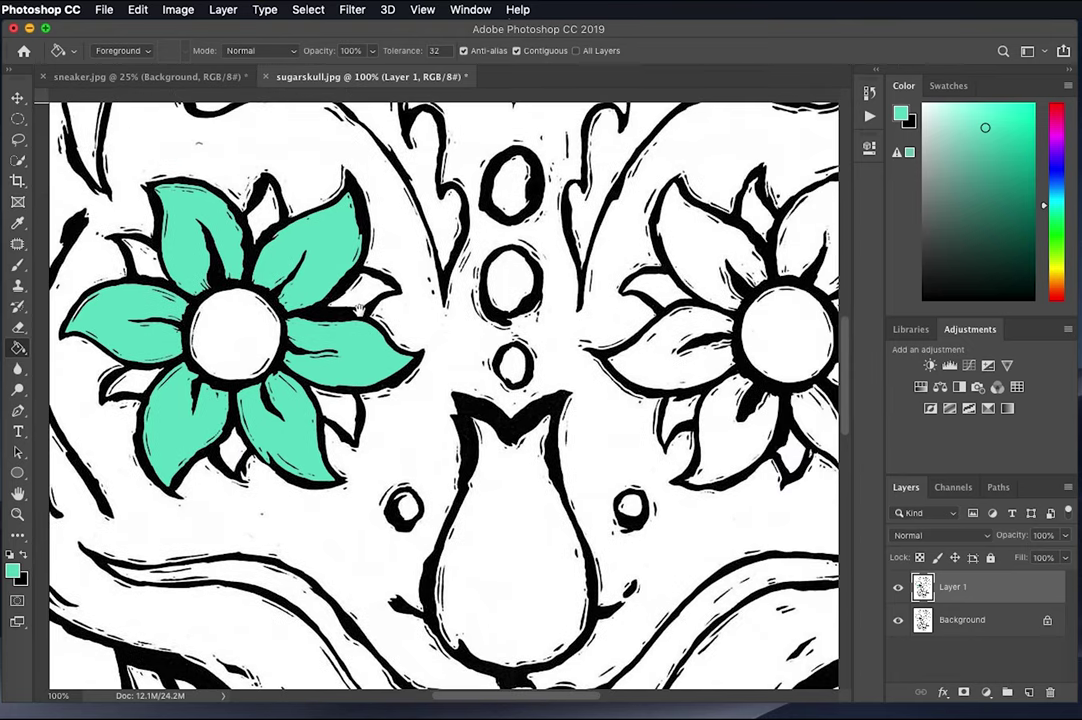
Fill the right flower's petals and the white back petal beside it with teal.
click(645, 358)
click(690, 238)
click(800, 250)
scroll(800, 250, right, 5)
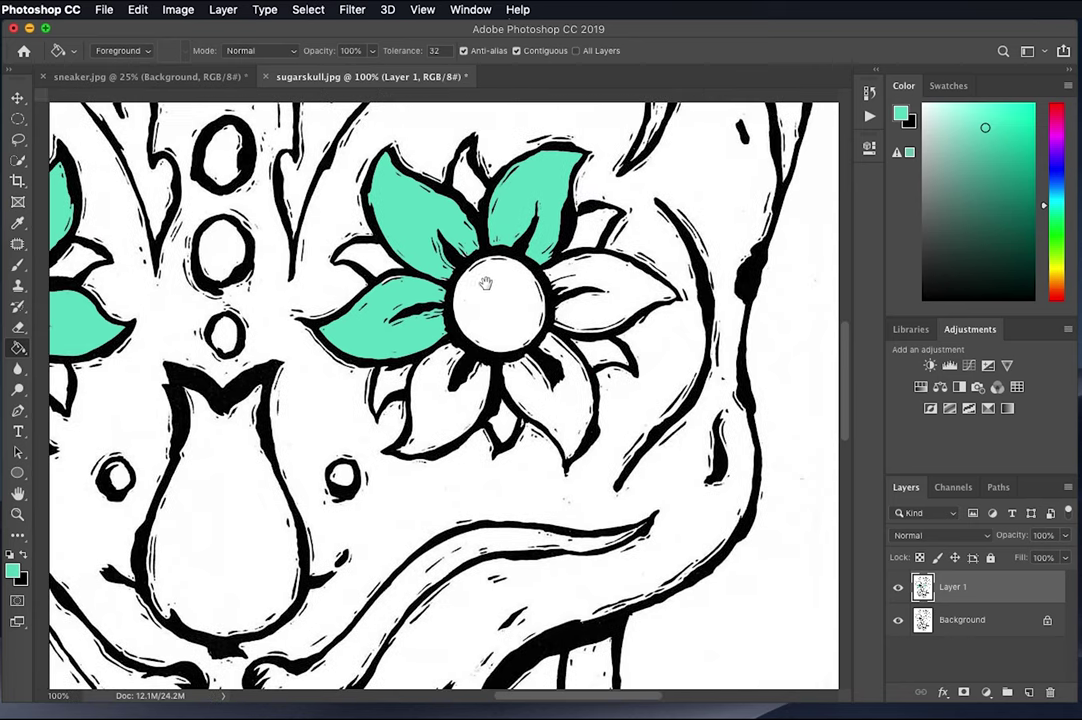
click(611, 292)
click(545, 410)
click(376, 362)
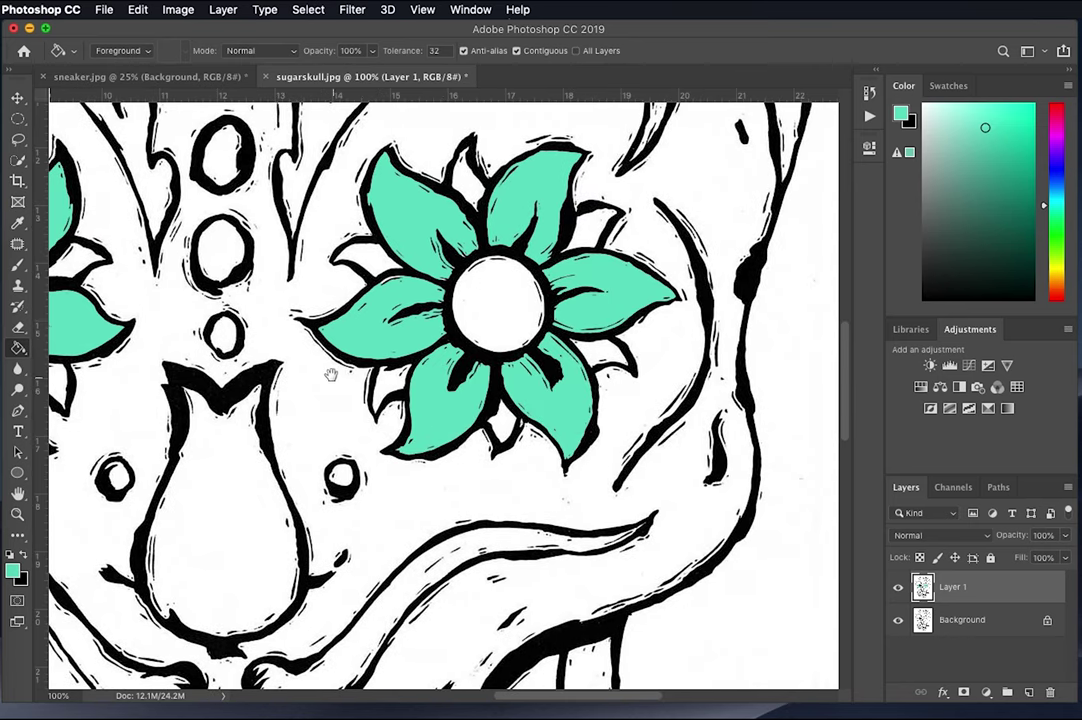
scroll(281, 317, left, 5)
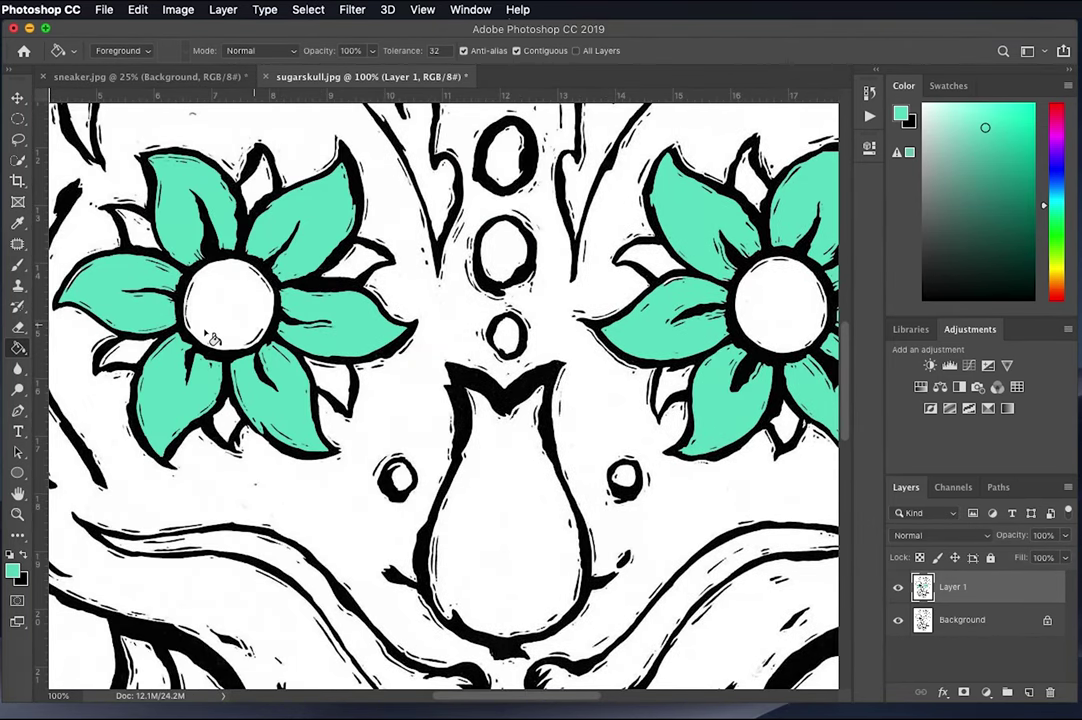
Set a yellow foreground and fill both flower centres, the tulip and five small ovals.
click(1054, 257)
click(966, 114)
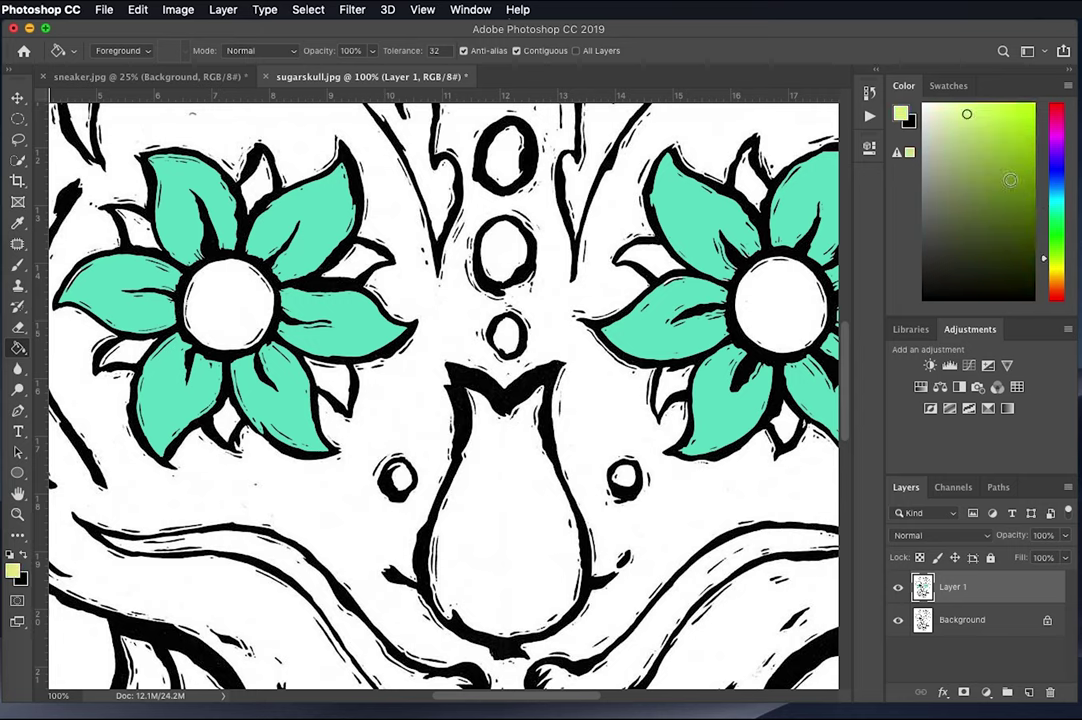
drag(1054, 258, 1054, 272)
click(773, 308)
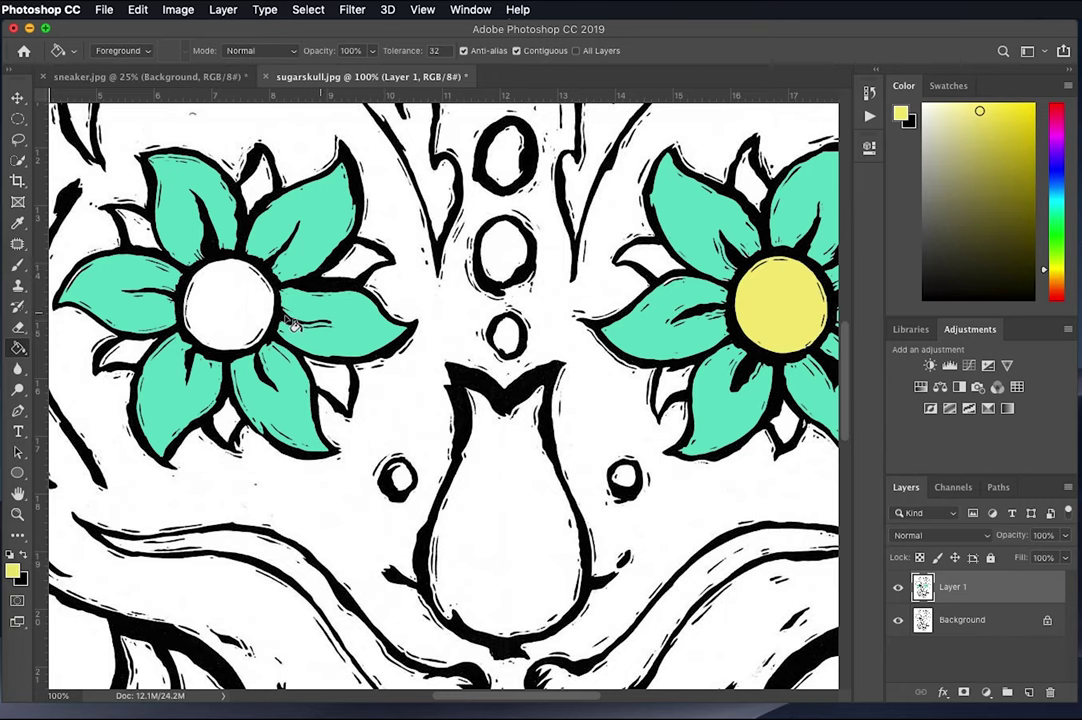
click(231, 318)
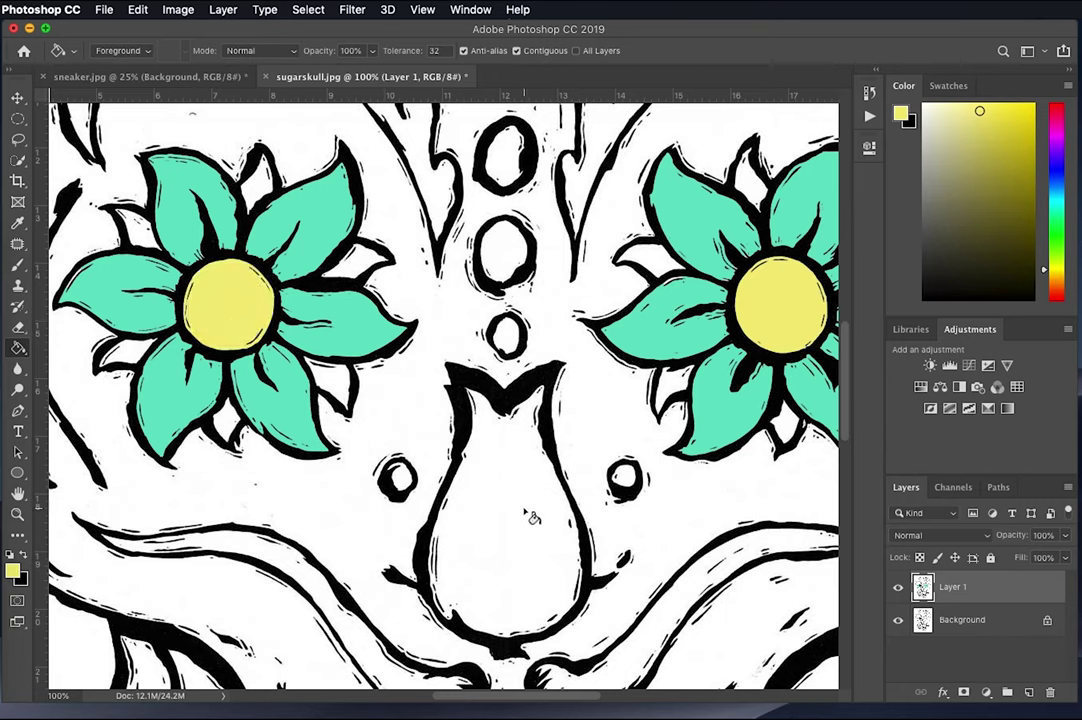
click(458, 440)
click(628, 481)
click(400, 478)
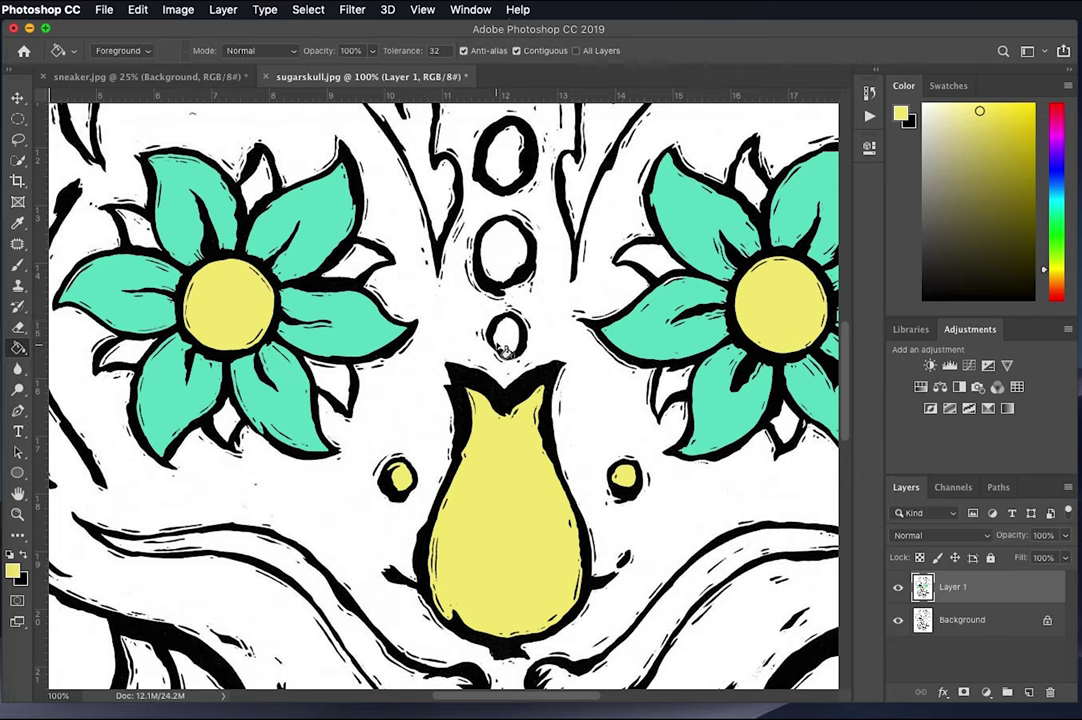
click(507, 335)
click(505, 255)
click(506, 160)
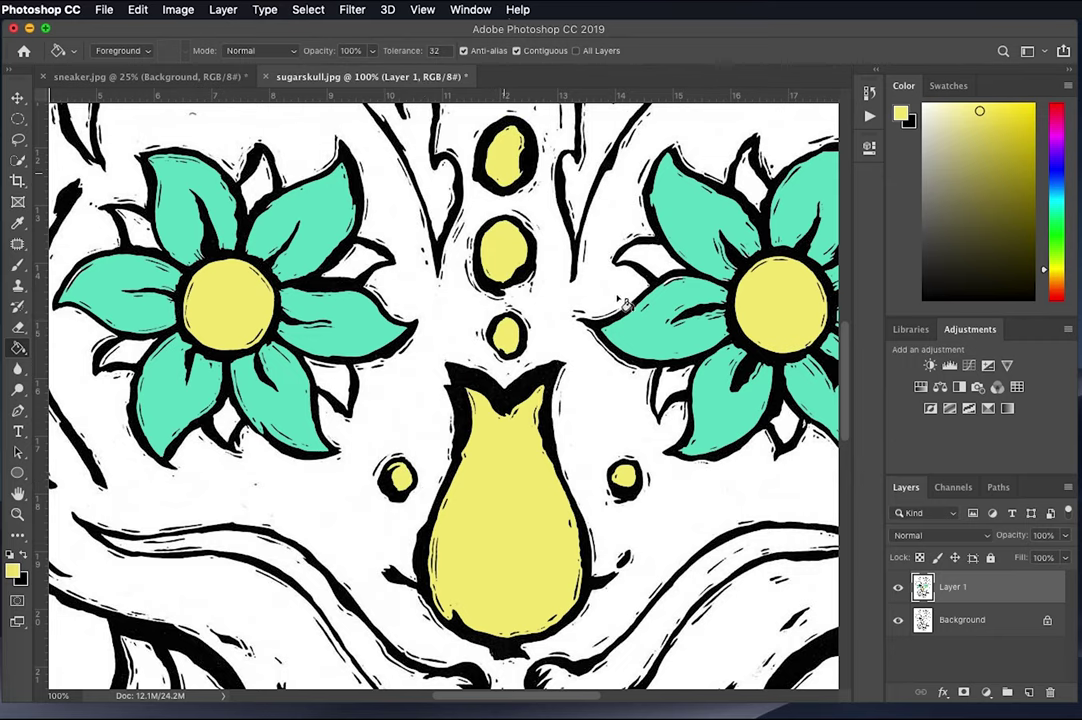
Sample the petal's teal with the eyedropper and return to the Paint Bucket.
key(super+equal)
key(super+equal)
key(super+equal)
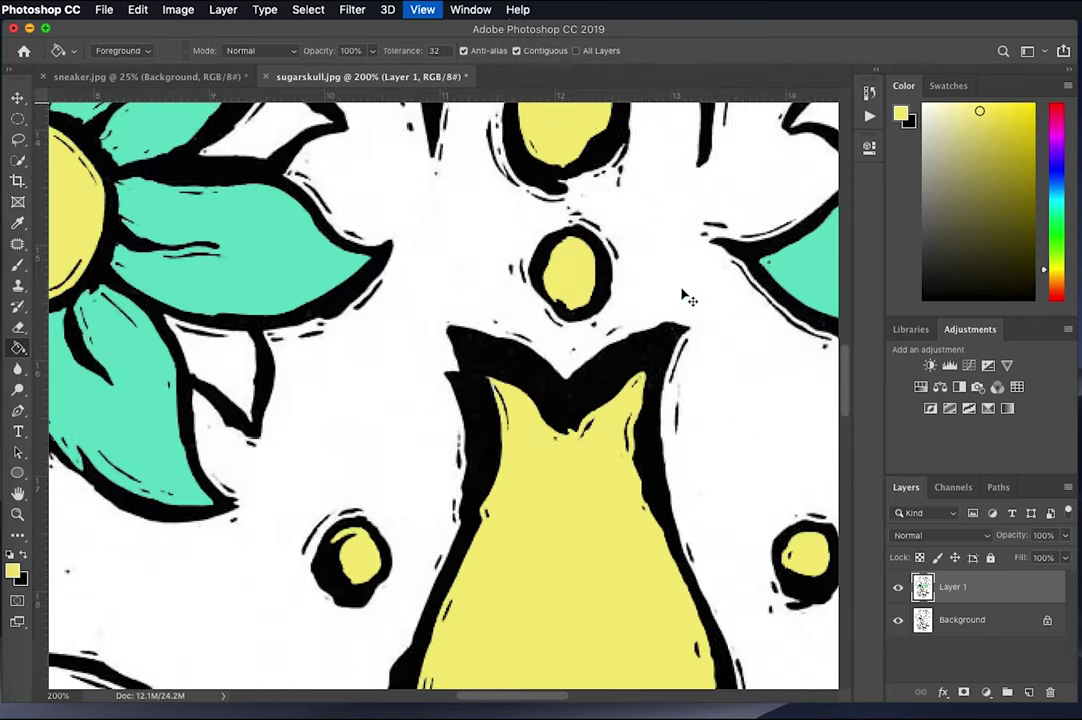
scroll(631, 313, up, 2)
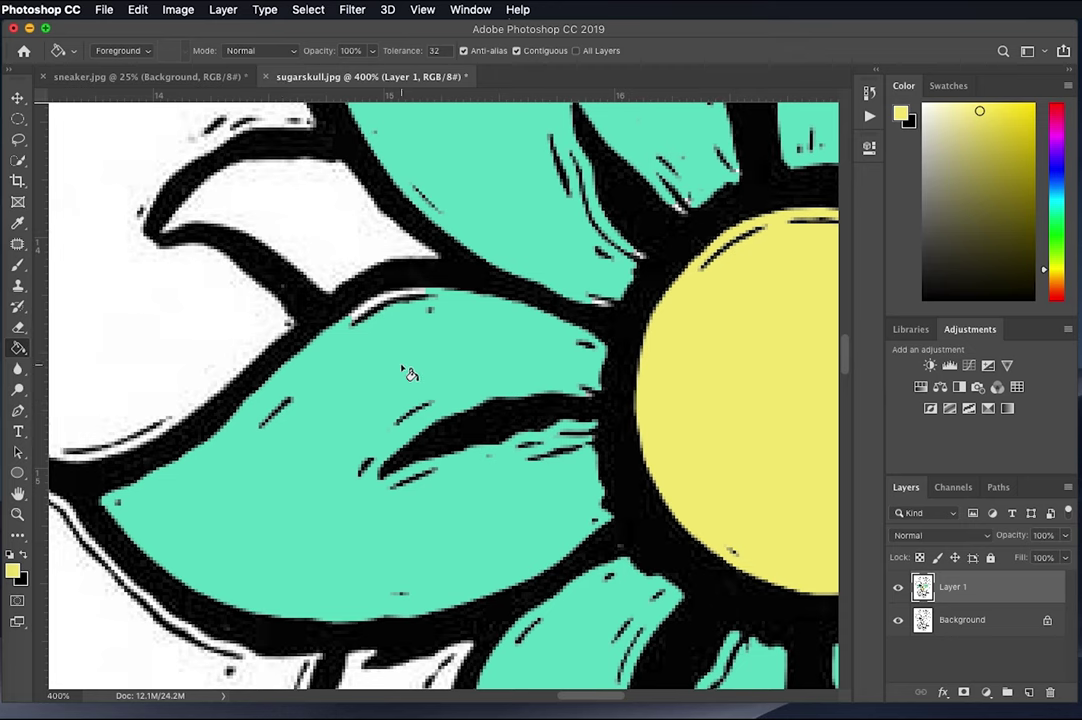
click(18, 222)
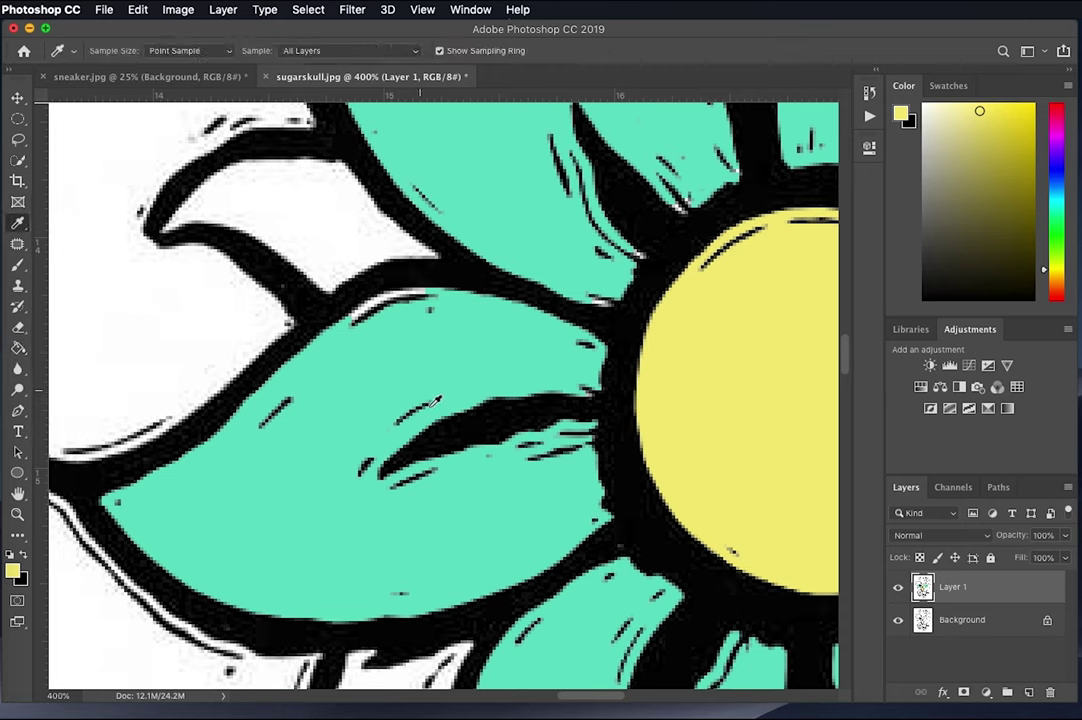
click(457, 342)
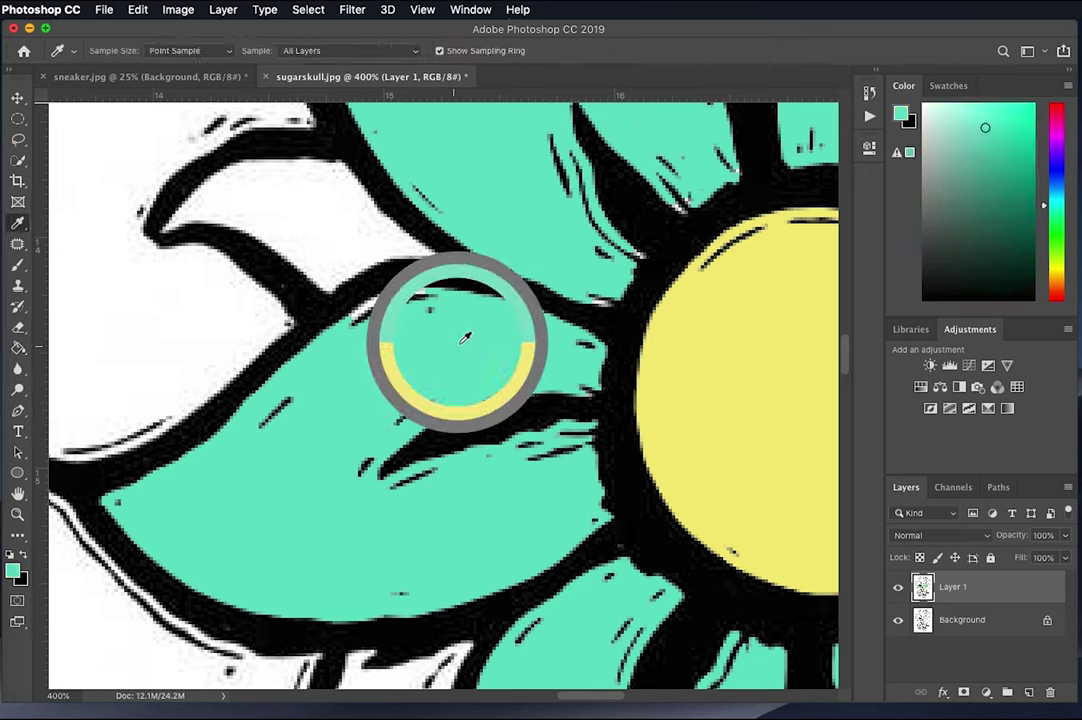
click(19, 350)
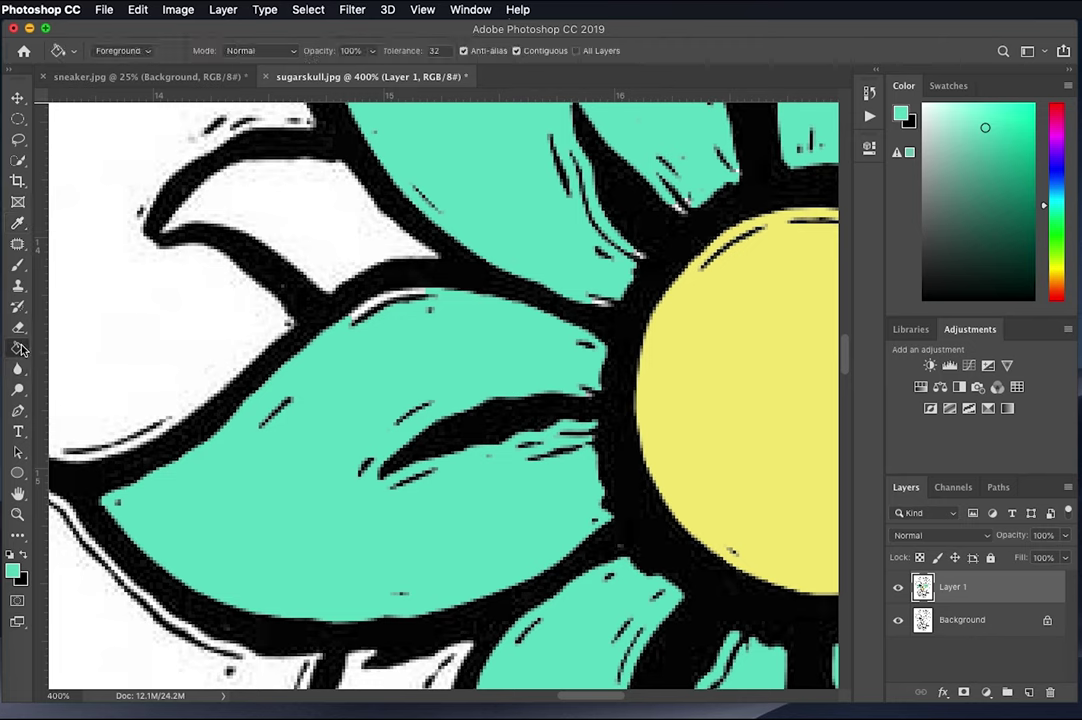
click(378, 313)
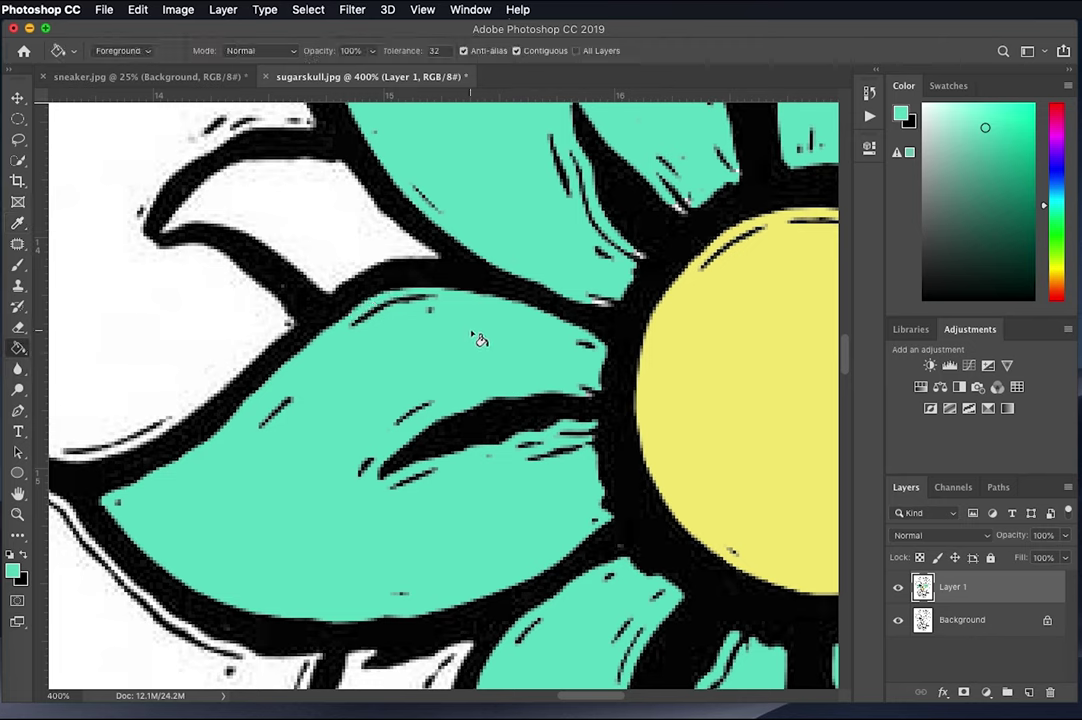
drag(560, 437, 532, 390)
key(super+minus)
key(super+minus)
key(super+minus)
key(super+minus)
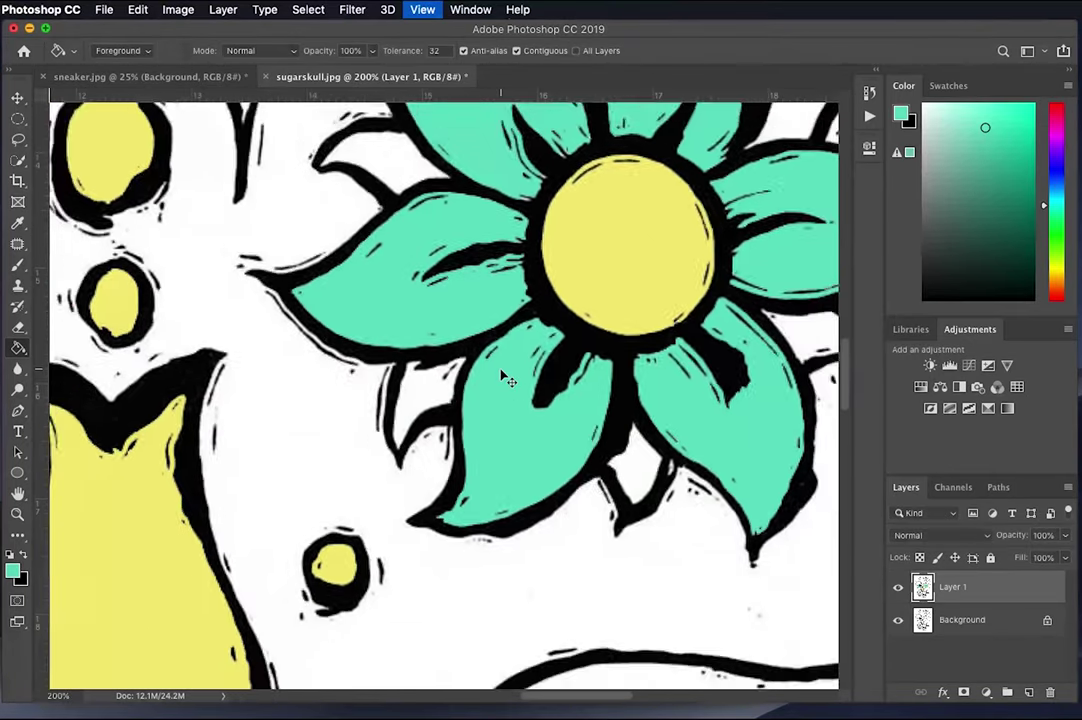
Show the rulers and zoom in closely on the teal leaf's edge.
key(v)
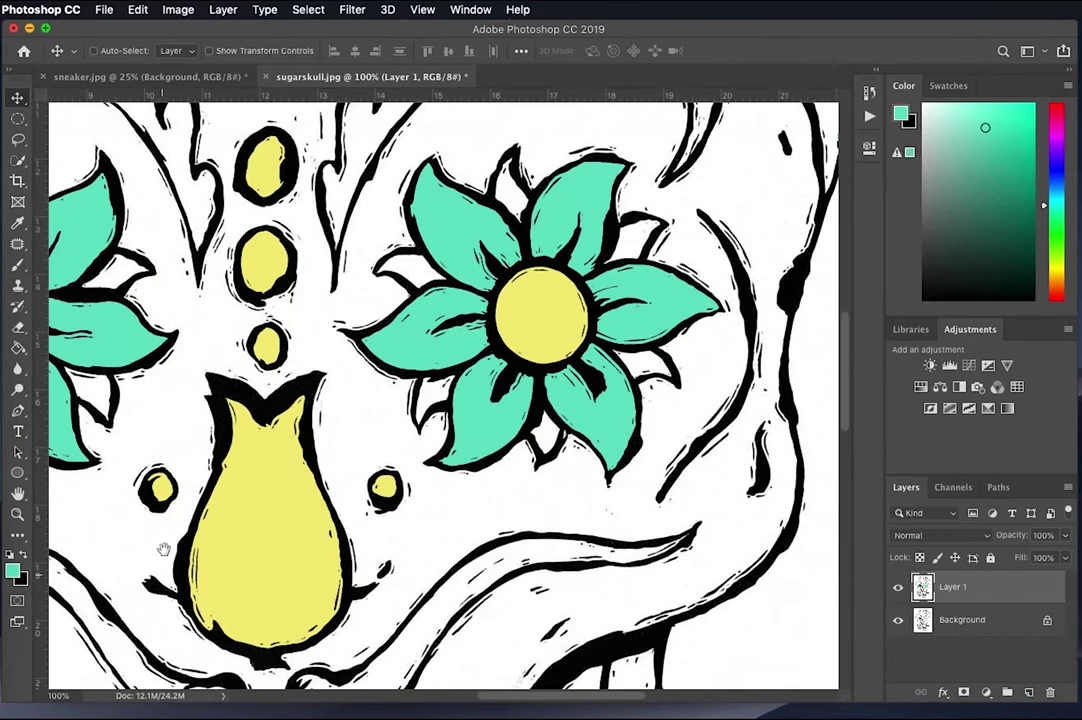
drag(165, 530, 460, 498)
key(super+r)
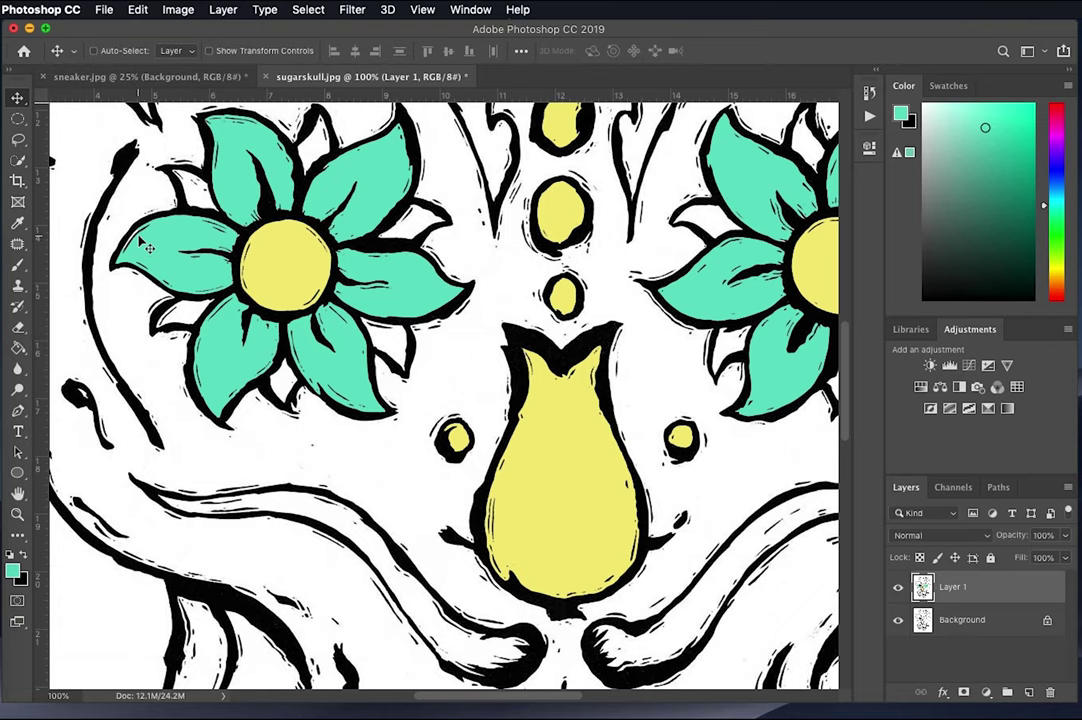
key(super+plus)
key(super+plus)
key(super+plus)
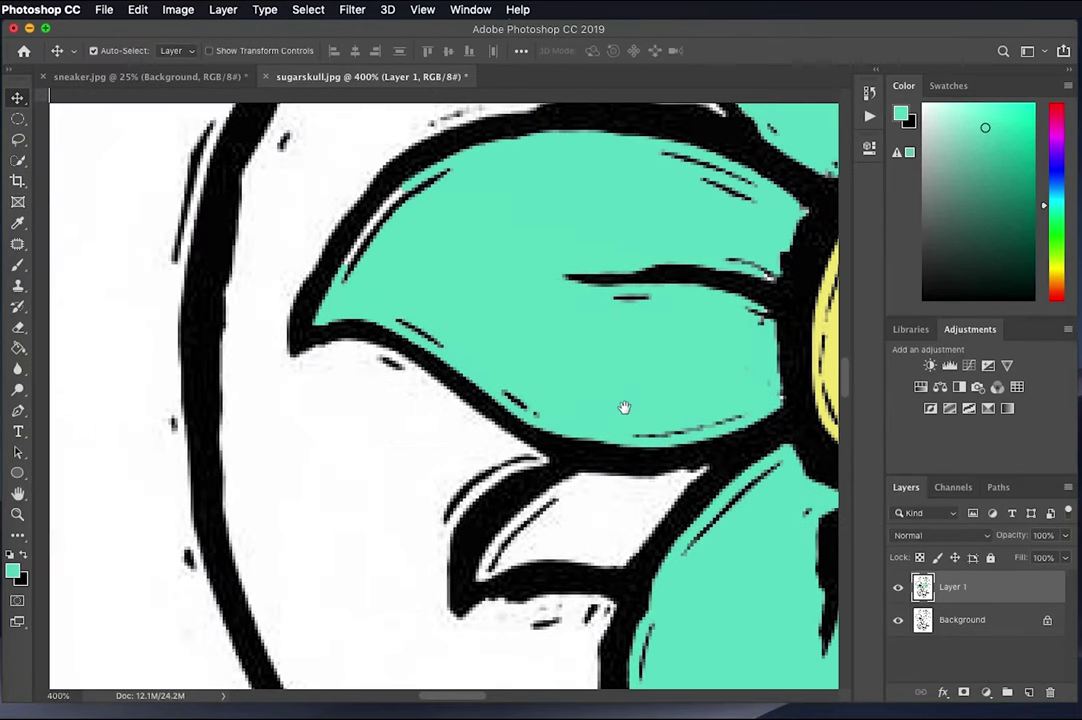
scroll(624, 407, up, 5)
scroll(623, 454, right, 5)
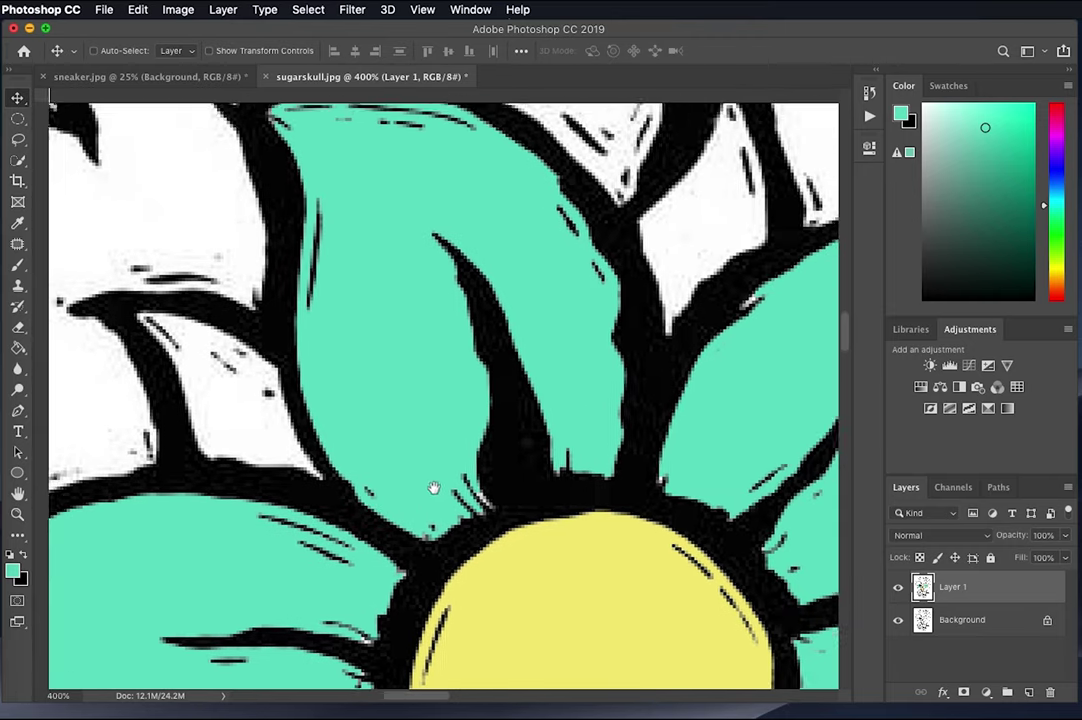
scroll(433, 487, up, 1)
scroll(459, 536, down, 3)
scroll(483, 345, left, 5)
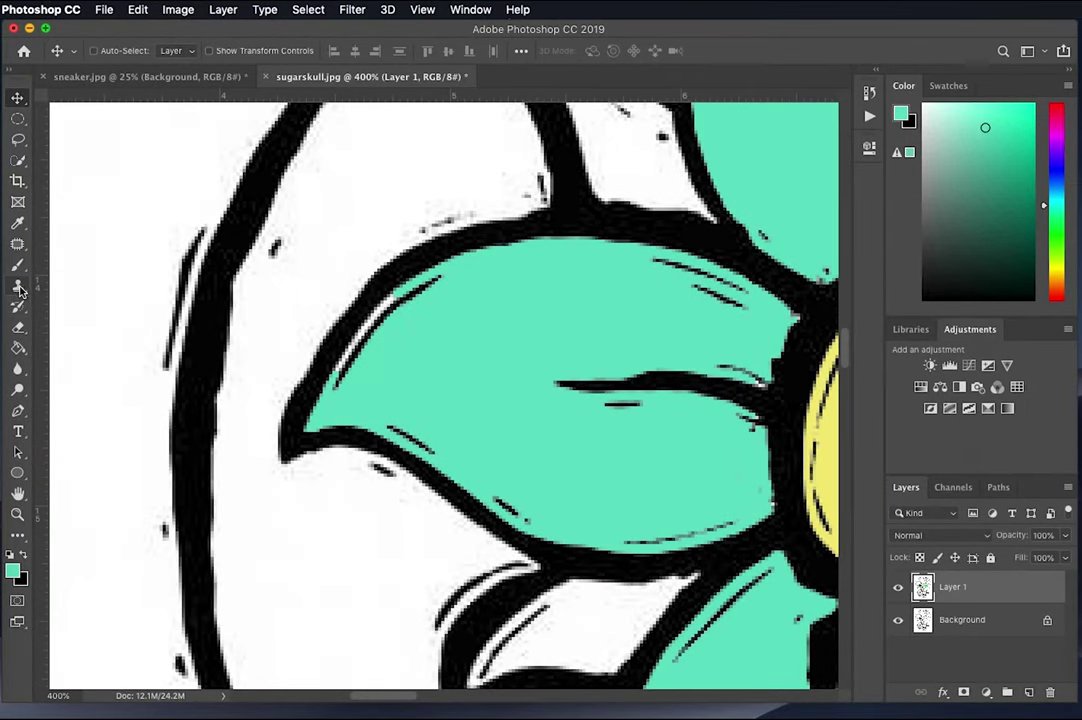
Fill the white sliver along the leaf edge with teal.
key(g)
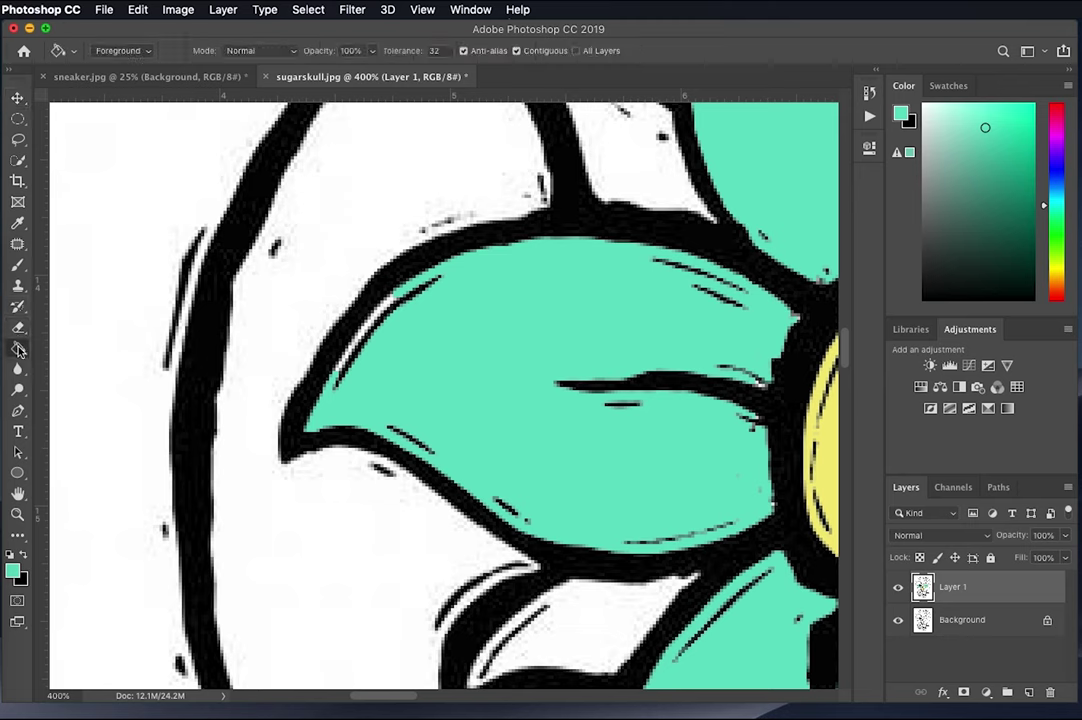
click(385, 320)
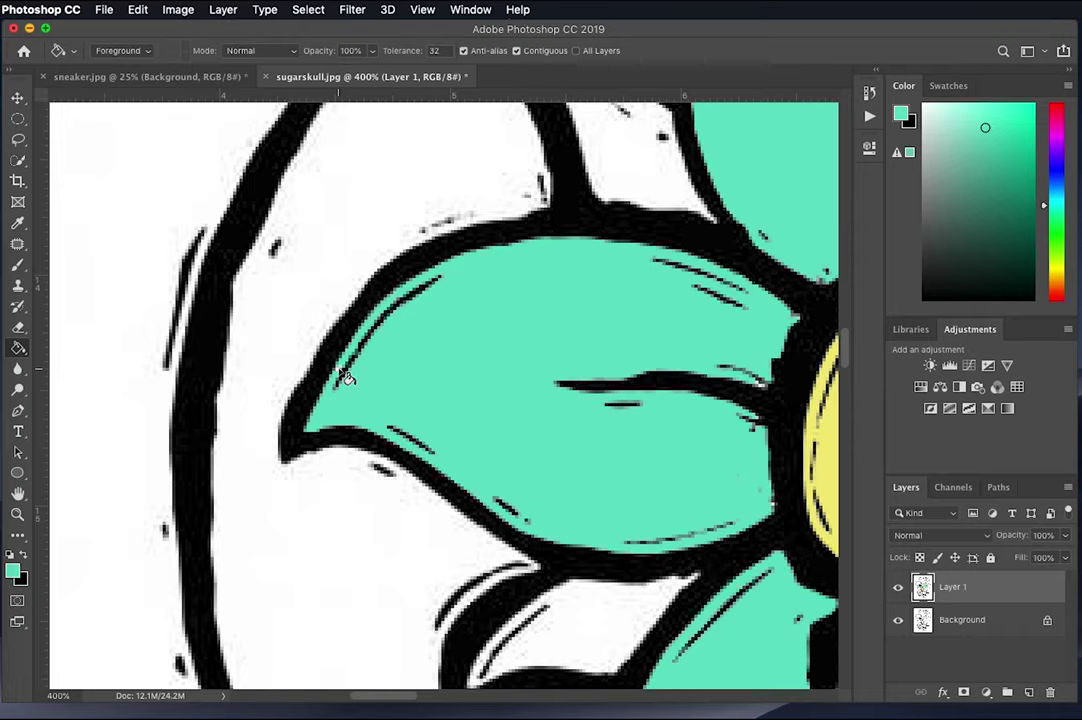
scroll(537, 492, down, 3)
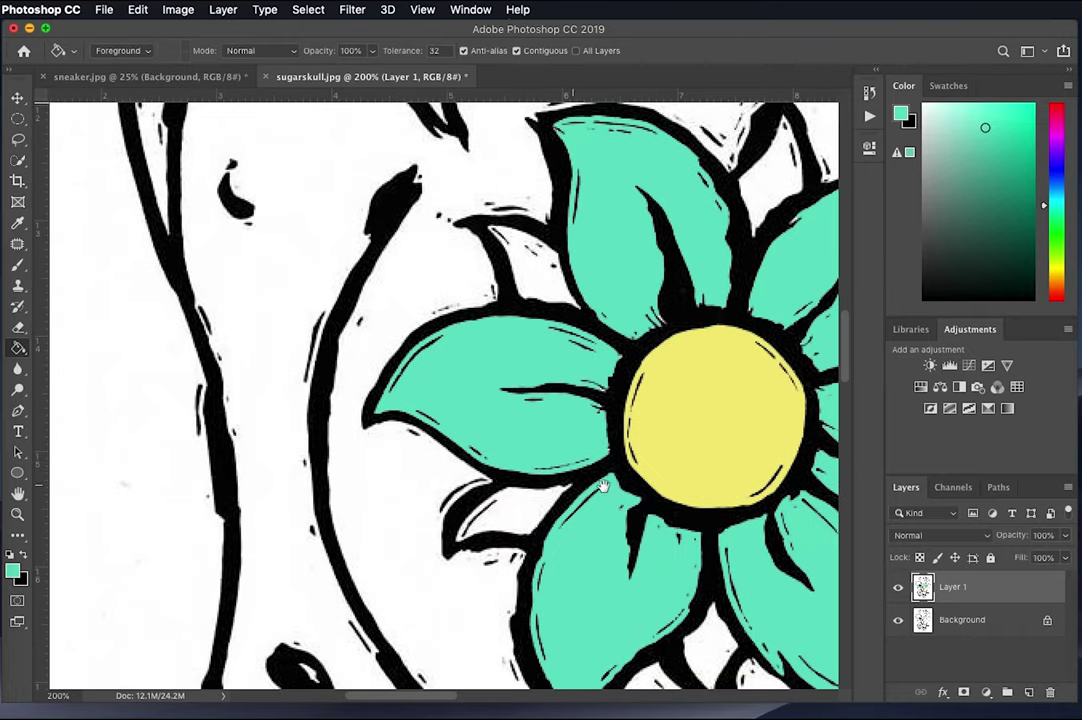
scroll(587, 449, right, 5)
scroll(612, 463, down, 2)
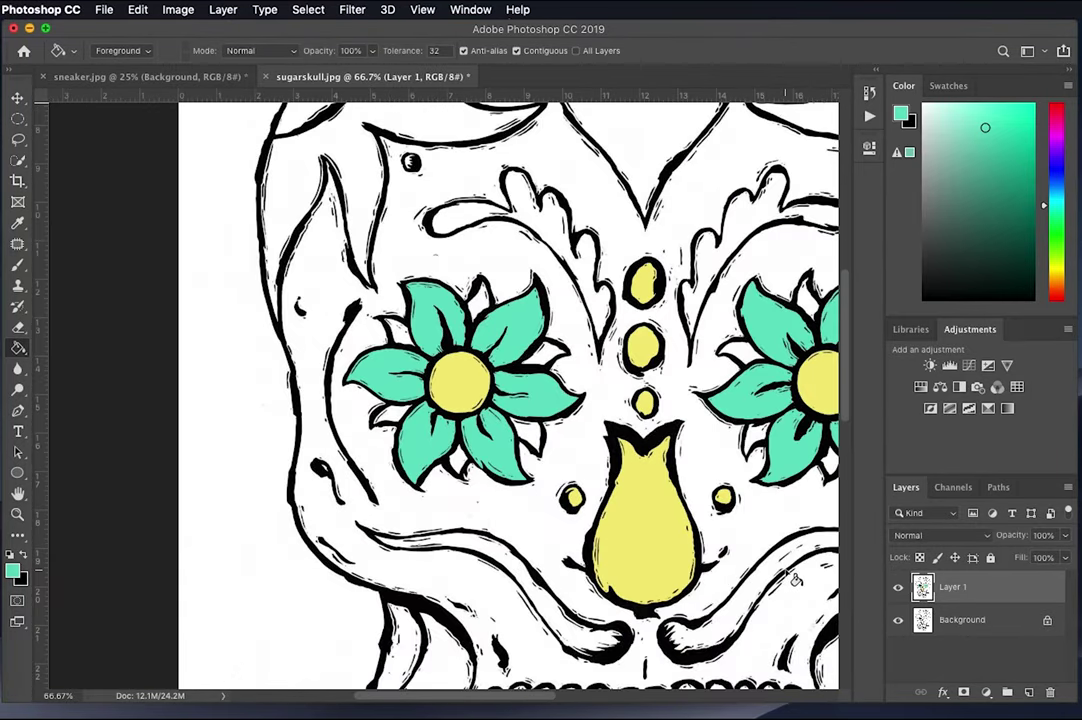
click(930, 540)
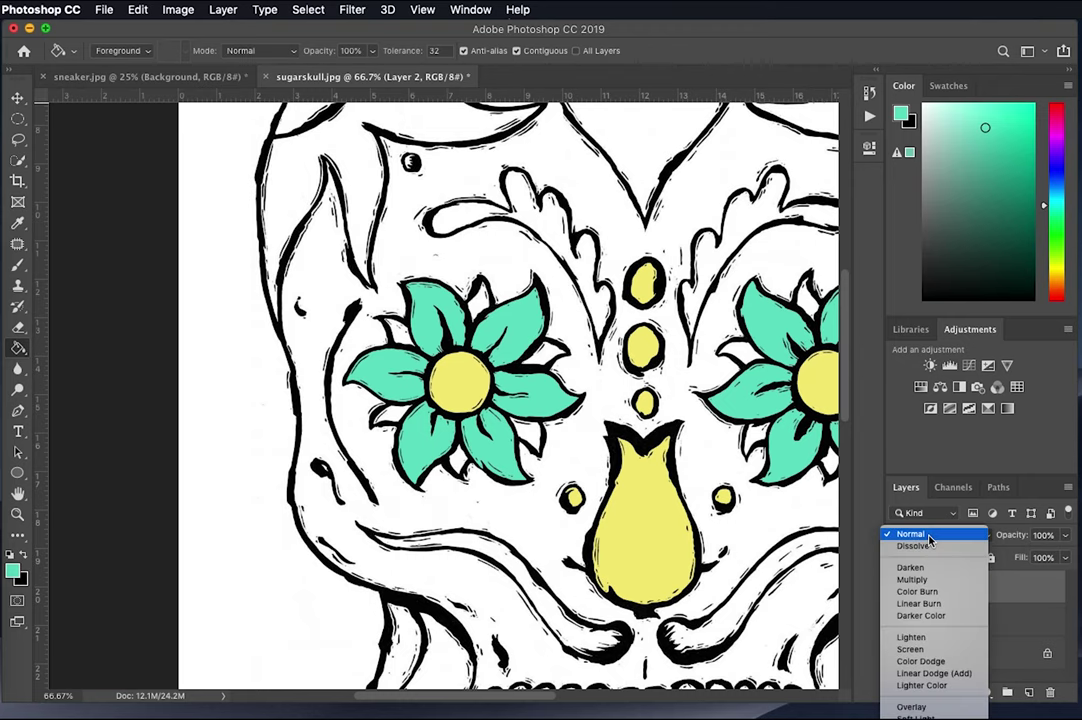
Set Layer 2 to Darken blending and pick a salmon-red brush colour.
click(930, 564)
key(b)
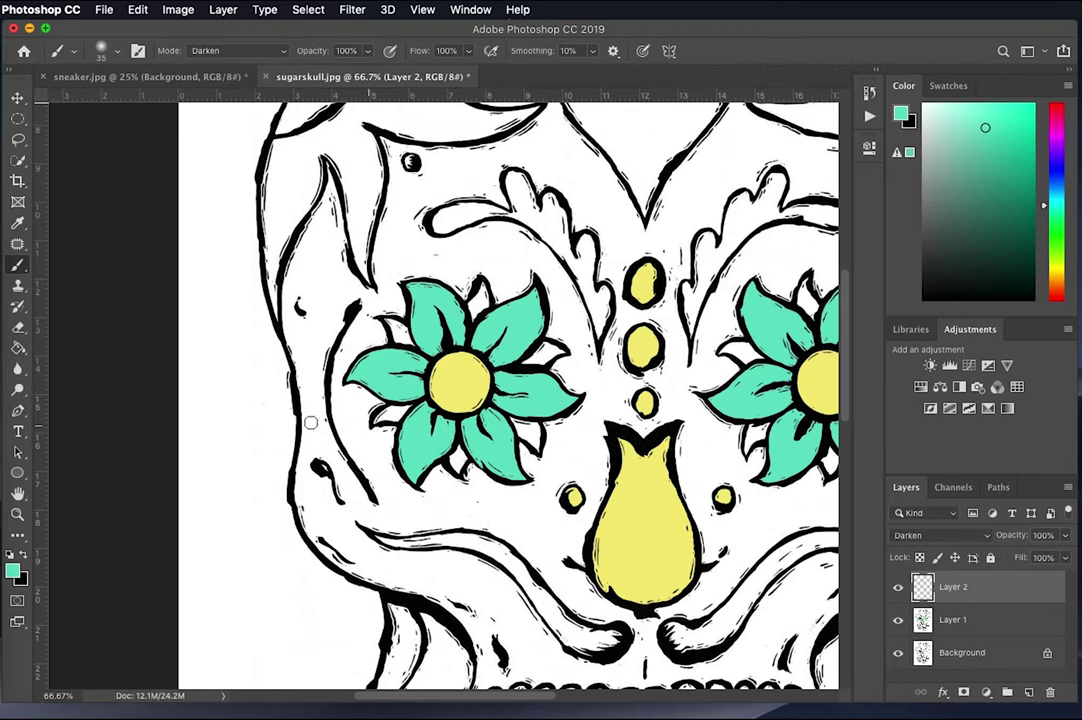
click(13, 571)
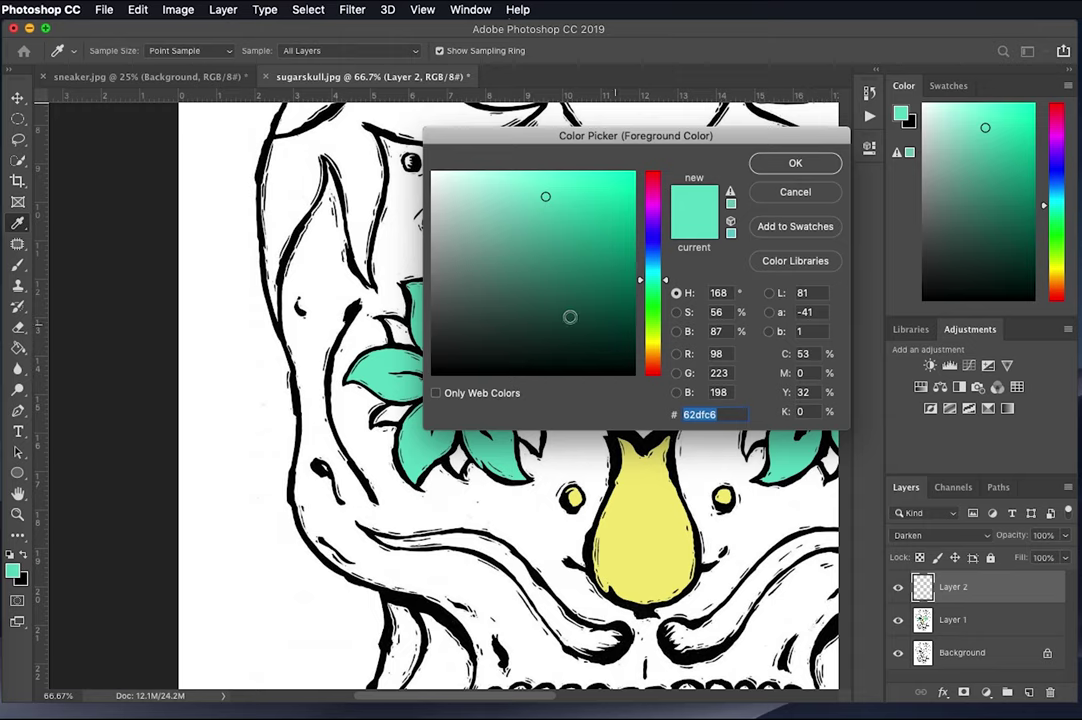
click(656, 367)
click(790, 163)
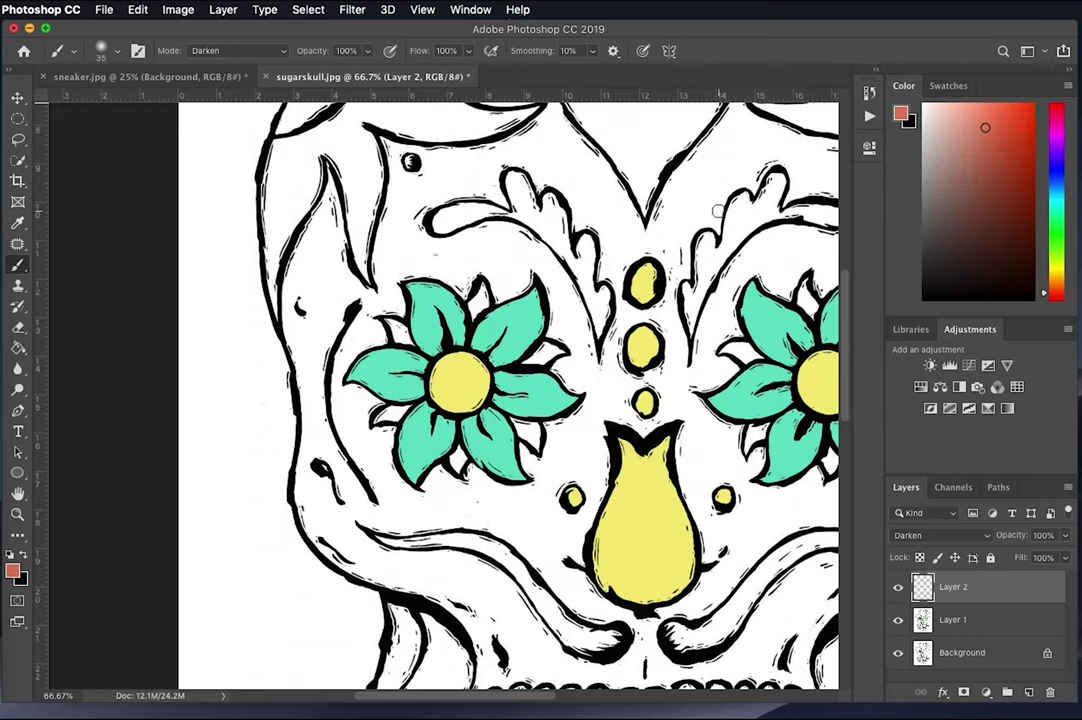
Paint salmon-red leaf accents behind the left flower's petals with a size-9 brush.
key(super+plus)
key(super+plus)
key(super+plus)
scroll(510, 328, down, 4)
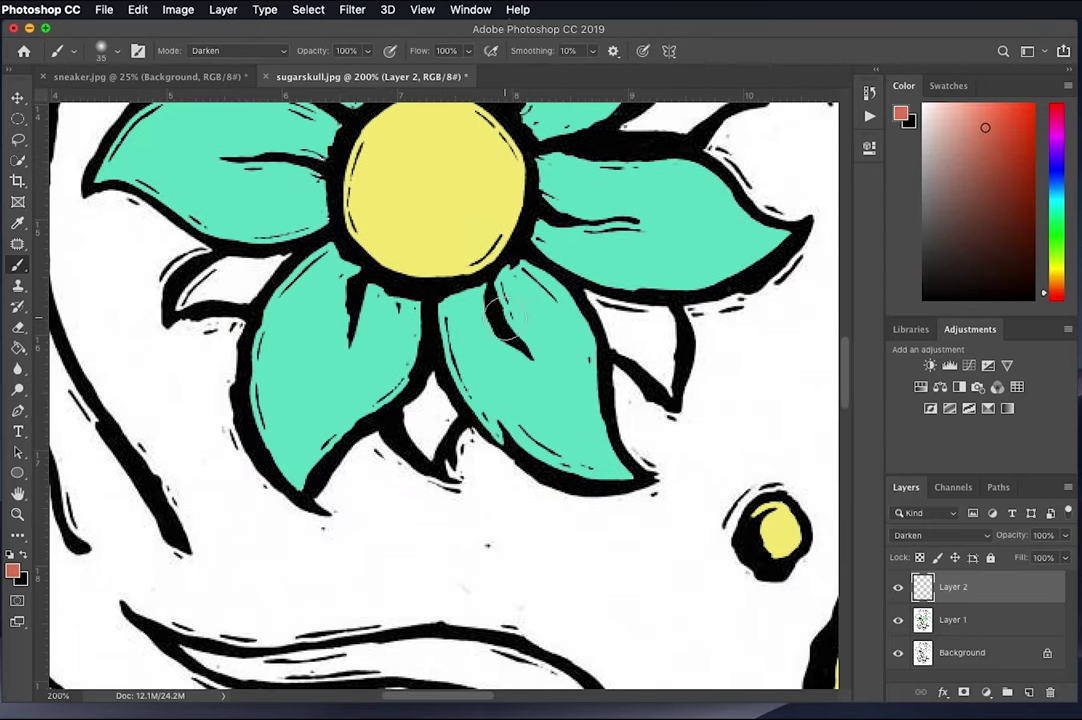
key(super+plus)
key(bracketleft)
key(bracketleft)
key(bracketleft)
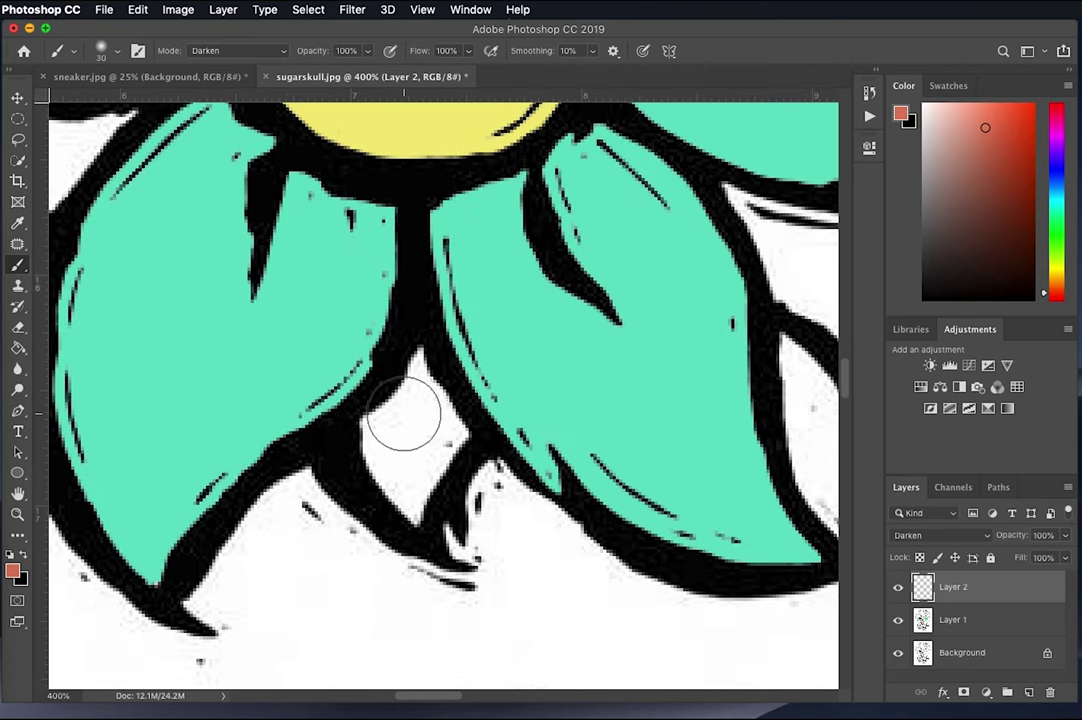
key(bracketleft)
key(bracketleft)
key(bracketleft)
mouse_move(410, 372)
mouse_down()
mouse_move(382, 418)
mouse_move(425, 356)
mouse_move(423, 366)
mouse_move(413, 354)
mouse_move(464, 444)
mouse_move(432, 487)
mouse_move(440, 466)
mouse_move(425, 519)
mouse_move(401, 499)
mouse_move(368, 416)
mouse_move(361, 436)
mouse_move(405, 498)
mouse_up()
key(space)
drag(556, 425, 410, 440)
mouse_move(470, 215)
mouse_down()
mouse_move(522, 331)
mouse_move(571, 354)
mouse_move(635, 420)
mouse_move(629, 259)
mouse_move(470, 220)
mouse_move(548, 337)
mouse_move(564, 340)
mouse_move(520, 254)
mouse_move(601, 271)
mouse_move(577, 308)
mouse_move(531, 307)
mouse_move(577, 308)
mouse_move(592, 286)
mouse_move(619, 379)
mouse_move(635, 294)
mouse_move(617, 310)
mouse_move(626, 269)
mouse_move(614, 247)
mouse_move(510, 233)
mouse_move(604, 268)
mouse_move(551, 277)
mouse_move(573, 282)
mouse_move(602, 327)
mouse_move(630, 405)
mouse_move(636, 281)
mouse_up()
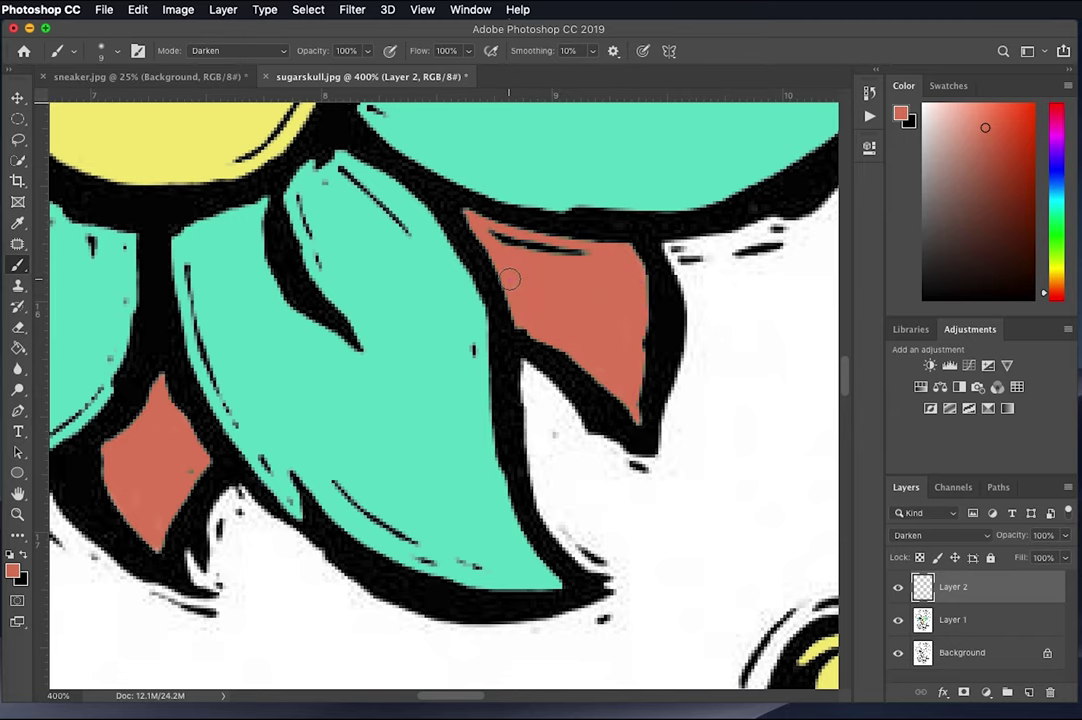
Zoom out to review the whole skull, then back in on the flowers and tulip.
key(super+minus)
key(super+minus)
key(super+minus)
key(super+minus)
key(super+minus)
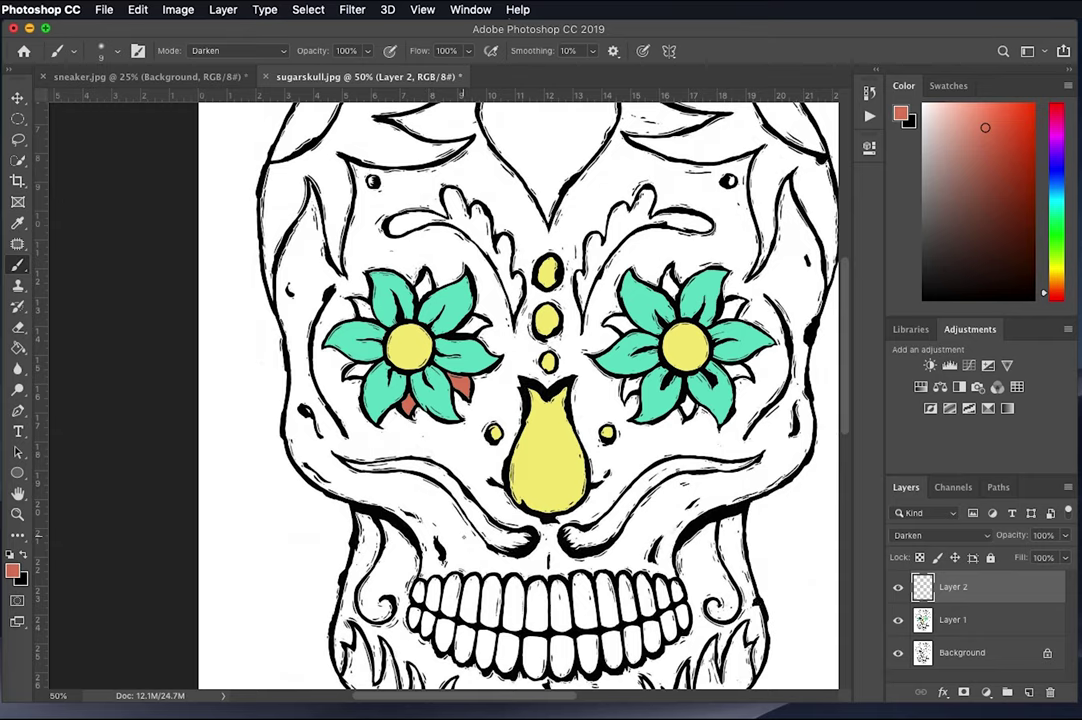
key(super+minus)
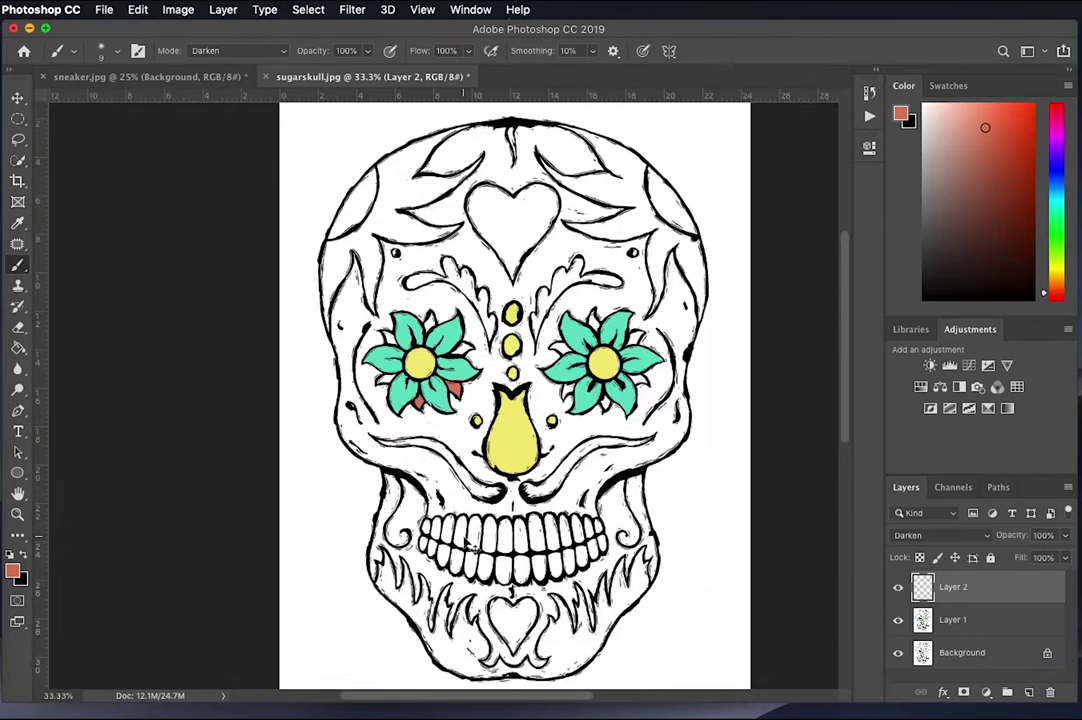
key(super+plus)
key(super+plus)
key(super+plus)
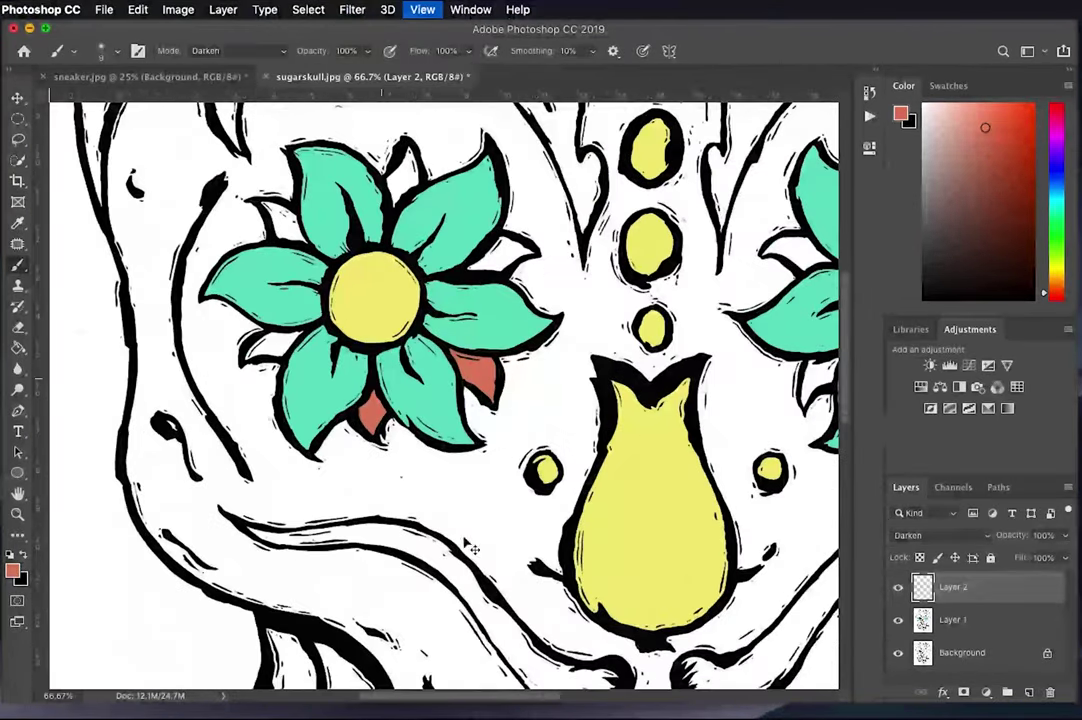
Show the rulers and add a new empty Layer 3 above Layer 2.
drag(514, 512, 393, 350)
key(super+r)
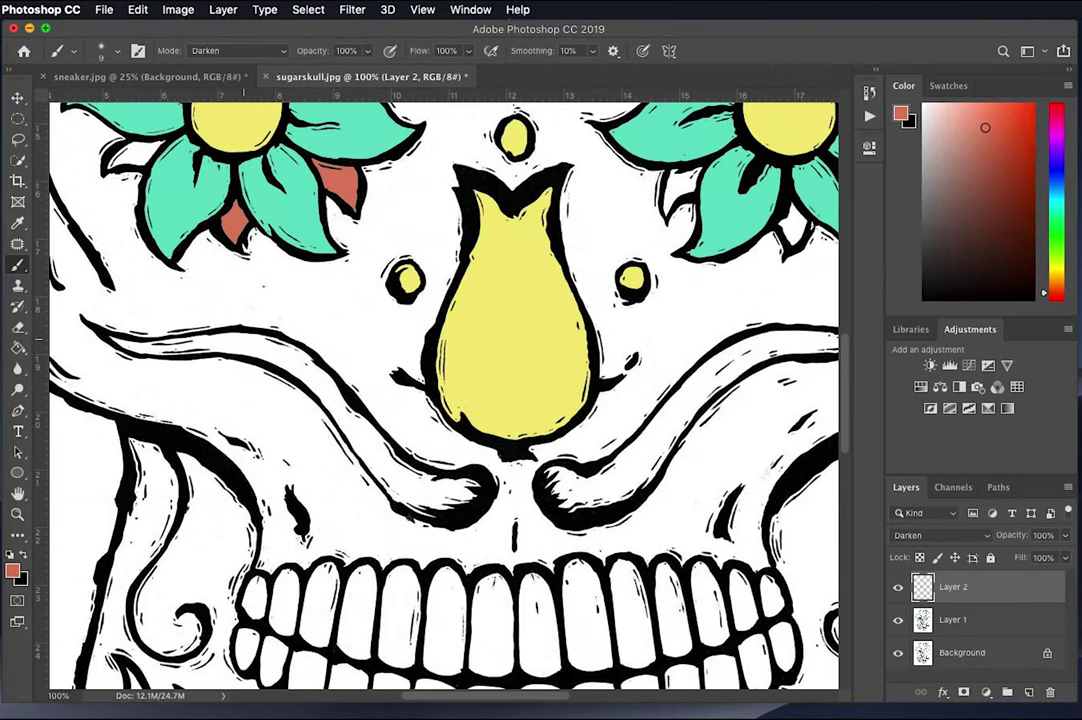
key(super+shift+alt+n)
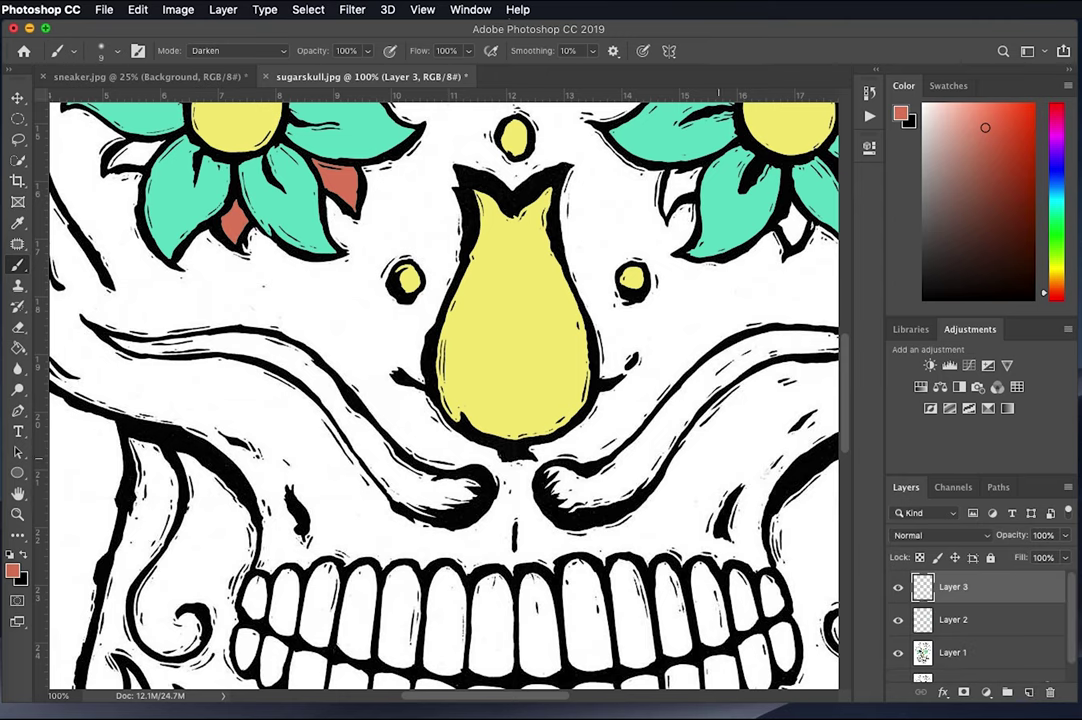
Set the gradient's left stop to pink e98fe8 in the Gradient Editor.
scroll(440, 390, up, 2)
drag(18, 347, 100, 348)
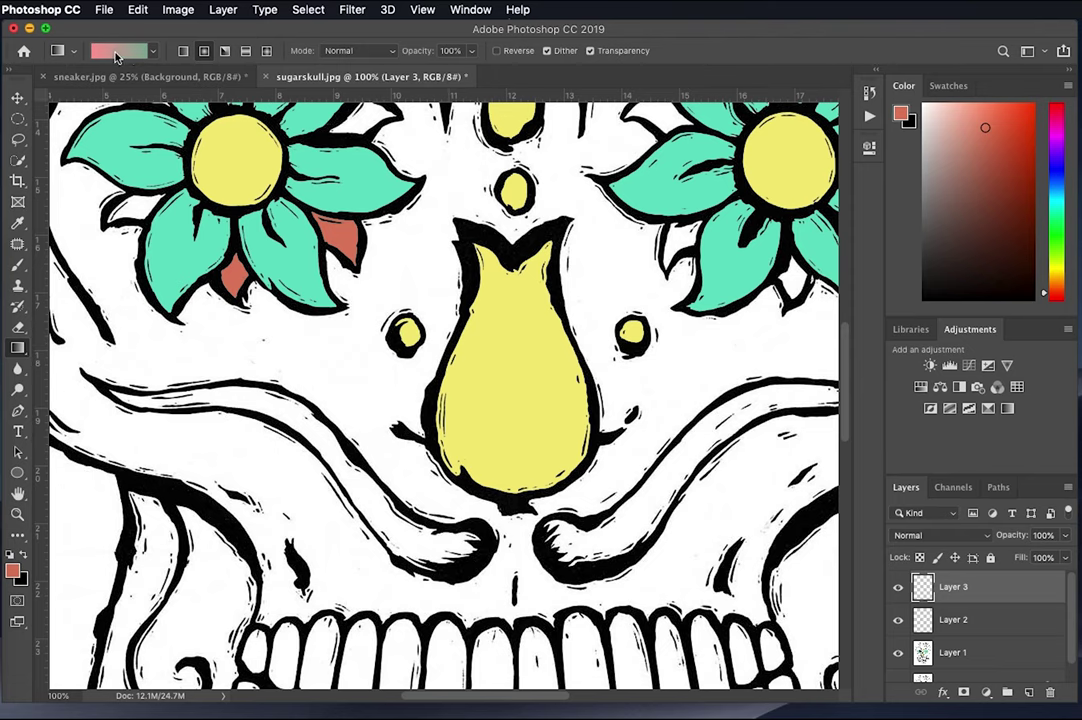
click(131, 53)
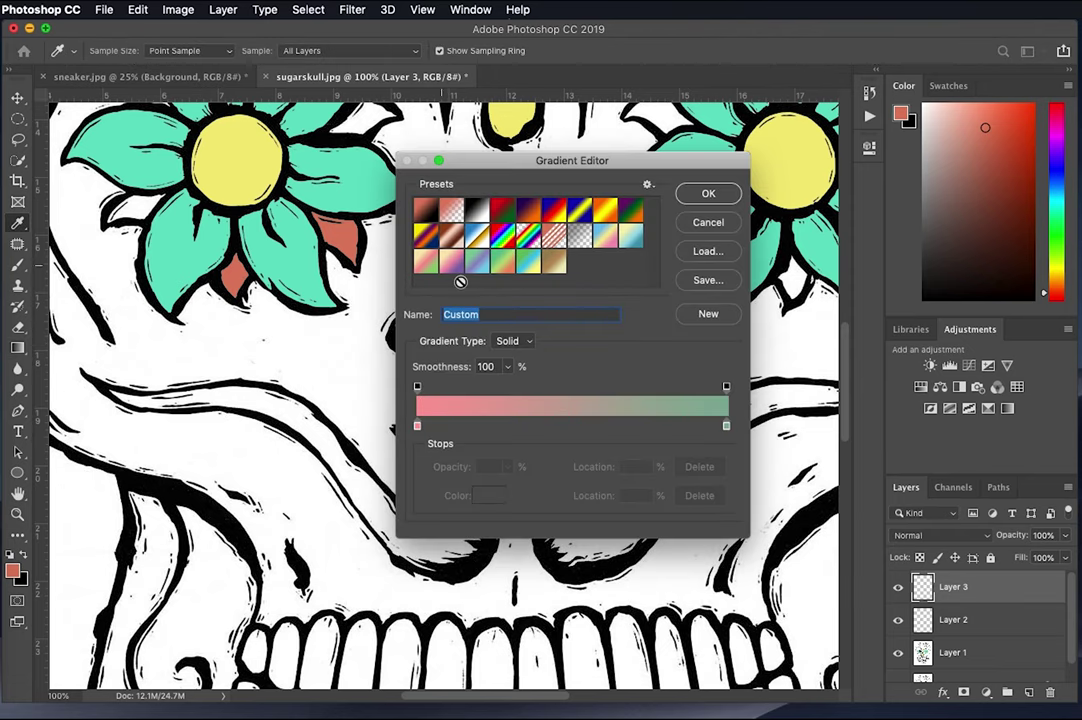
double_click(418, 427)
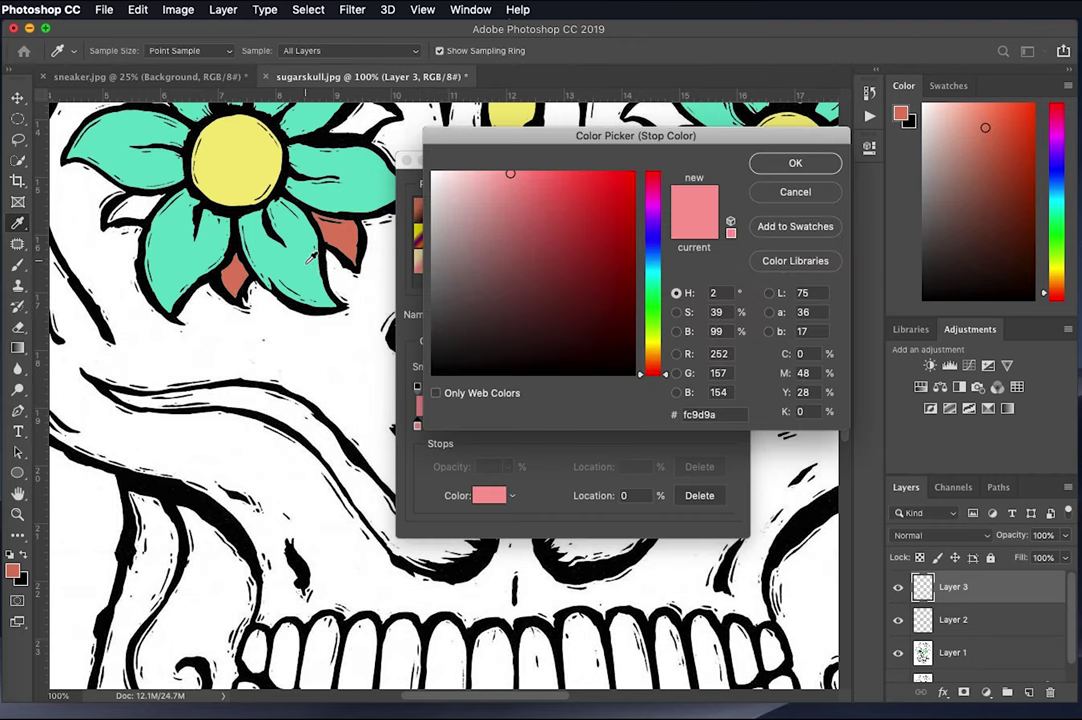
drag(656, 314, 651, 294)
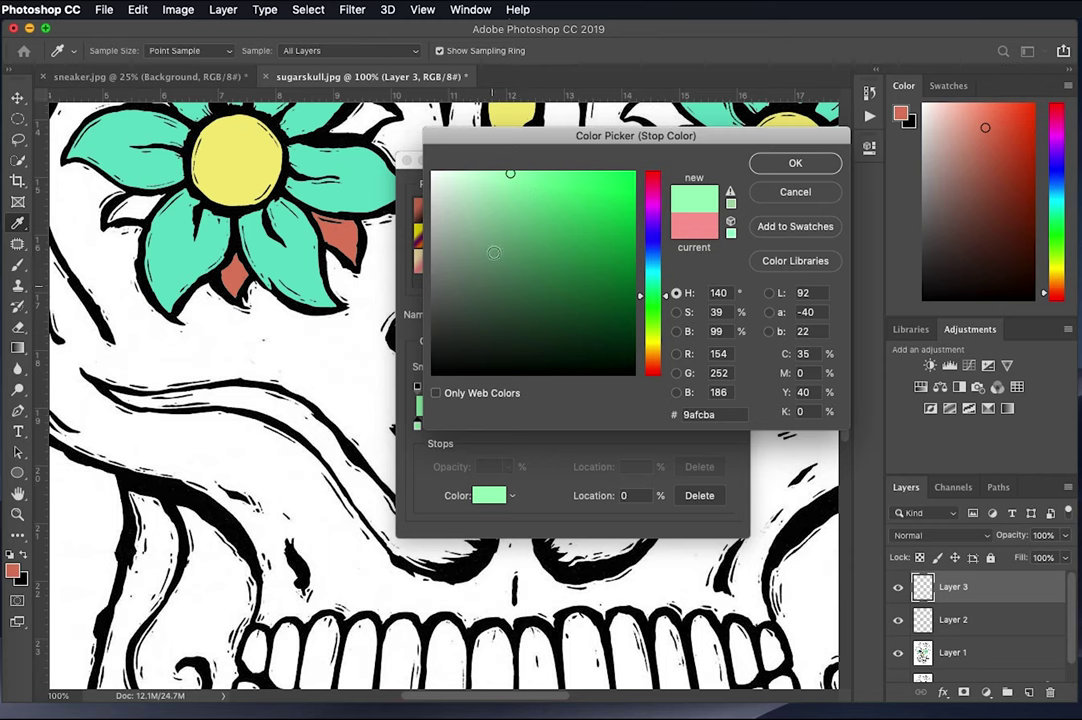
mouse_move(657, 293)
mouse_down()
mouse_move(664, 273)
mouse_move(662, 370)
mouse_move(669, 207)
mouse_up()
click(512, 187)
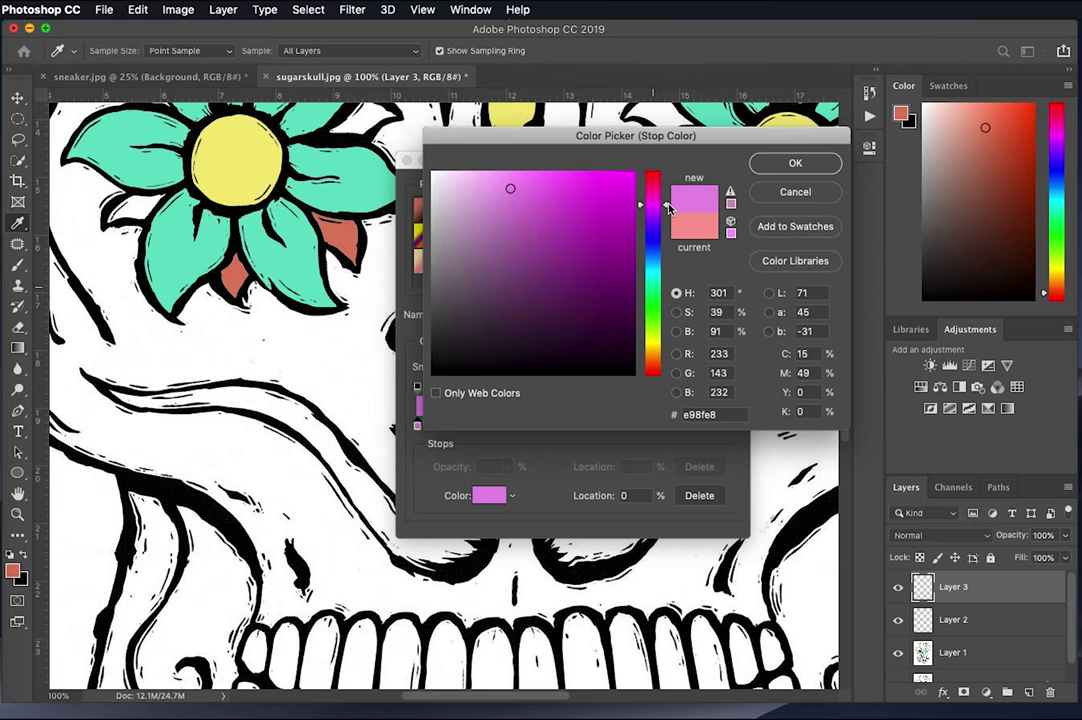
click(767, 165)
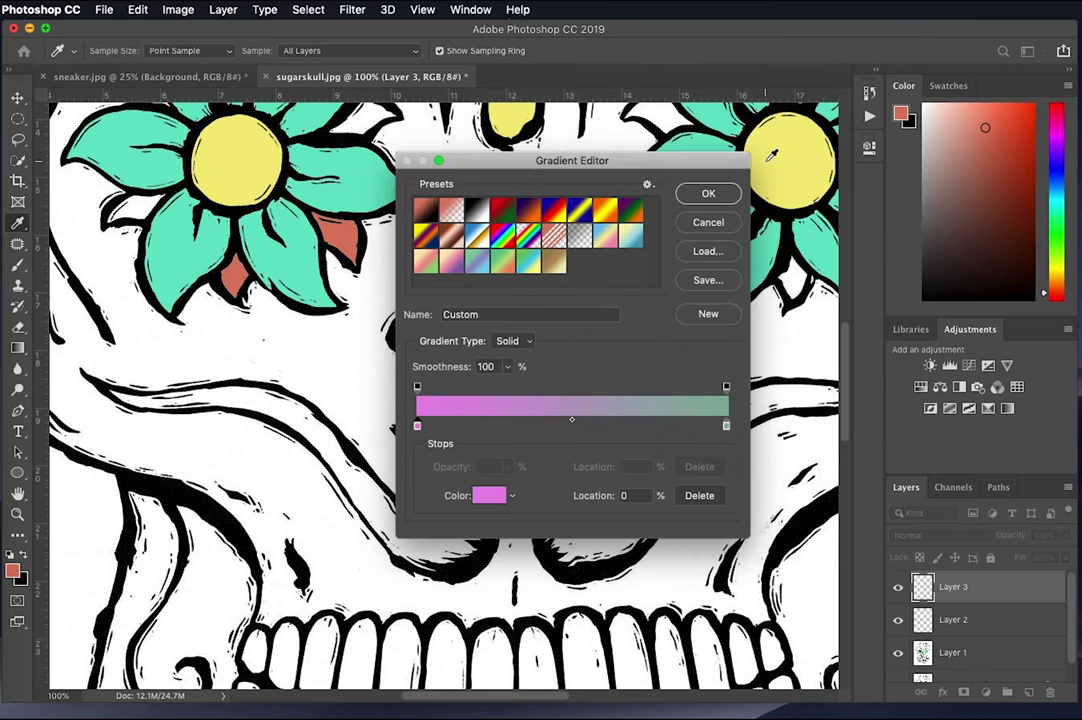
Set the gradient's right stop to purple 915a90 and confirm the pink-to-purple gradient.
double_click(418, 428)
double_click(694, 414)
key(super+c)
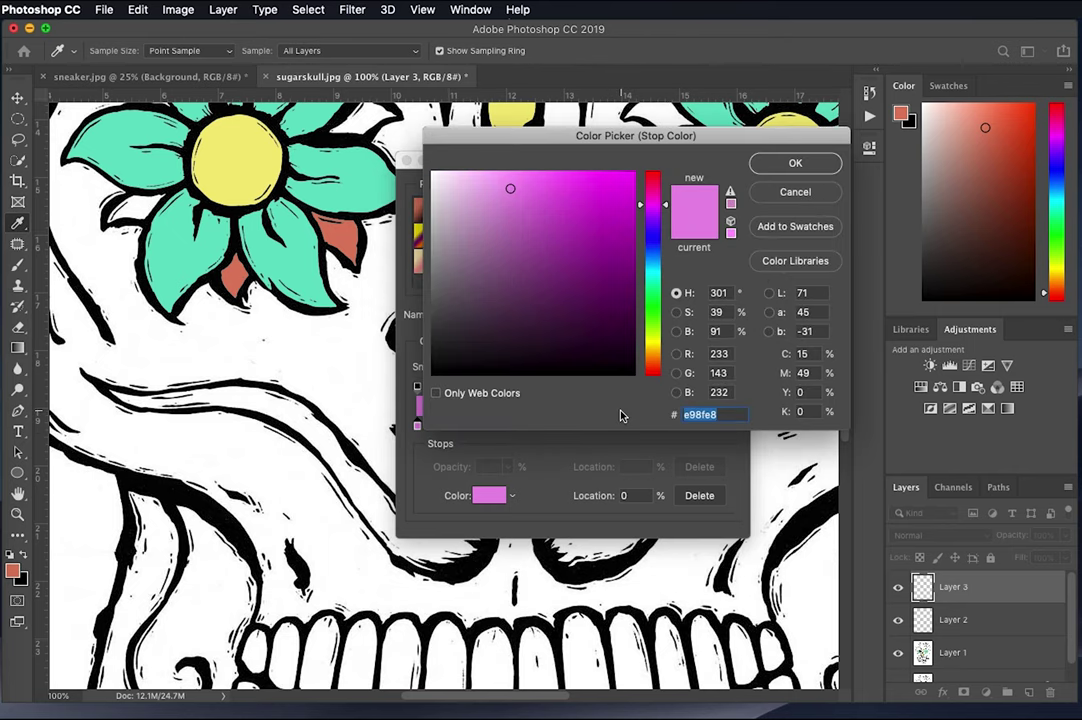
click(795, 165)
click(726, 428)
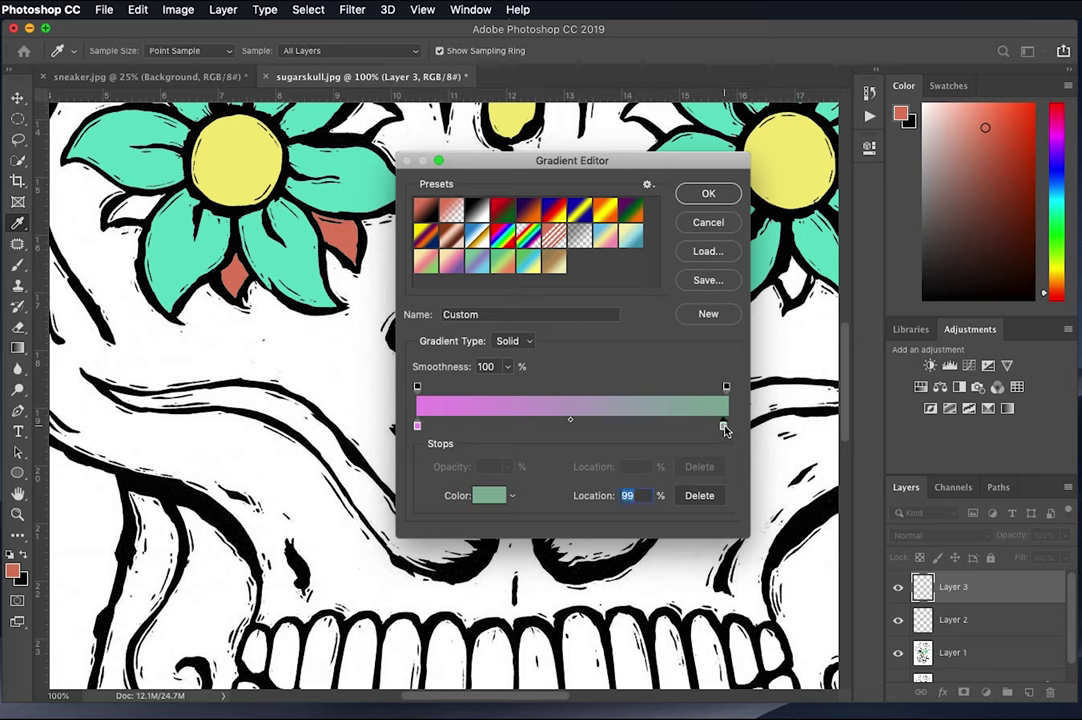
double_click(726, 428)
double_click(697, 414)
key(super+v)
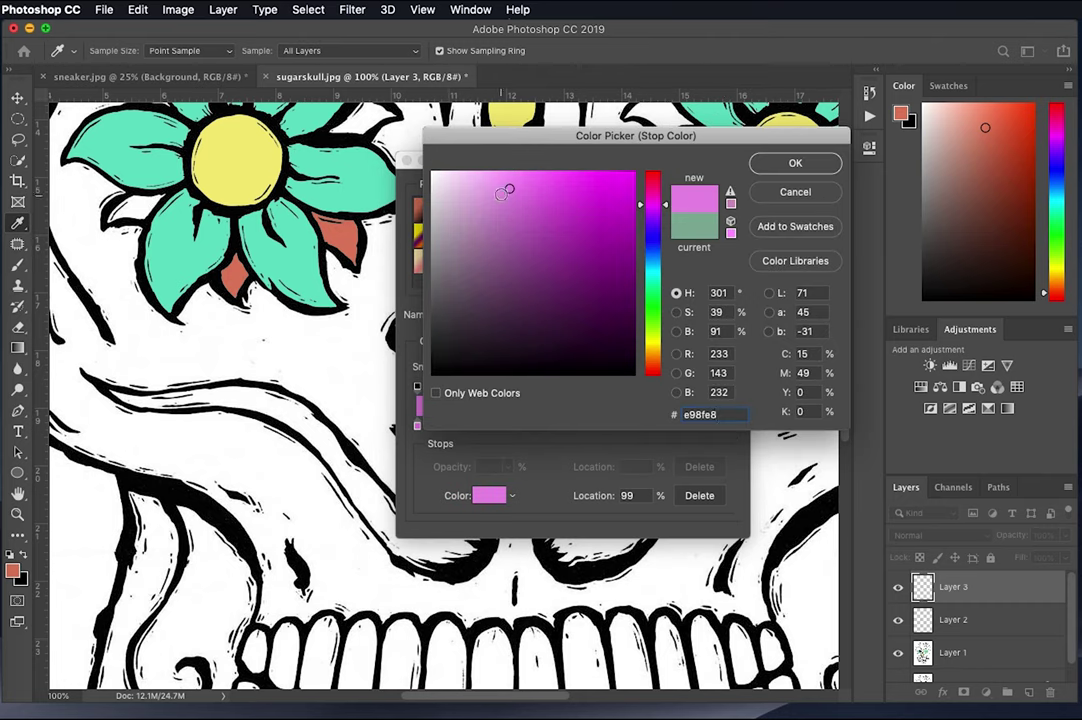
click(509, 259)
click(795, 163)
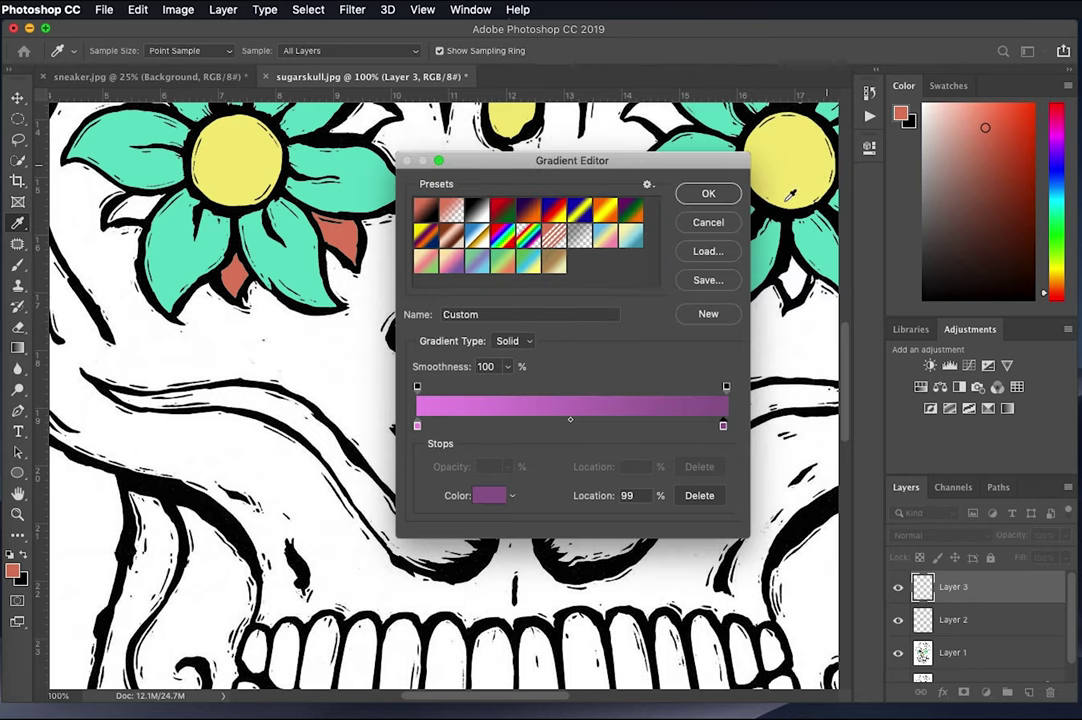
key(Return)
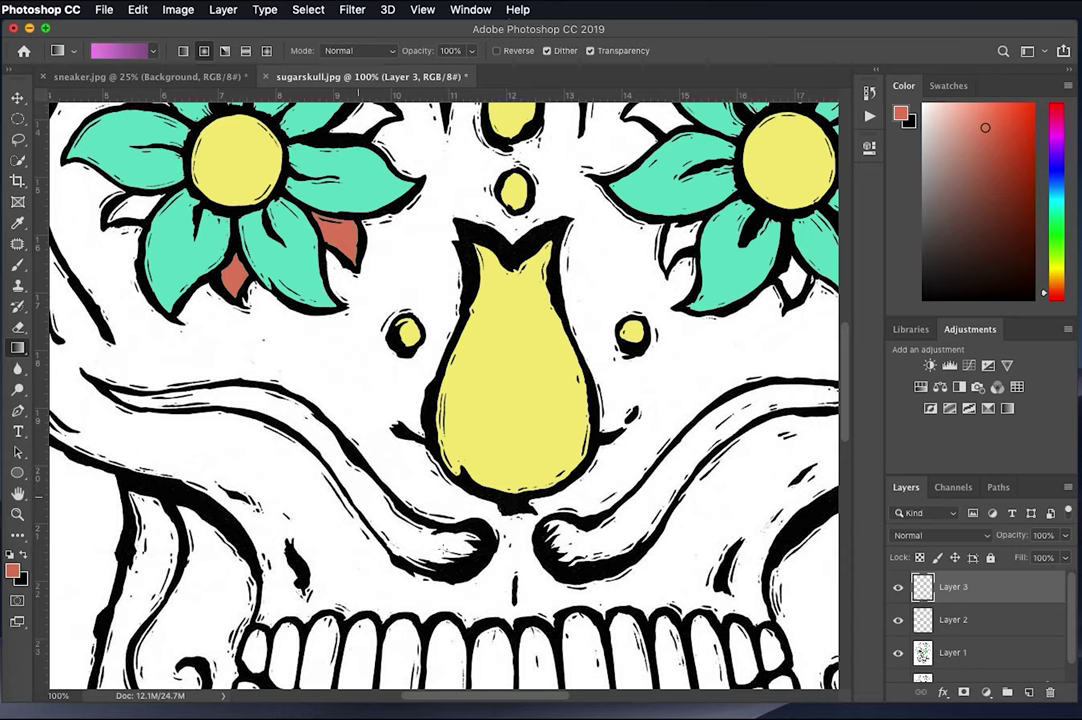
drag(306, 469, 174, 397)
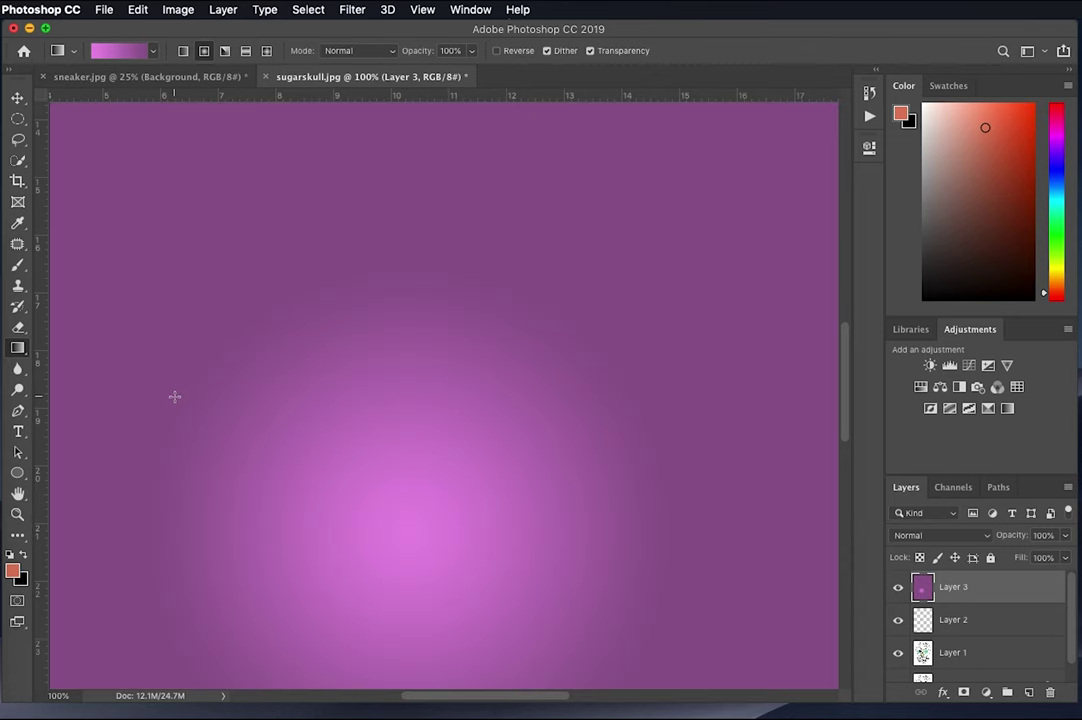
key(super+minus)
key(super+minus)
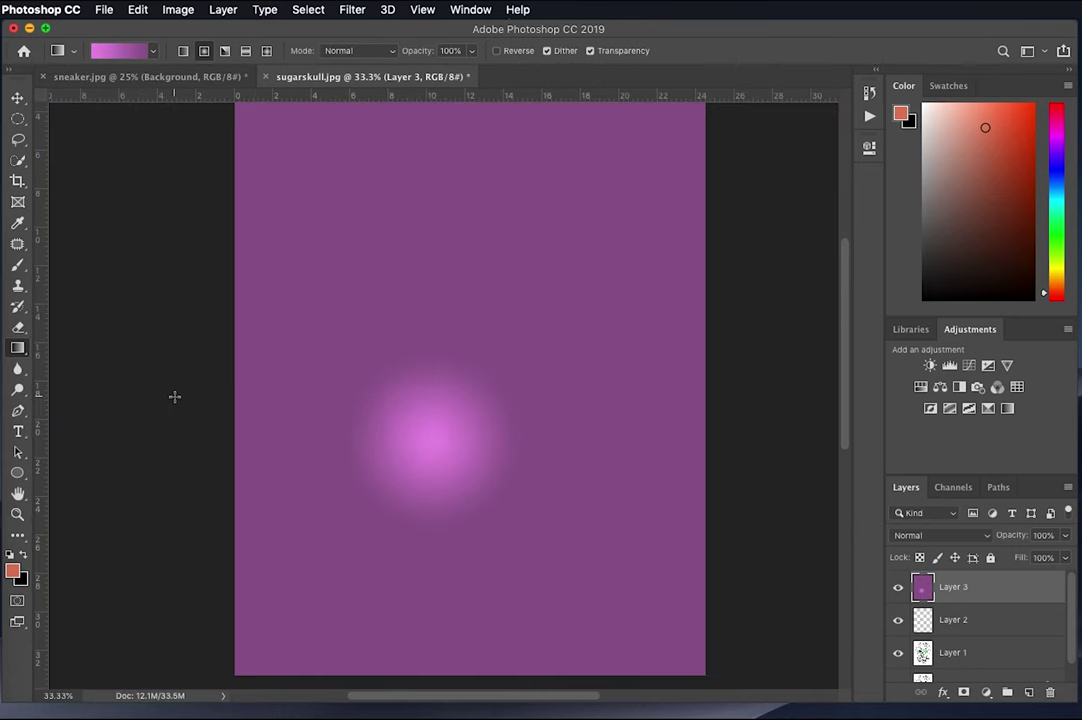
click(183, 50)
drag(392, 402, 295, 344)
key(super+z)
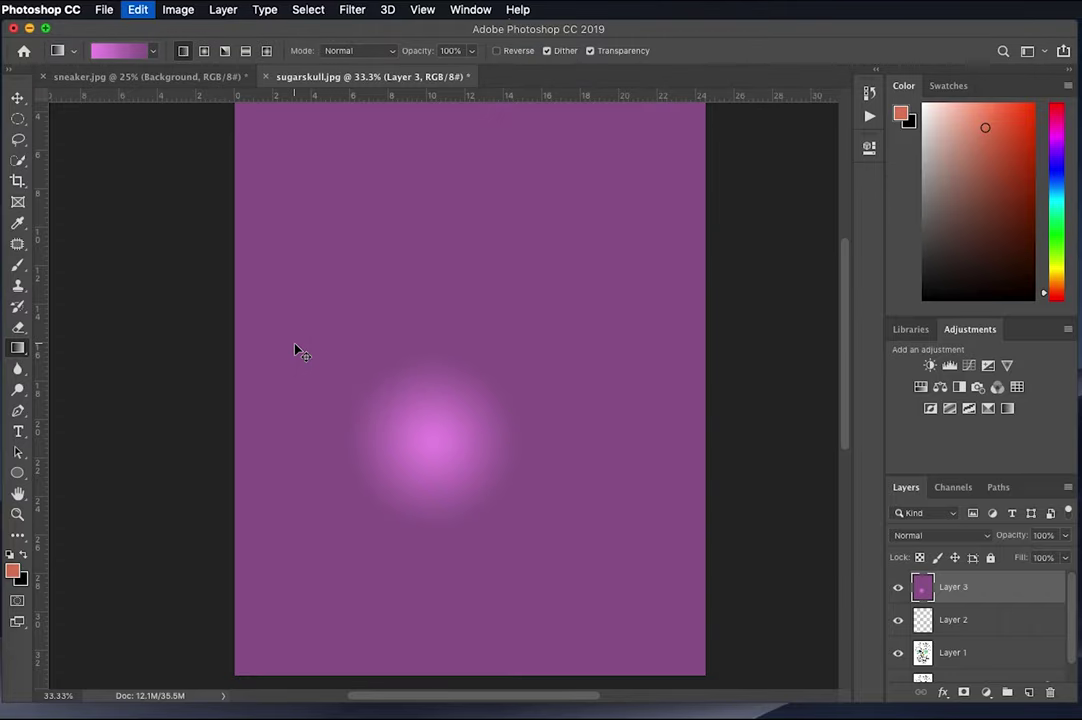
key(super+z)
key(super+plus)
key(super+plus)
key(super+plus)
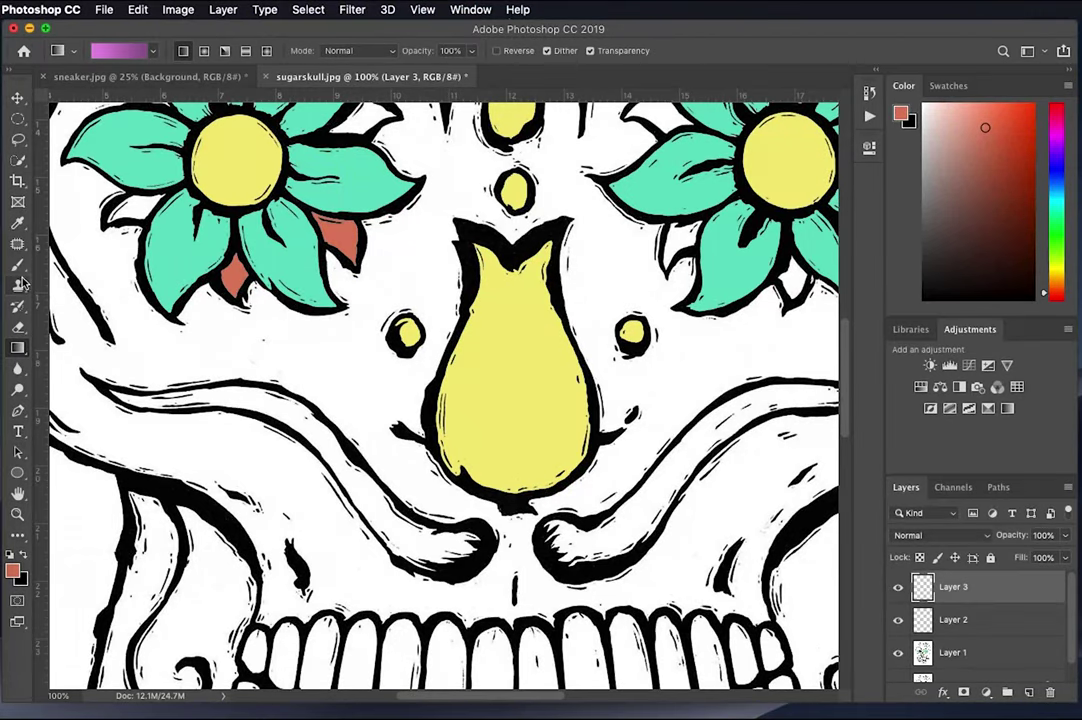
click(18, 159)
Switch to the Magic Wand tool and make Layer 1 the active layer.
drag(18, 159, 82, 155)
click(86, 175)
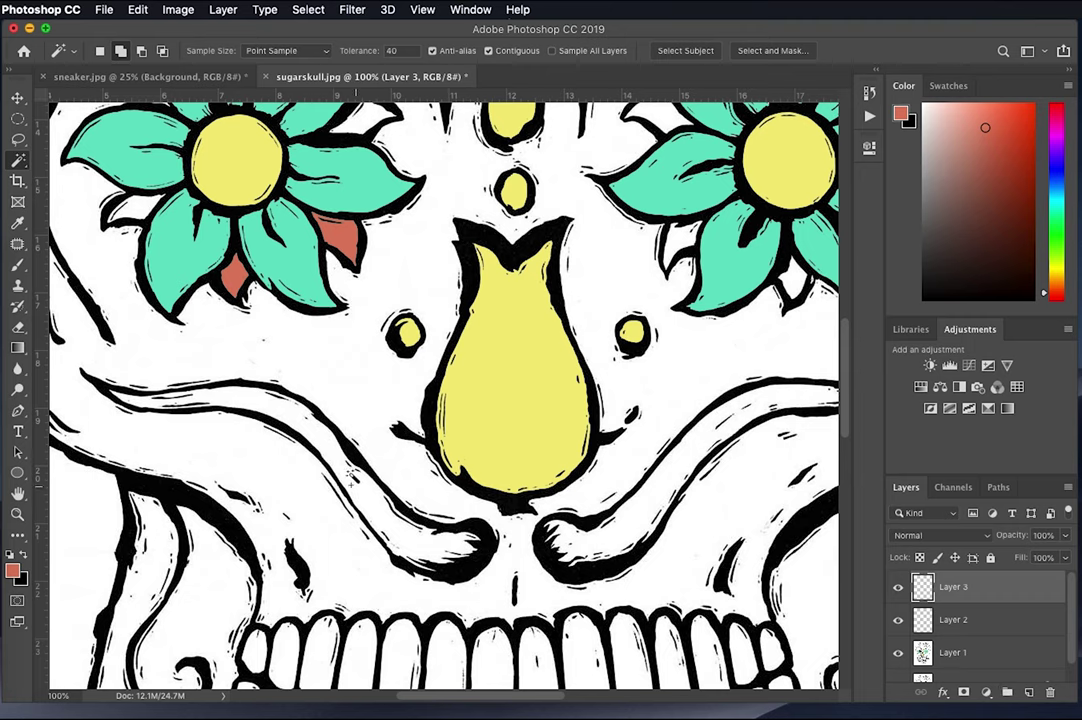
scroll(968, 630, down, 1)
click(975, 634)
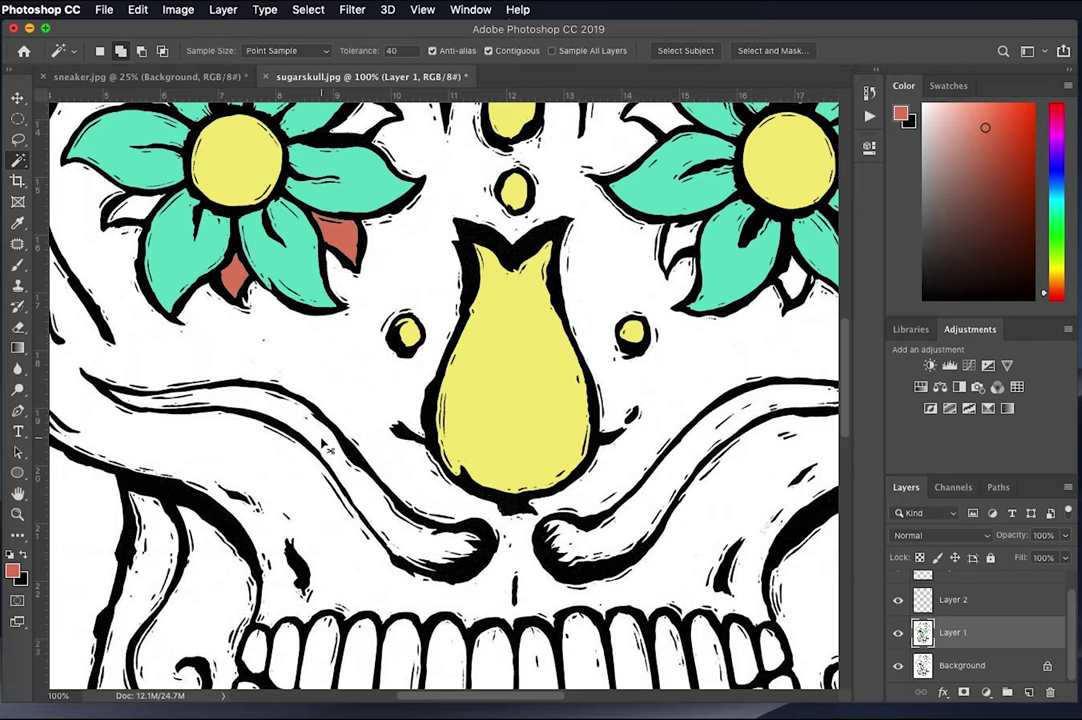
Lower the Magic Wand tolerance from 40 to 10 and pan to the yellow tulip's base.
key(super+minus)
key(super+minus)
key(super+minus)
key(super+minus)
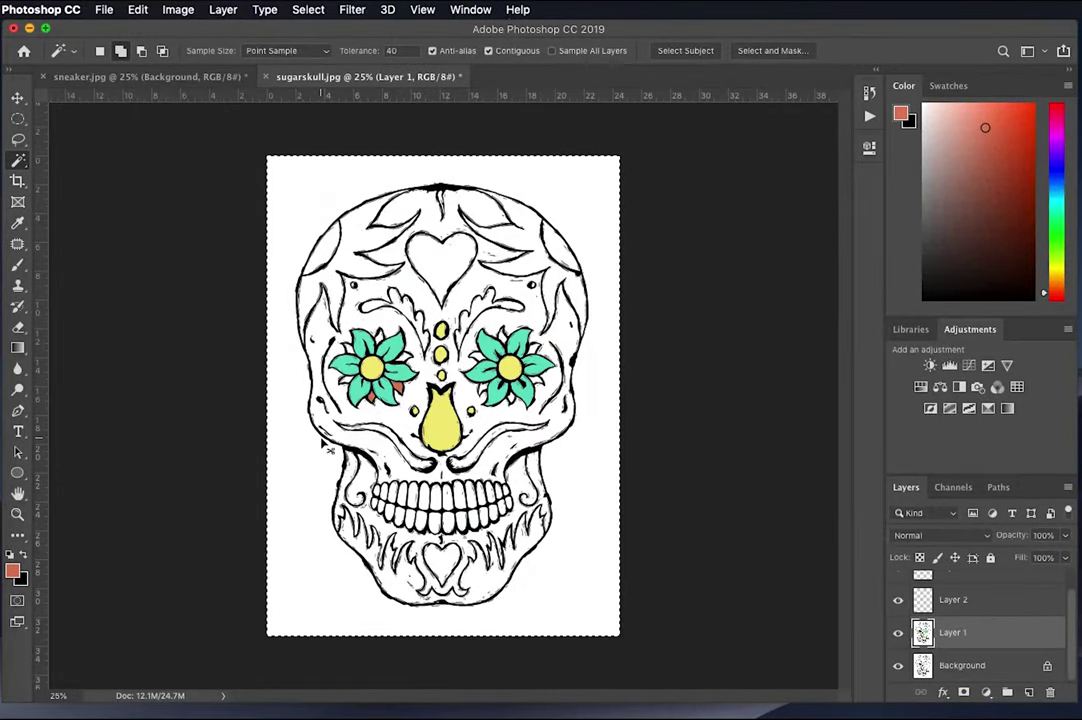
key(super+plus)
key(super+plus)
key(super+plus)
key(super+plus)
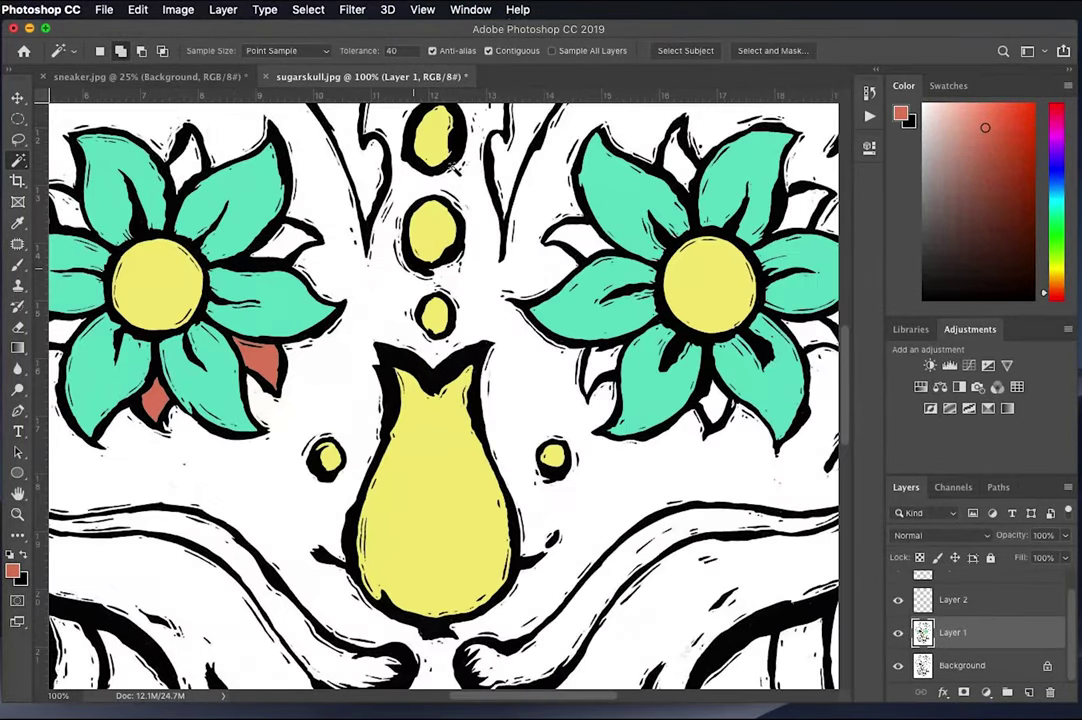
click(413, 54)
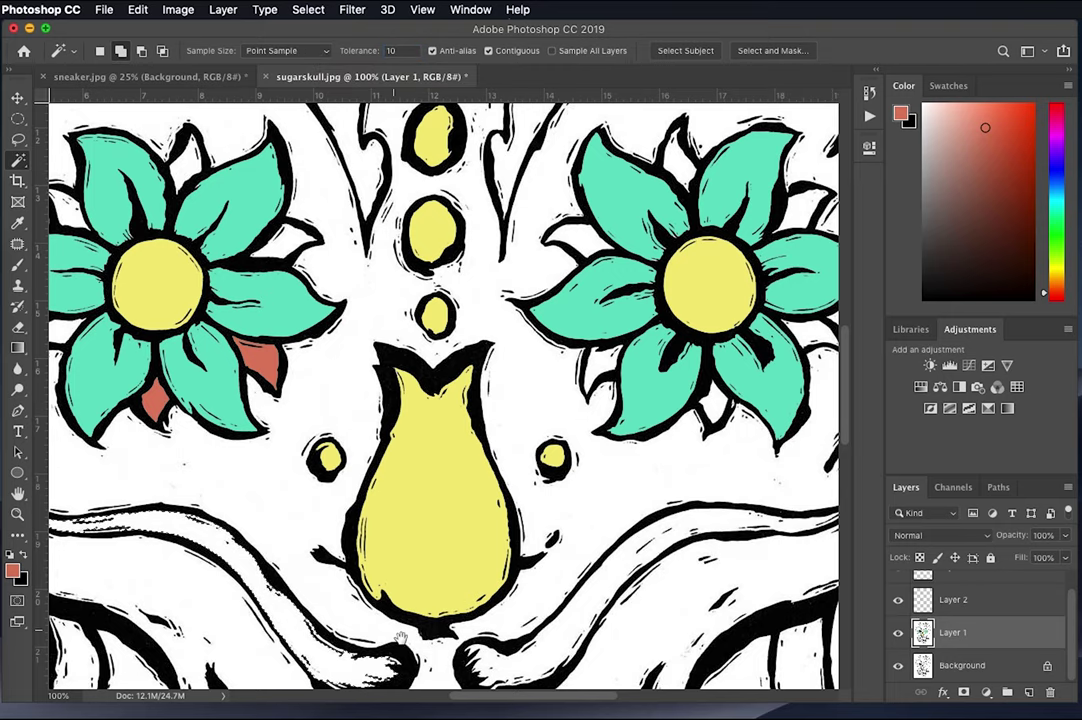
drag(400, 642, 498, 482)
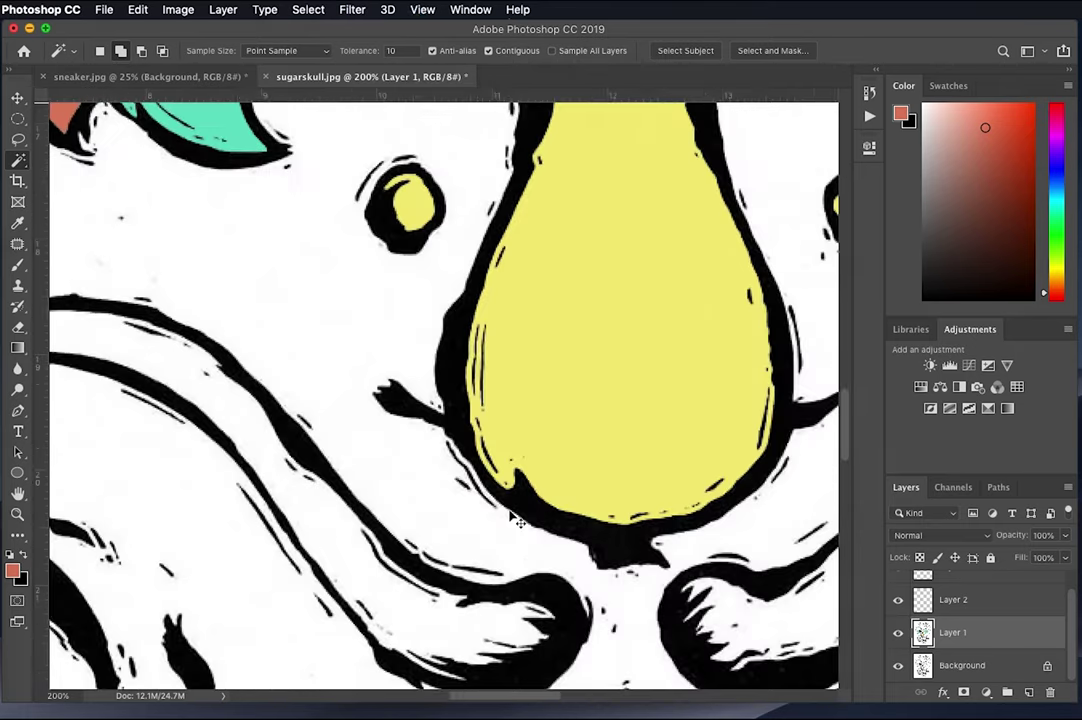
scroll(500, 490, up, 3)
drag(512, 522, 357, 288)
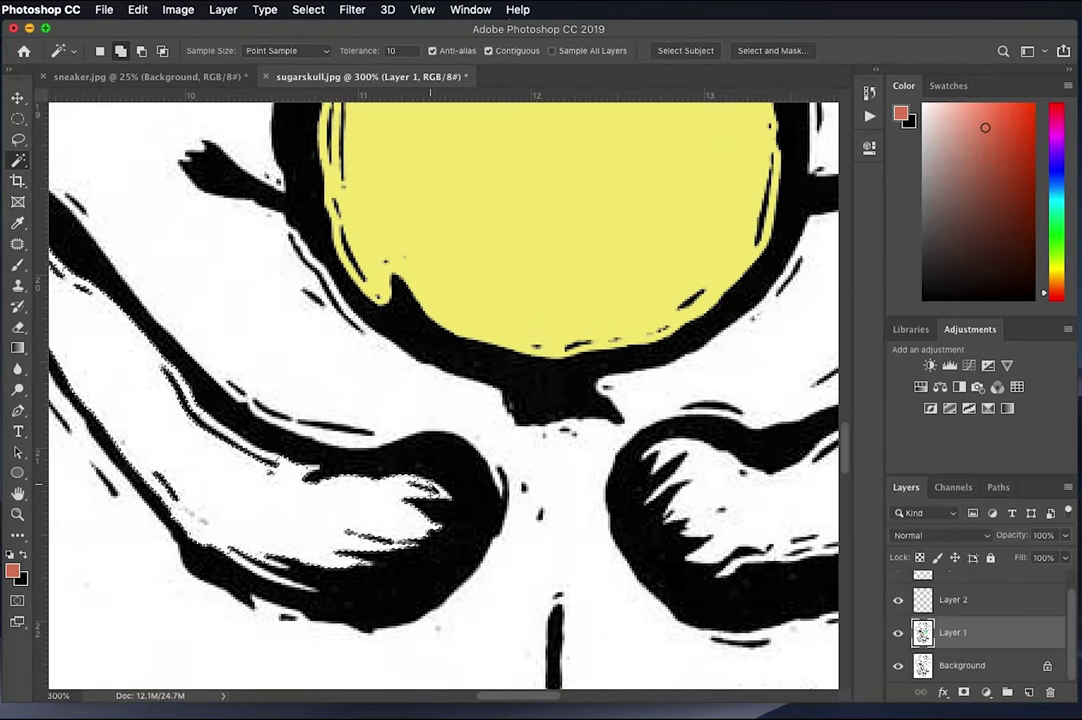